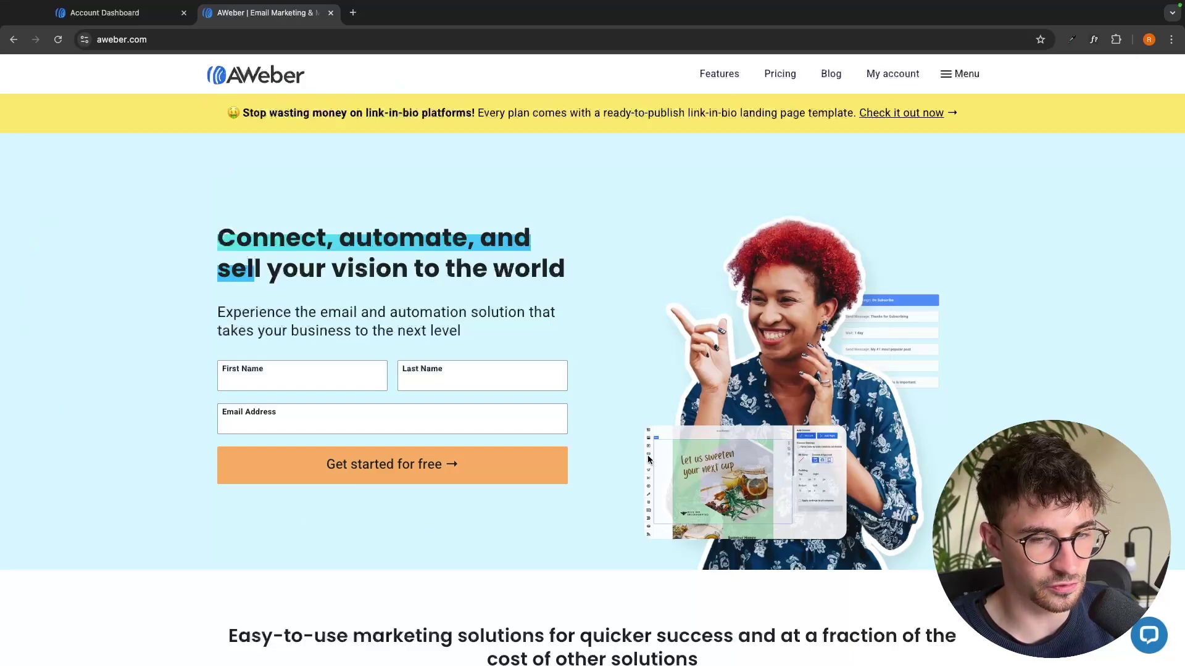
# Sign up for a free AWeber account with a first name, last name and Gmail address
pyautogui.click(297, 379)
pyautogui.write('Riley')
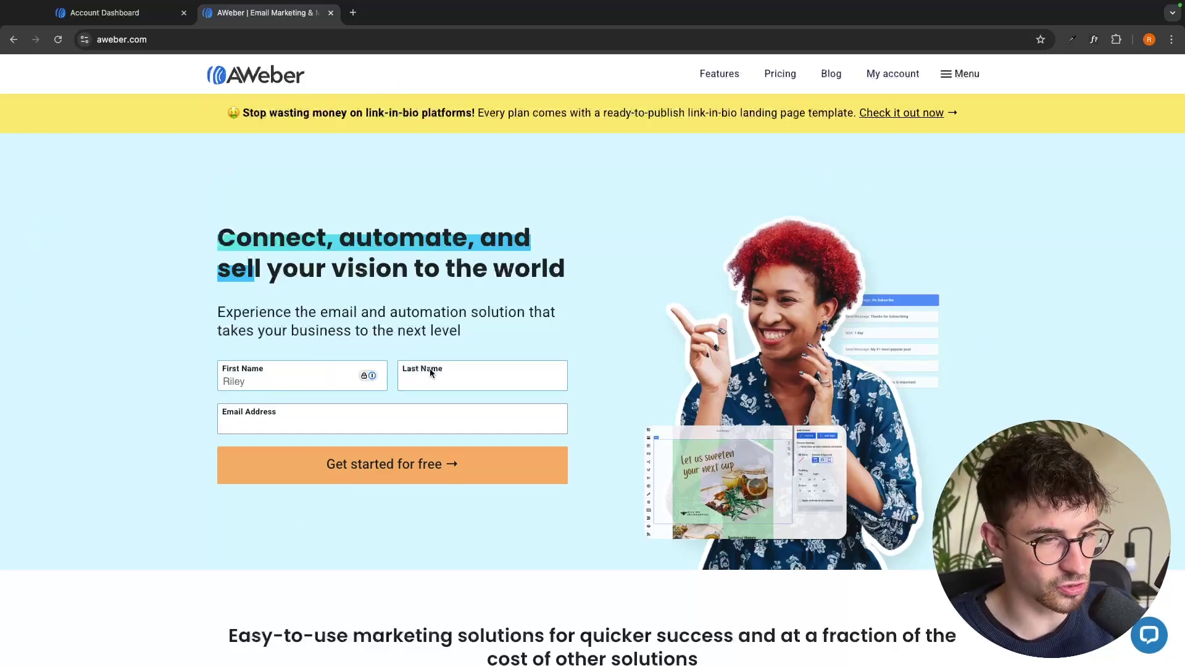
pyautogui.click(435, 369)
pyautogui.write('Holden')
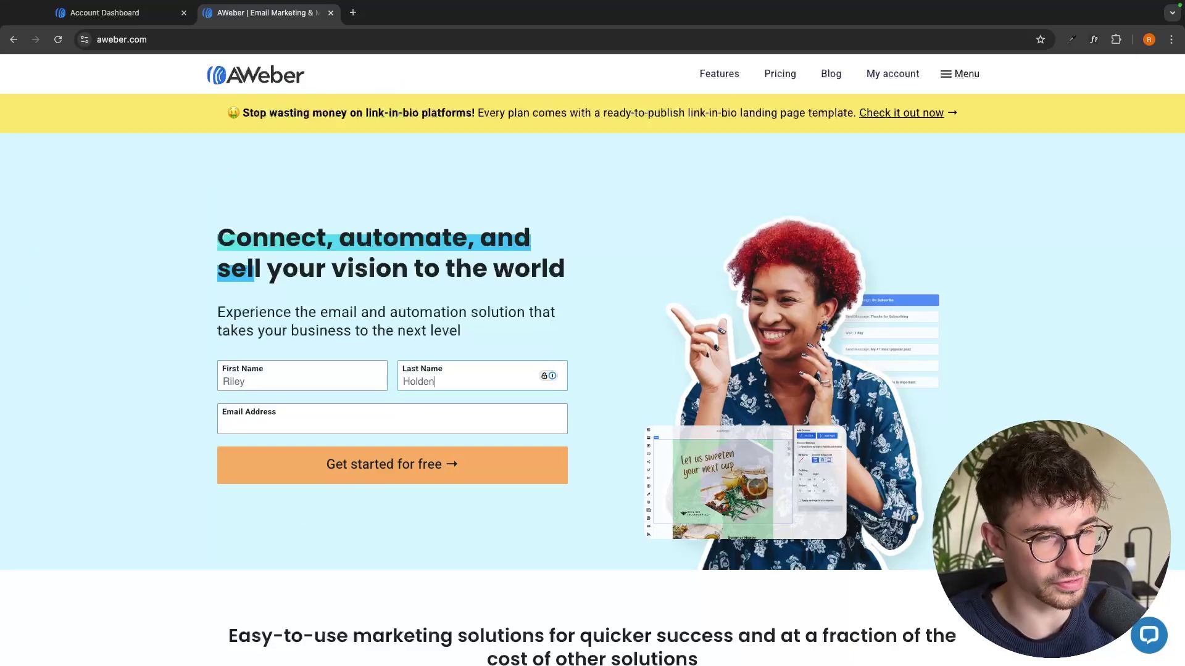
pyautogui.click(408, 419)
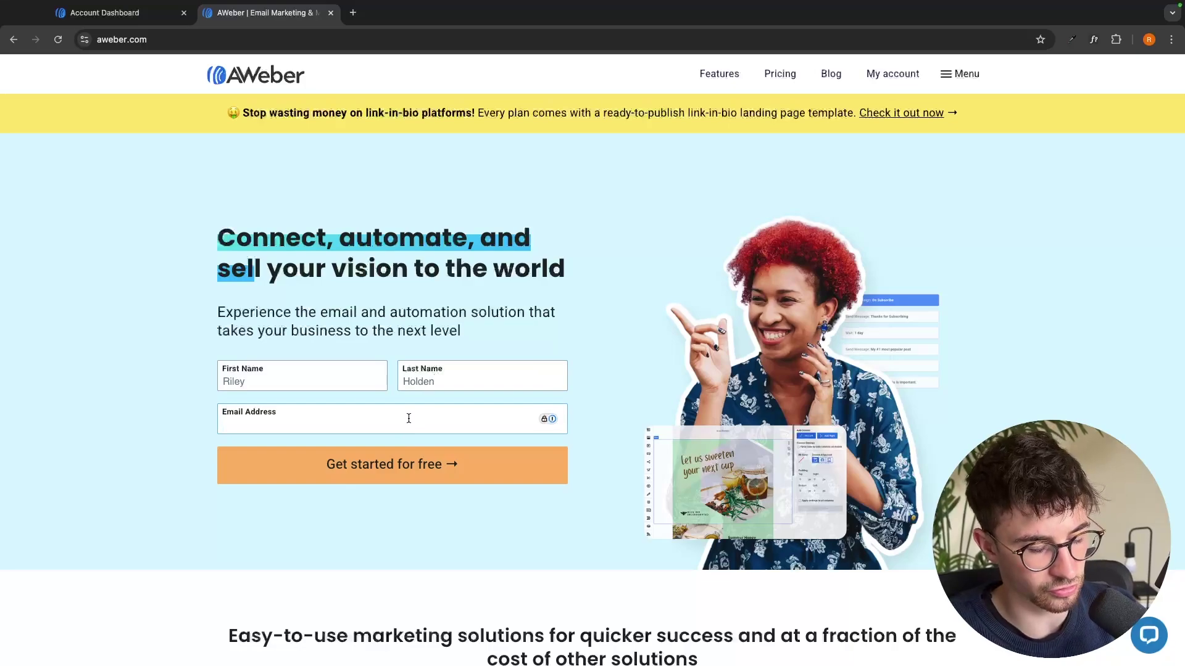
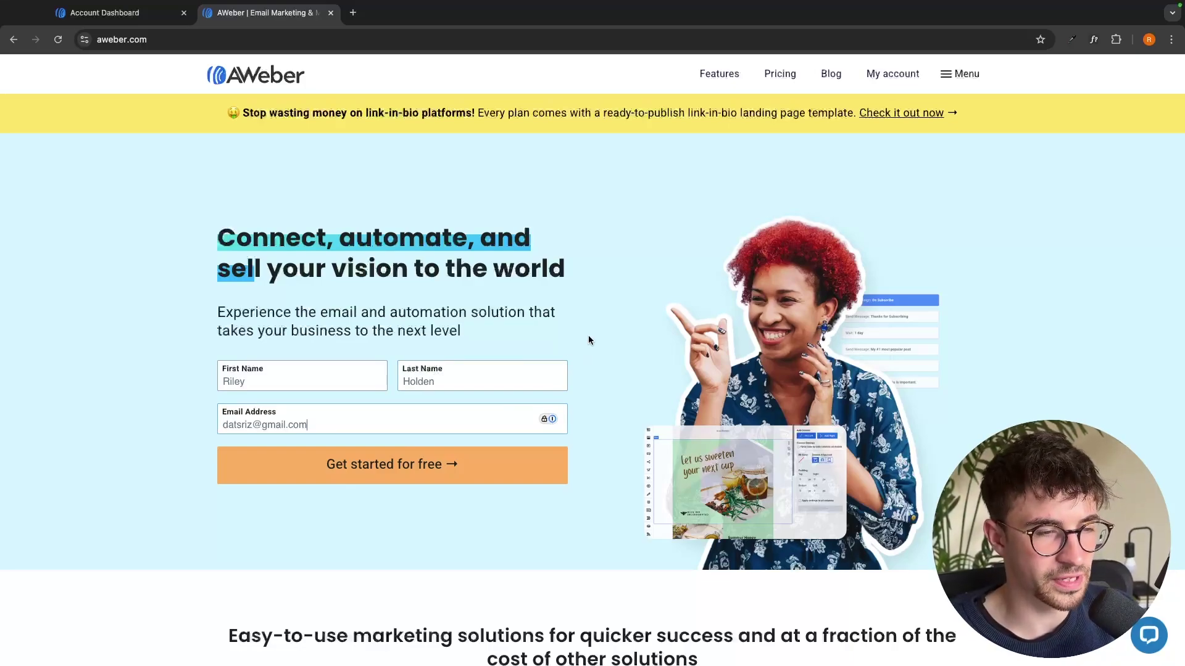
pyautogui.click(397, 473)
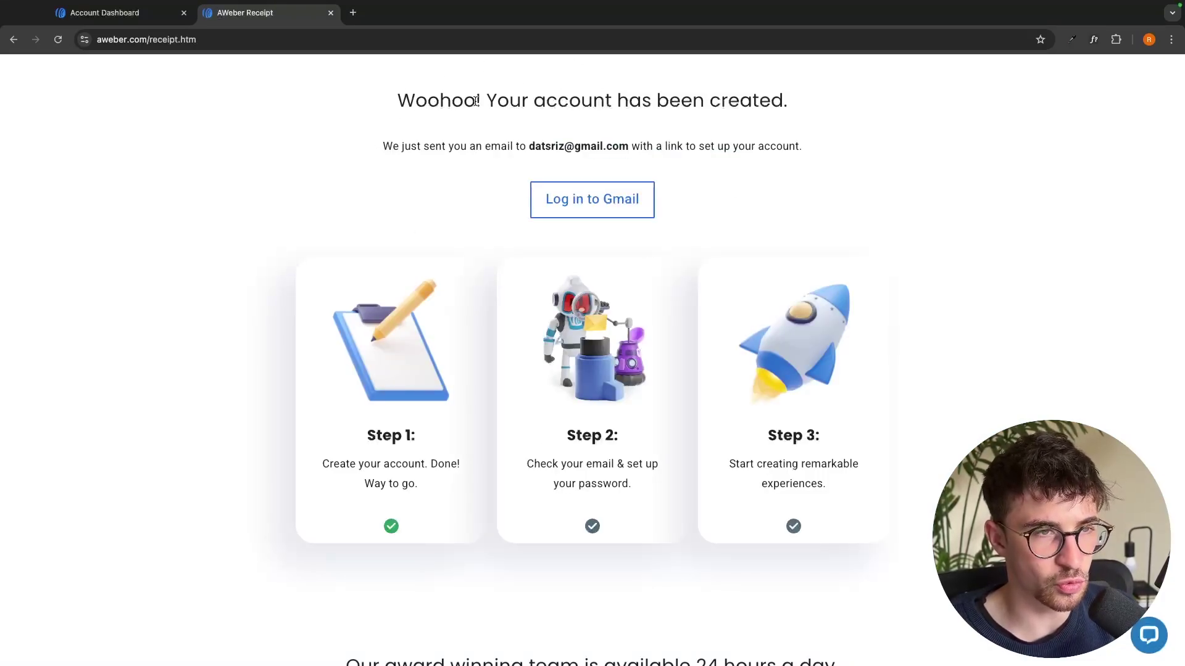
# Highlight the account-created confirmation and the sentence about the sent email
pyautogui.moveTo(483, 100); pyautogui.dragTo(791, 99)
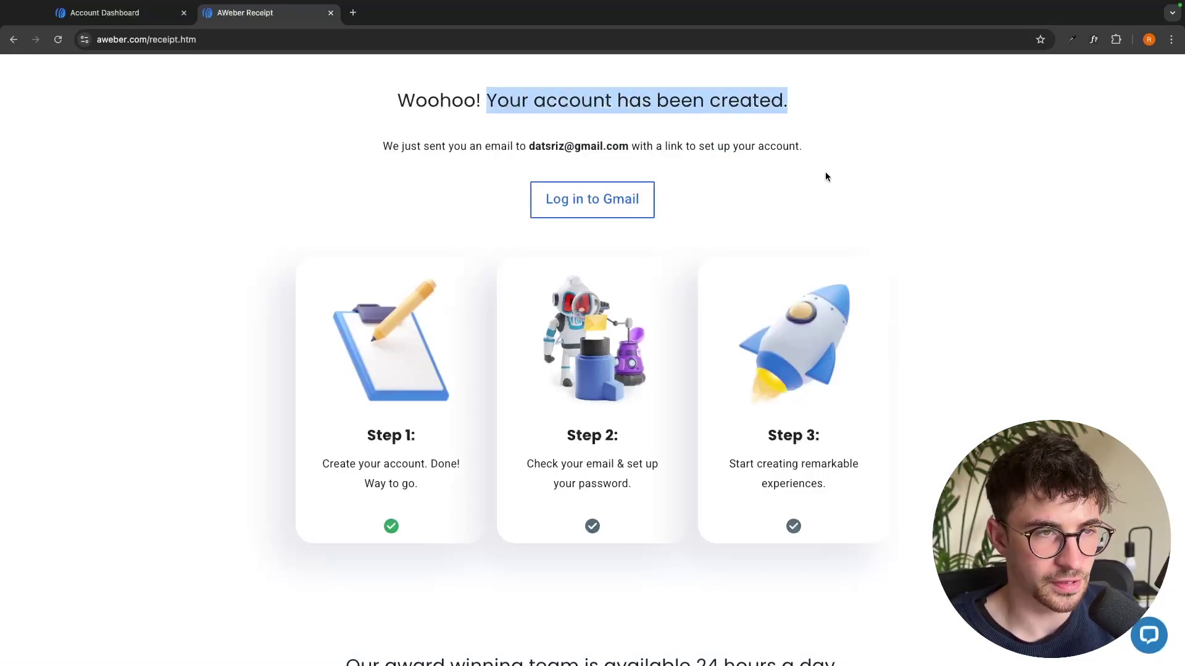
pyautogui.moveTo(371, 156); pyautogui.dragTo(642, 146)
pyautogui.click(732, 140)
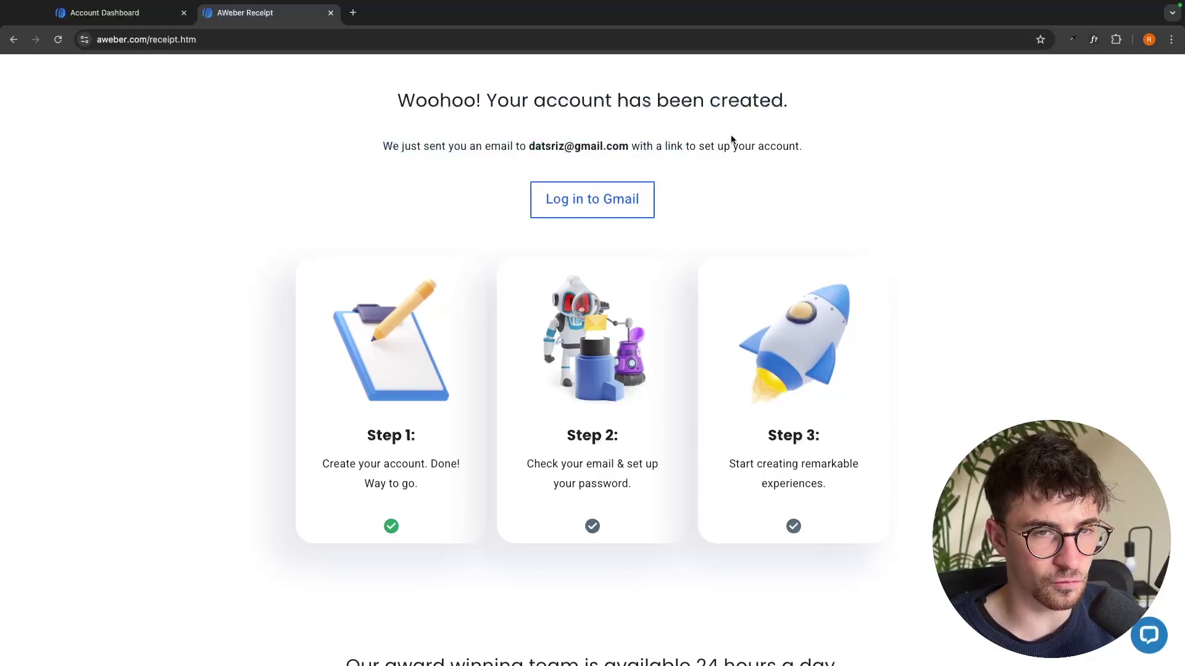
pyautogui.tripleClick(817, 147)
pyautogui.click(703, 133)
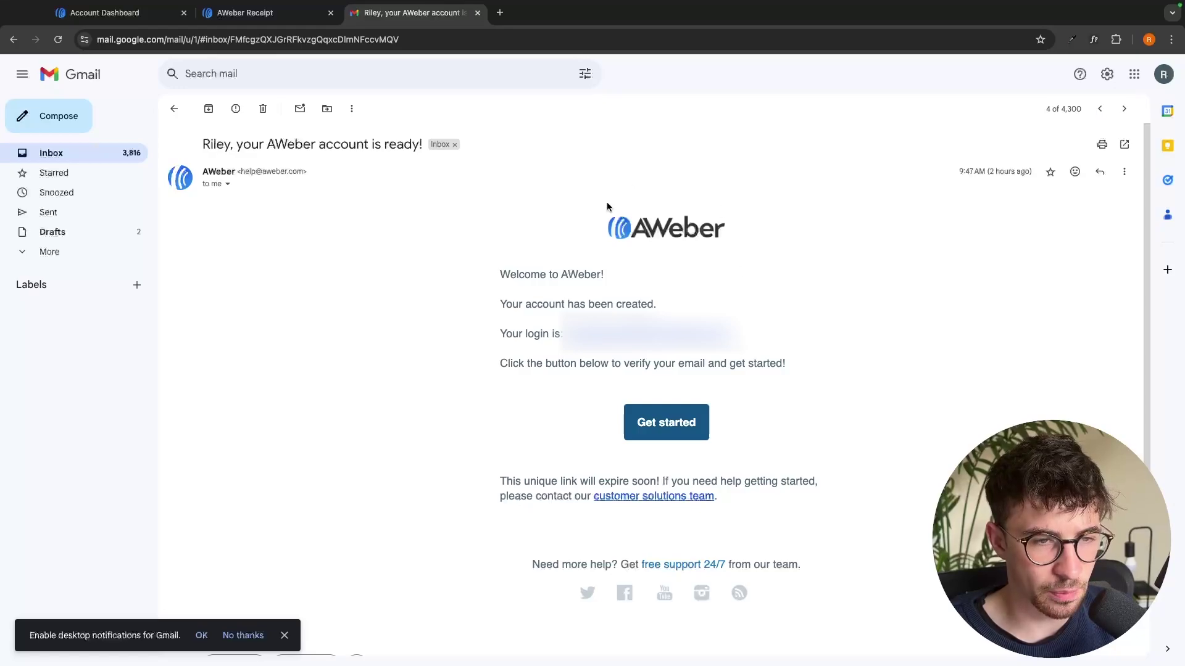
# Follow the Get started link in the AWeber welcome email to the Password Setup page
pyautogui.click(678, 434)
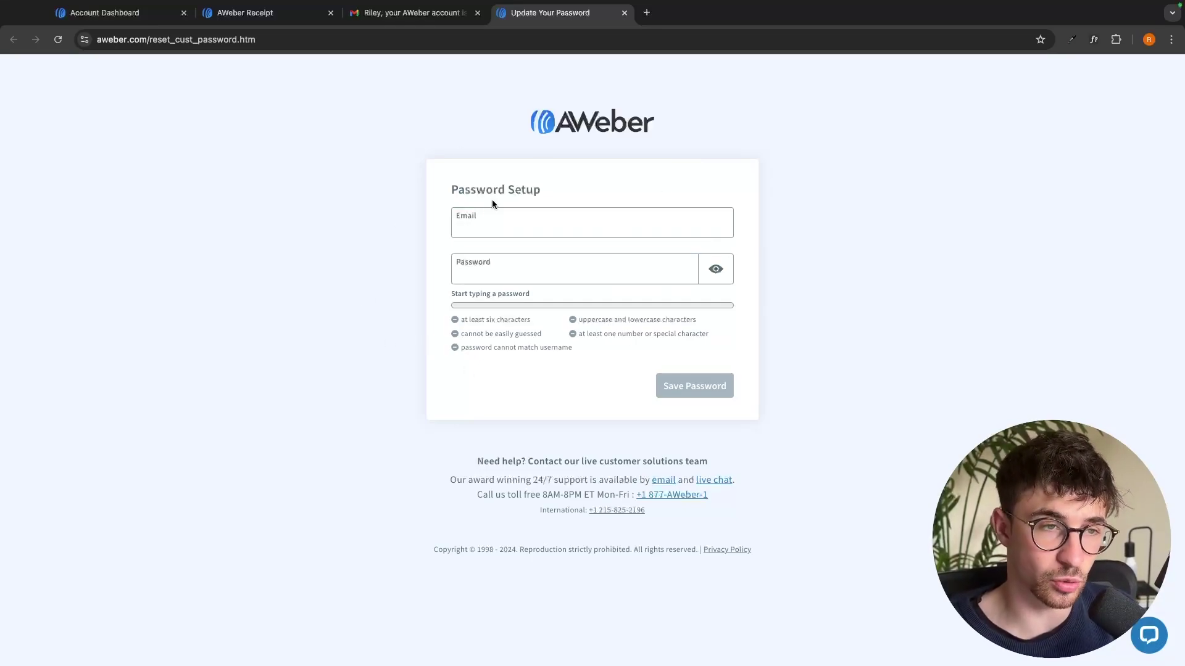
# Enter the account email and a new password and save to reach the Account Dashboard
pyautogui.click(479, 234)
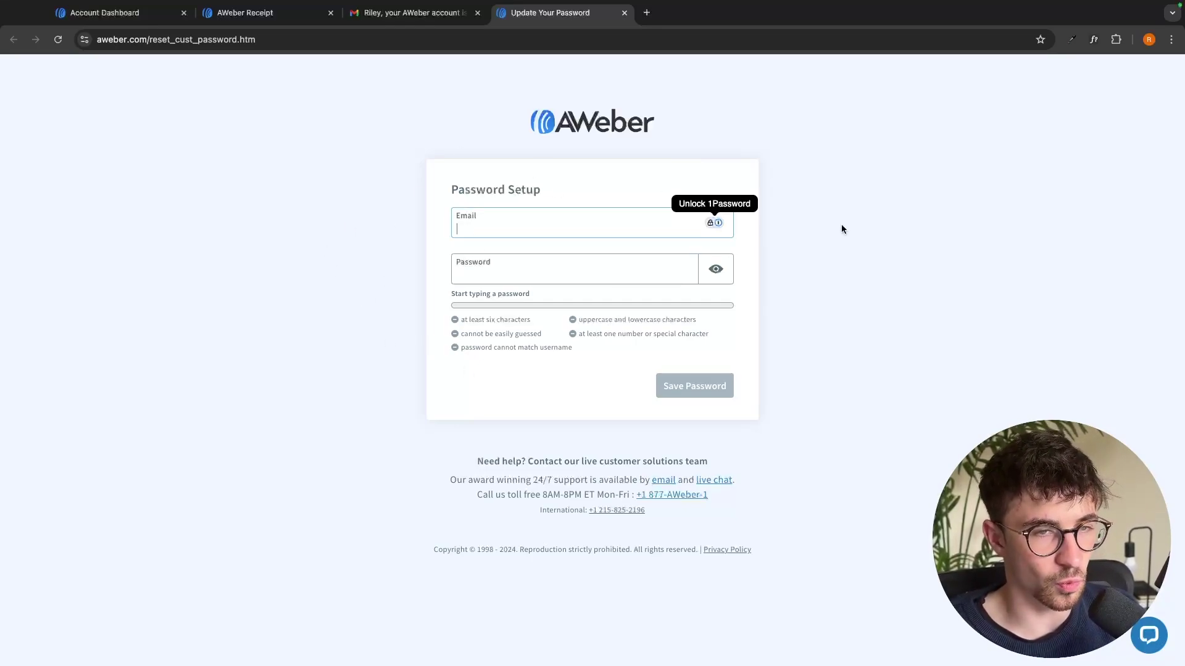
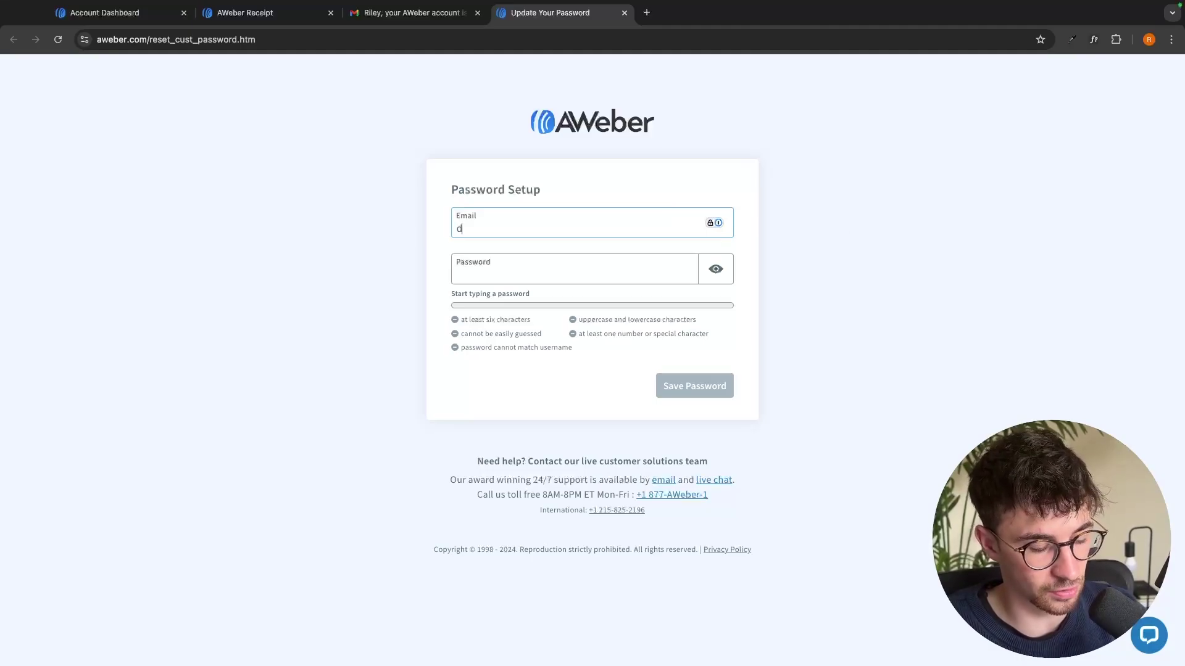
pyautogui.click(495, 274)
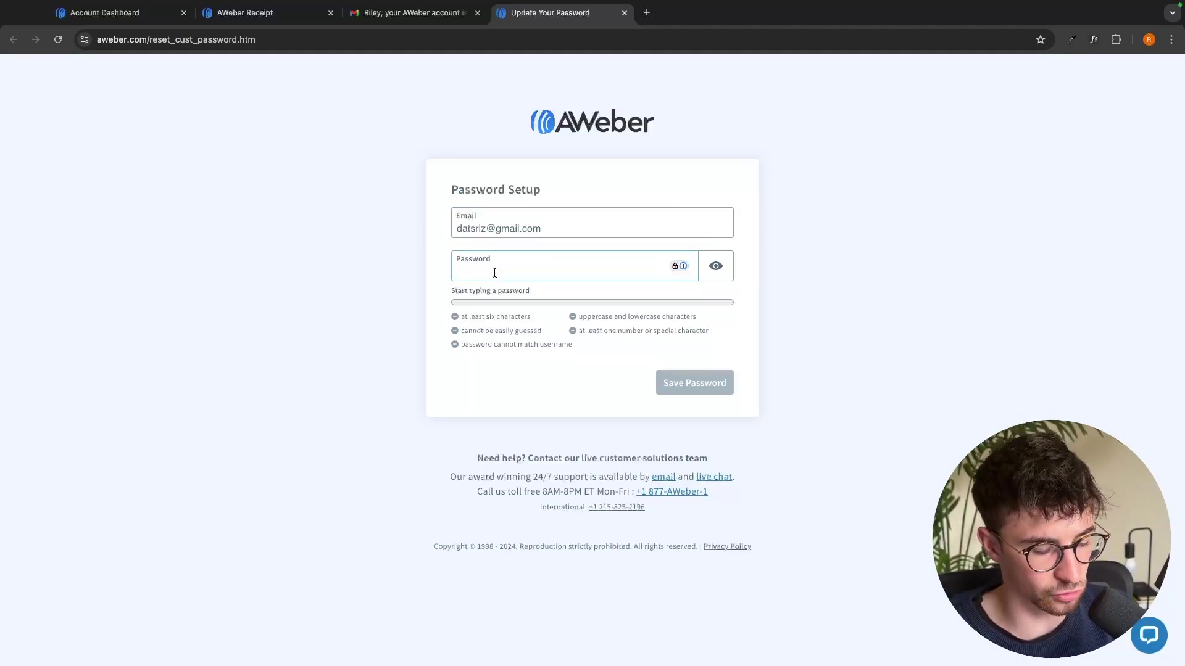
pyautogui.write('********')
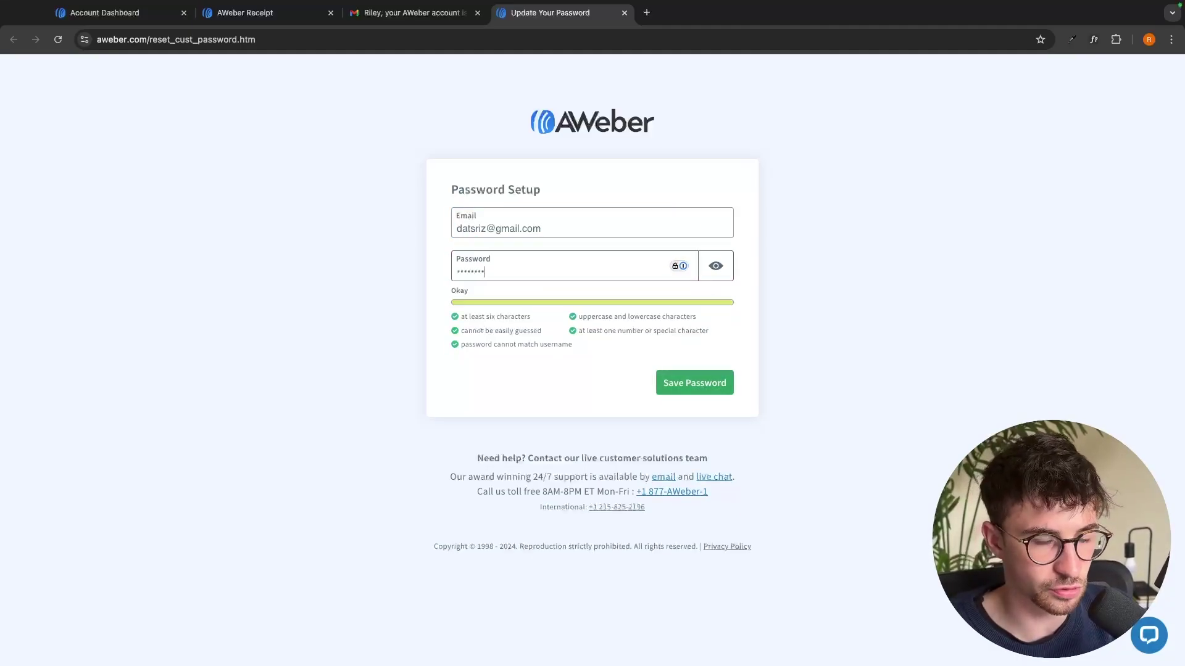
pyautogui.click(700, 388)
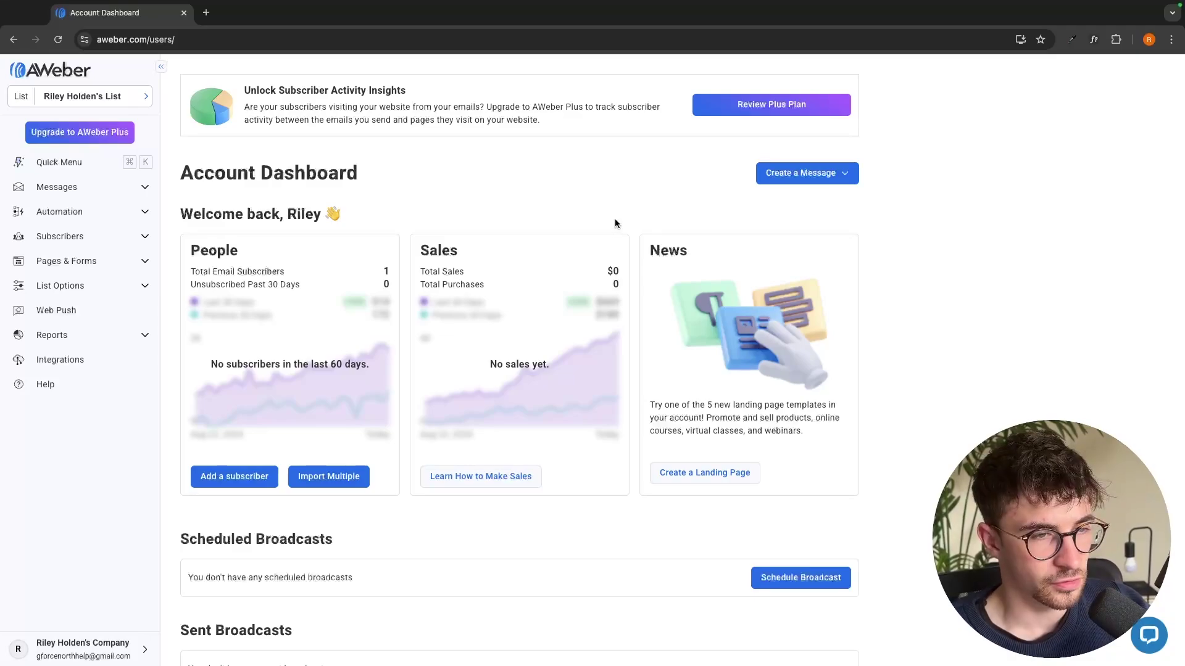
pyautogui.scroll(-1, 590, 242)
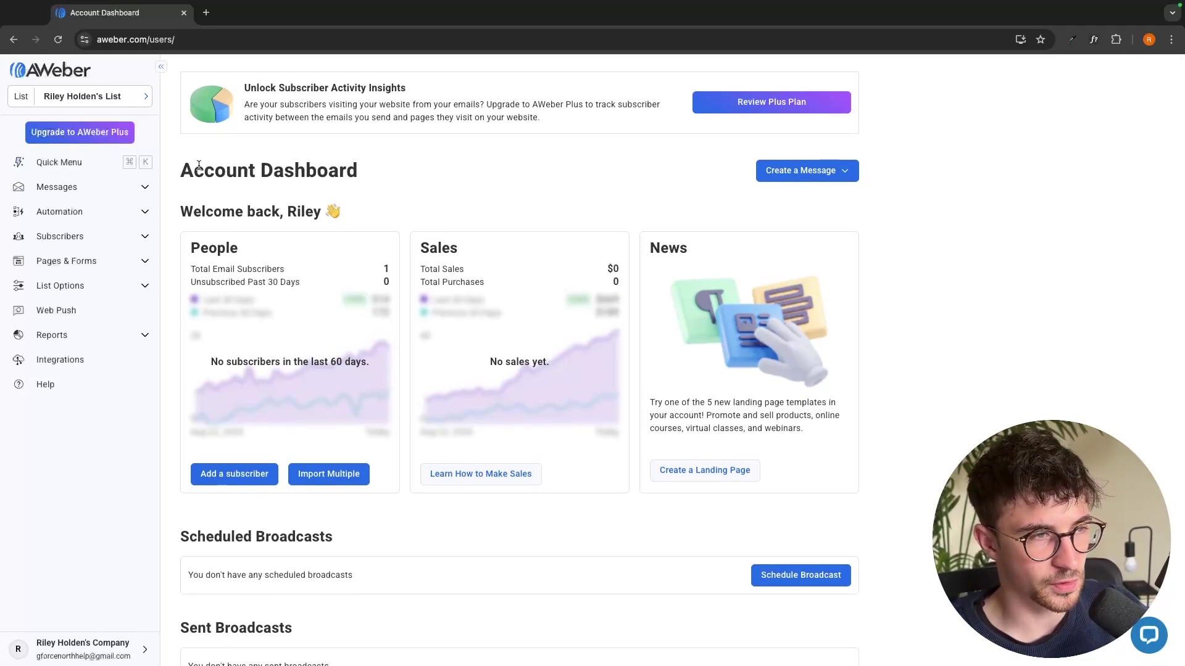
pyautogui.moveTo(180, 173); pyautogui.dragTo(416, 164)
pyautogui.click(450, 179)
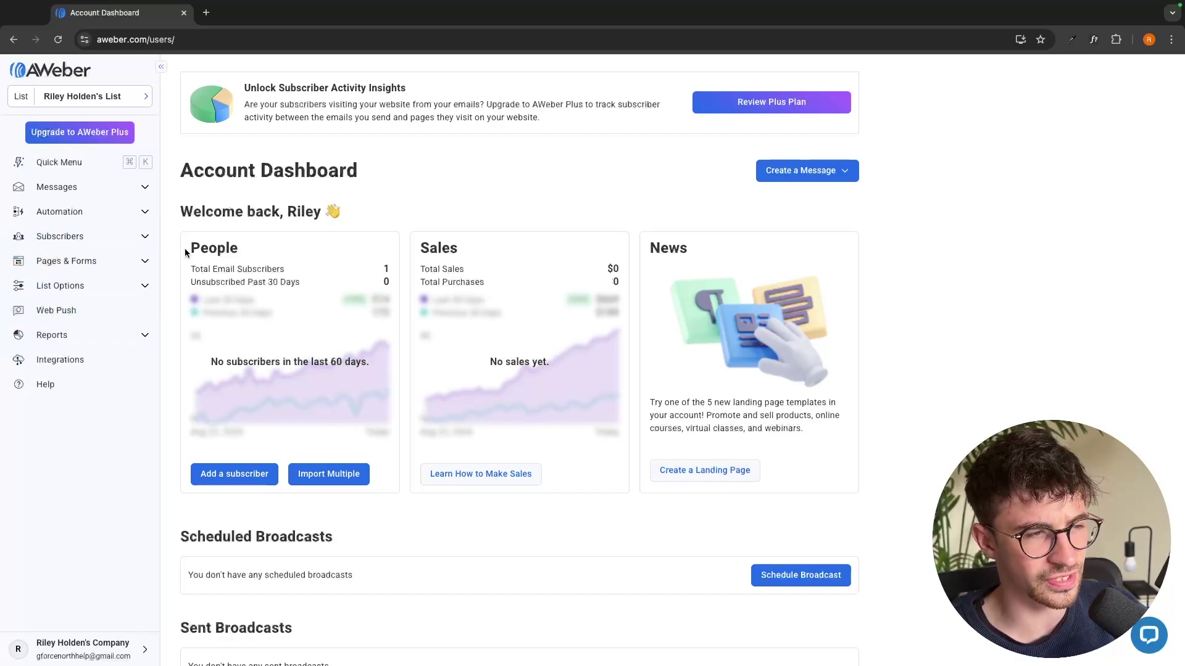
pyautogui.moveTo(188, 252); pyautogui.dragTo(398, 281)
pyautogui.click(349, 300)
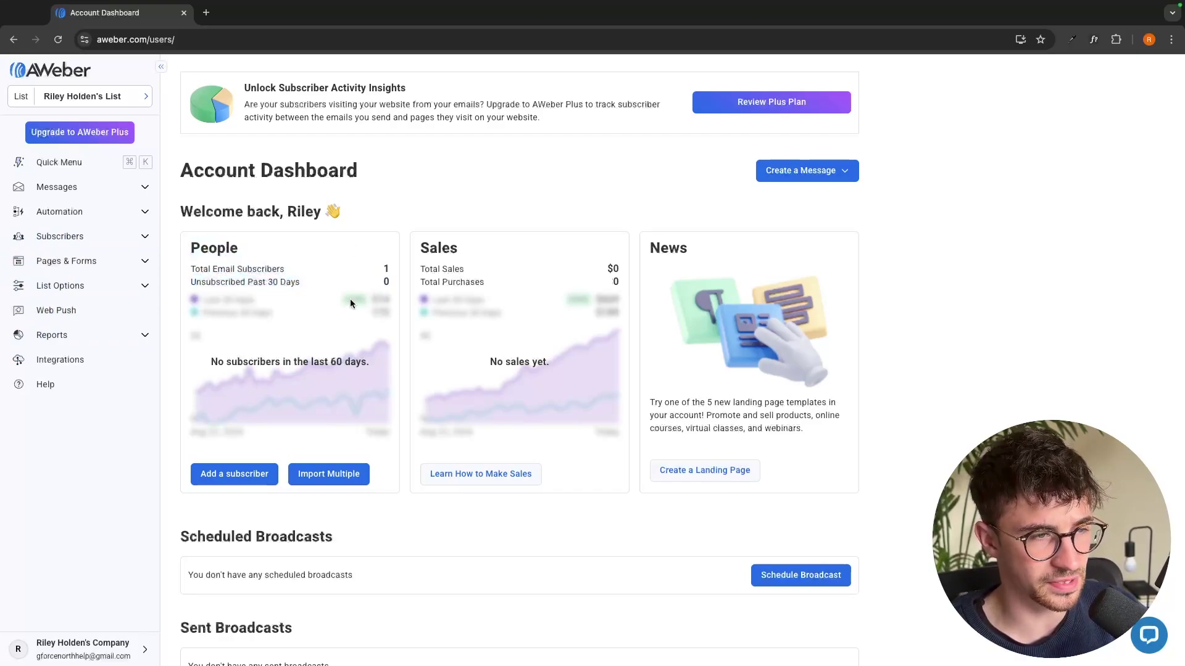
pyautogui.scroll(-1, 303, 365)
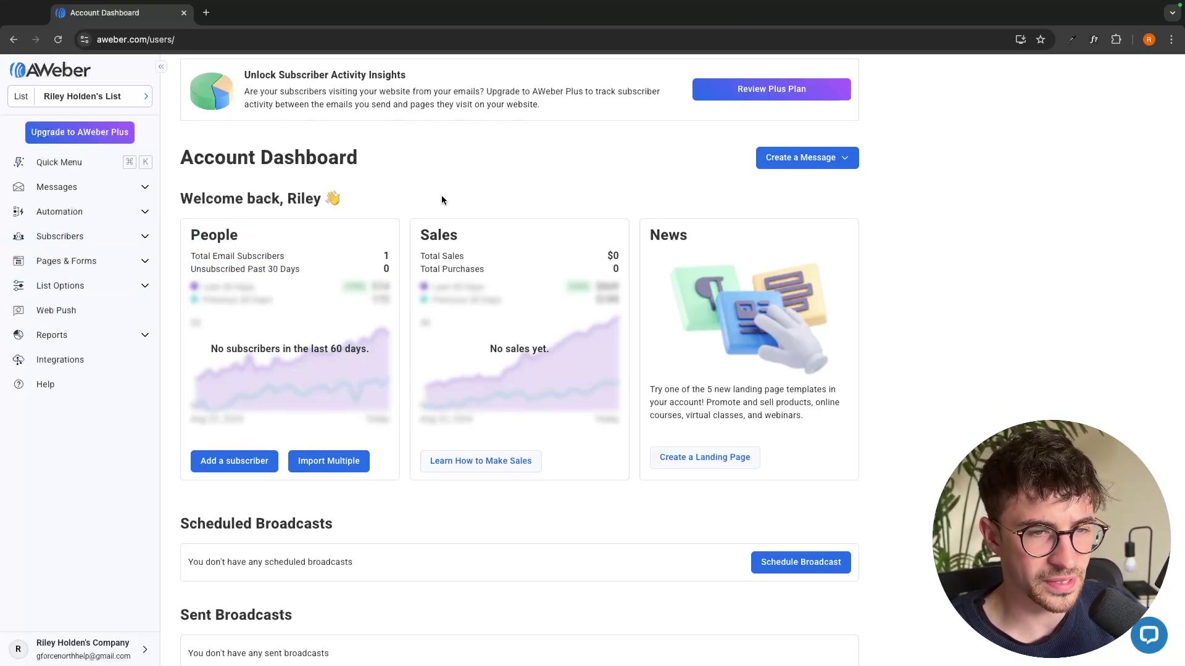
pyautogui.scroll(-5, 535, 318)
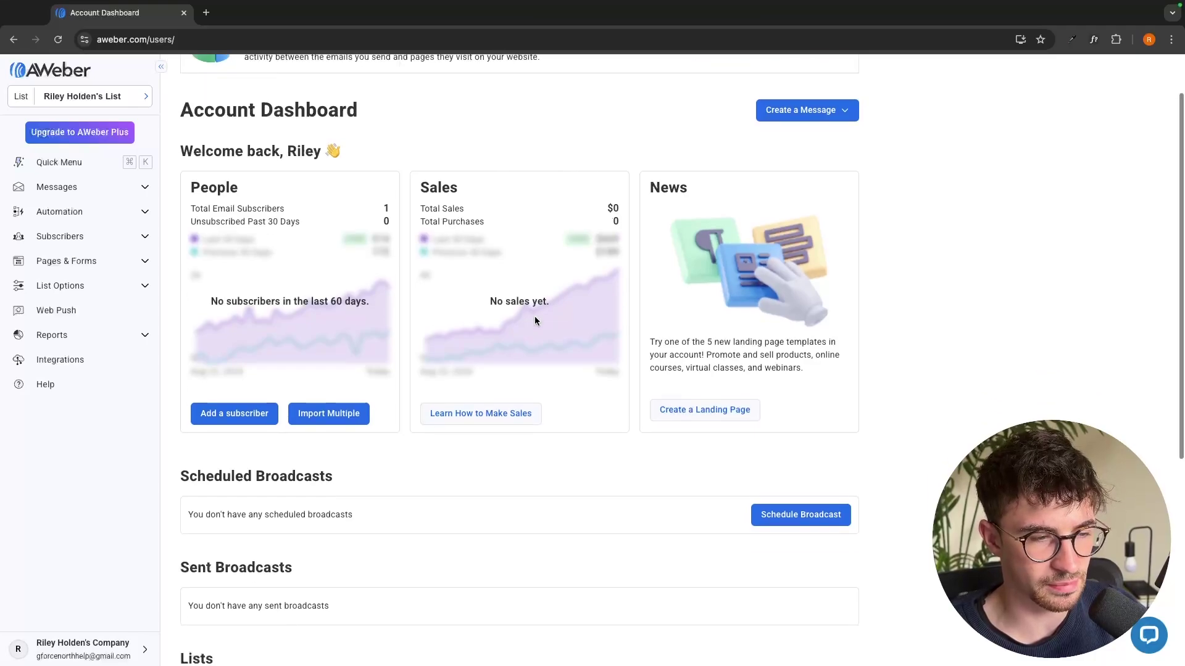
pyautogui.moveTo(178, 272); pyautogui.dragTo(364, 268)
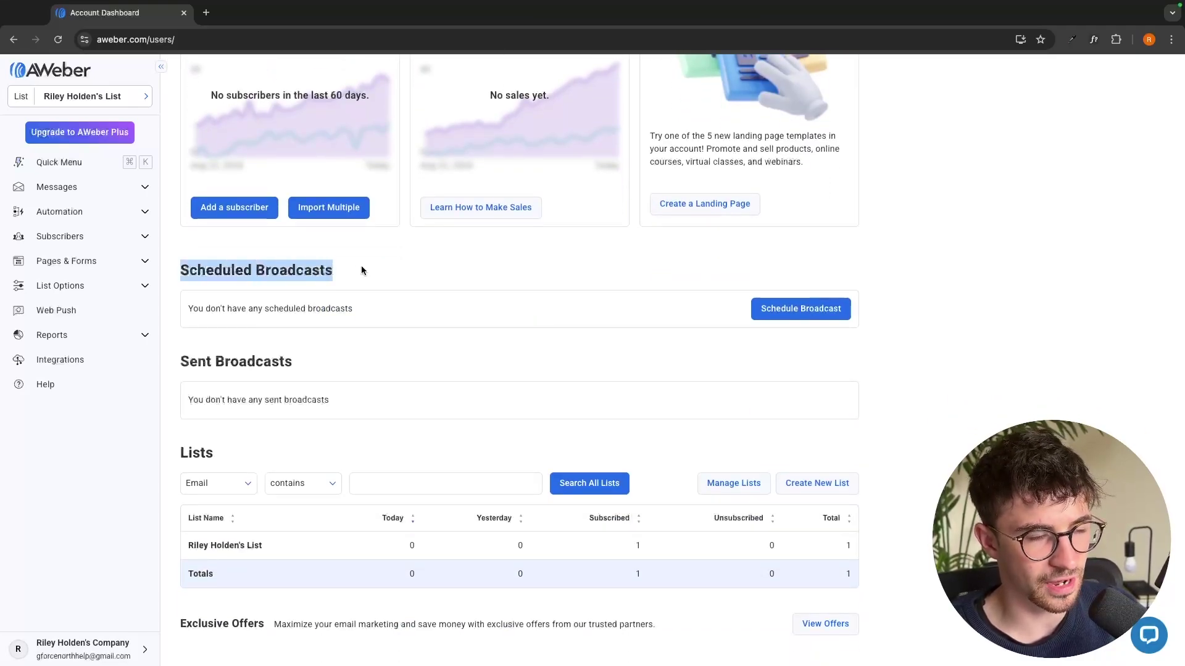
pyautogui.click(328, 247)
pyautogui.moveTo(246, 273); pyautogui.dragTo(346, 272)
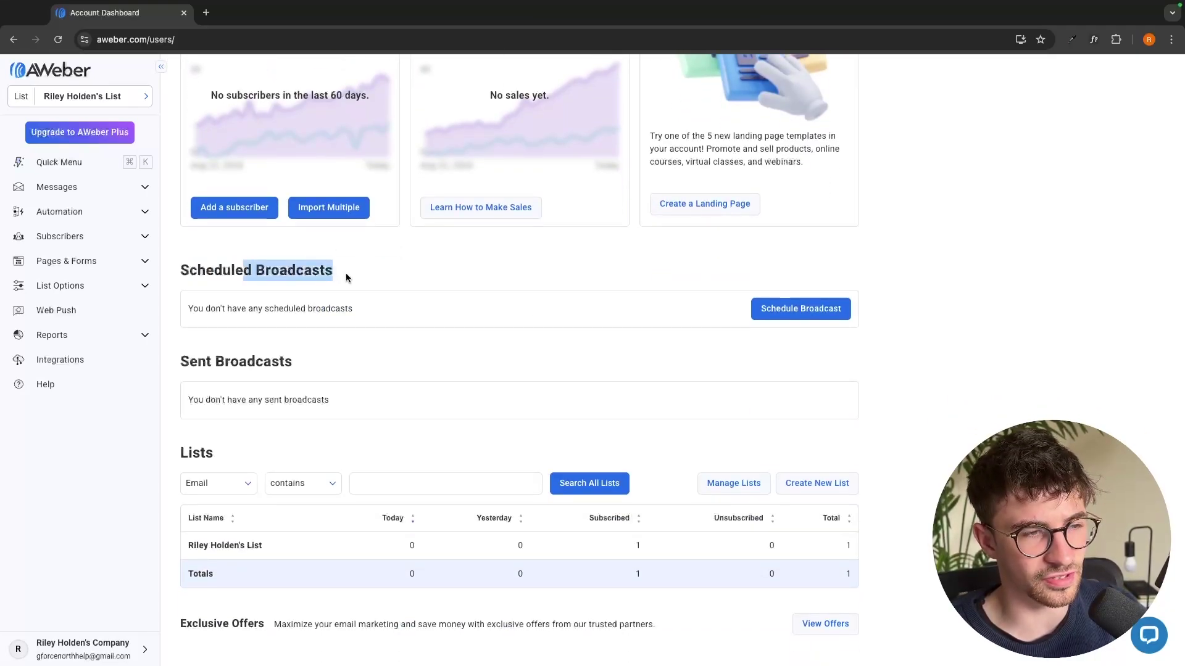
pyautogui.click(366, 275)
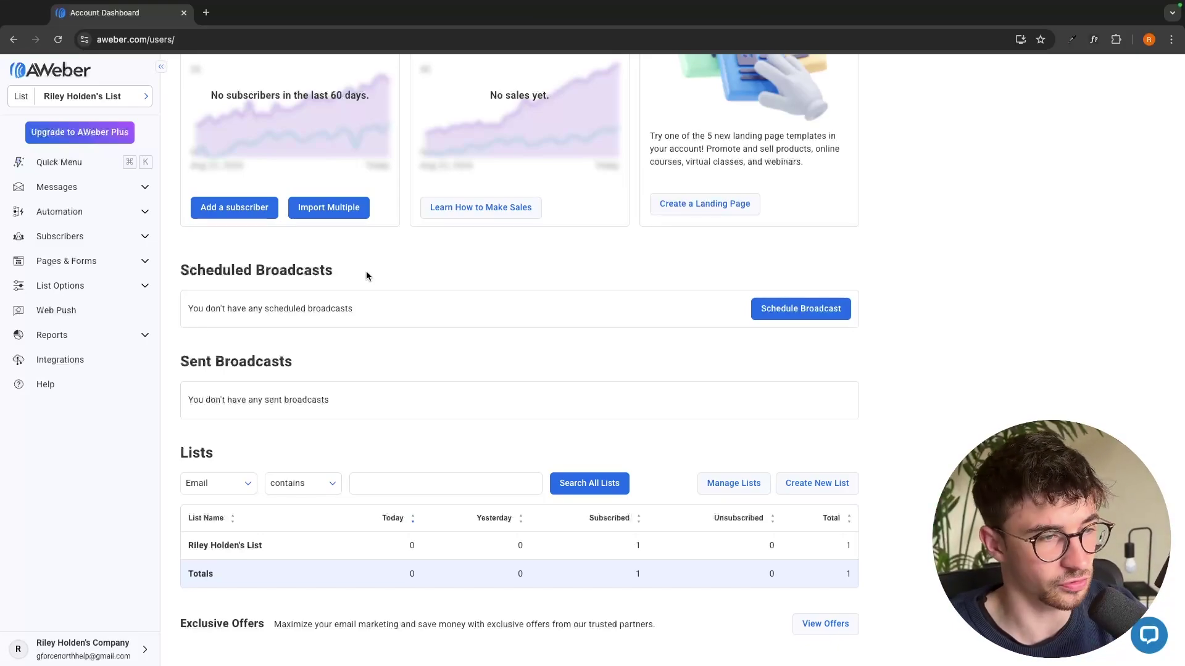
pyautogui.moveTo(177, 269); pyautogui.dragTo(501, 283)
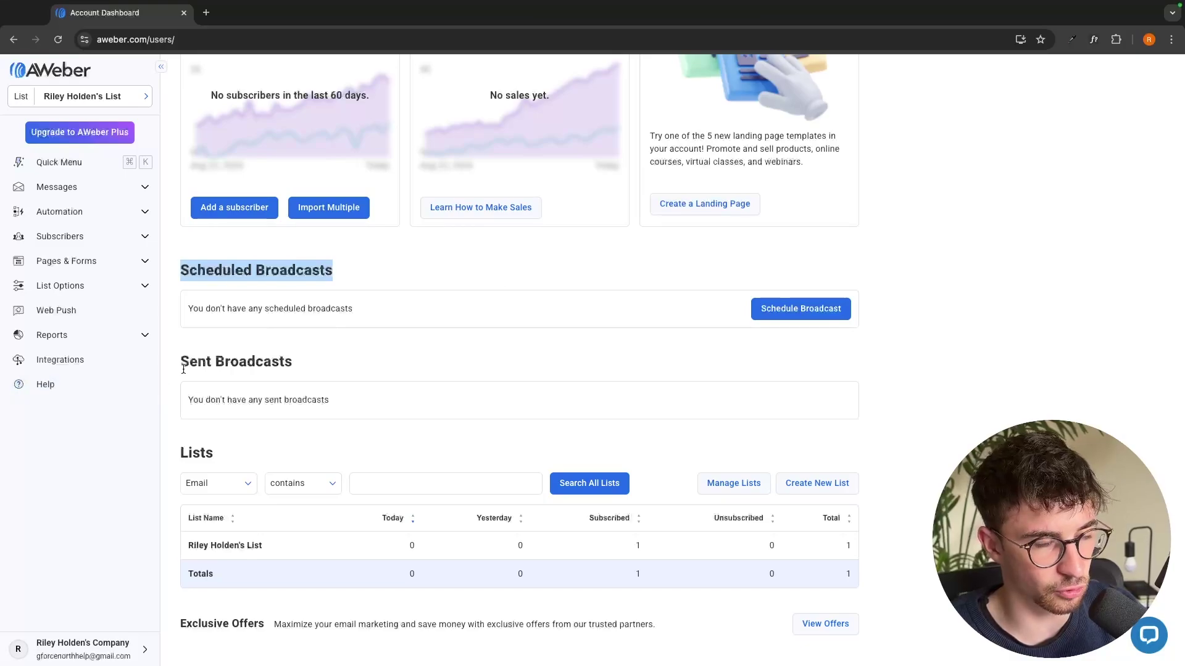
pyautogui.moveTo(180, 365); pyautogui.dragTo(310, 367)
pyautogui.scroll(-2, 423, 383)
pyautogui.scroll(-2, 422, 384)
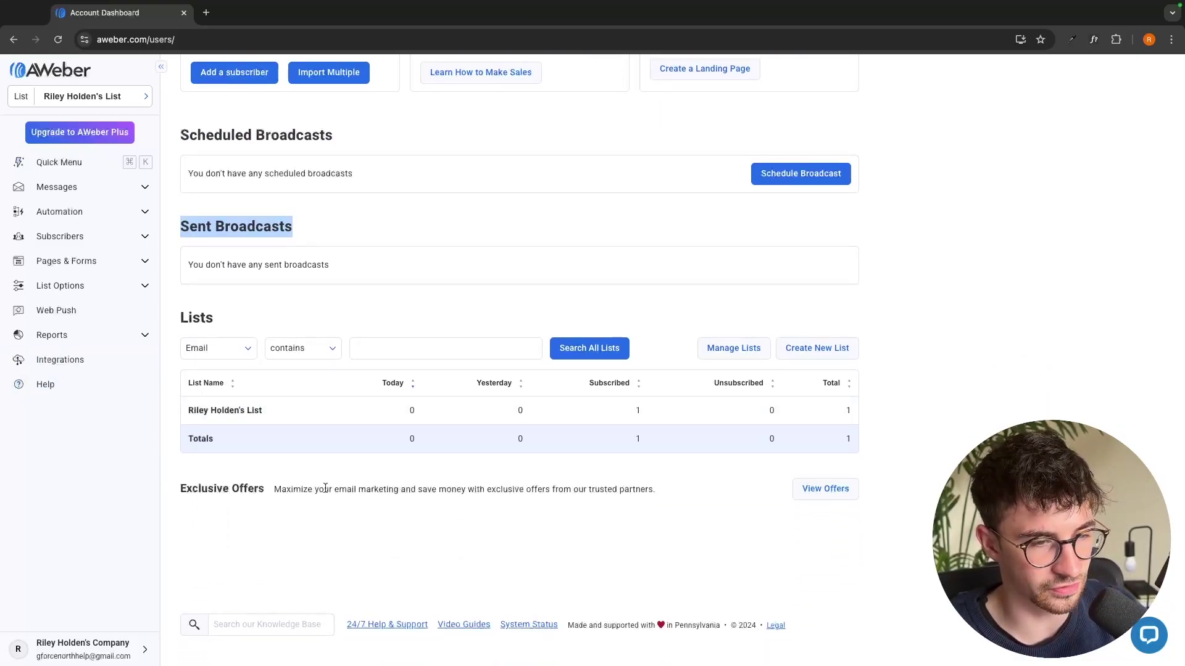
pyautogui.click(398, 300)
pyautogui.scroll(7, 399, 300)
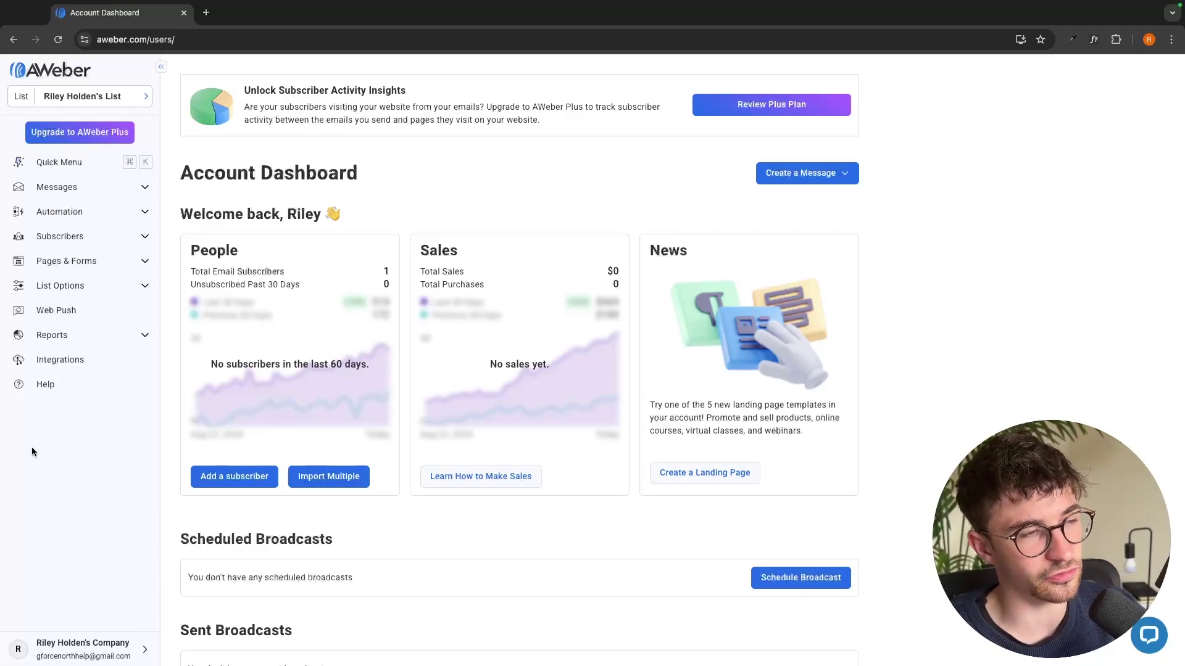
# From the Subscribers list, choose Add a Subscriber in the Add Subscribers dropdown
pyautogui.click(67, 246)
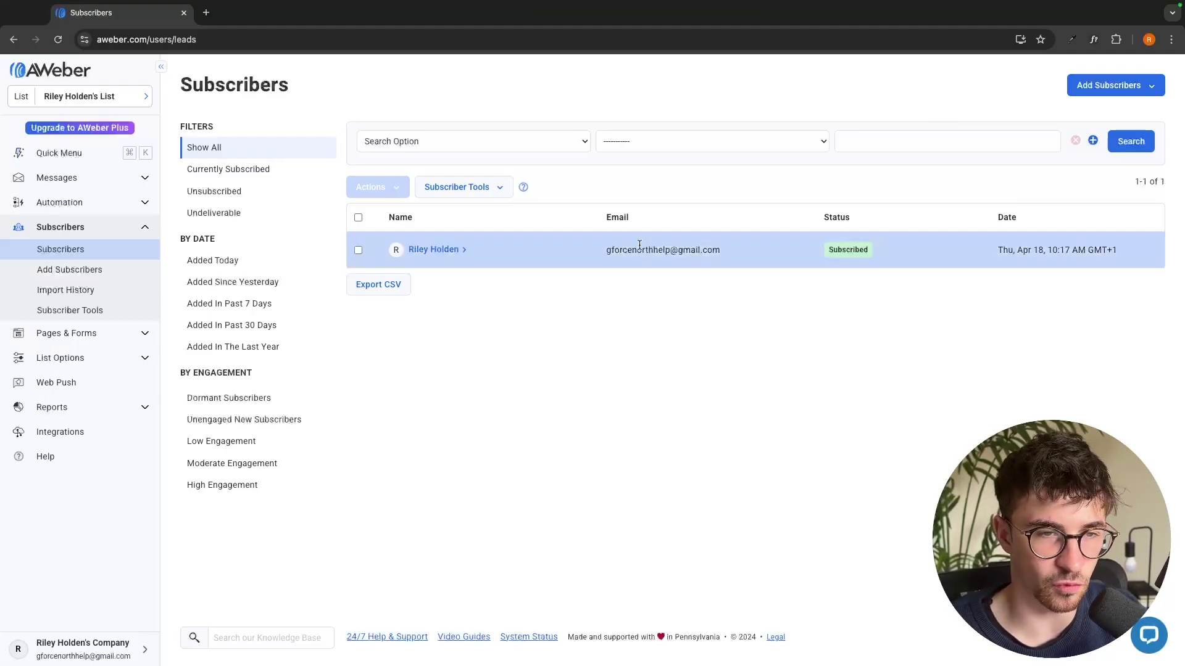
pyautogui.moveTo(598, 248); pyautogui.dragTo(778, 252)
pyautogui.click(778, 250)
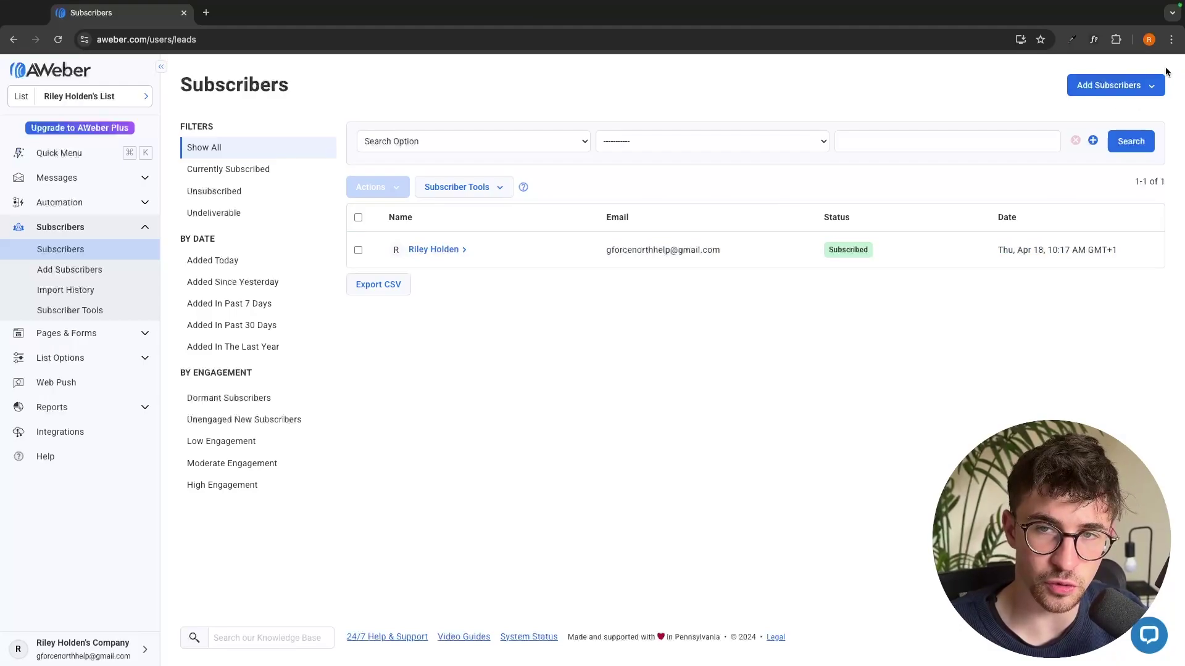
pyautogui.click(1156, 94)
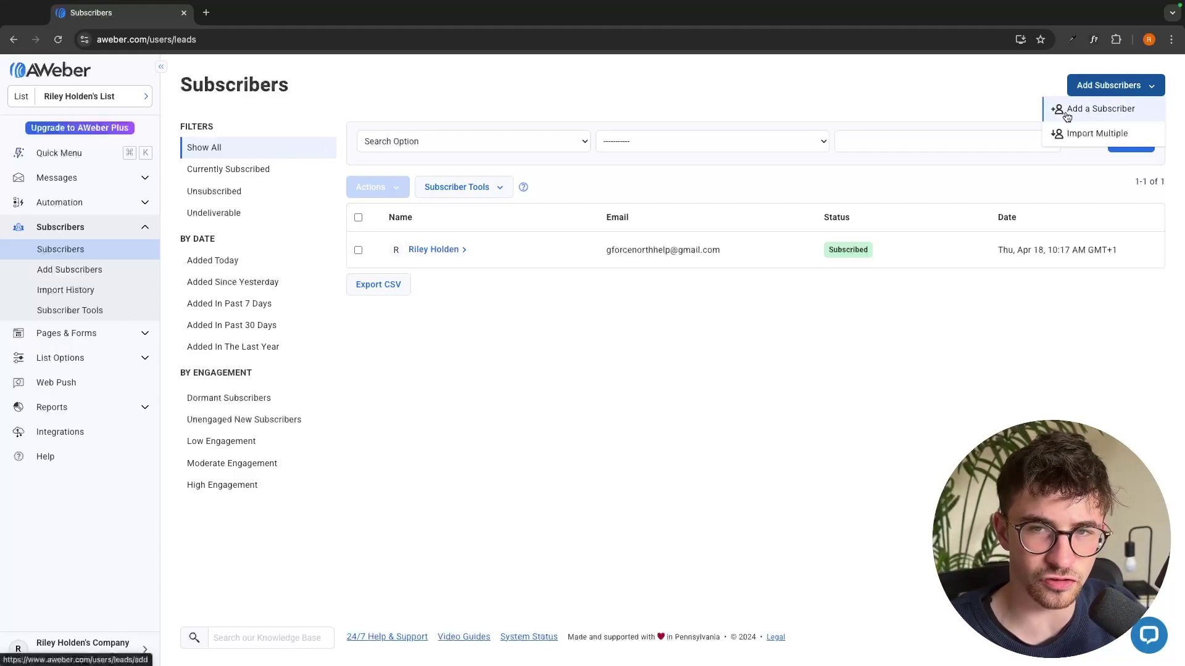
pyautogui.click(1067, 113)
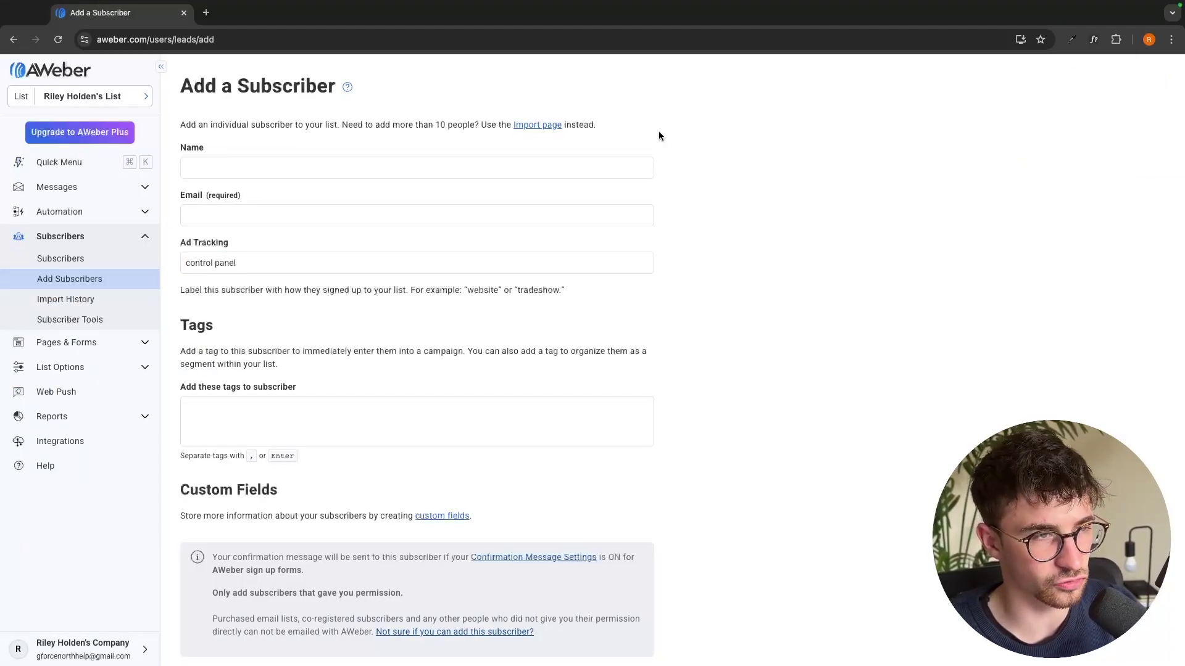
# Enter the new subscriber's full name and email address and submit the form
pyautogui.click(515, 161)
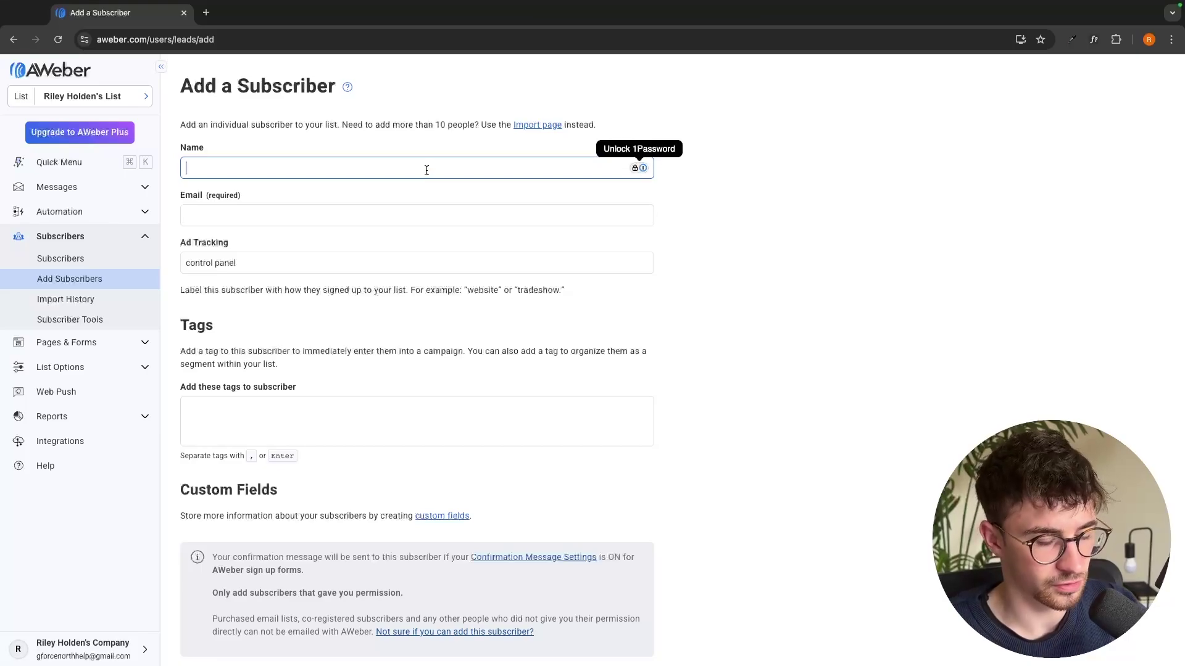
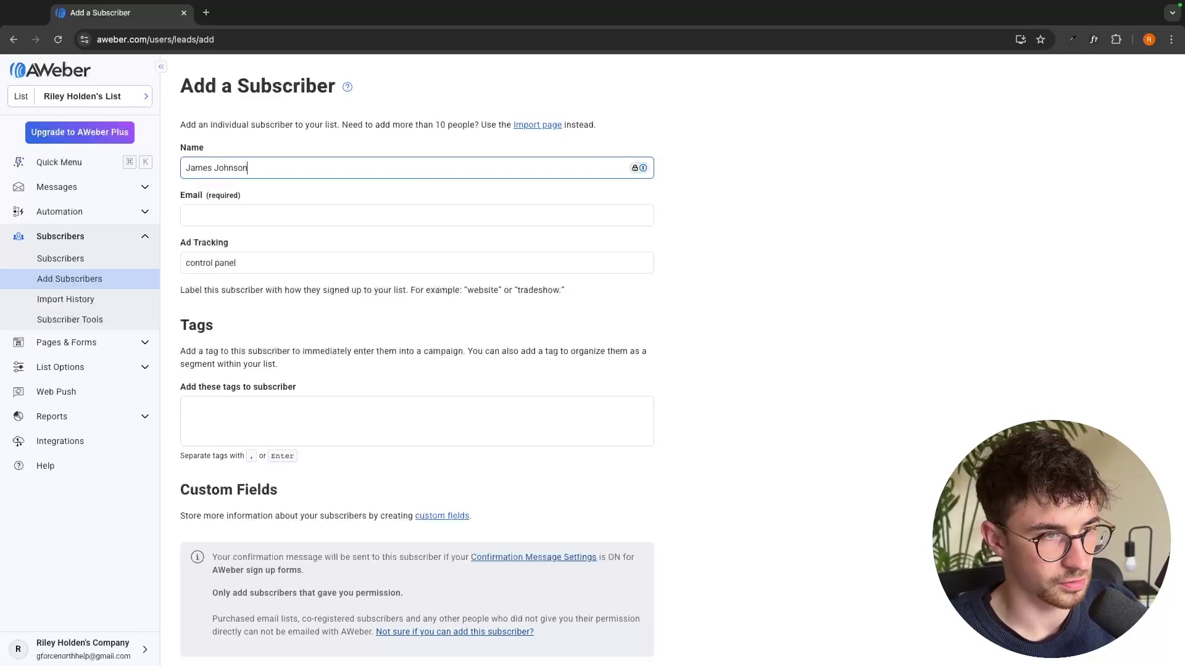
pyautogui.click(365, 220)
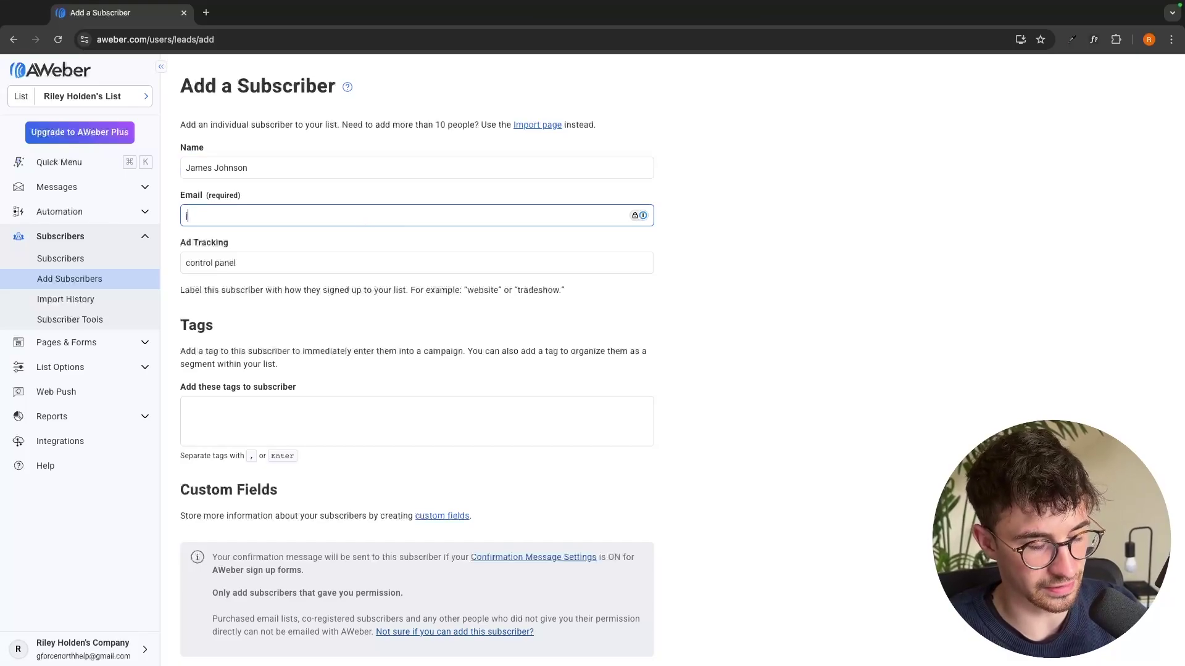
pyautogui.write('james.john')
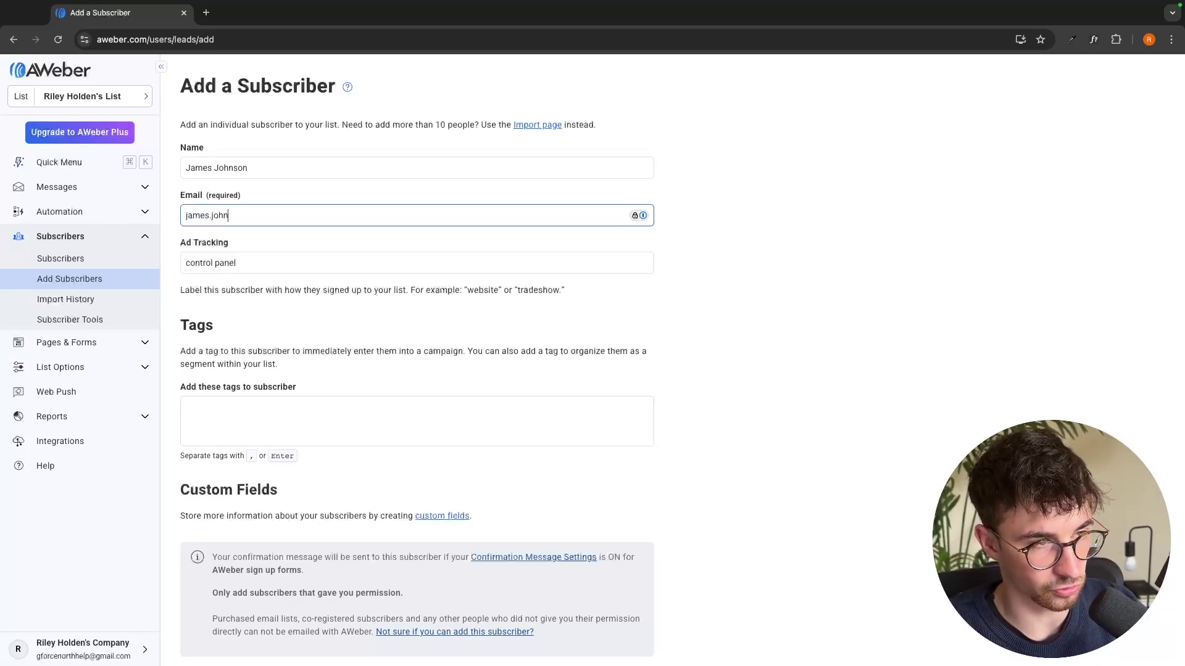
pyautogui.write('son@example.com')
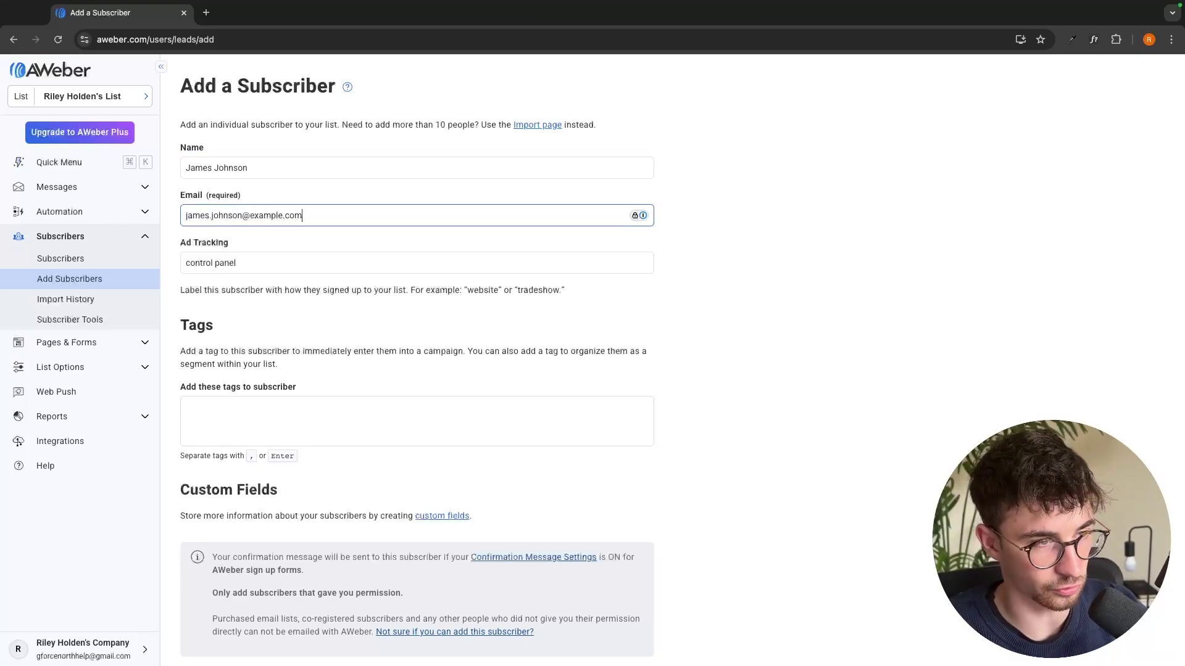
pyautogui.scroll(-3, 331, 238)
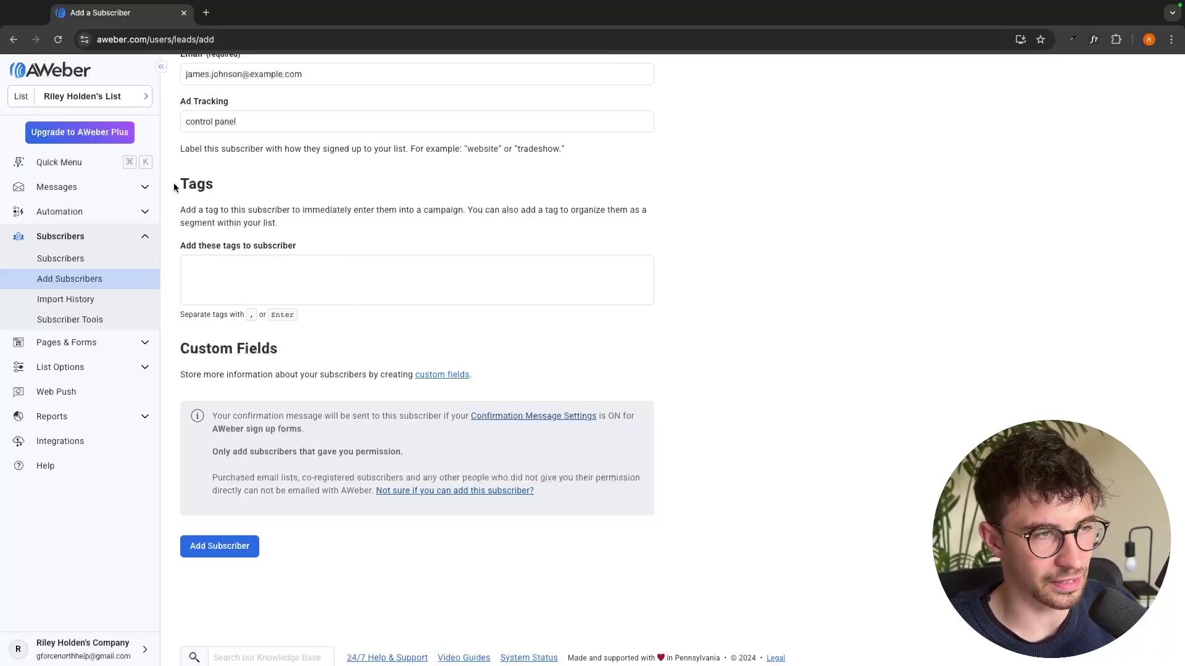
pyautogui.moveTo(174, 187); pyautogui.dragTo(213, 185)
pyautogui.click(210, 173)
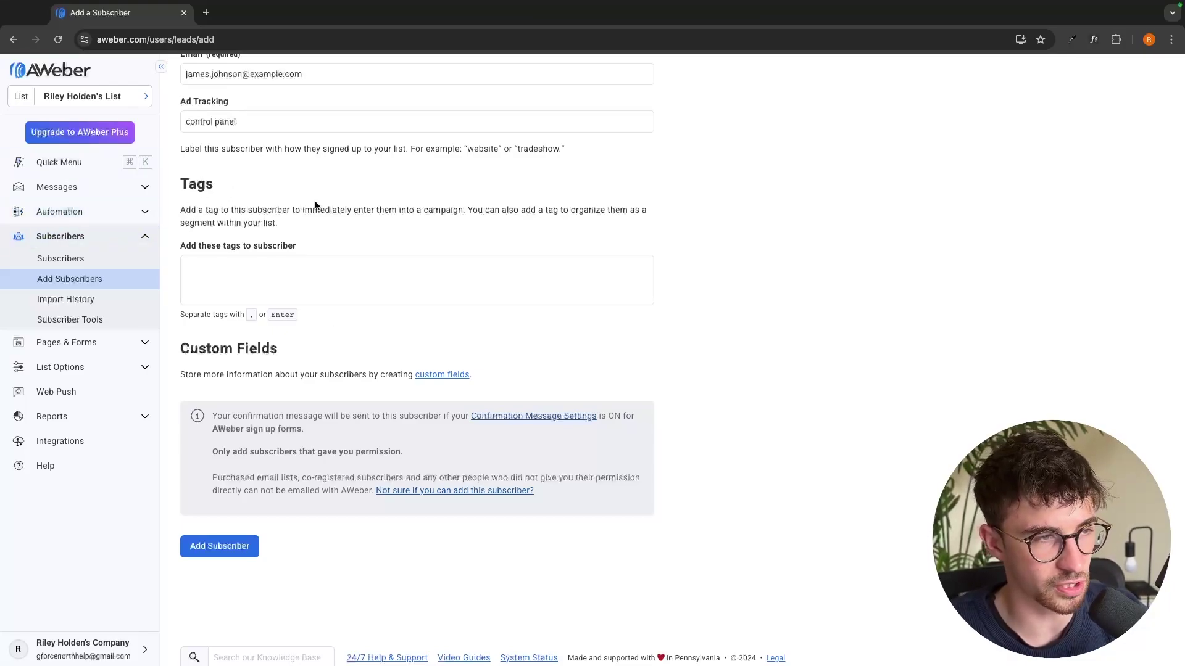
pyautogui.click(223, 541)
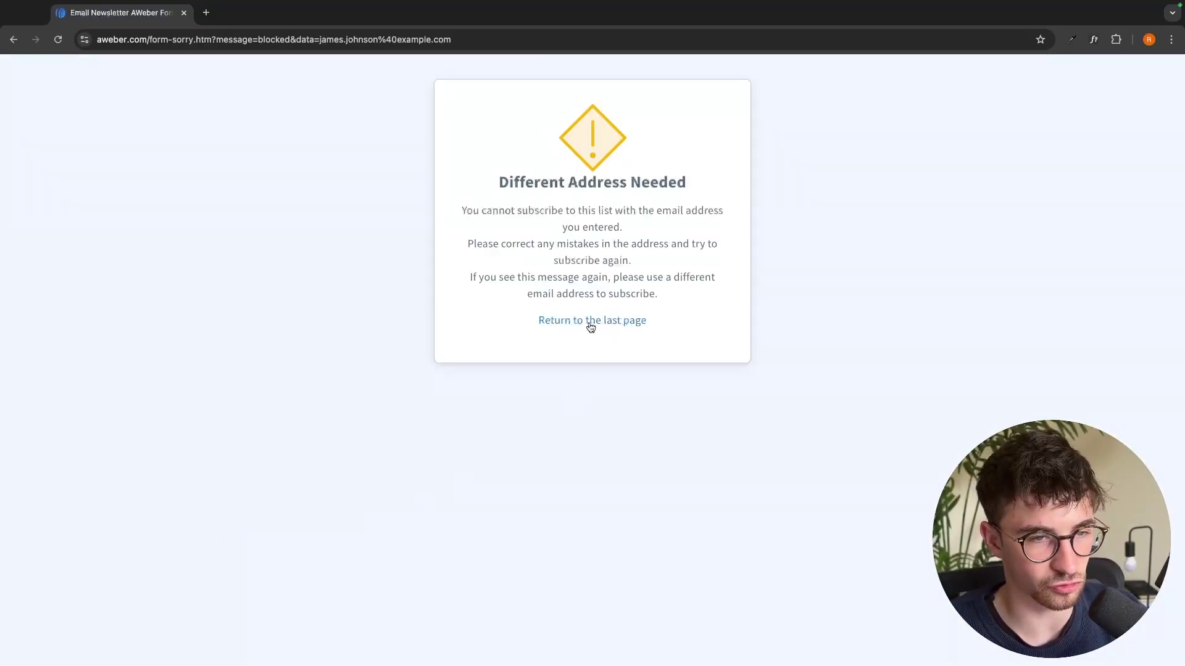
# Return to the form after the error, correct the email, resubmit and view the subscriber list
pyautogui.click(588, 322)
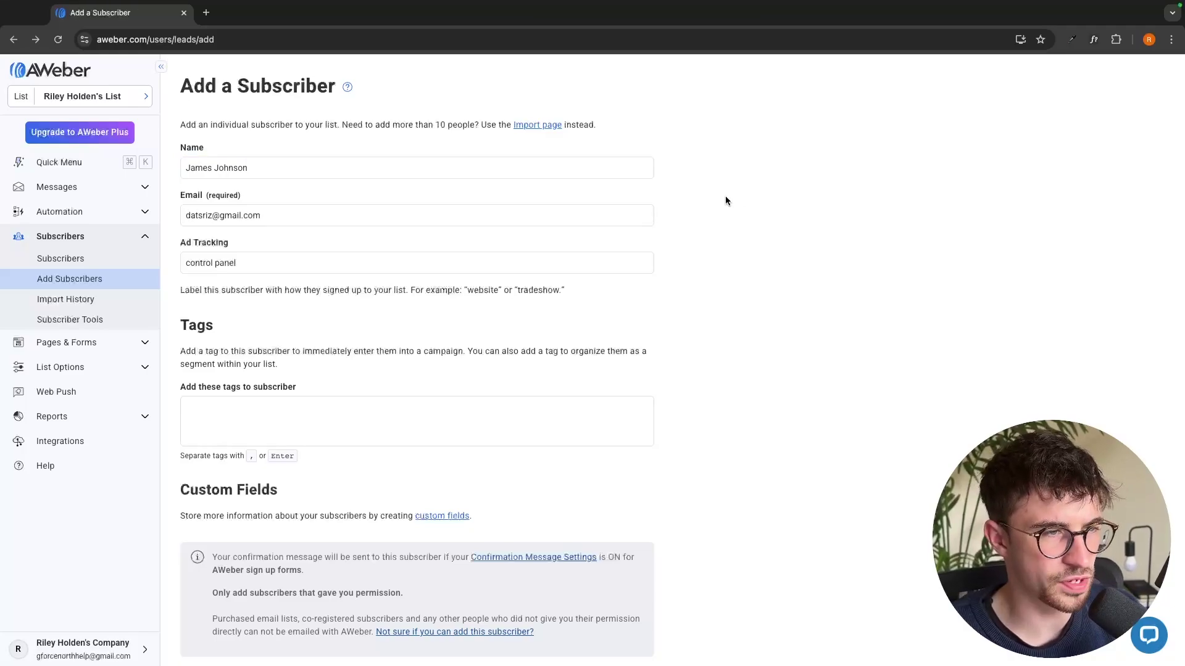
pyautogui.scroll(-3, 527, 199)
pyautogui.click(232, 527)
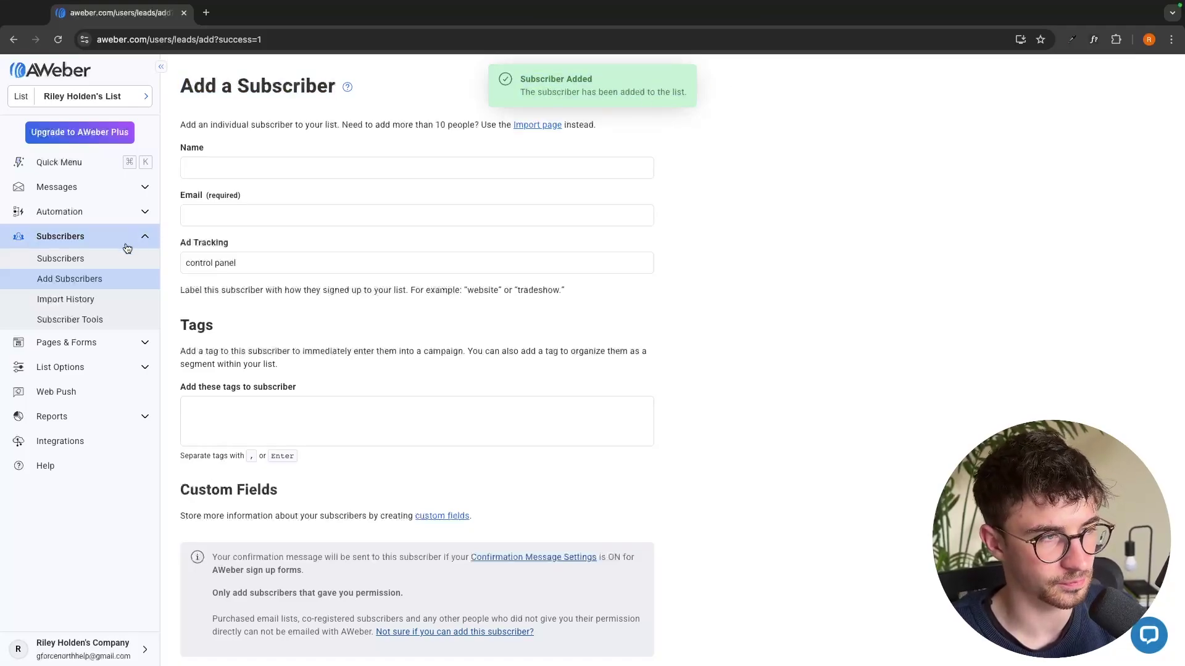
pyautogui.click(69, 261)
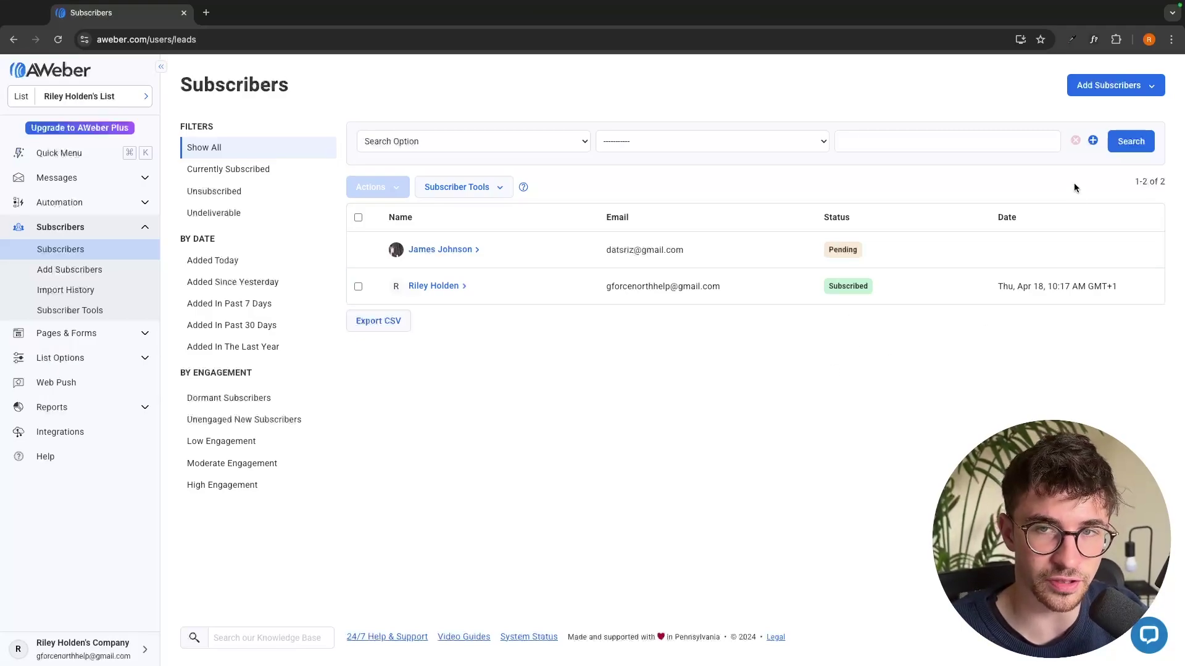
# Choose Import Multiple from the Add Subscribers dropdown
pyautogui.click(1096, 92)
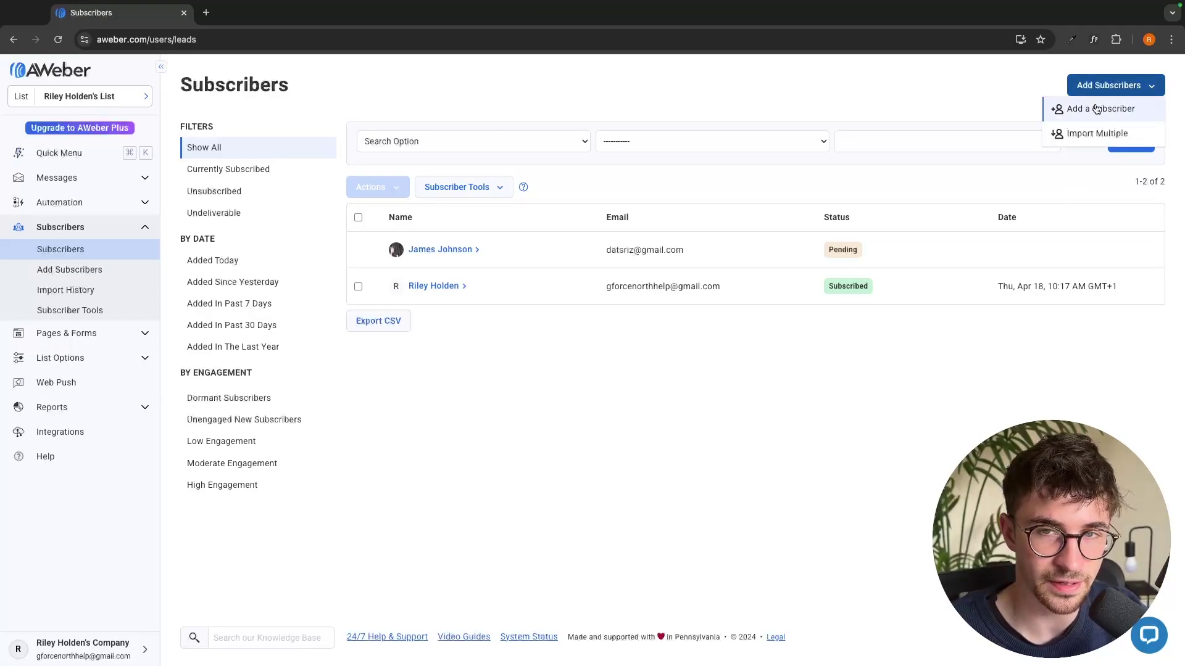
pyautogui.click(1127, 137)
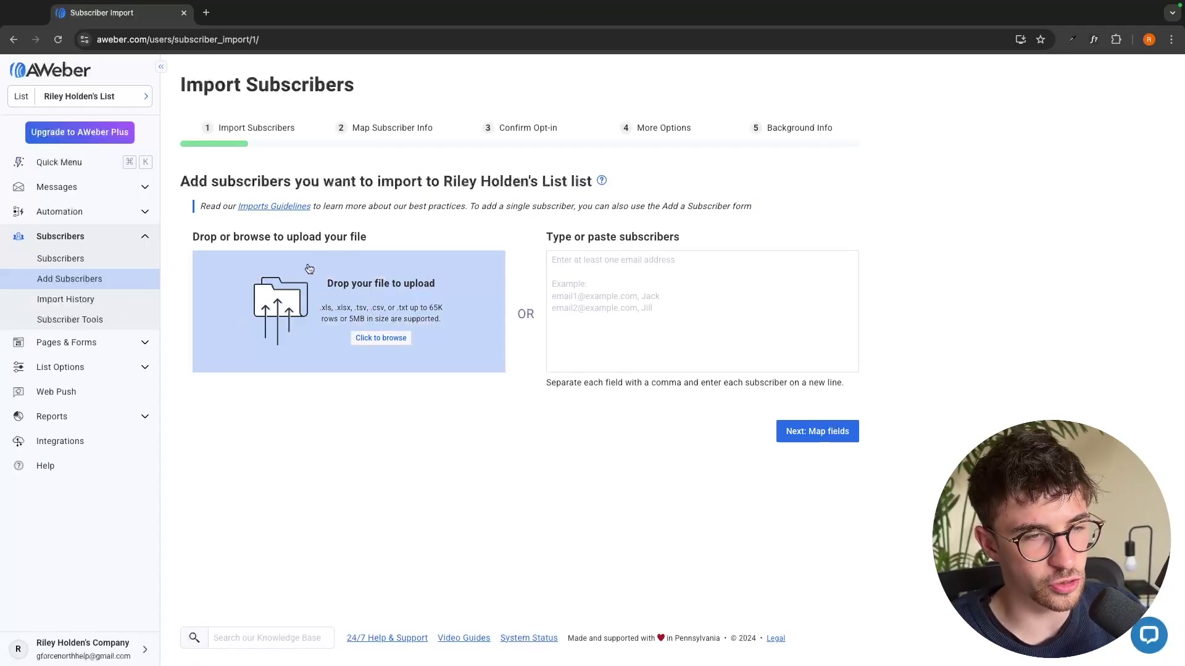
pyautogui.moveTo(539, 240); pyautogui.dragTo(739, 233)
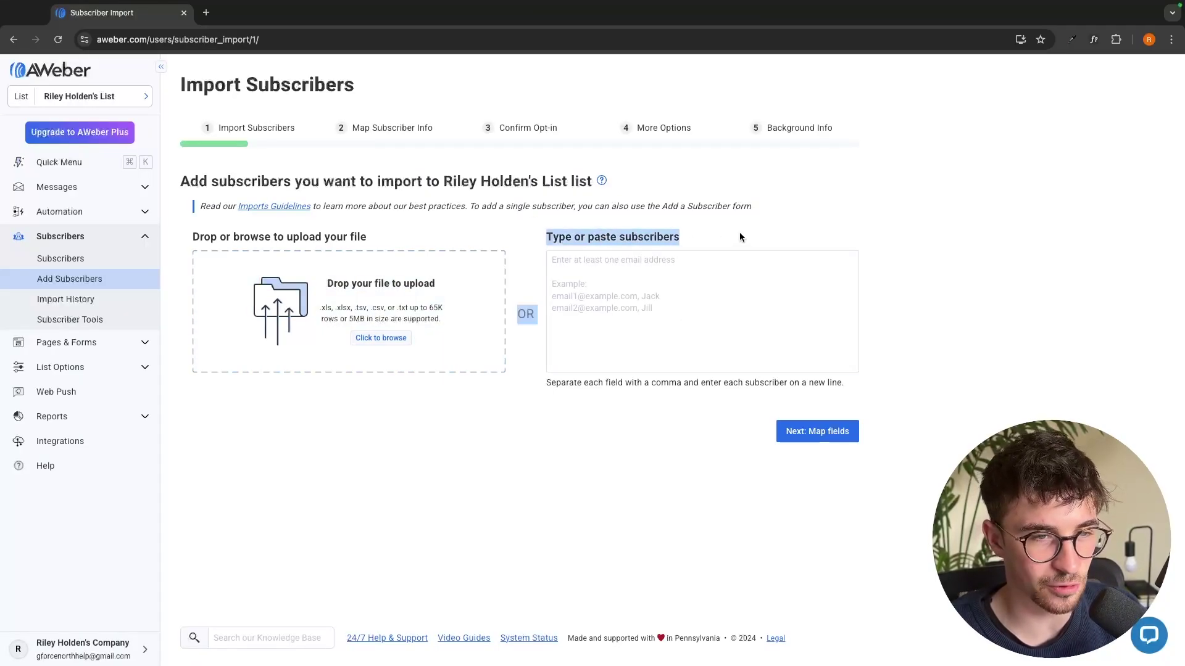
pyautogui.click(698, 269)
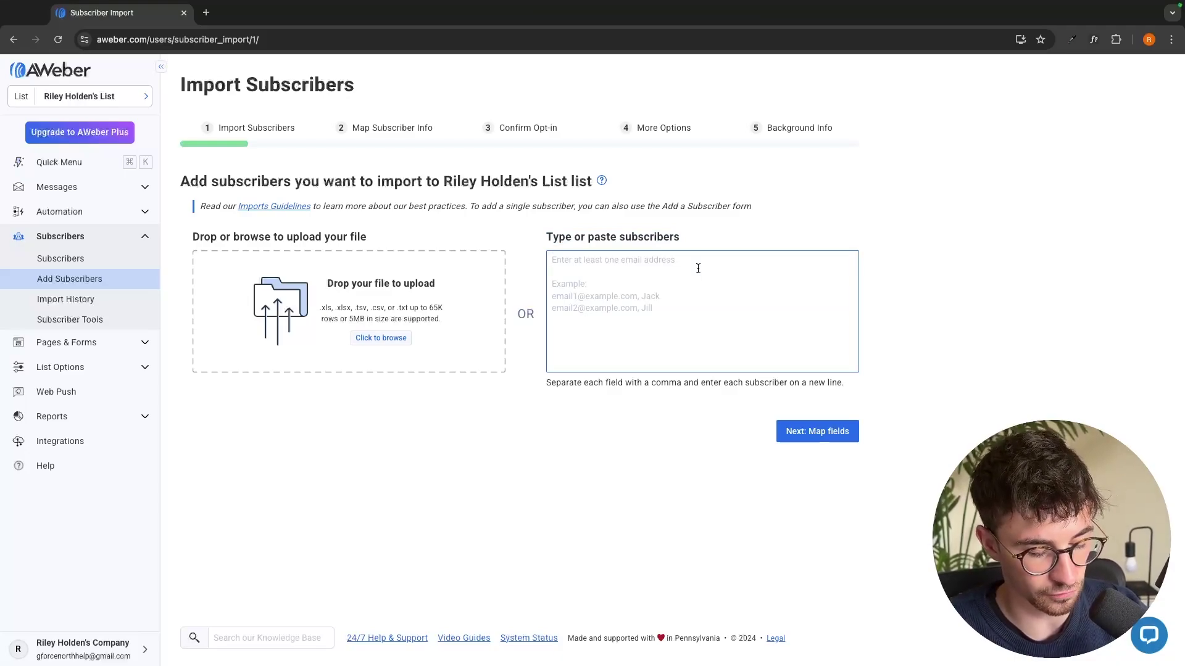
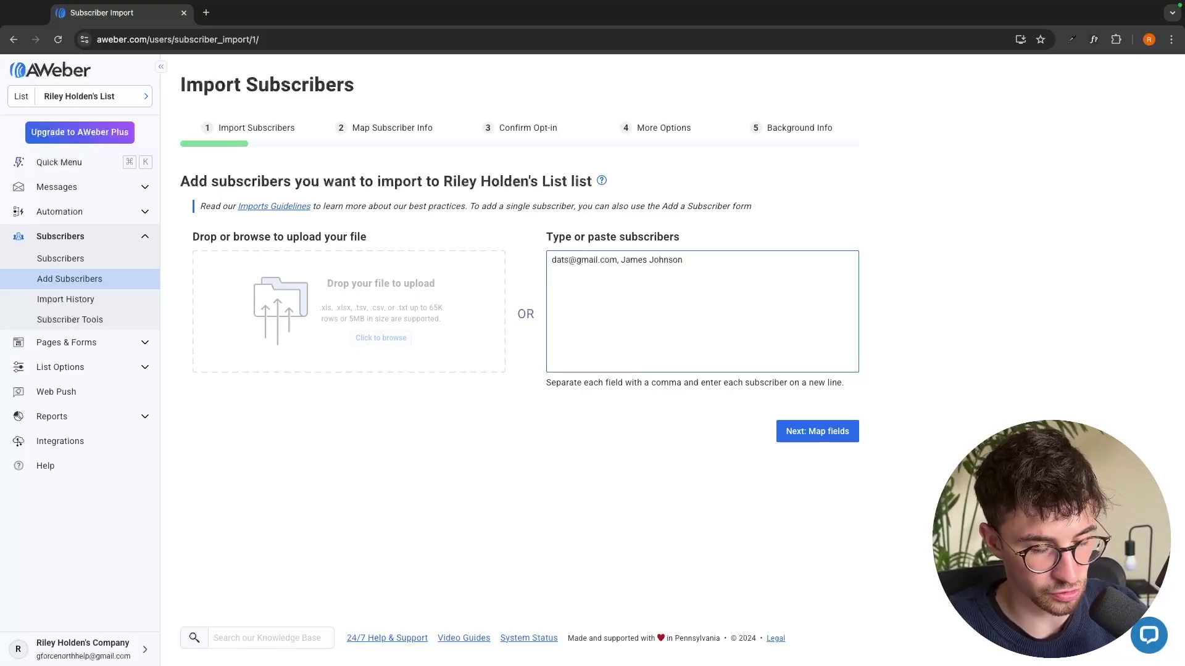
pyautogui.press('Return')
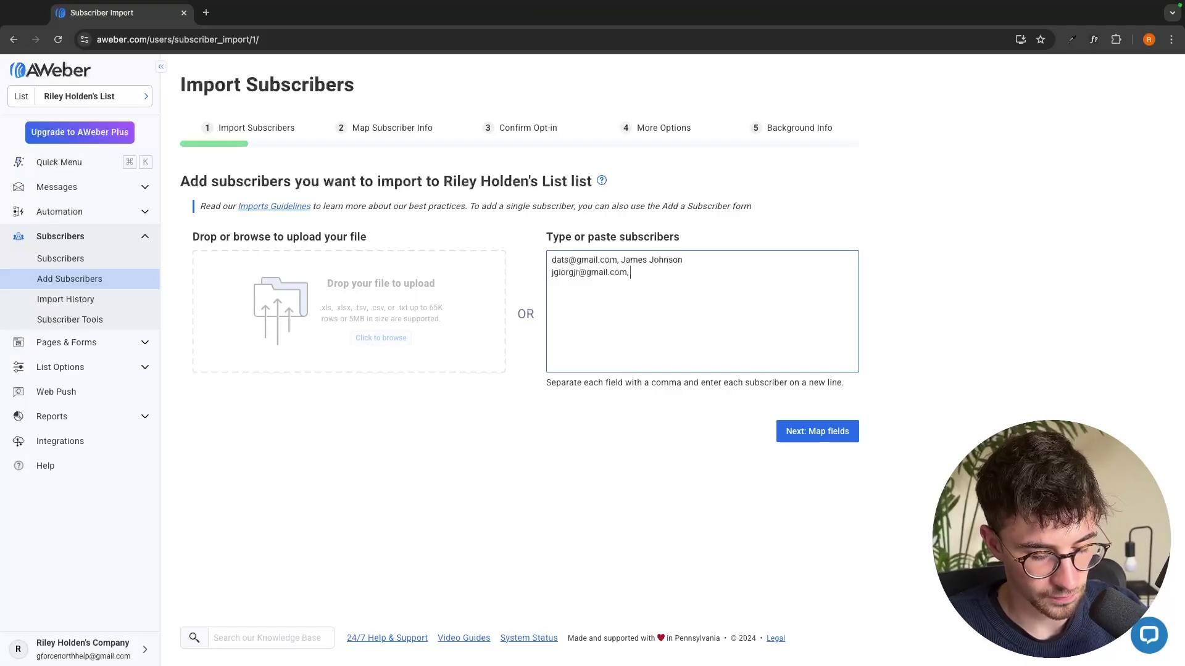
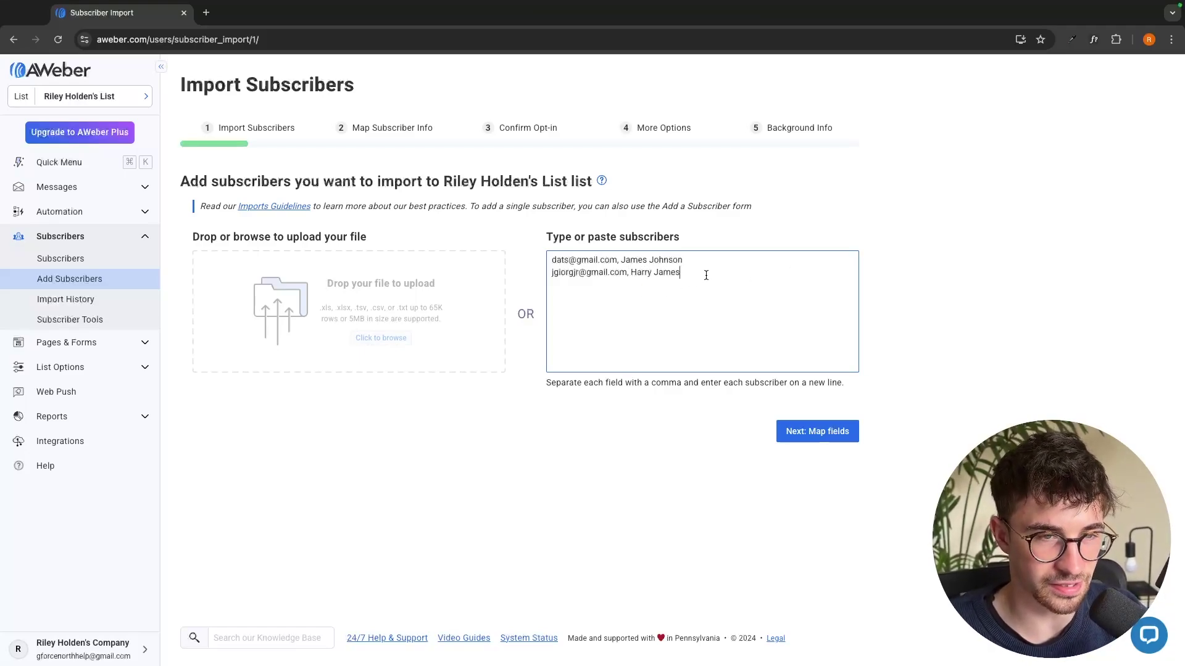
pyautogui.press('super+a')
pyautogui.press('BackSpace')
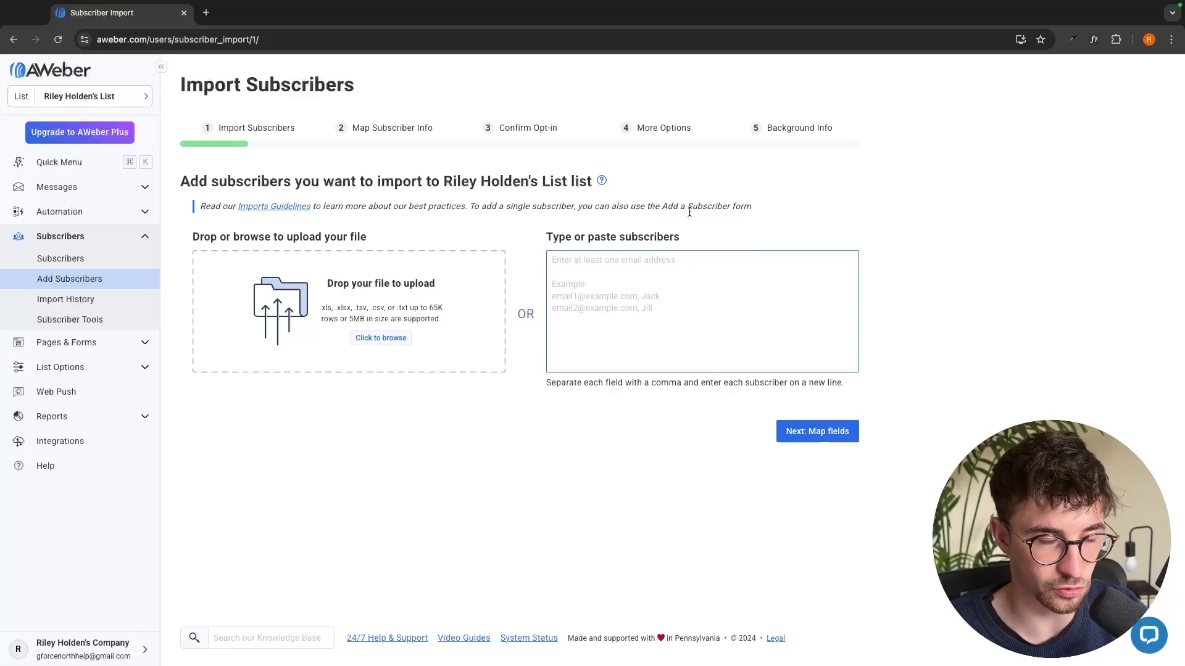
pyautogui.click(721, 234)
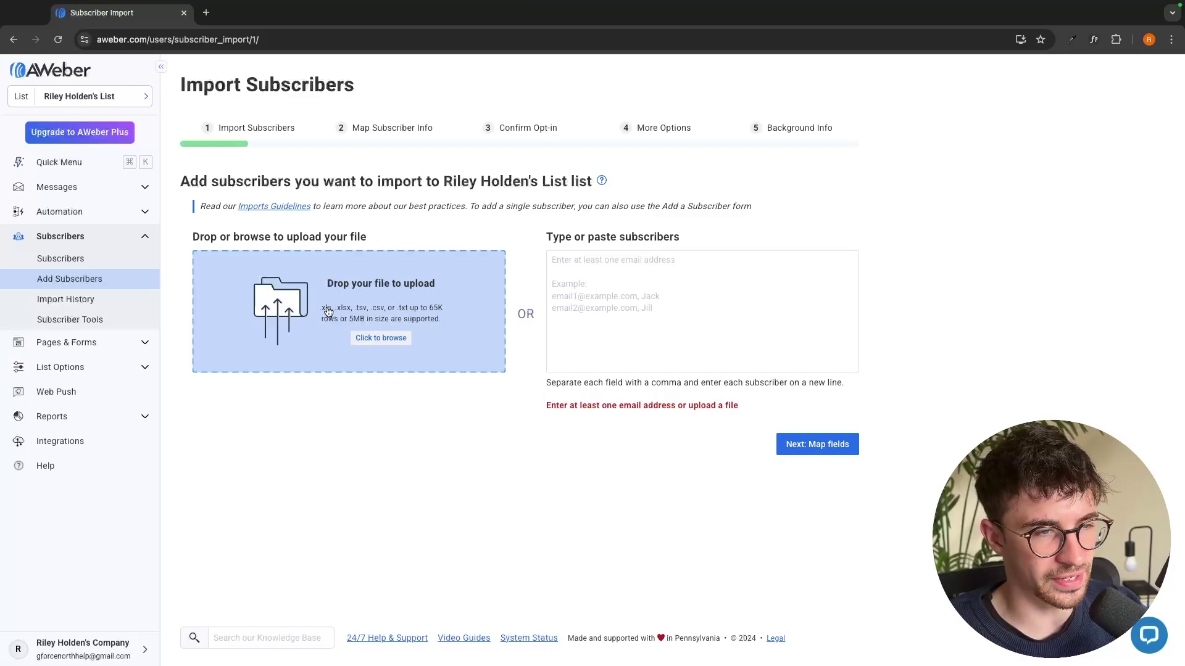
pyautogui.click(374, 343)
pyautogui.press('Escape')
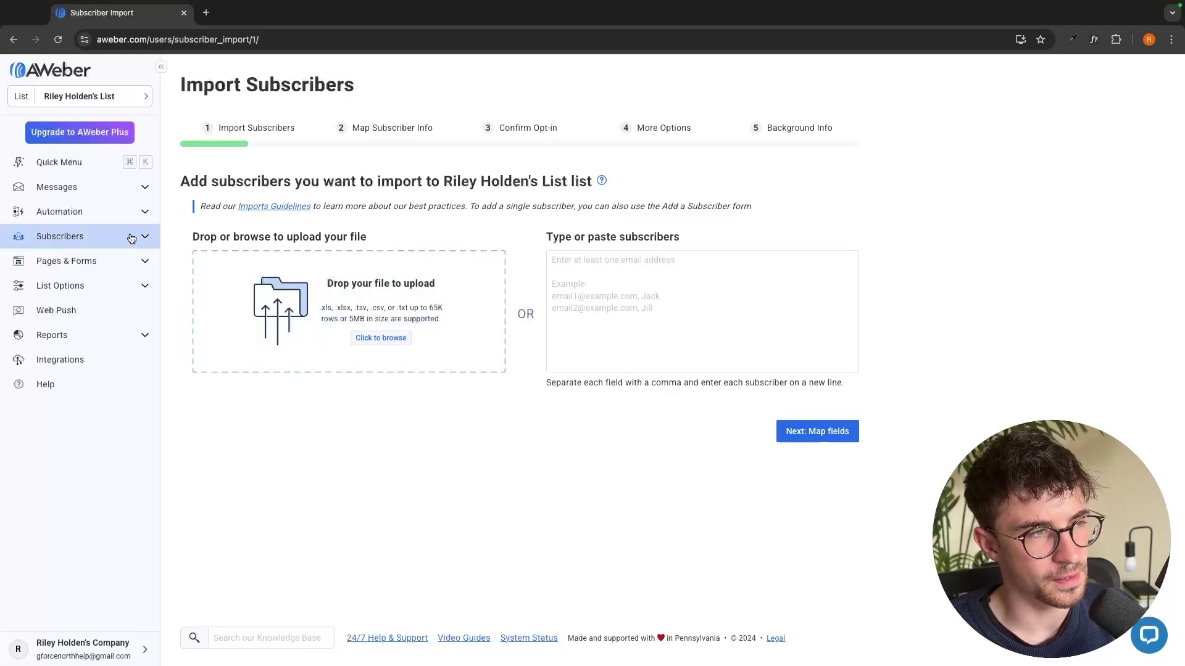
# Open the Subscribers list and try the Added Today and Past 30 Days filters
pyautogui.click(57, 238)
pyautogui.click(71, 254)
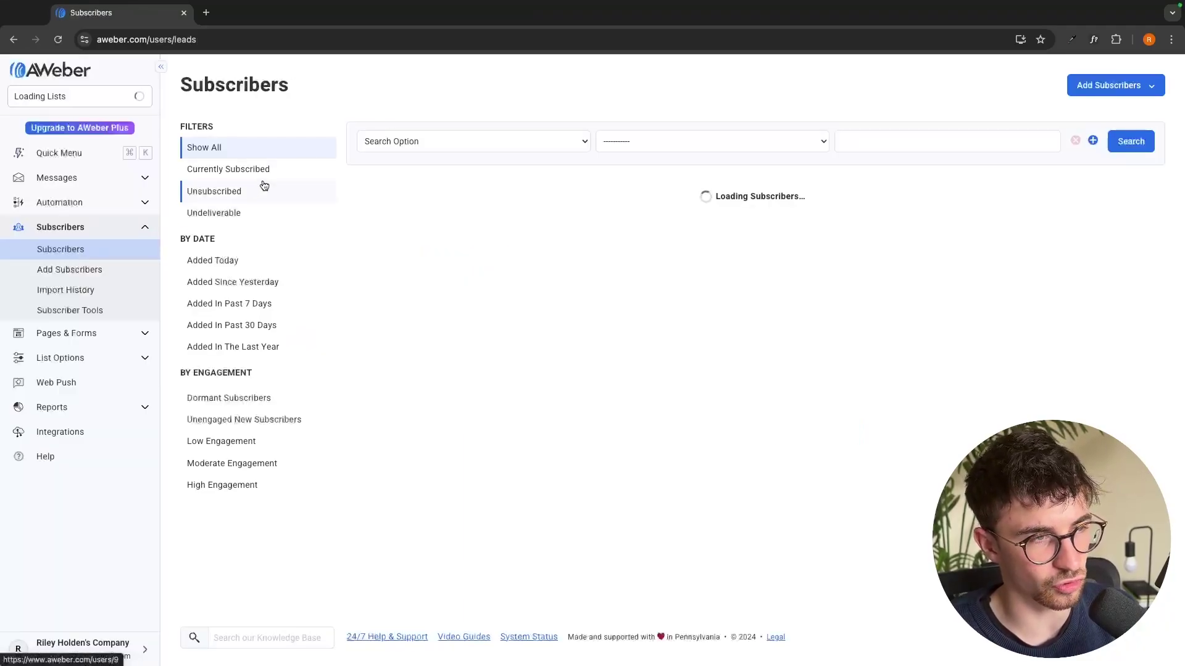
pyautogui.click(119, 270)
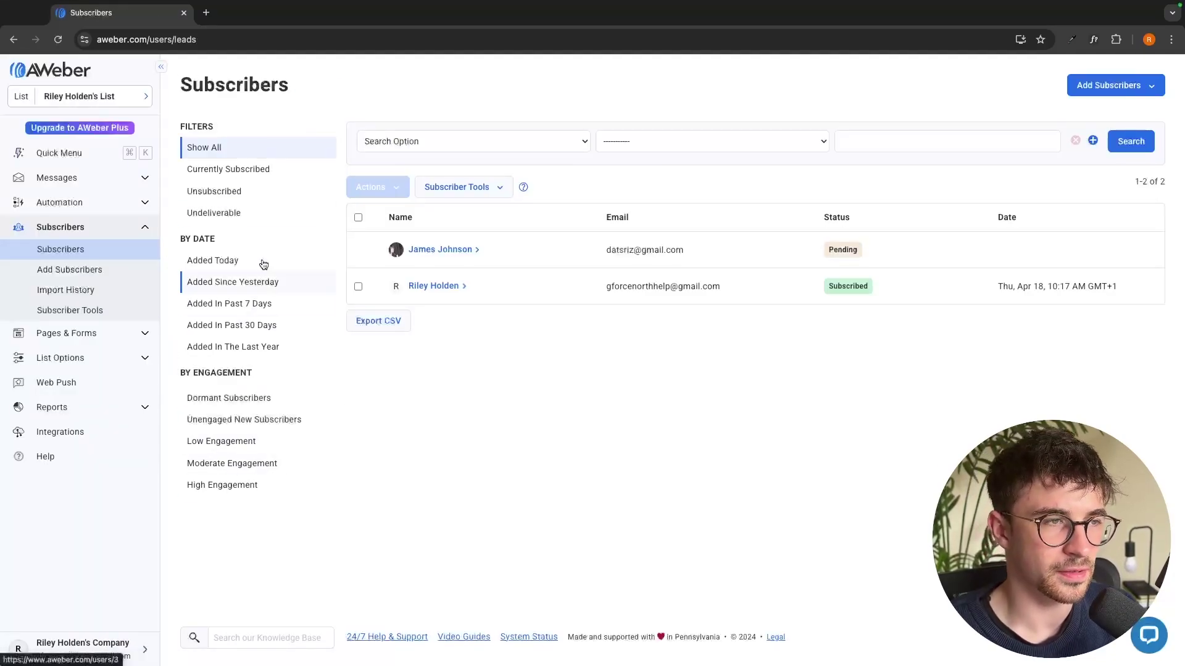
pyautogui.click(210, 262)
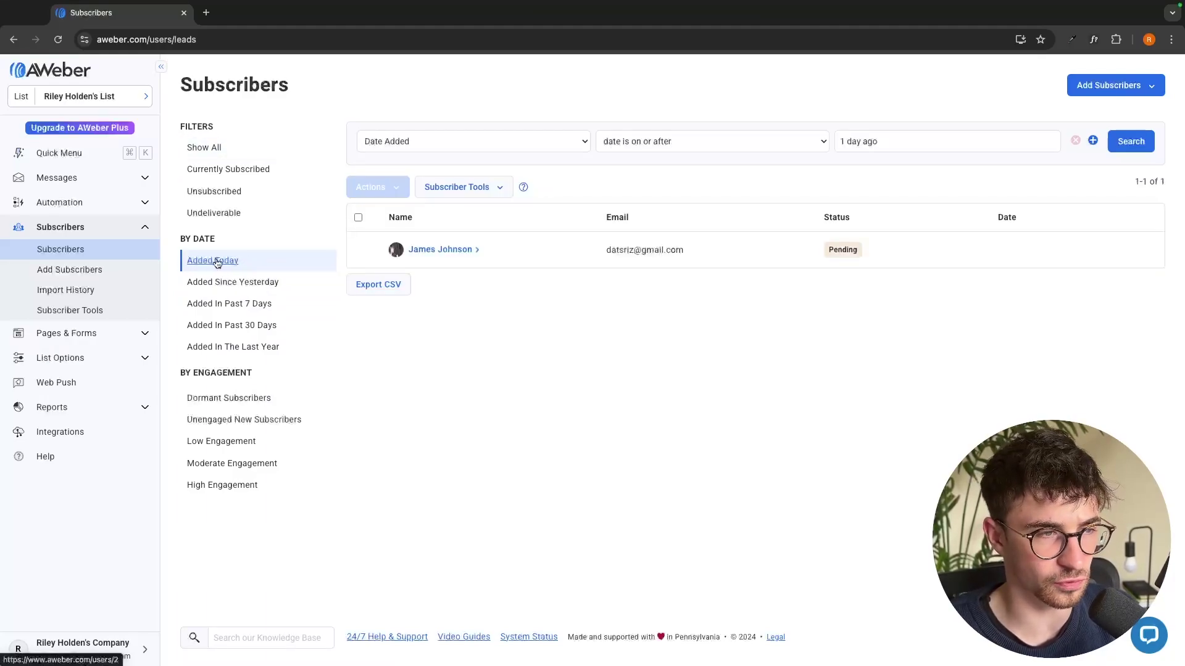
pyautogui.click(226, 334)
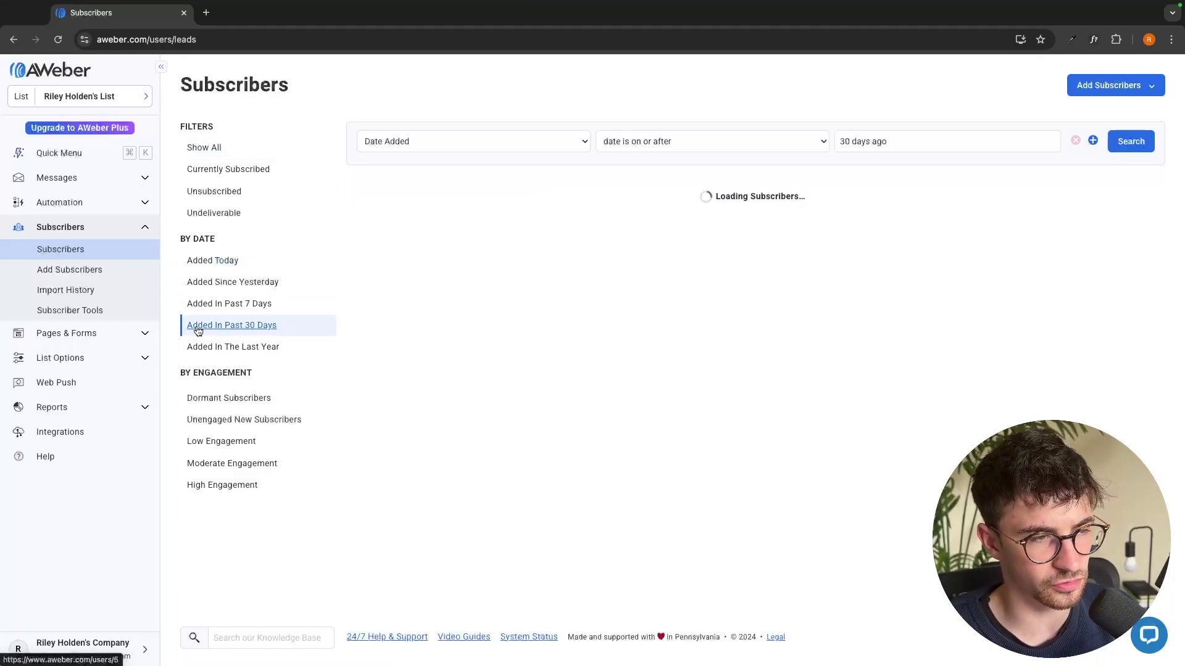
# Try the Unsubscribed, Subscribed and Undeliverable status filters
pyautogui.click(221, 196)
pyautogui.click(265, 175)
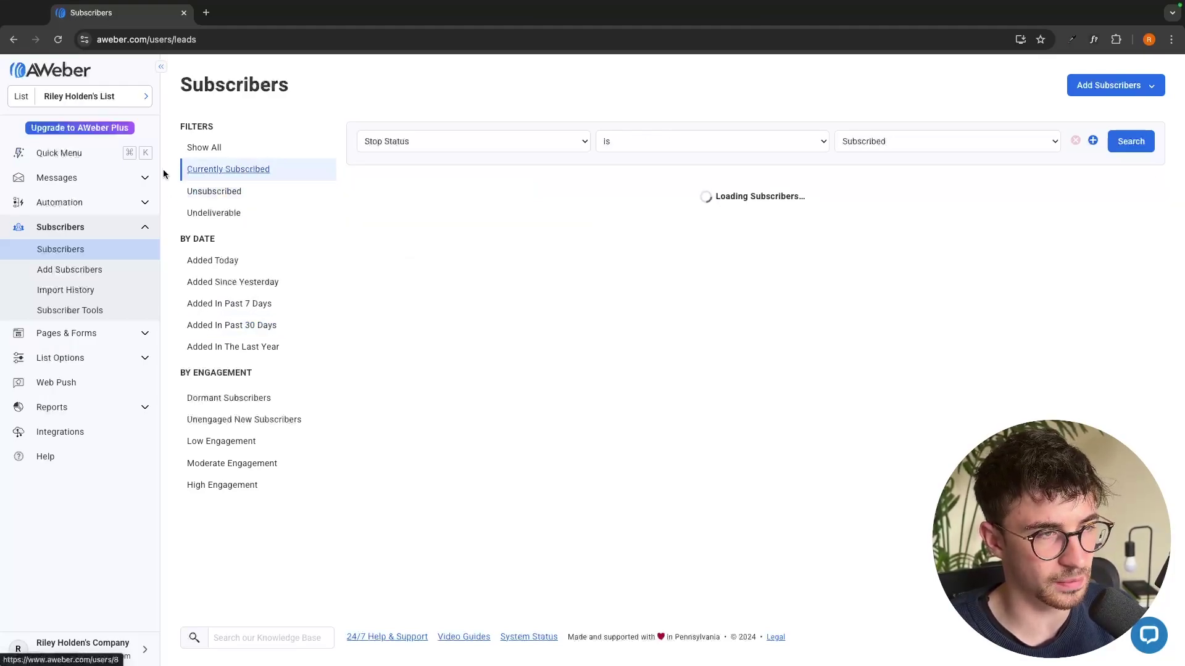
pyautogui.click(239, 210)
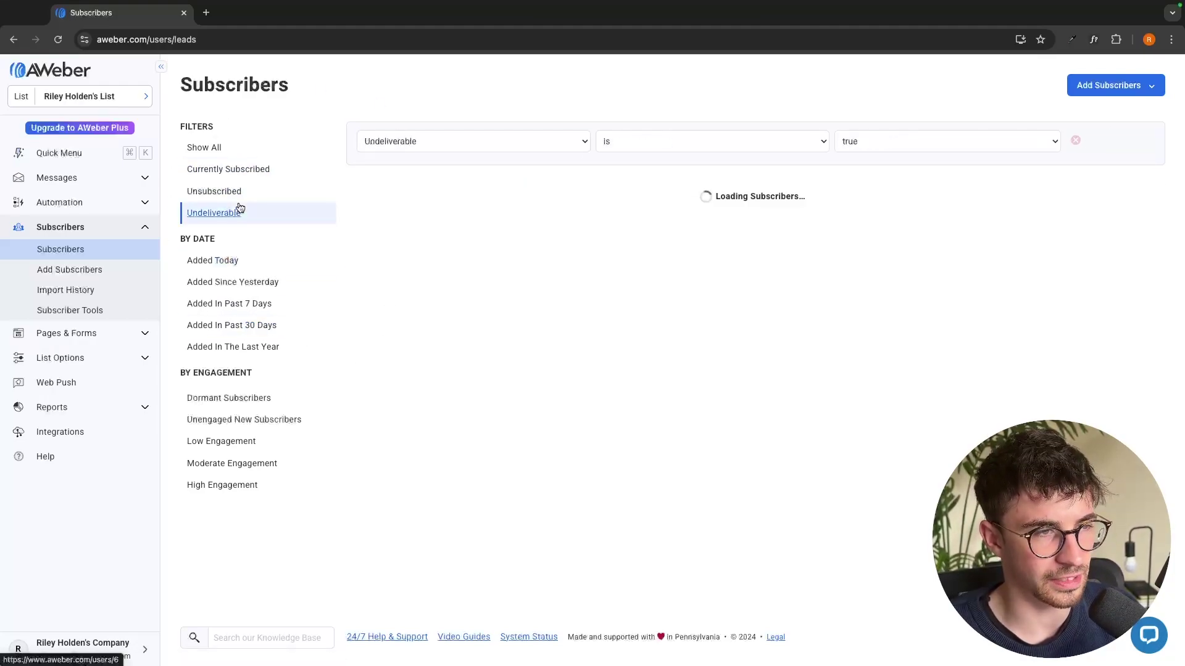
pyautogui.click(239, 191)
# Cycle through the date filters, ending on Added In Past 30 Days
pyautogui.click(243, 277)
pyautogui.click(244, 264)
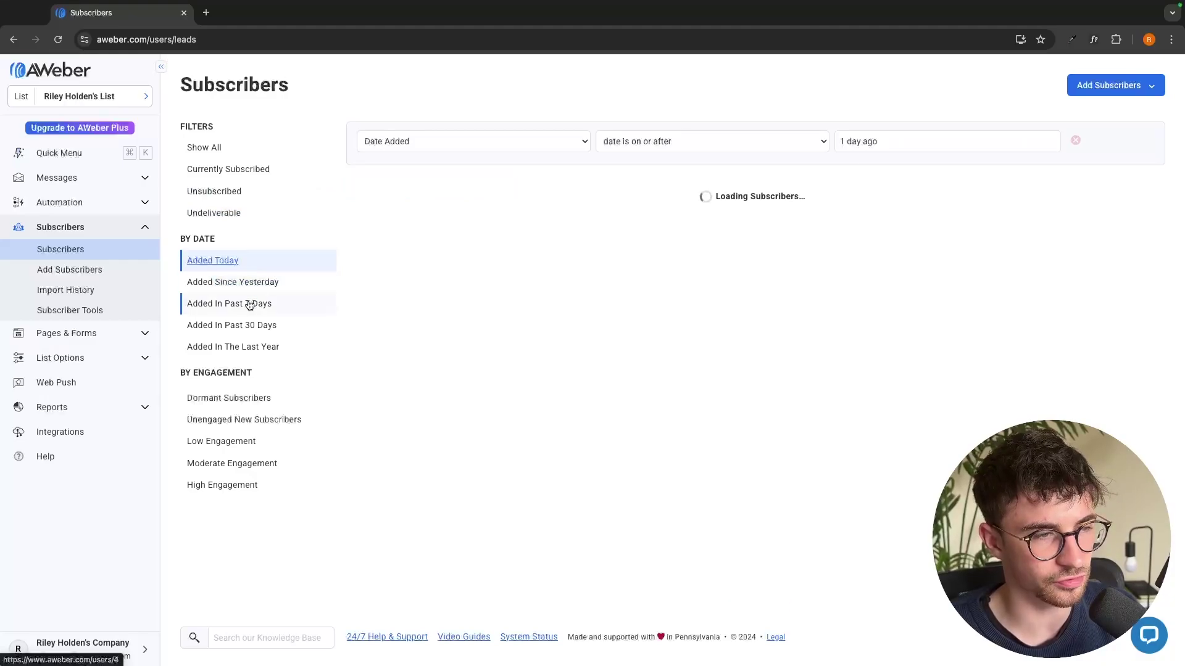
pyautogui.click(251, 303)
pyautogui.click(243, 283)
pyautogui.click(248, 324)
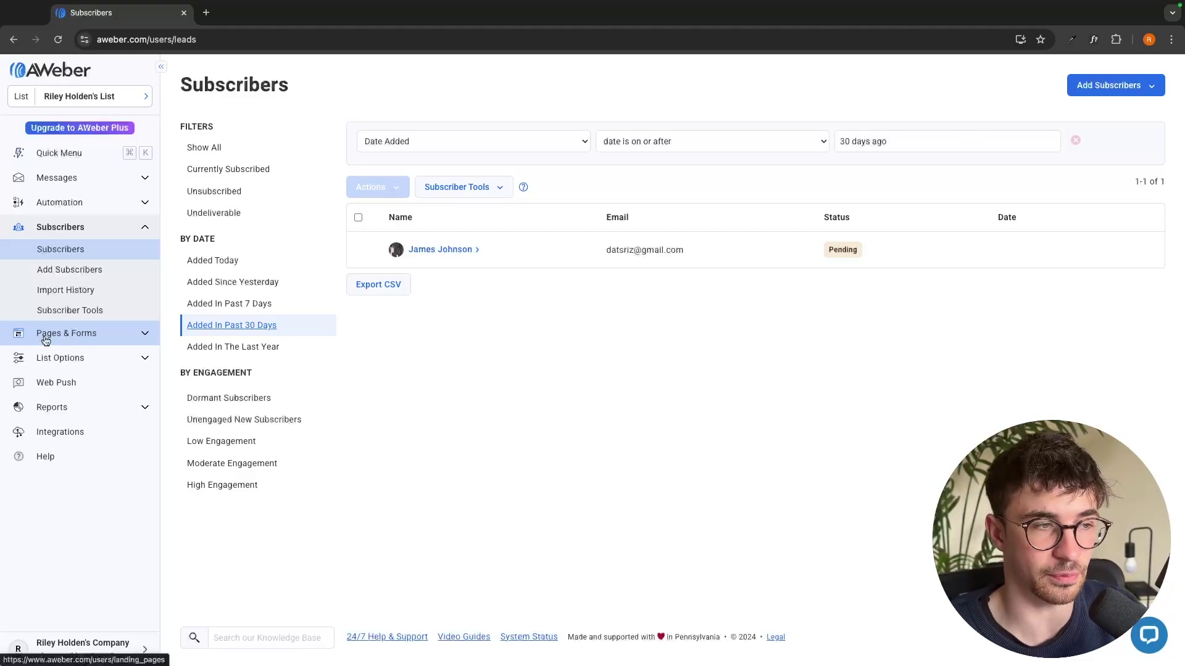
# Preview My Sign Up Page, then return to the Landing Pages list
pyautogui.click(45, 336)
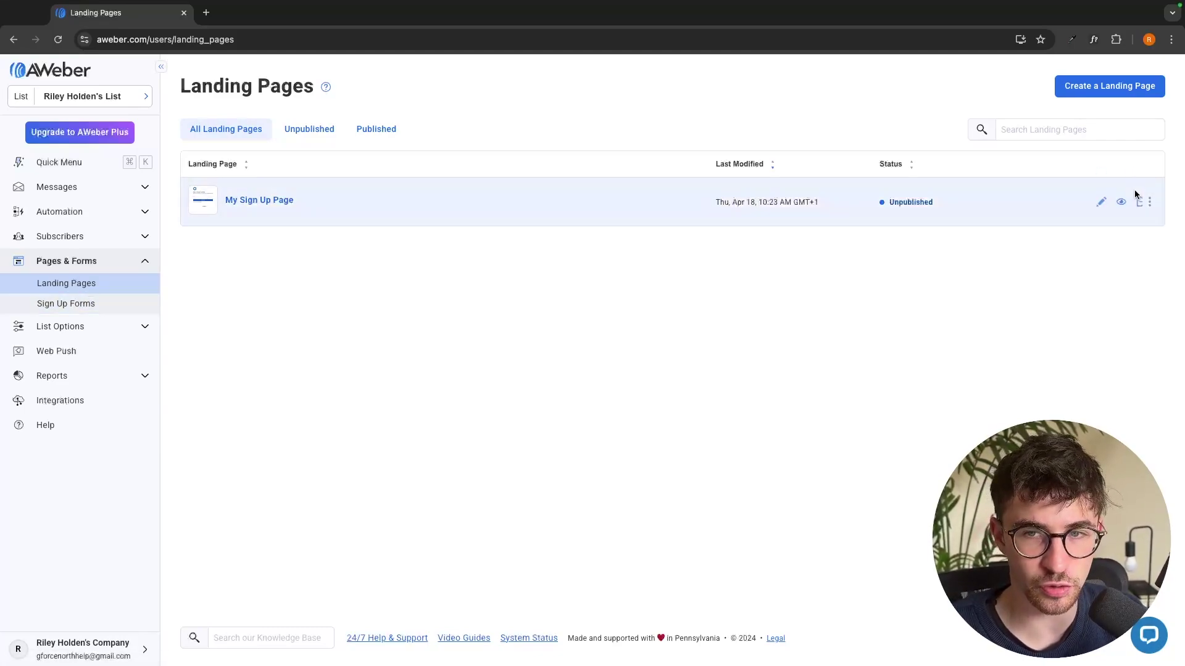
pyautogui.click(1112, 202)
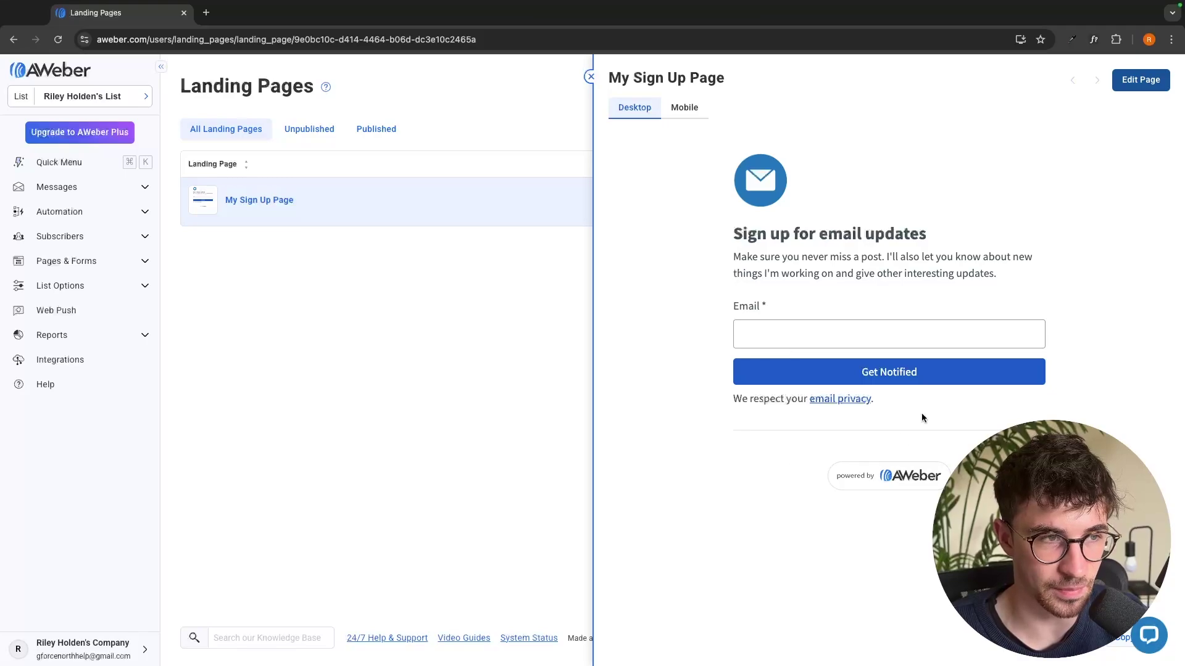
pyautogui.click(98, 261)
pyautogui.click(102, 304)
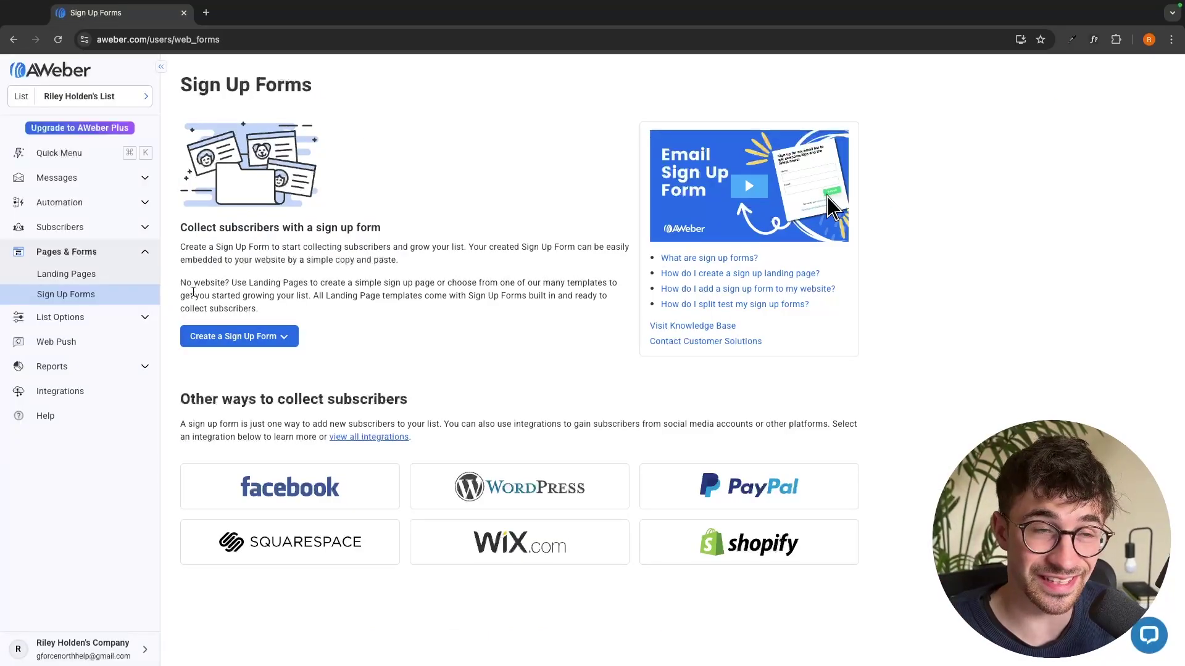
pyautogui.click(112, 278)
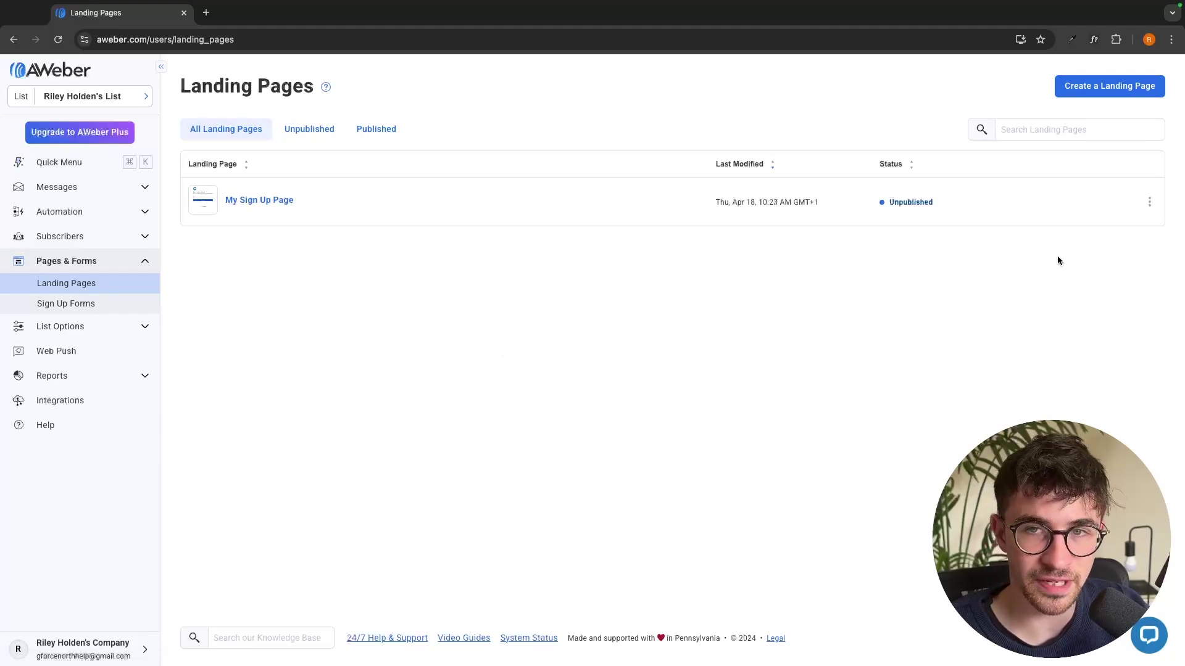
# Start a new landing page and scroll through the Choose a Template gallery
pyautogui.click(1074, 90)
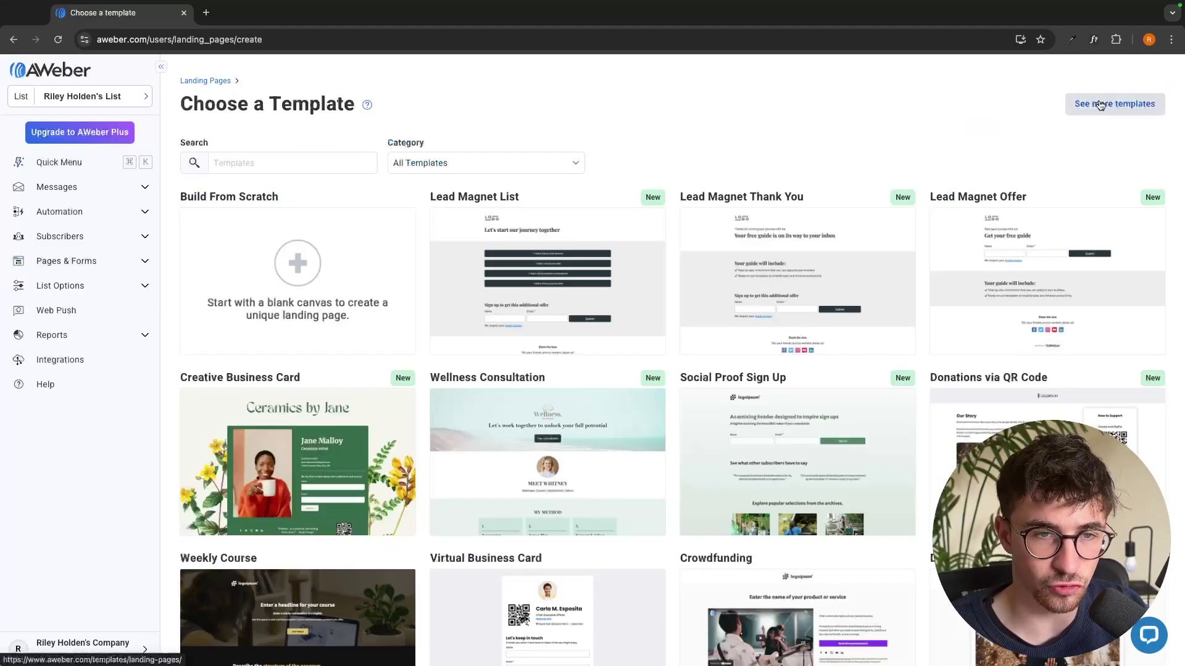
pyautogui.scroll(-10, 806, 288)
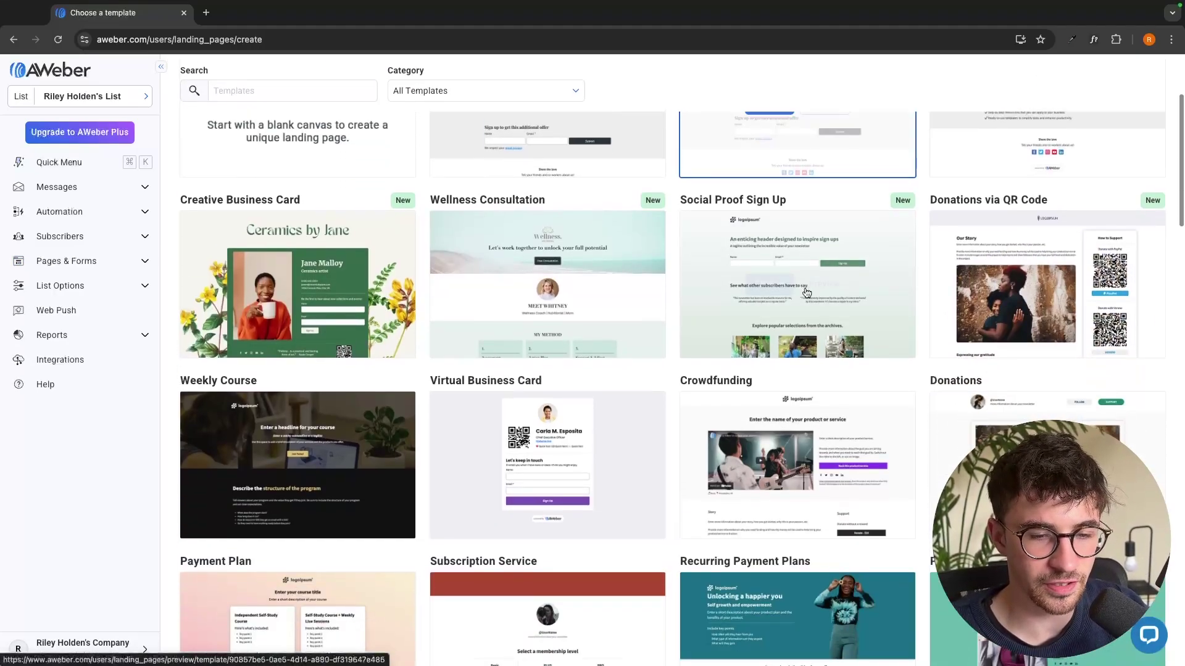
pyautogui.scroll(-20, 806, 290)
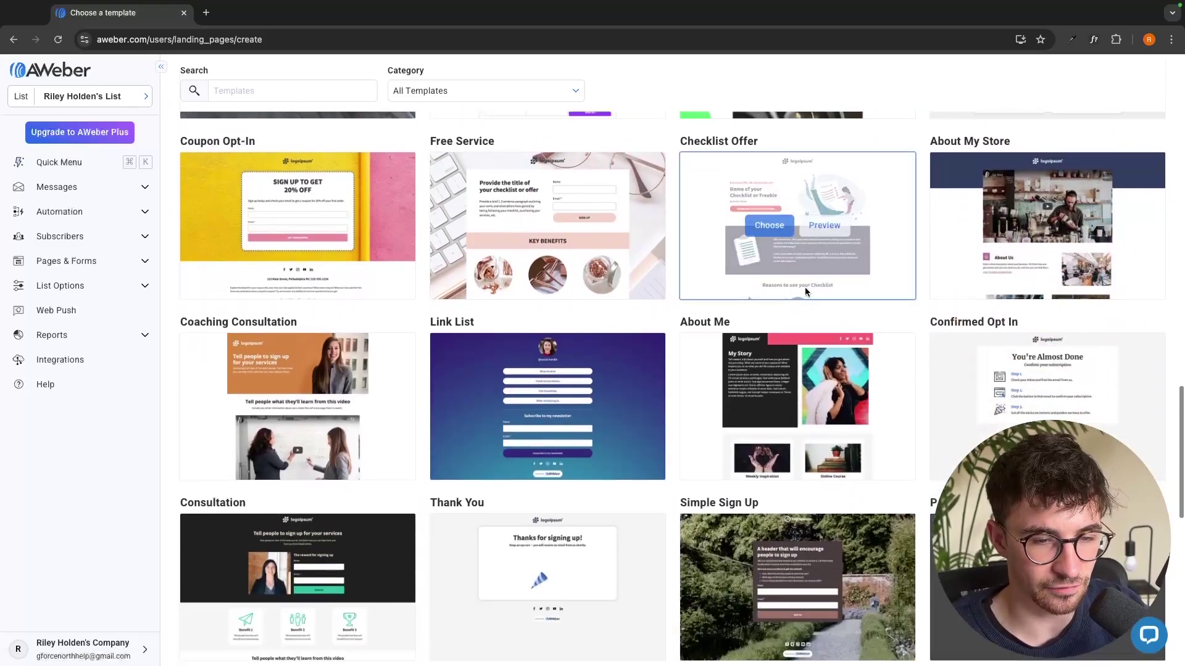
pyautogui.scroll(20, 804, 286)
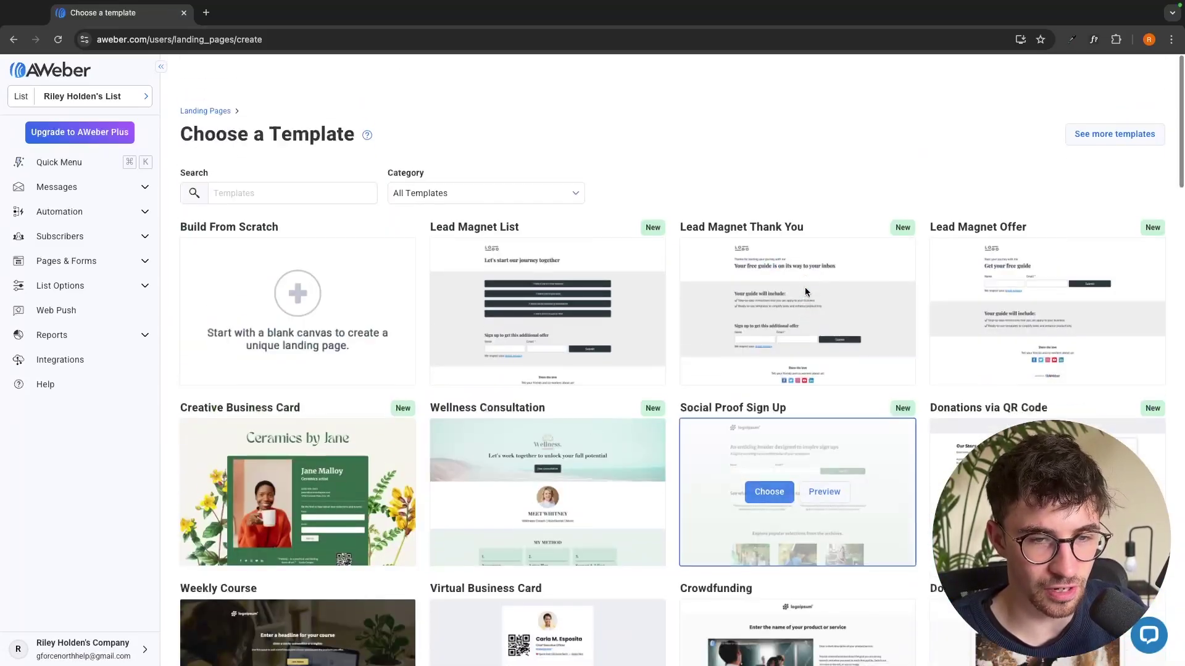
pyautogui.scroll(-10, 805, 290)
pyautogui.scroll(-15, 806, 289)
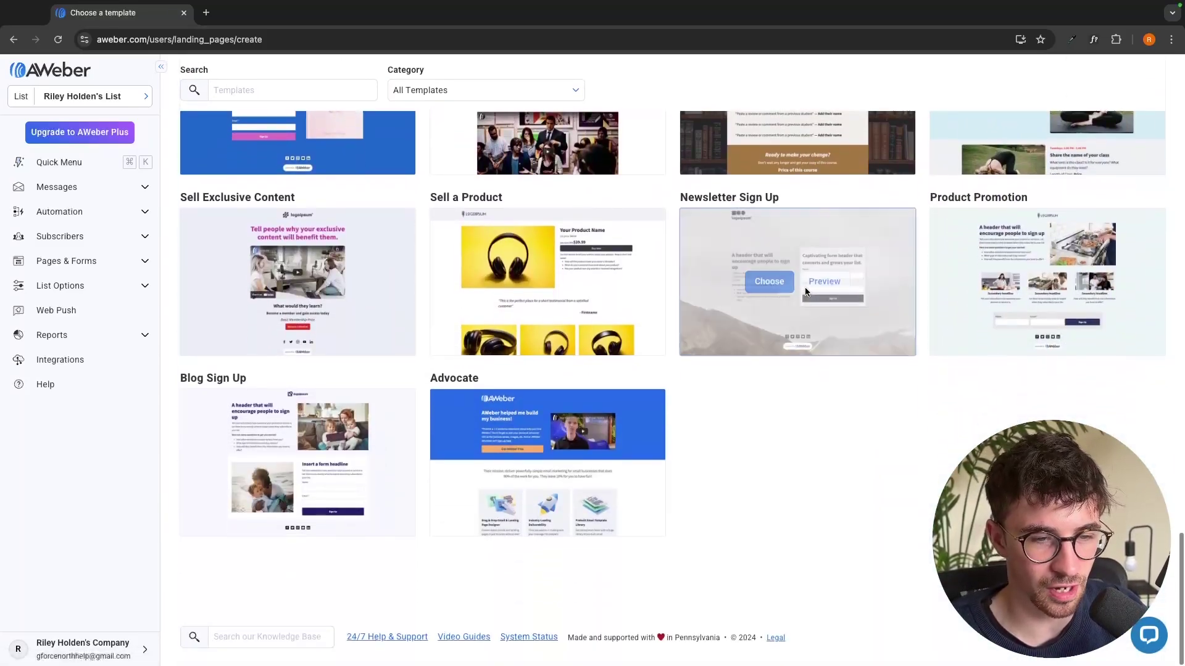
pyautogui.scroll(15, 854, 404)
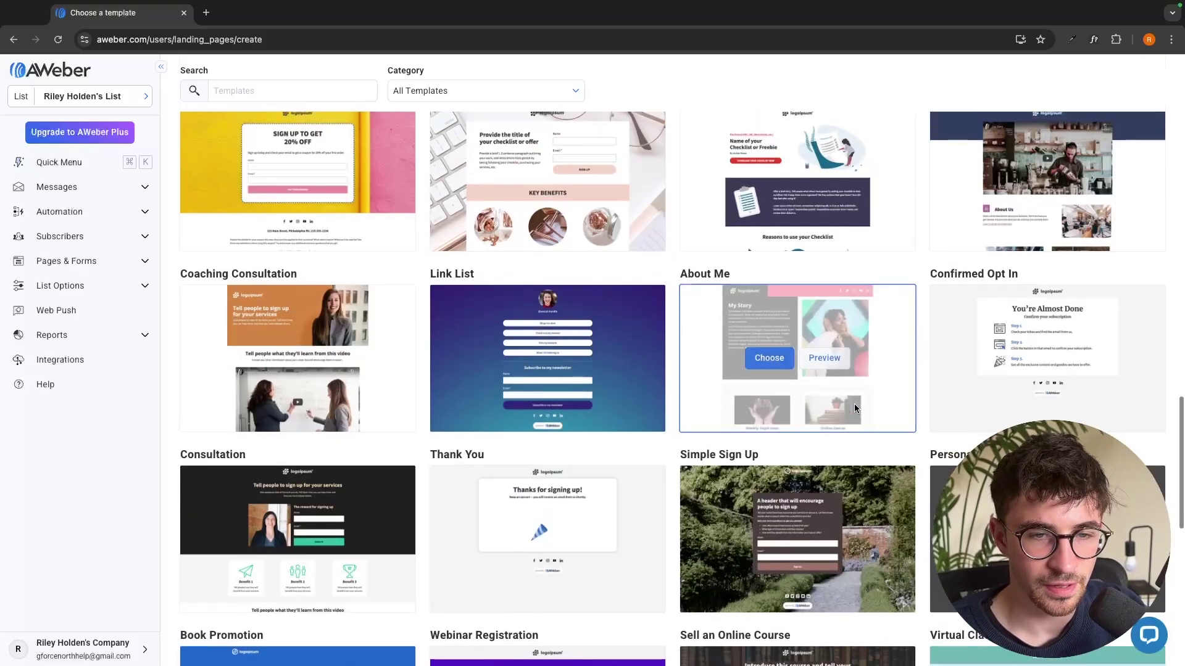
pyautogui.scroll(10, 854, 408)
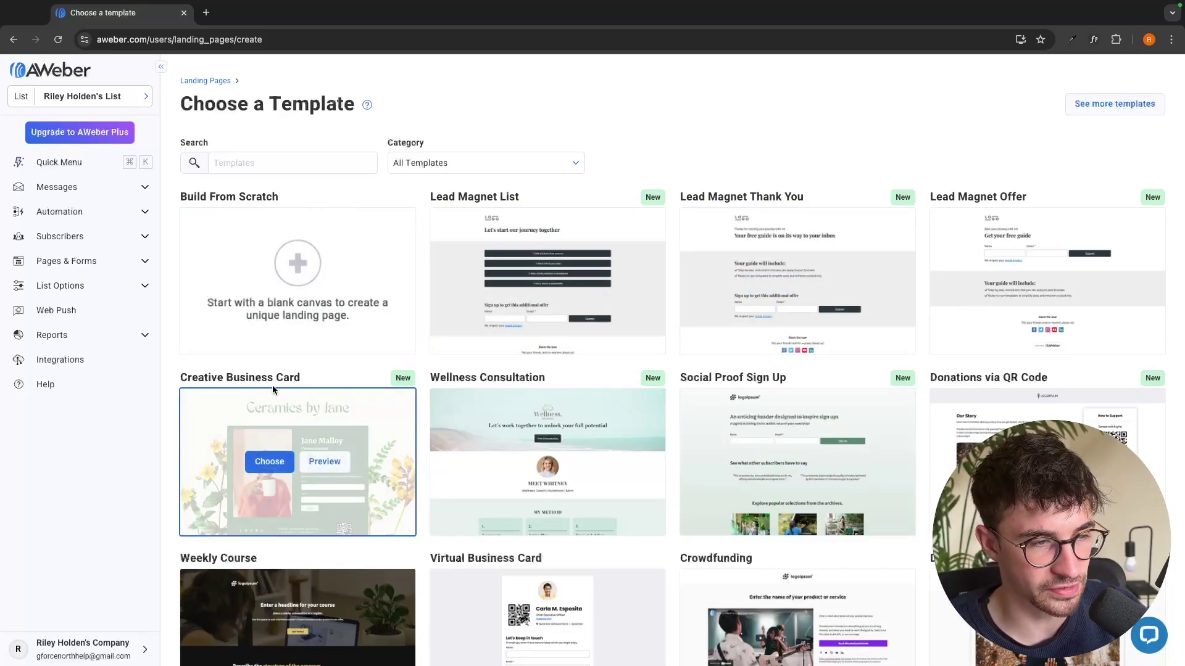
pyautogui.click(332, 376)
# Dismiss the emoji tip on the new Creative Business Card page
pyautogui.moveTo(251, 415)
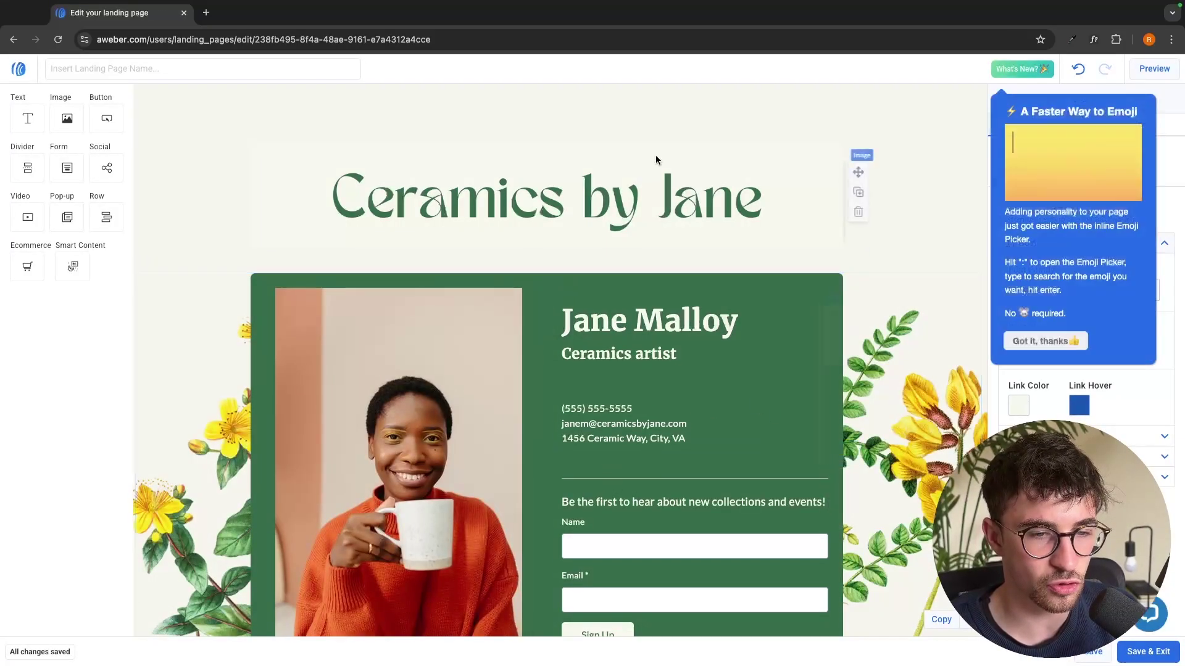
pyautogui.click(1046, 341)
pyautogui.scroll(-2, 892, 268)
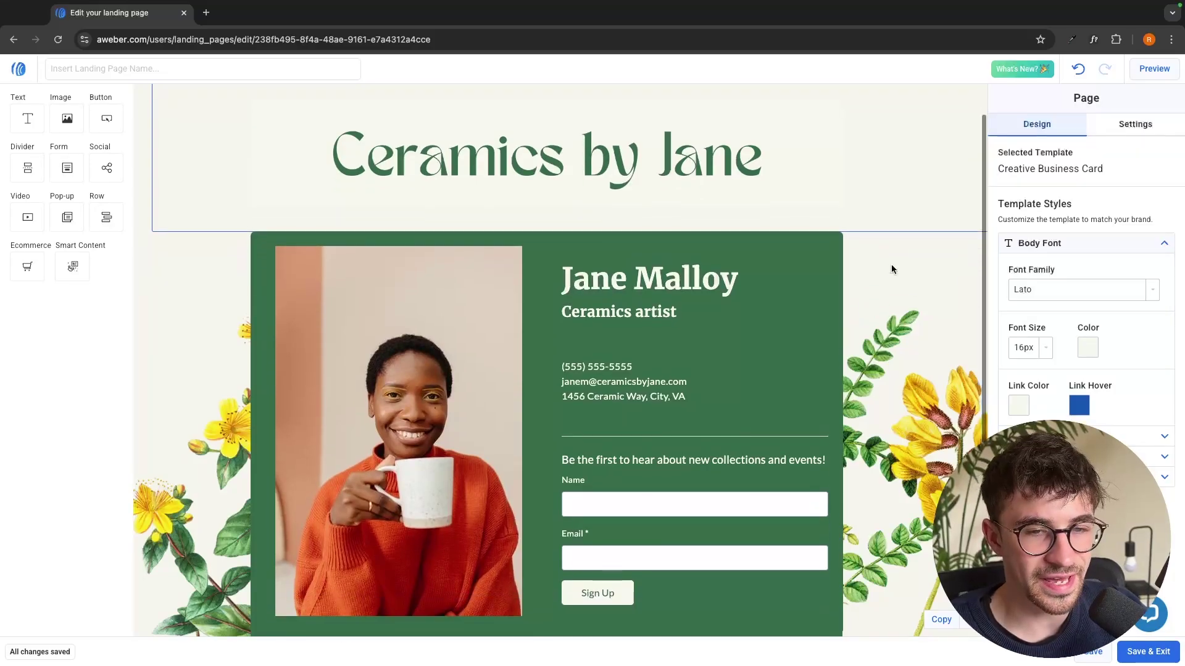
pyautogui.scroll(-1, 892, 269)
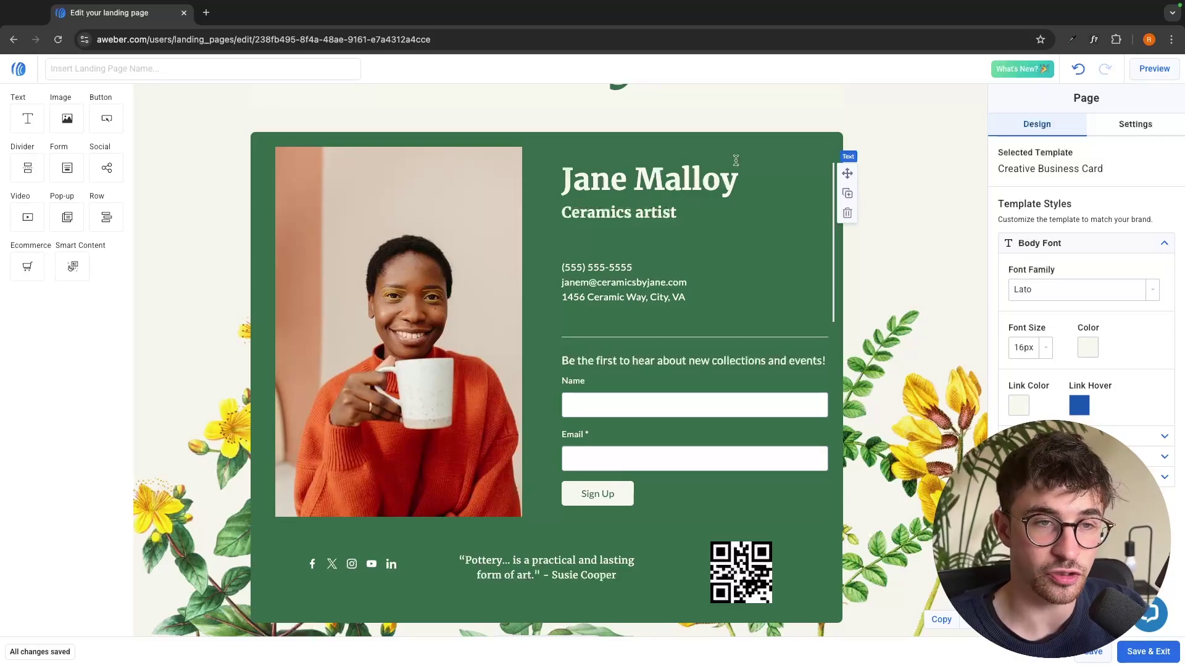
# Replace the heading with 'G-Force North' and the subtitle with 'YouTube tutorials, reviews and comparisons'
pyautogui.tripleClick(711, 179)
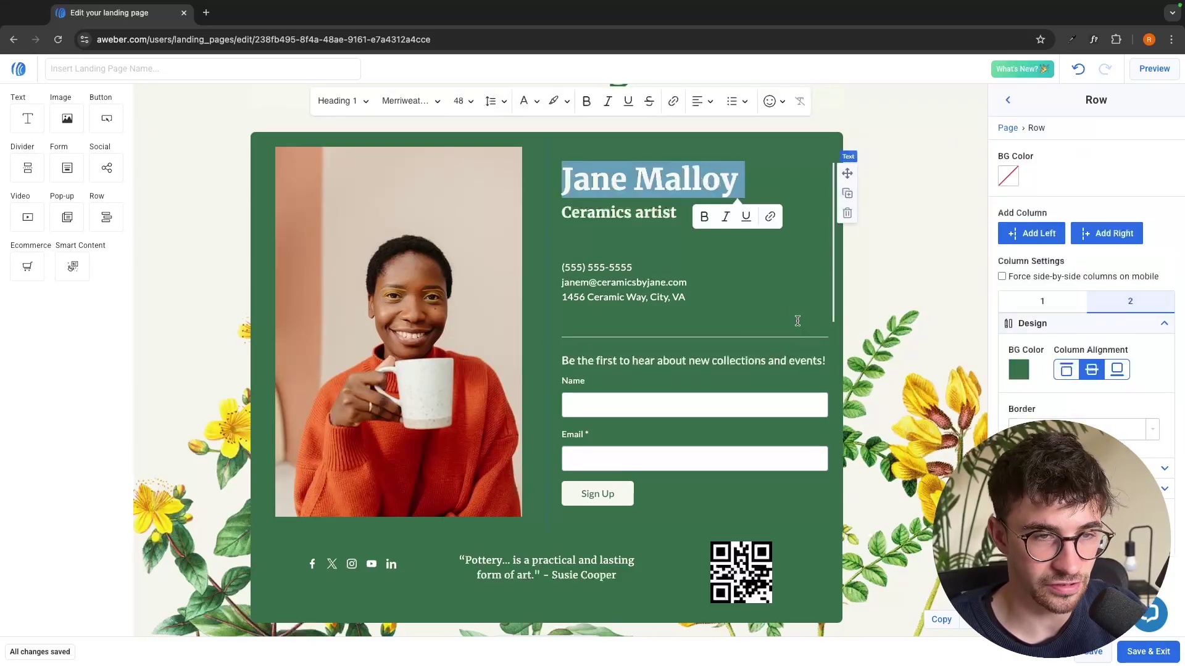
pyautogui.write('G-Force North')
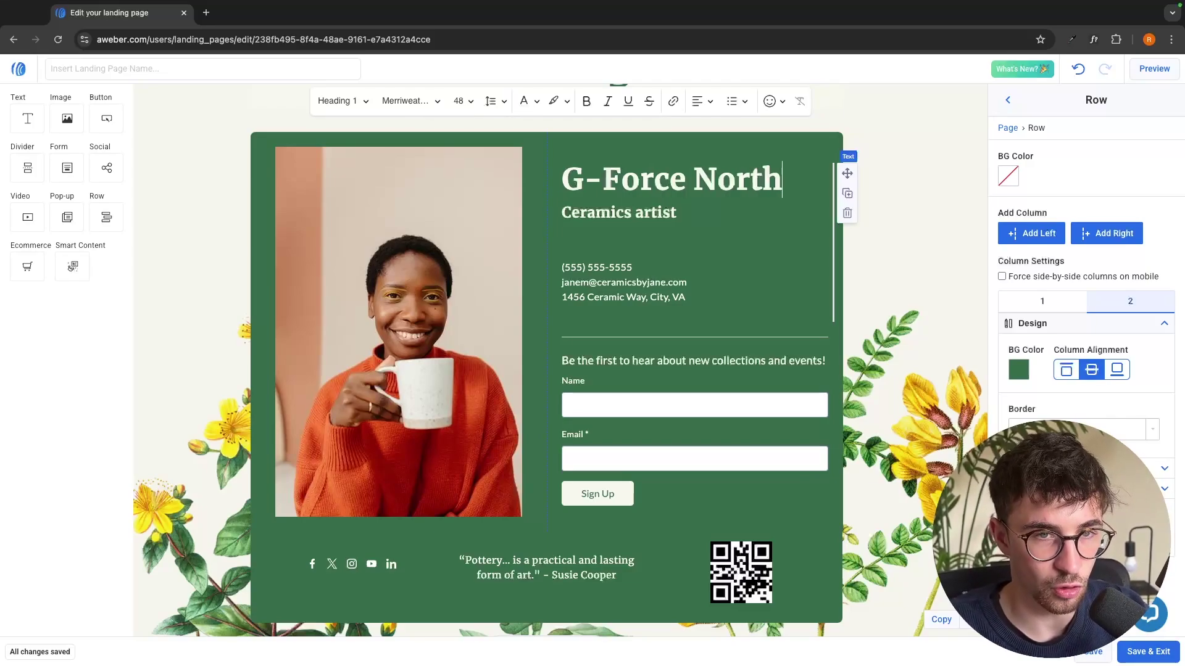
pyautogui.tripleClick(659, 213)
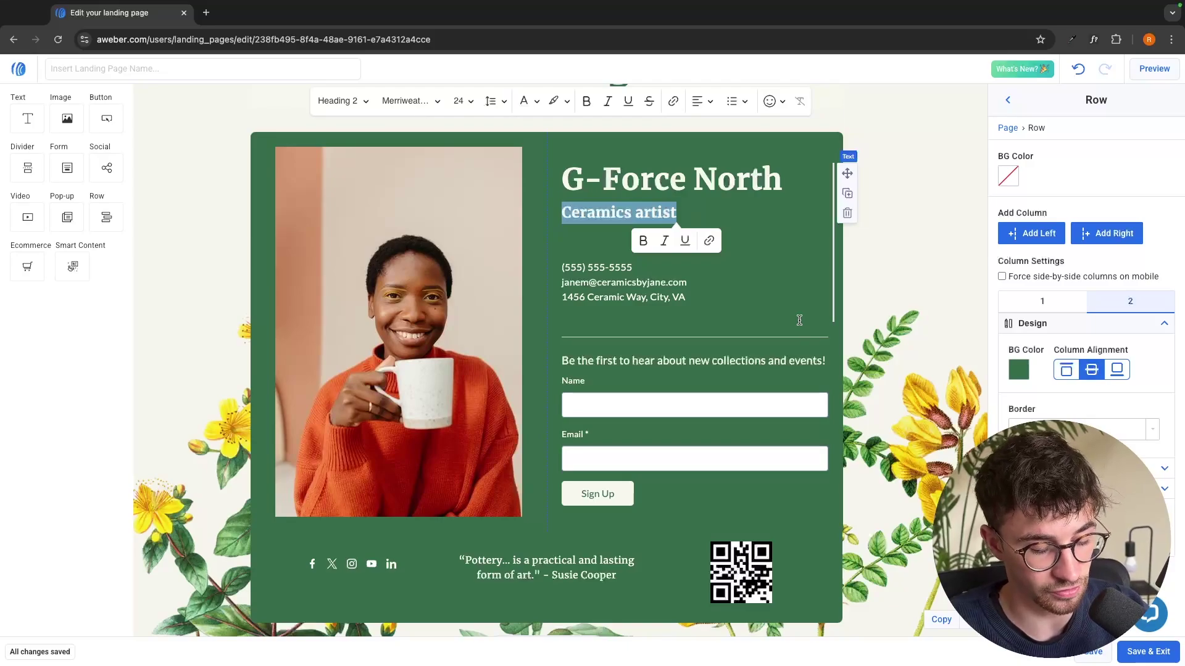
pyautogui.write('YouTube tutorials, reviews and comparisons')
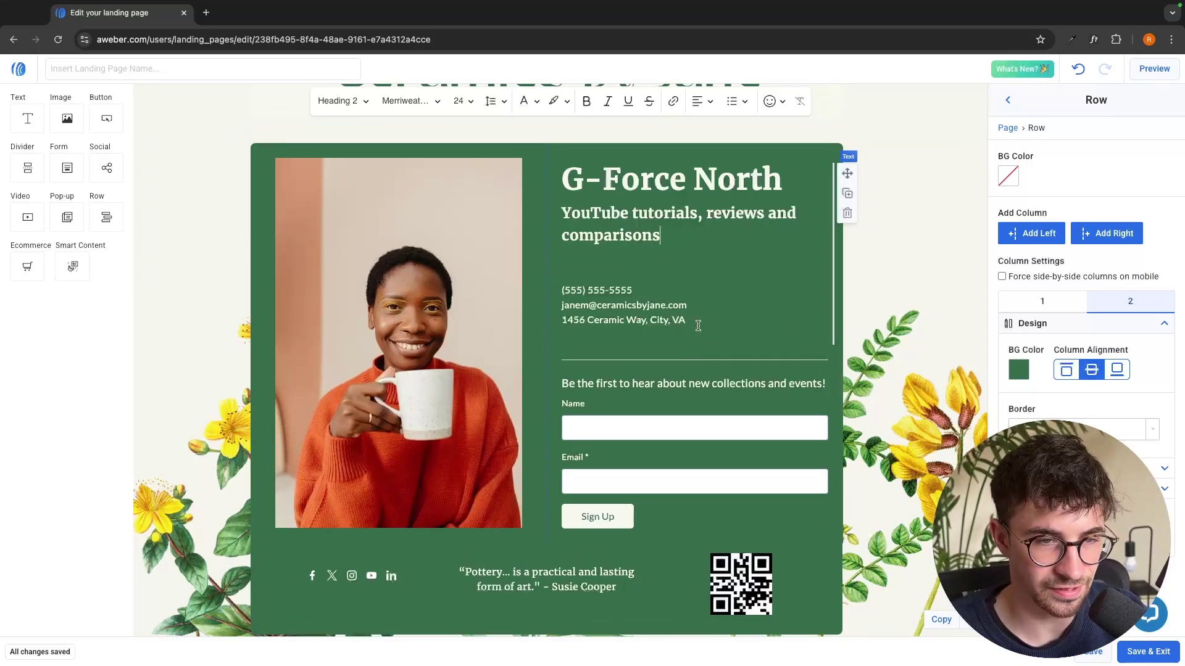
pyautogui.tripleClick(698, 326)
pyautogui.click(726, 339)
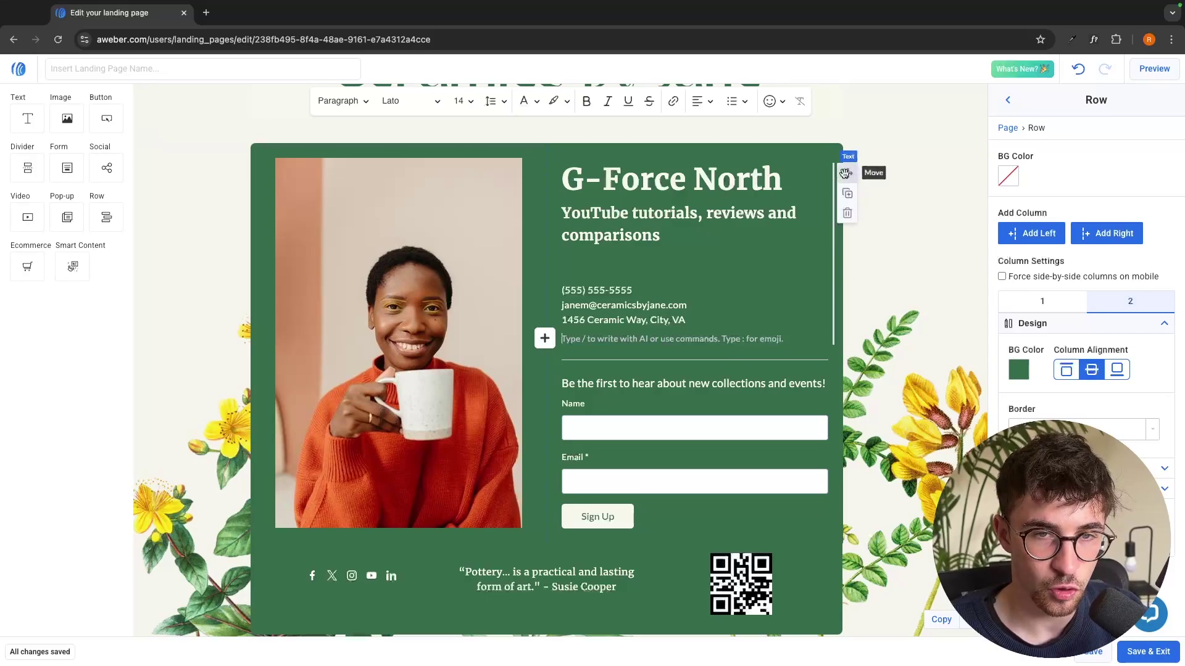
pyautogui.moveTo(845, 174); pyautogui.dragTo(516, 557)
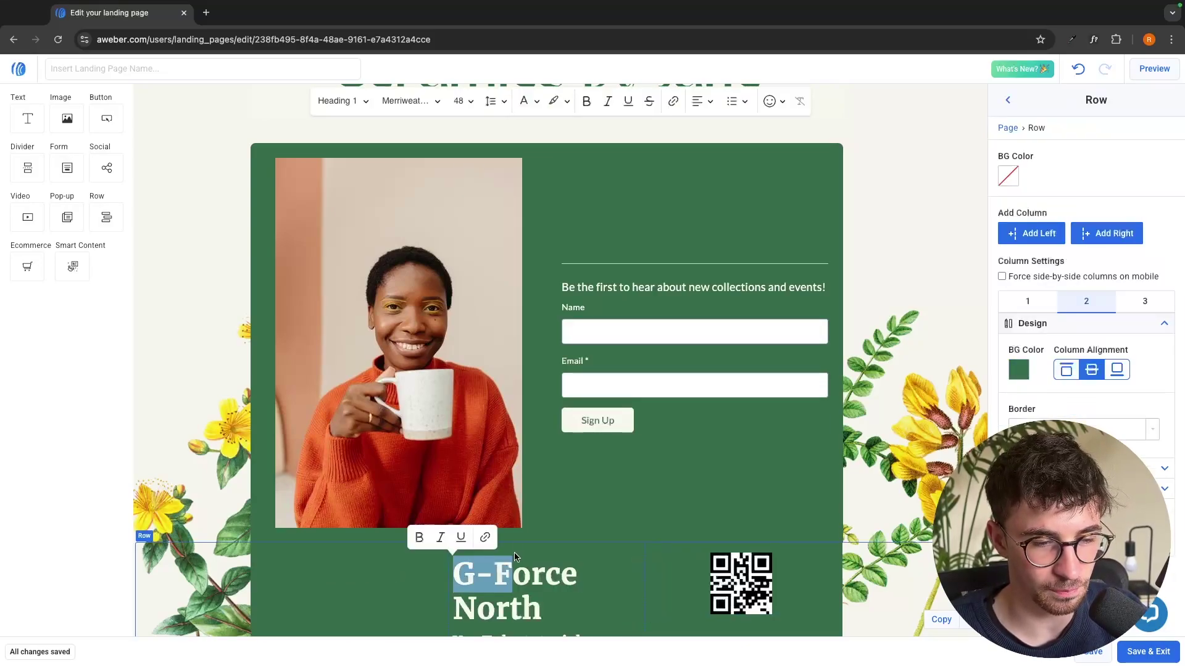
pyautogui.scroll(-4, 645, 488)
pyautogui.scroll(2, 658, 355)
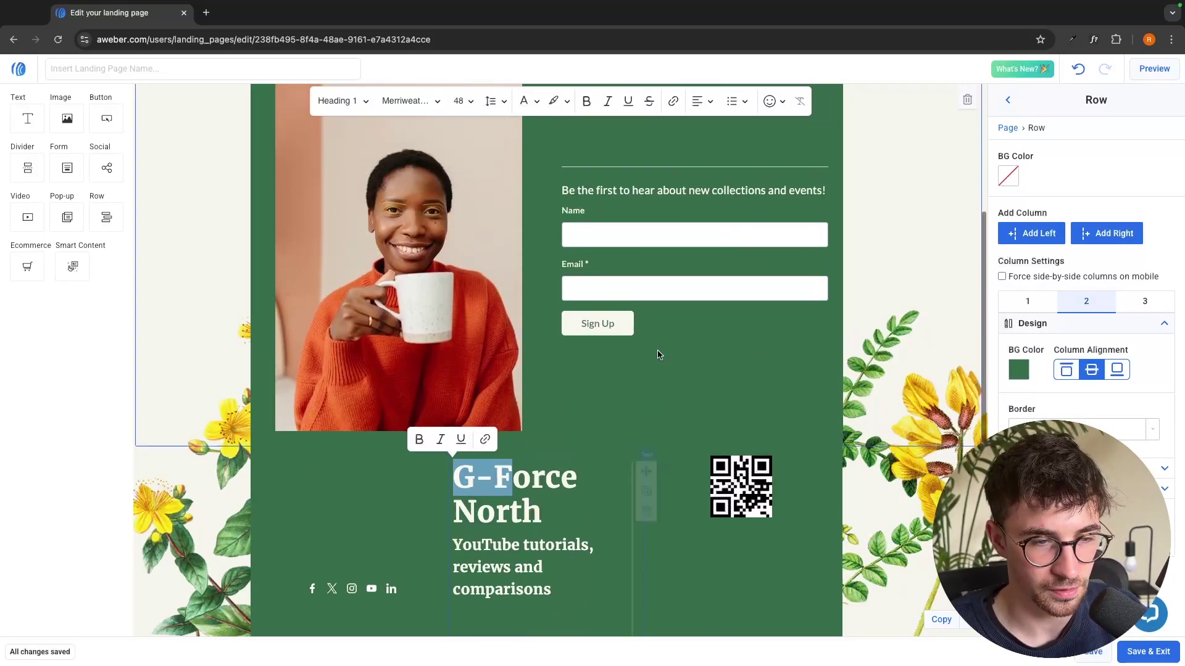
pyautogui.scroll(2, 658, 355)
pyautogui.moveTo(656, 568); pyautogui.dragTo(664, 185)
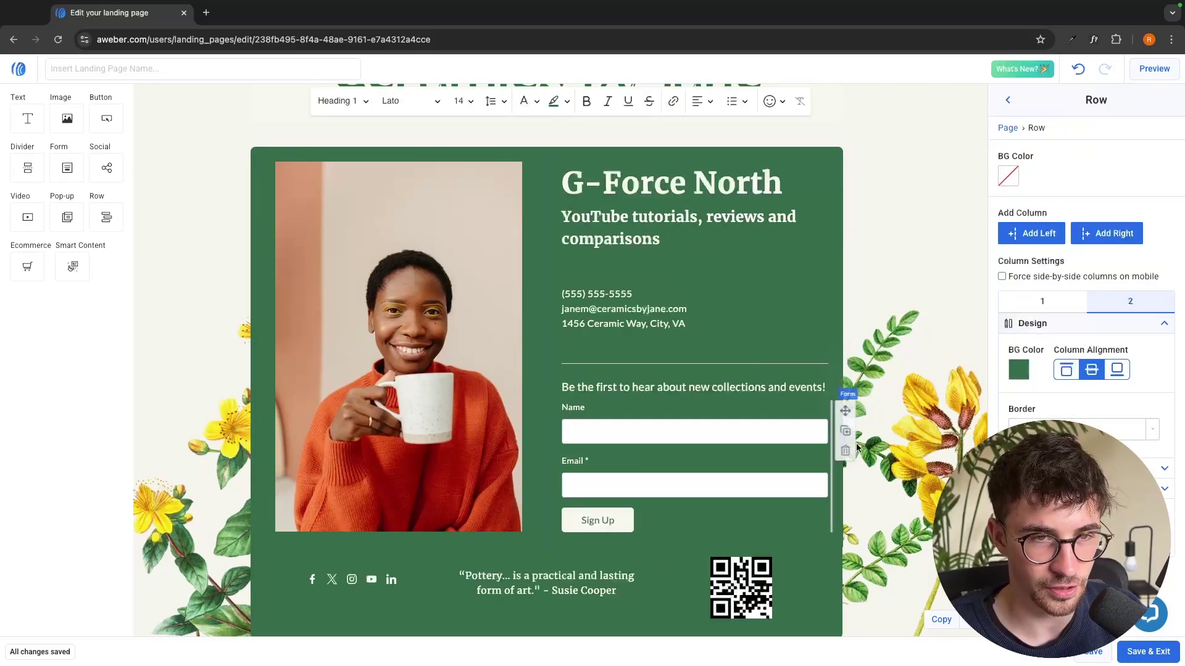
pyautogui.click(905, 425)
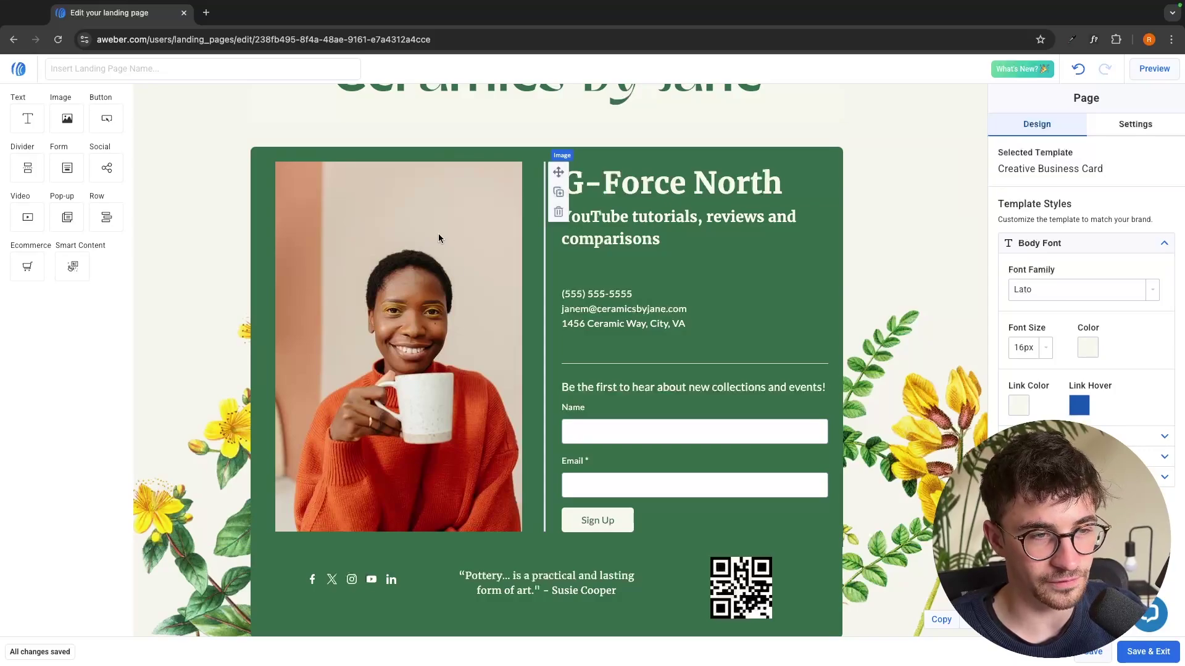
# Select the woman's photo and browse the stock image gallery without choosing an image
pyautogui.click(406, 237)
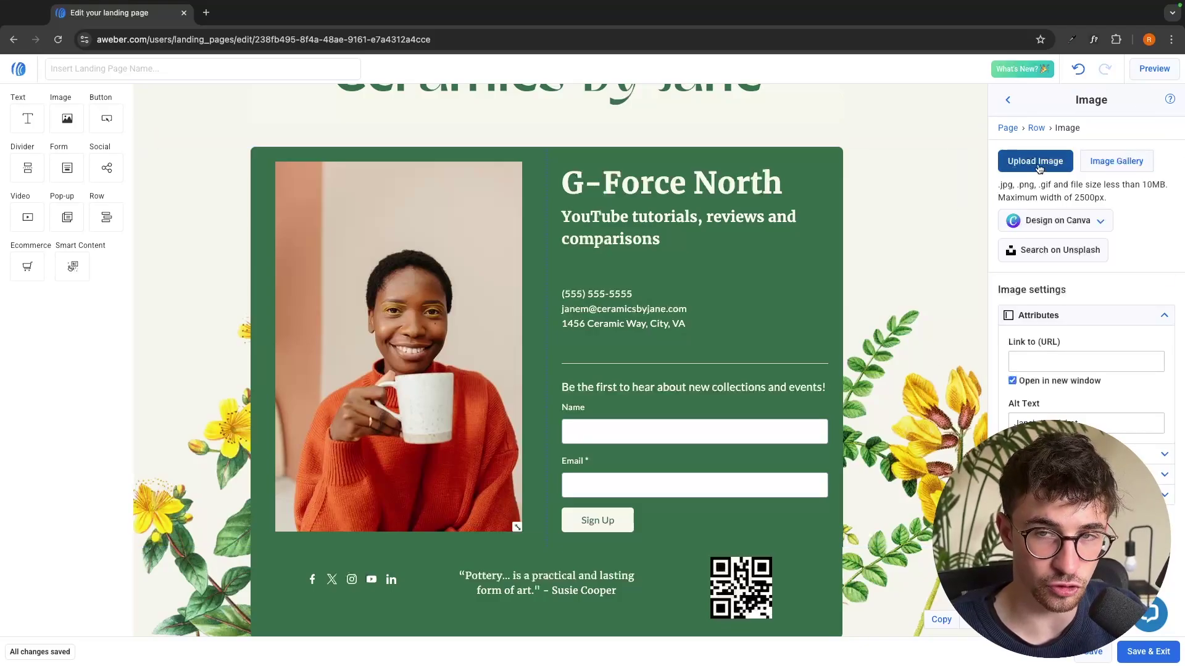
pyautogui.click(1117, 164)
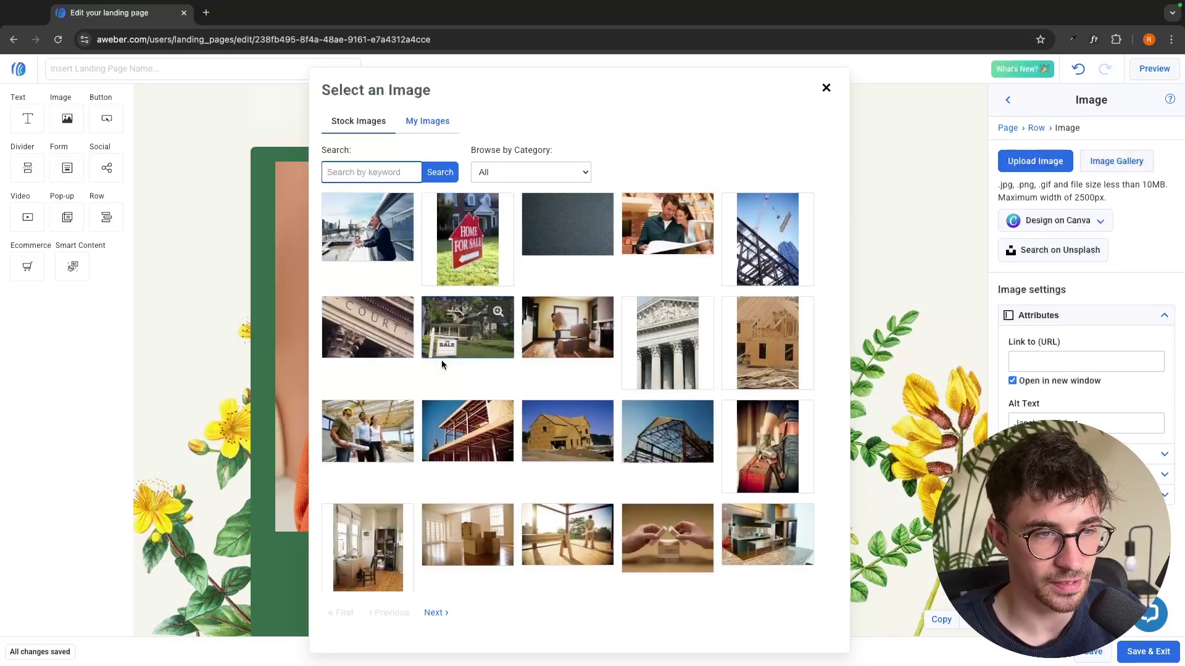
pyautogui.scroll(-1, 442, 365)
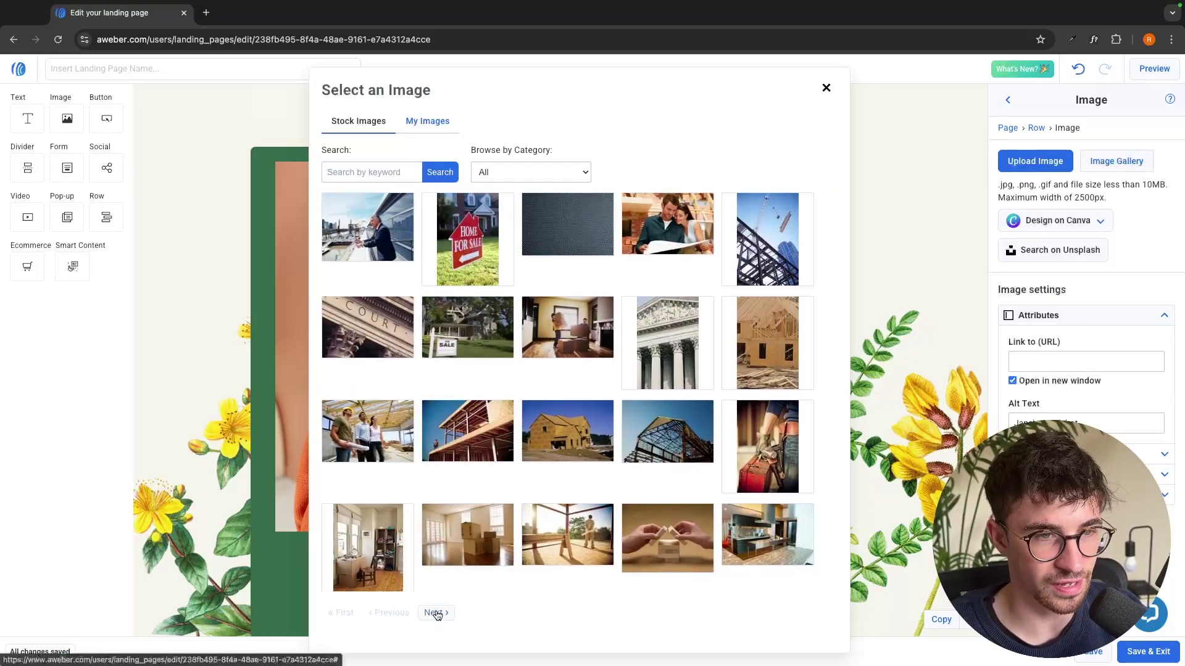
pyautogui.click(437, 612)
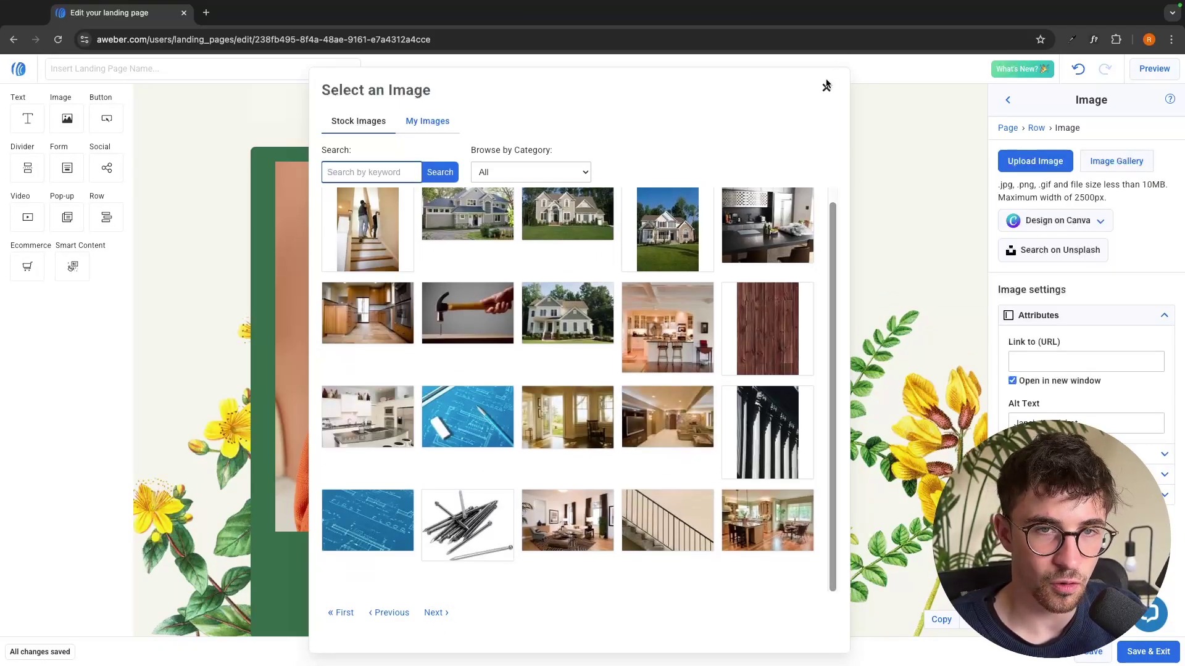
pyautogui.click(827, 88)
# Upload the portrait from Thumbnails > Images for thumbnails, then delete the QR code
pyautogui.click(1048, 165)
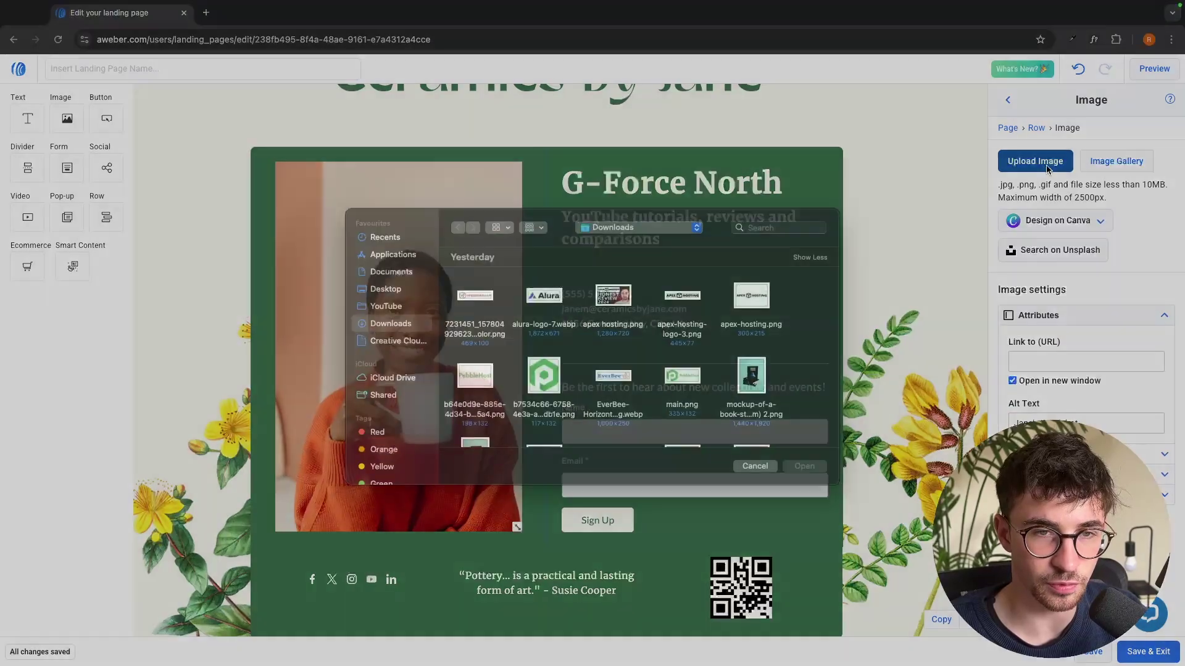
pyautogui.doubleClick(544, 398)
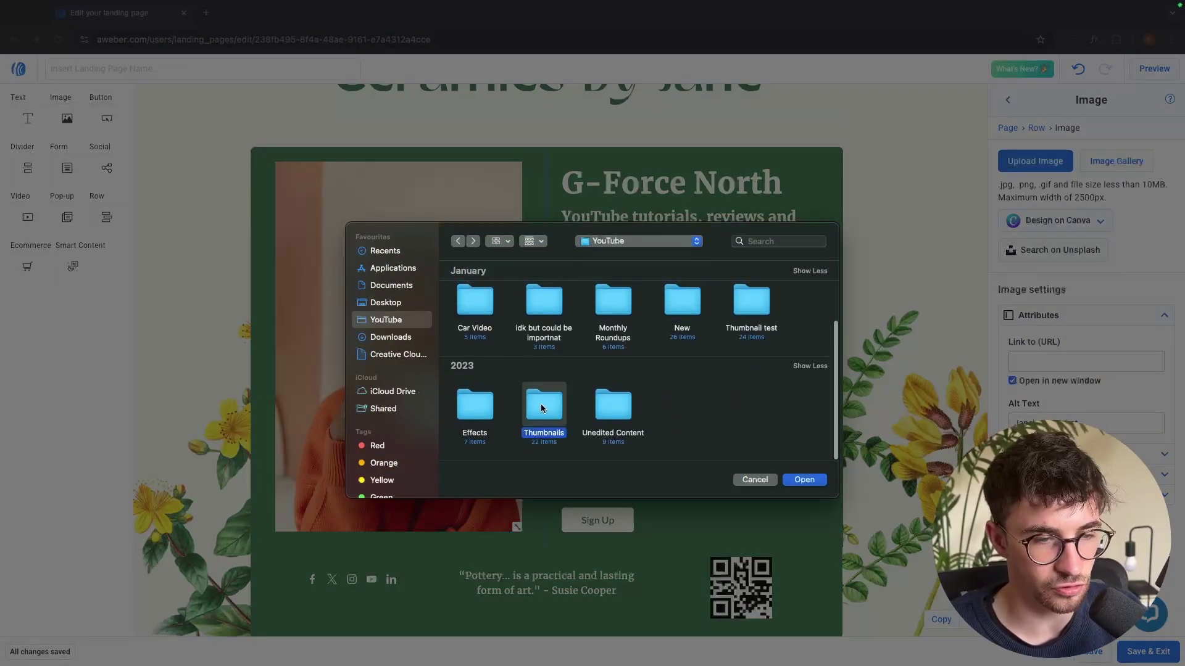
pyautogui.scroll(-3, 596, 452)
pyautogui.doubleClick(605, 389)
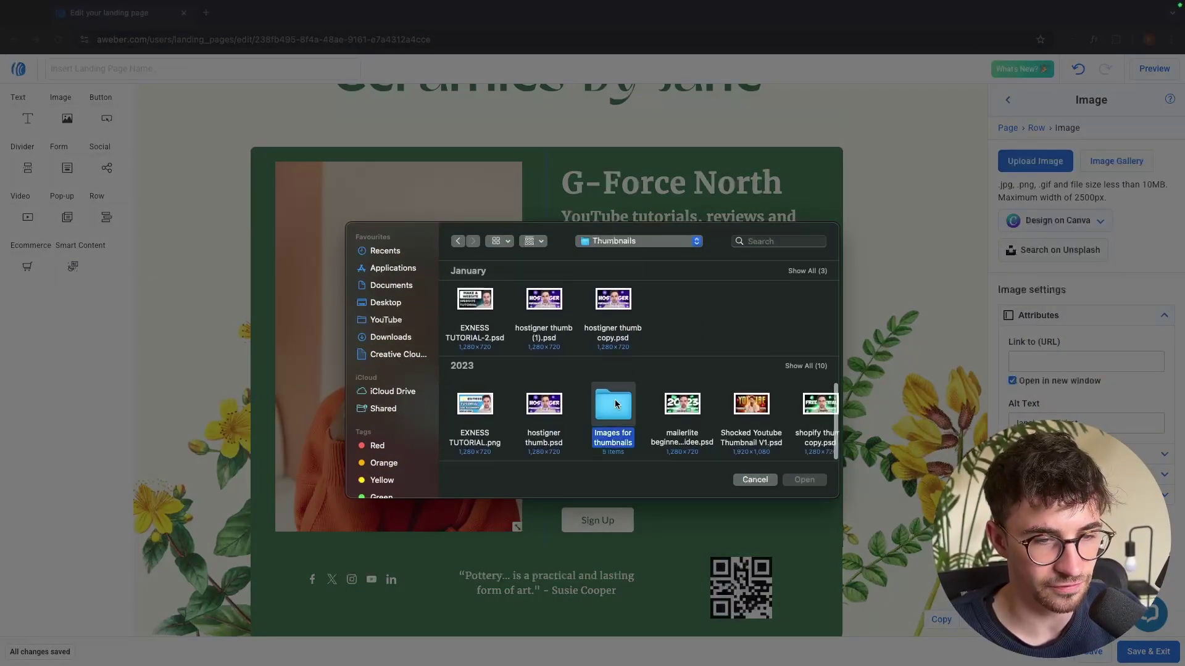
pyautogui.scroll(-3, 551, 414)
pyautogui.doubleClick(476, 404)
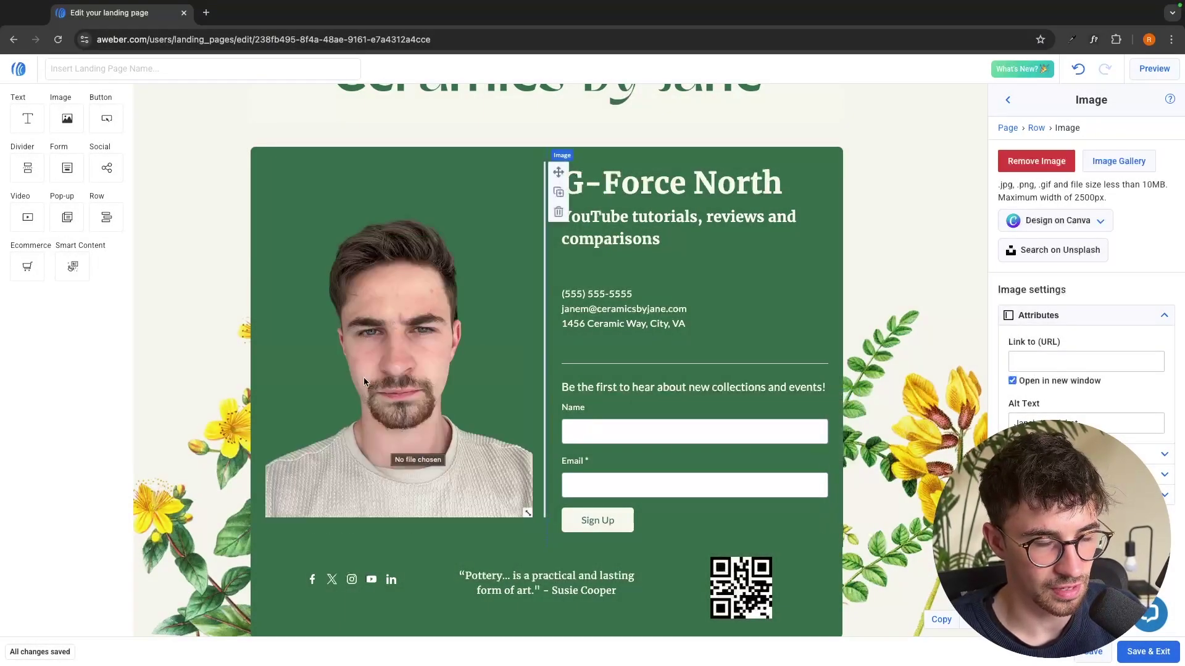
pyautogui.scroll(-1, 741, 544)
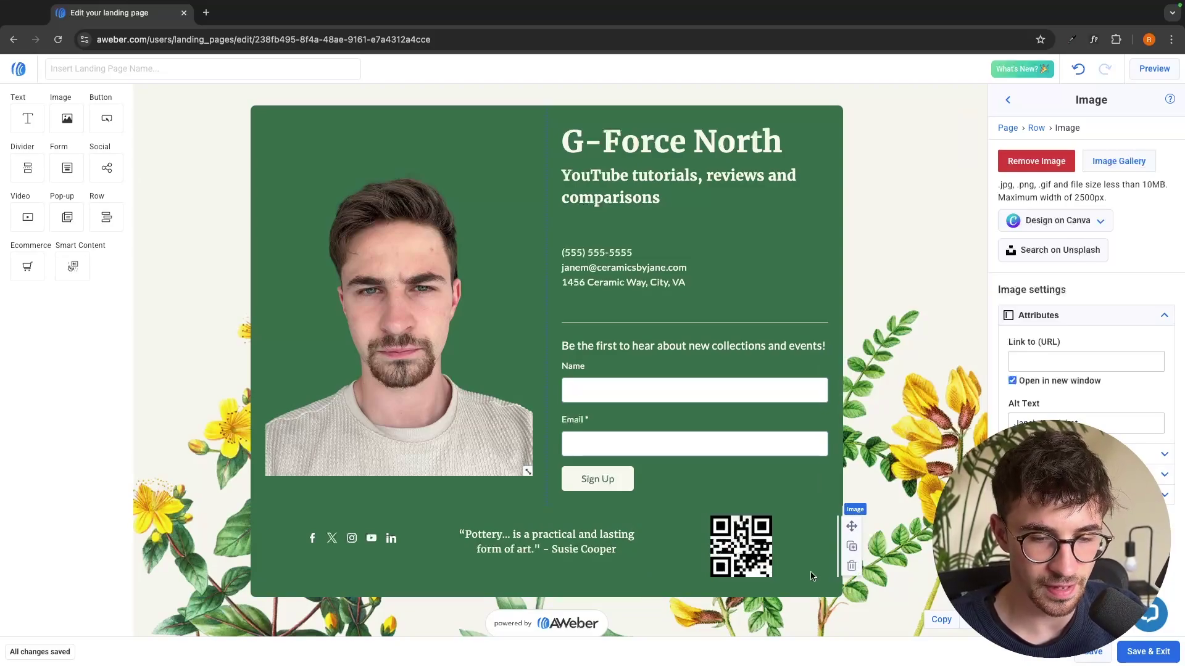
pyautogui.click(853, 567)
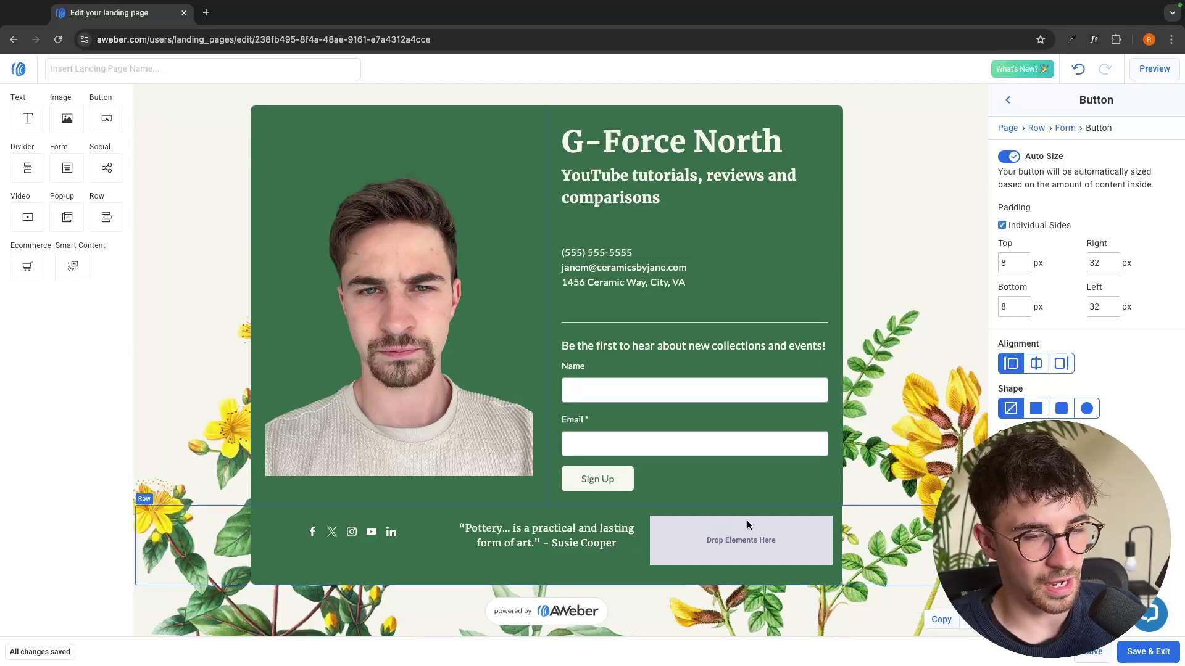
# Add a button to the empty footer slot and relabel it 'Subscribe Here'
pyautogui.moveTo(102, 120); pyautogui.dragTo(701, 526)
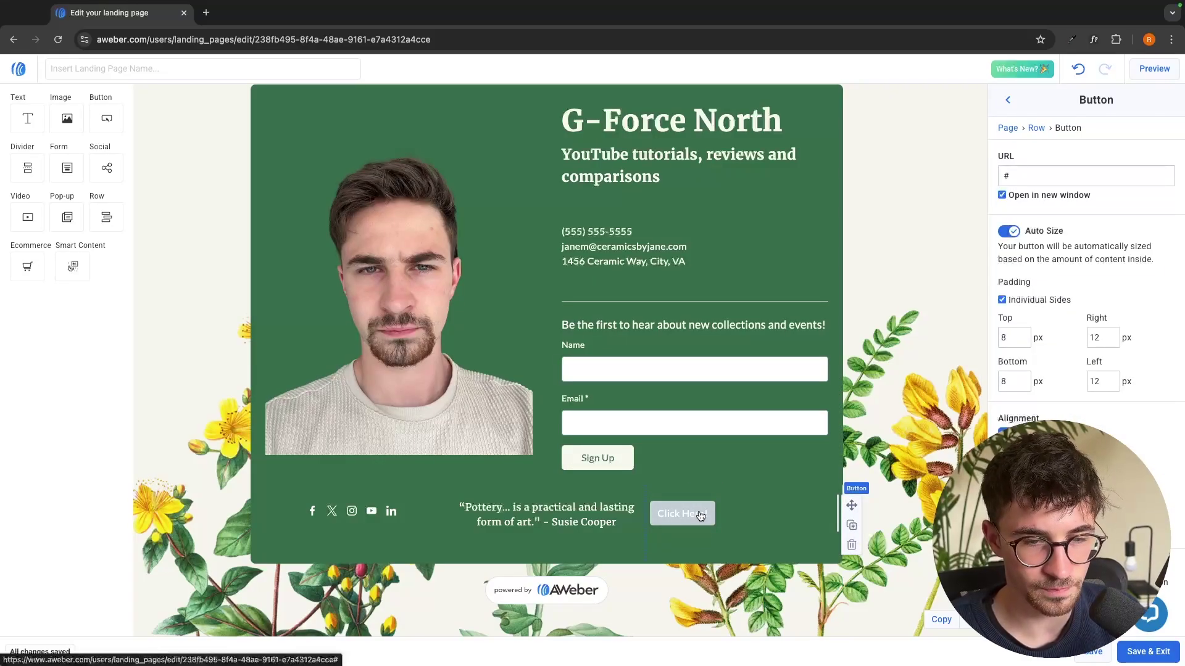
pyautogui.click(701, 515)
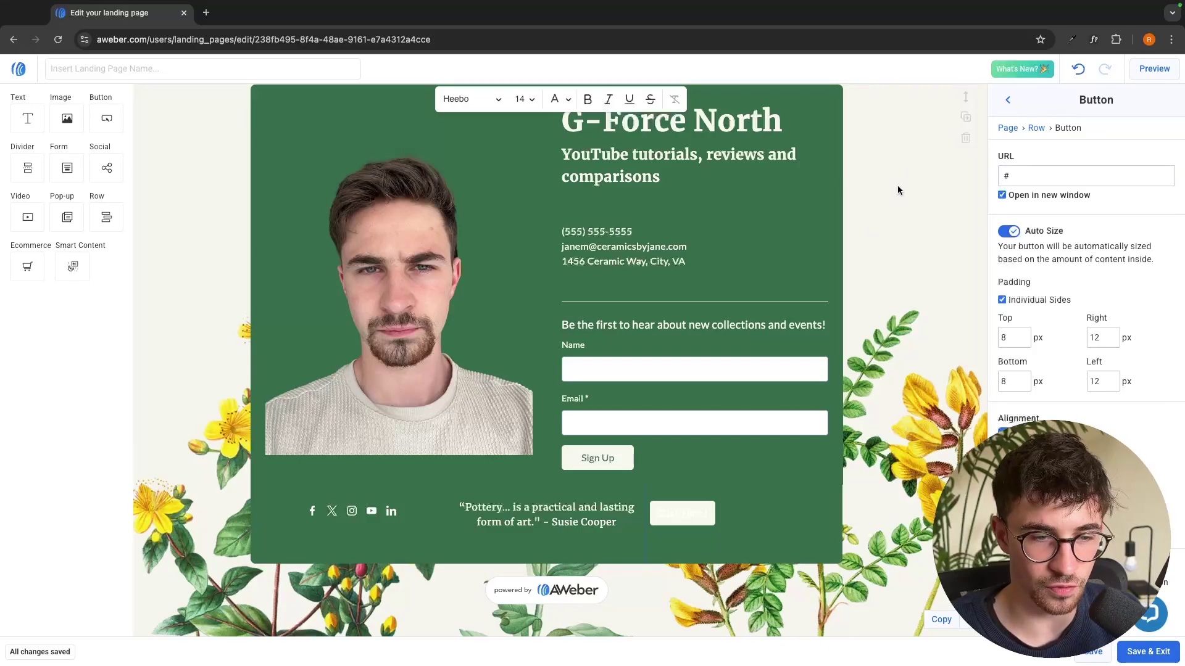
pyautogui.click(1051, 171)
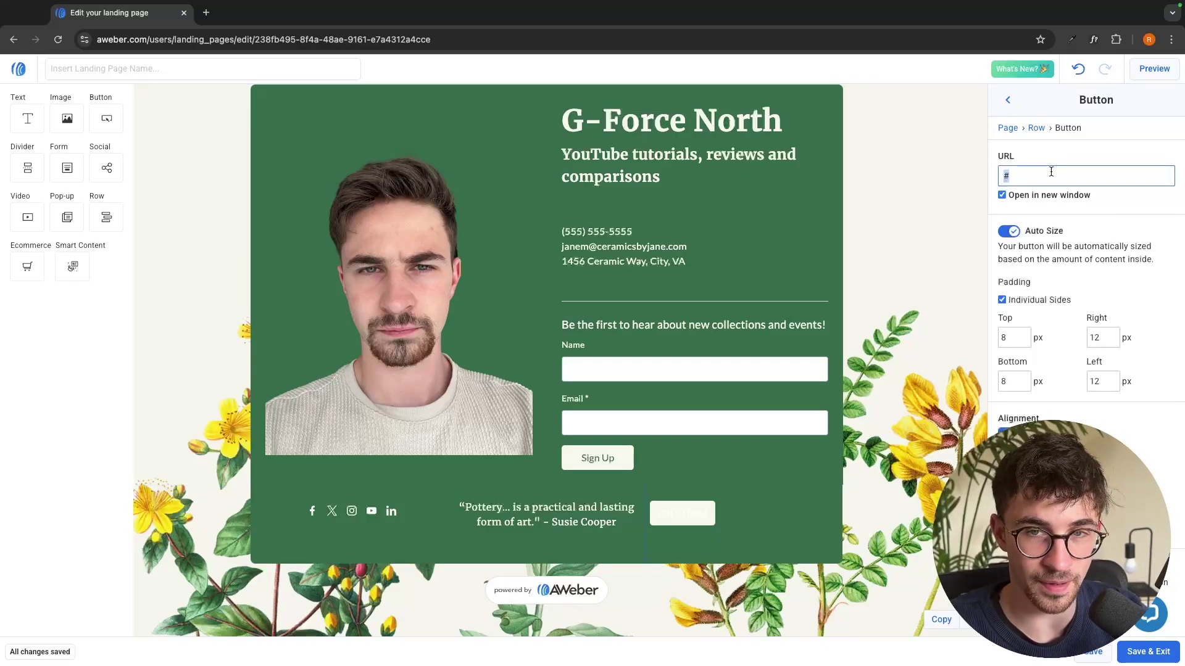
pyautogui.scroll(-1, 1063, 213)
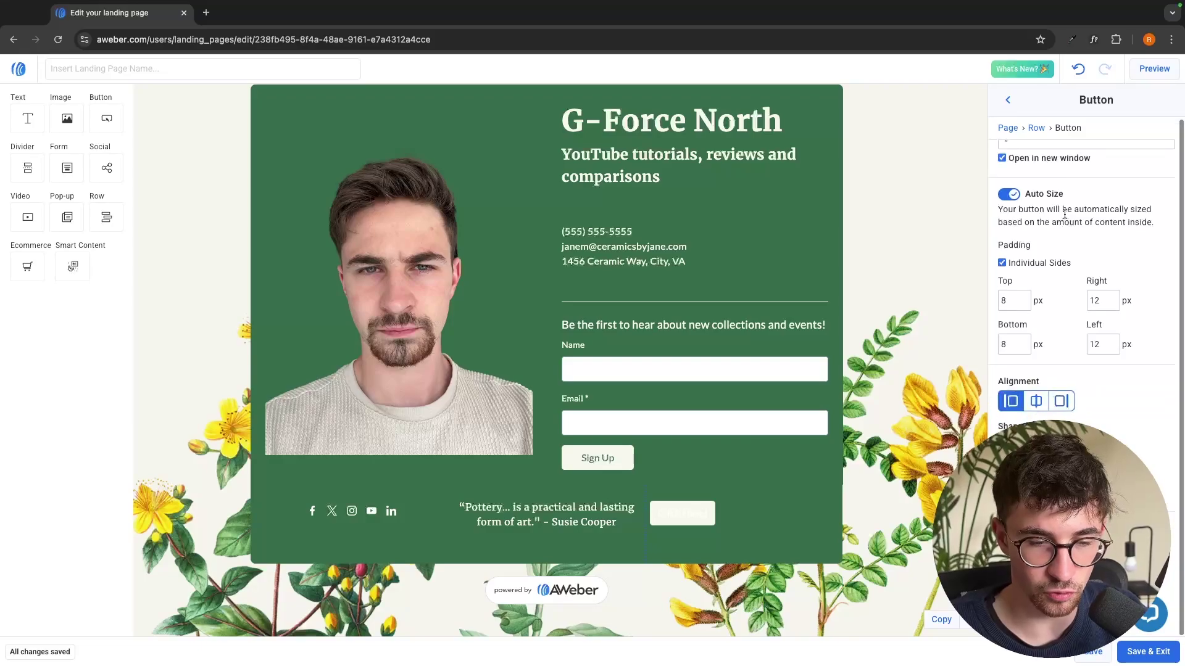
pyautogui.doubleClick(669, 522)
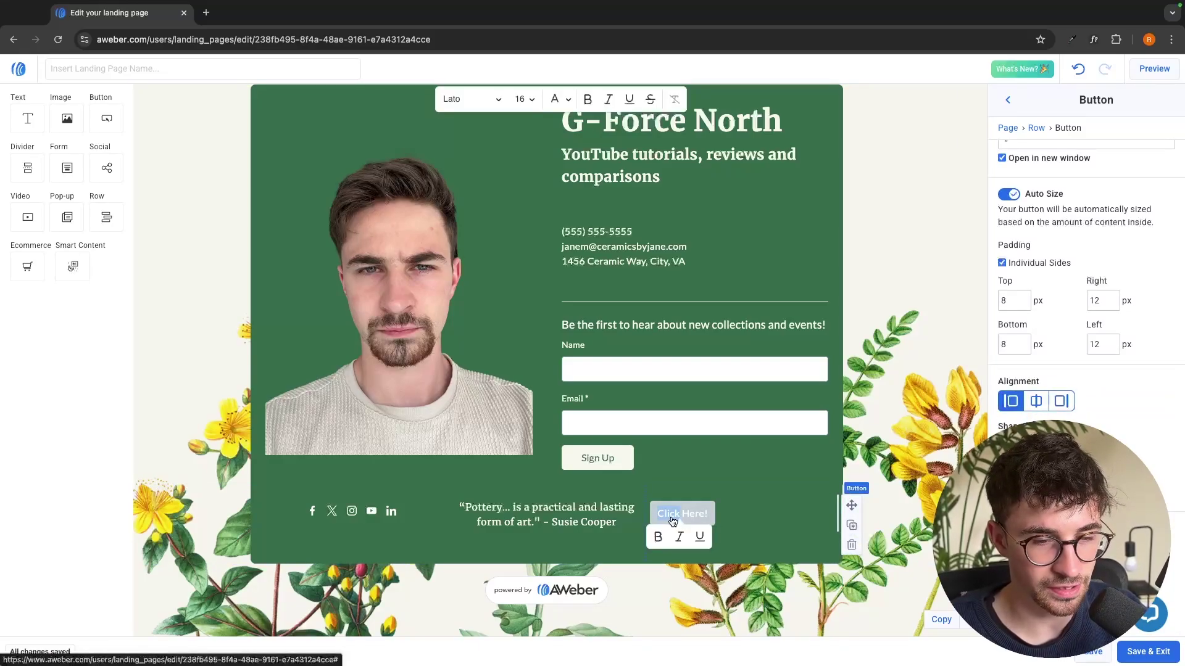
pyautogui.tripleClick(673, 522)
pyautogui.write('Sub')
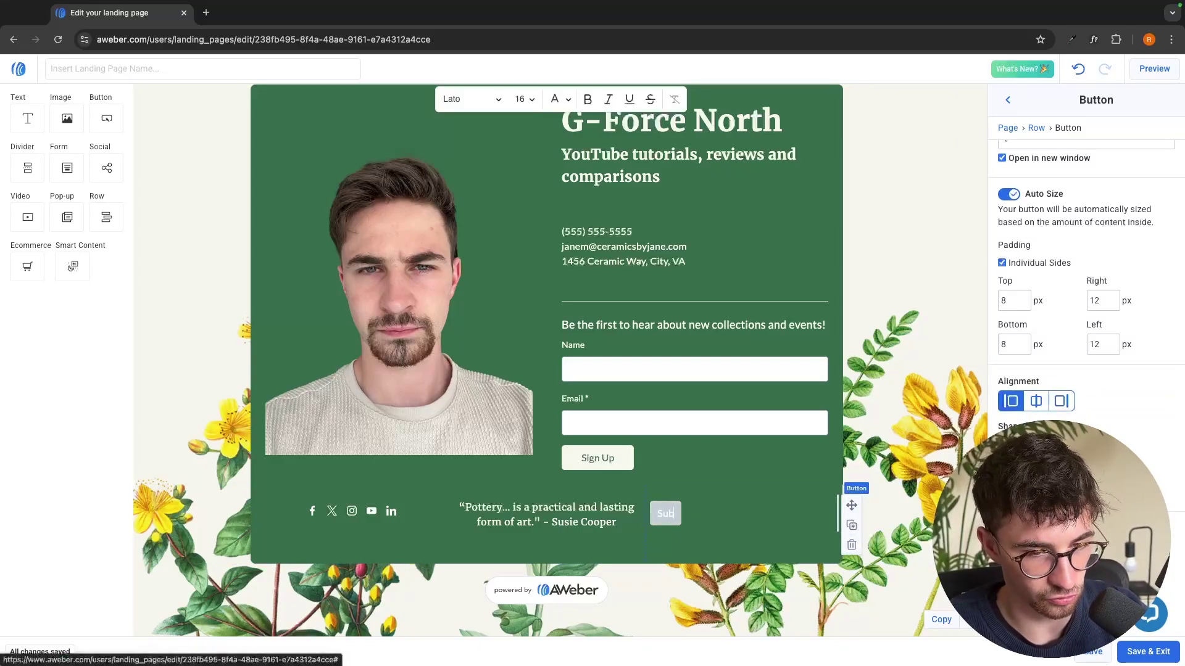
pyautogui.write('scribe Here')
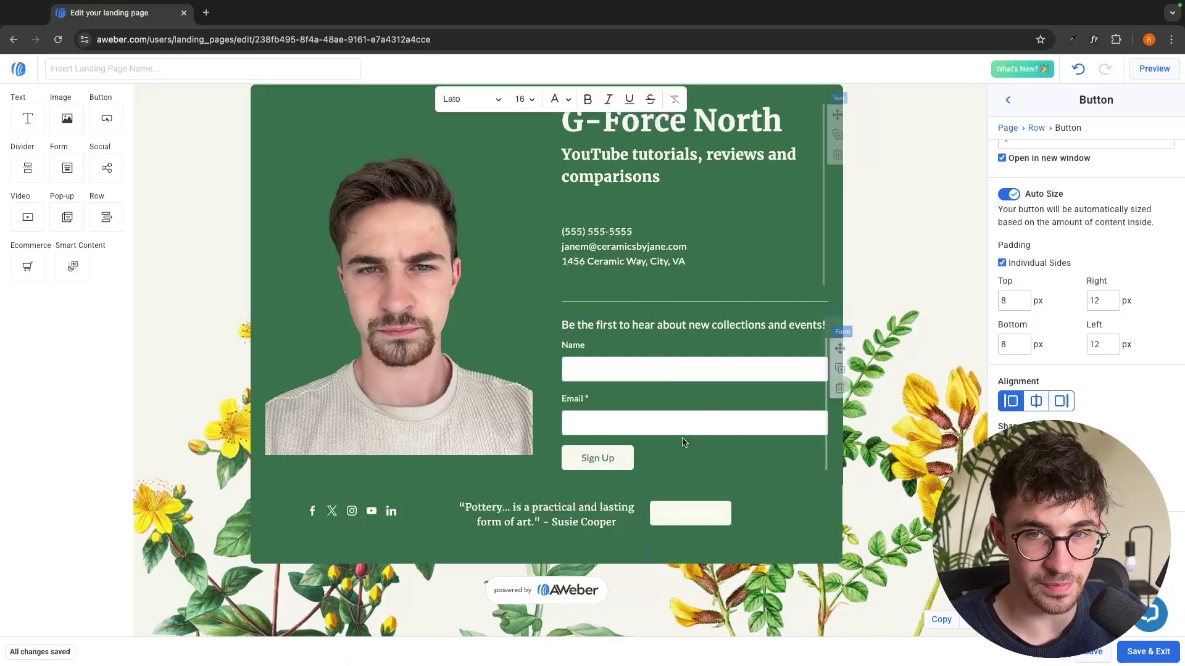
pyautogui.scroll(1, 1089, 360)
pyautogui.scroll(-1, 1089, 359)
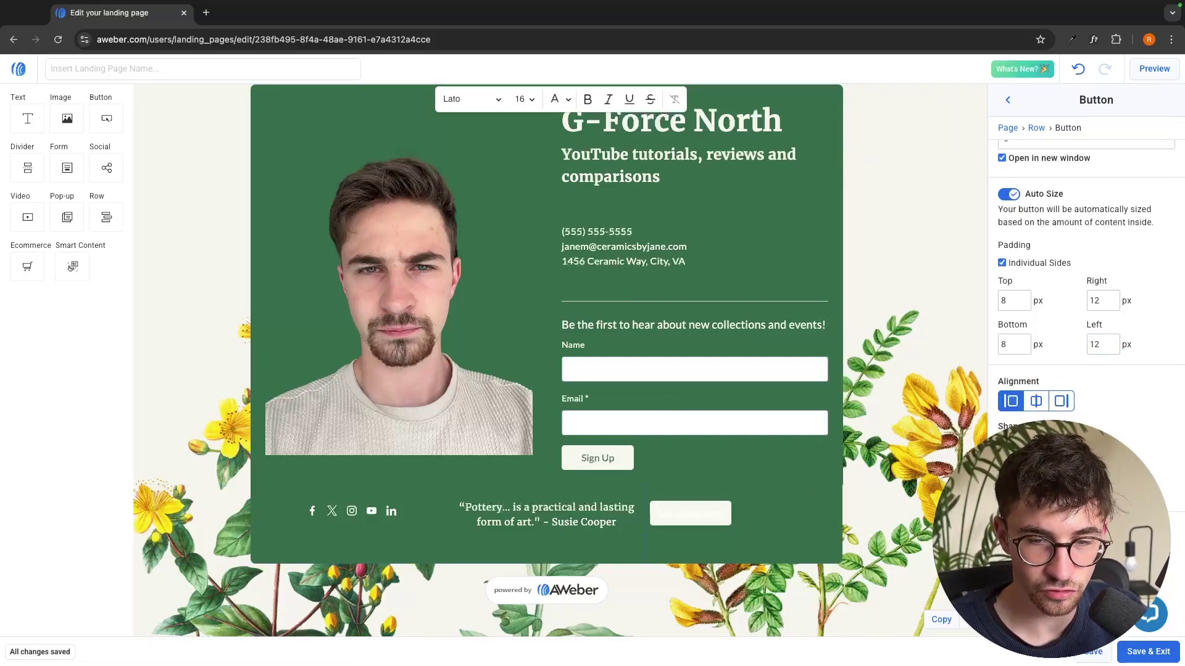
# Give the Subscribe Here button a dark red background
pyautogui.click(1012, 487)
pyautogui.moveTo(1031, 414); pyautogui.dragTo(1146, 402)
pyautogui.click(1172, 424)
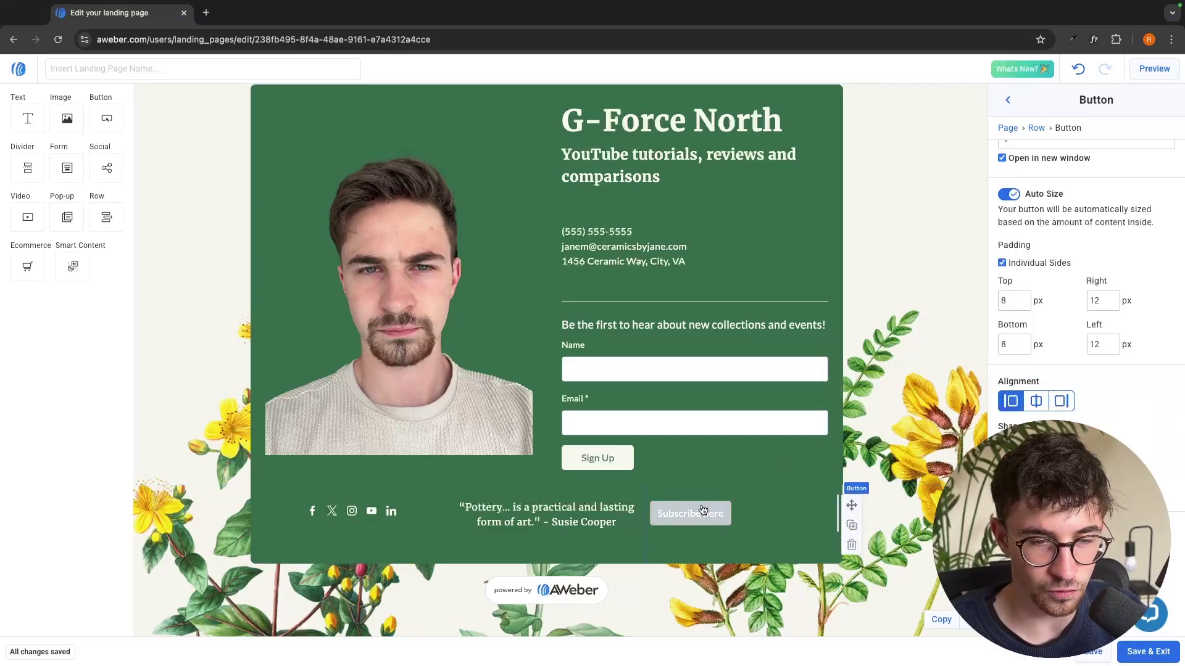
pyautogui.click(1074, 493)
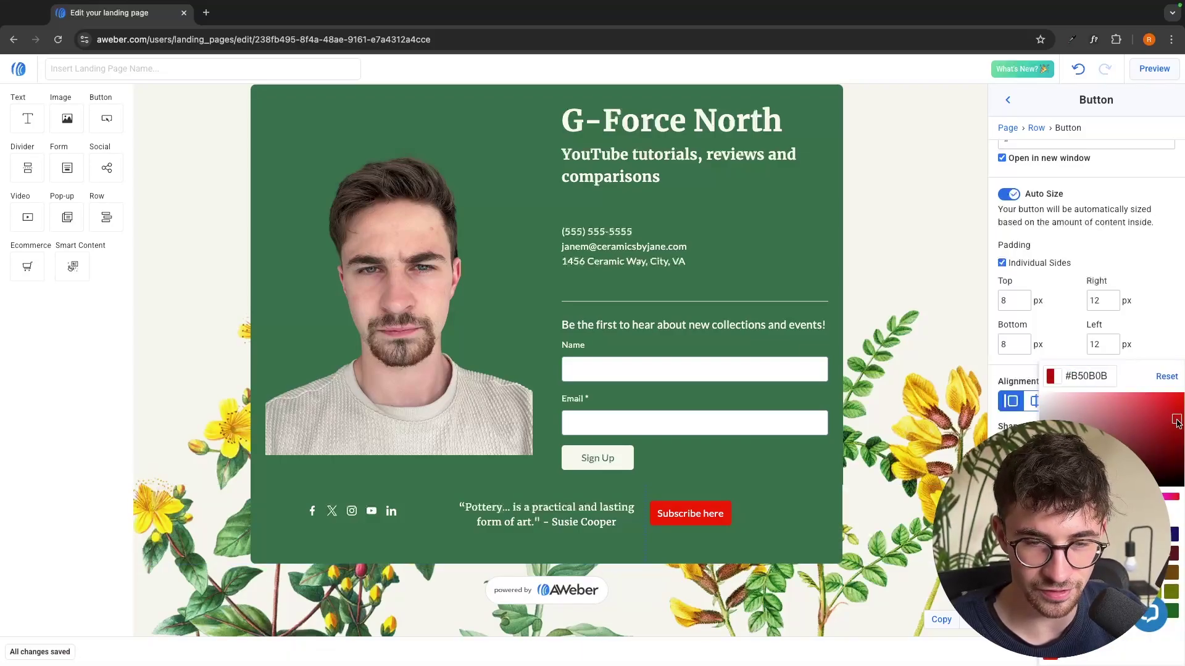
pyautogui.moveTo(1143, 401); pyautogui.dragTo(1181, 428)
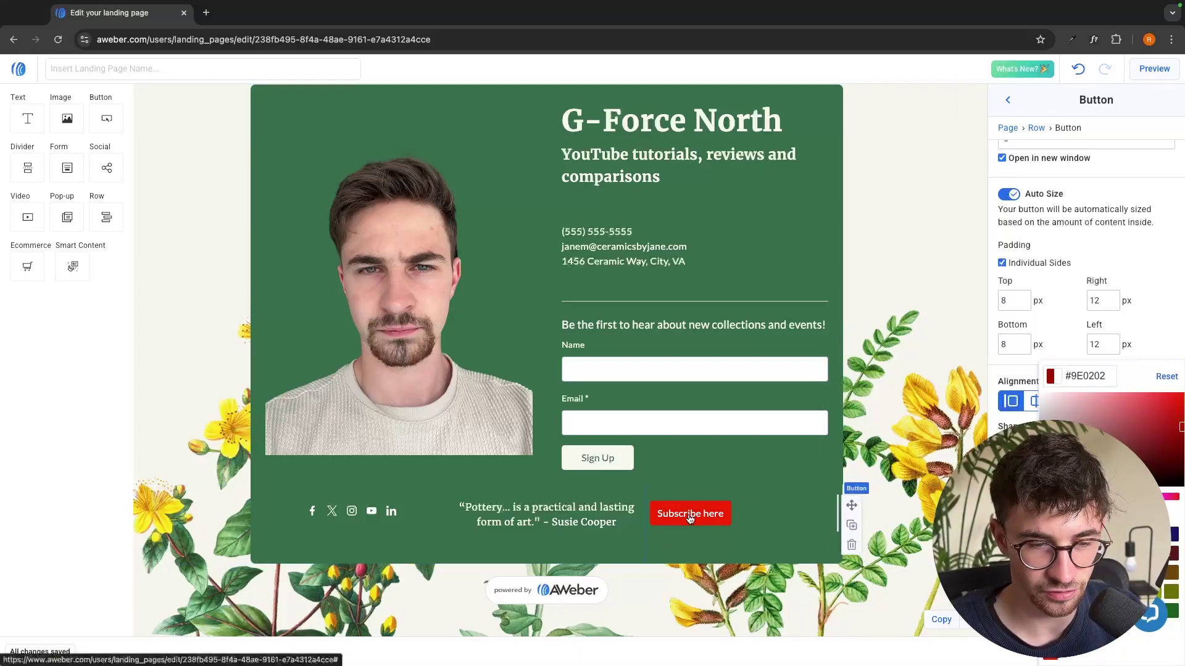
pyautogui.click(1037, 128)
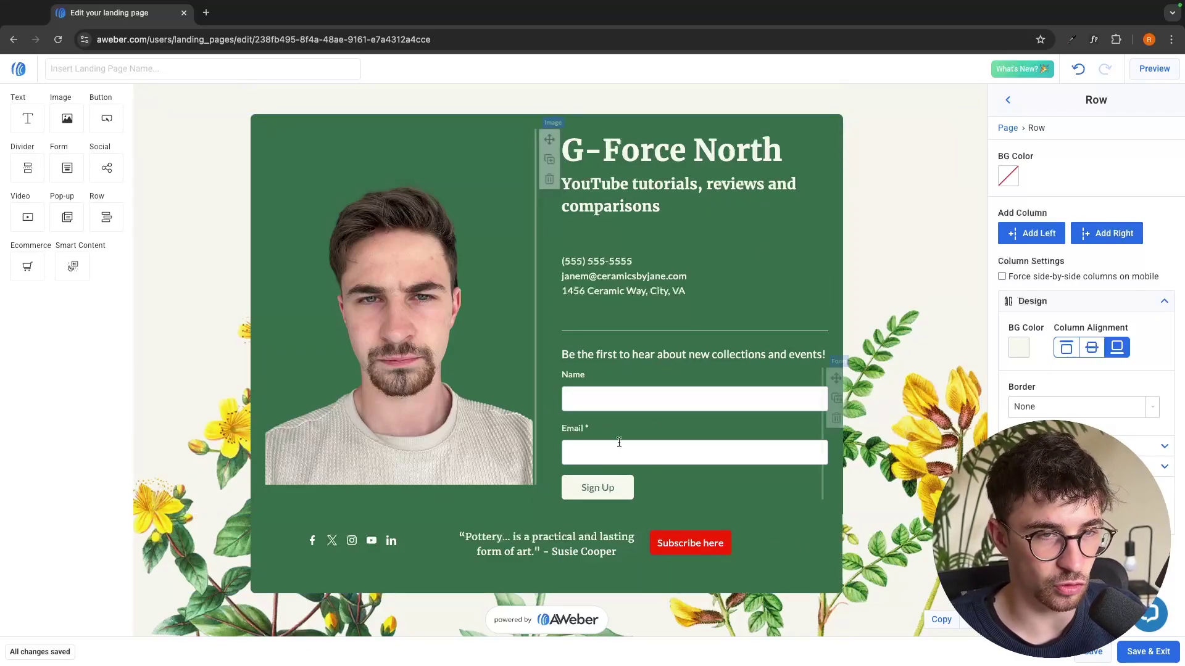
# Set the card's right and left columns to orange #EA9D1C
pyautogui.click(673, 124)
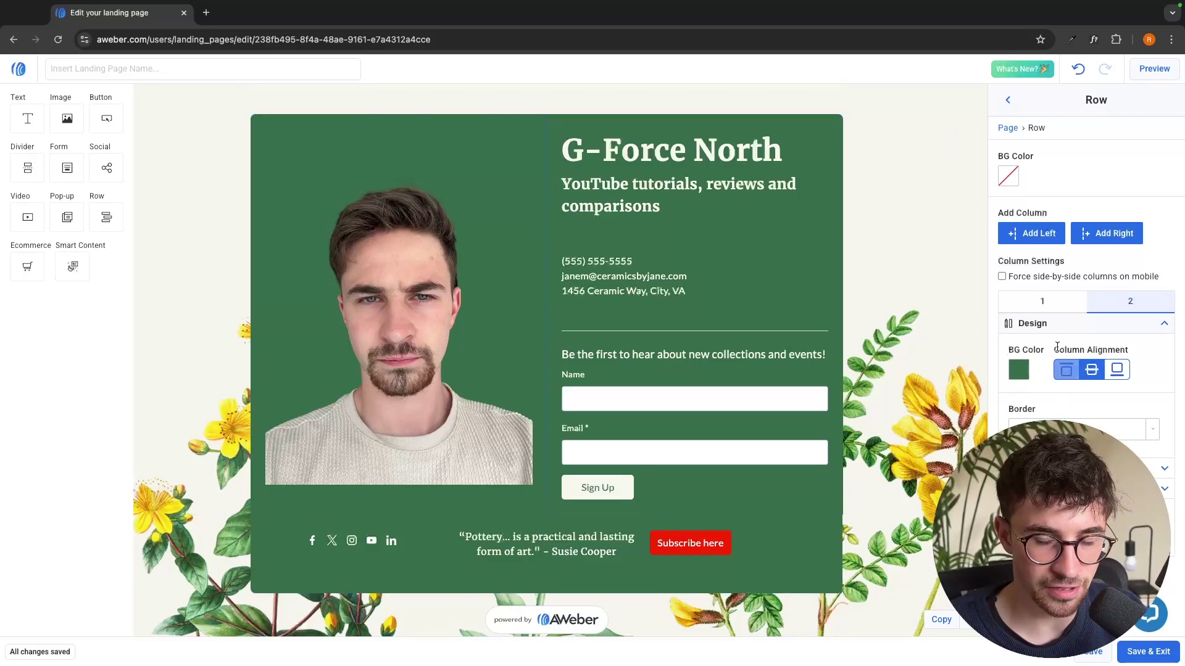
pyautogui.click(1025, 373)
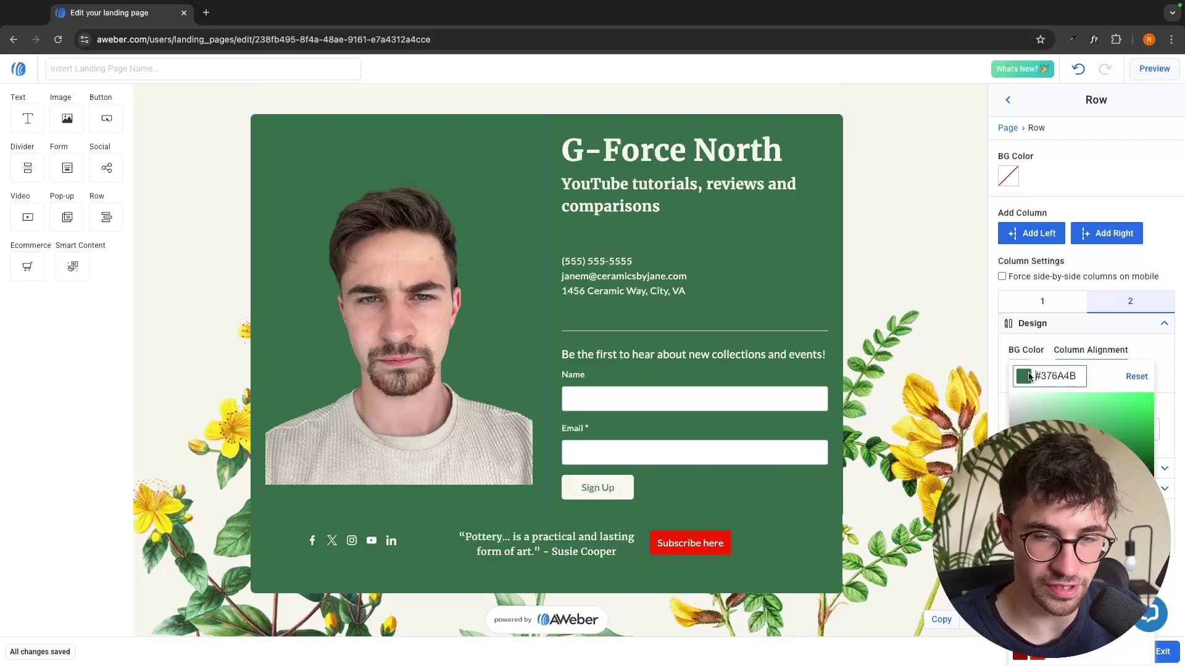
pyautogui.hotkey('ctrl', 'a')
pyautogui.write('#EA9D1C')
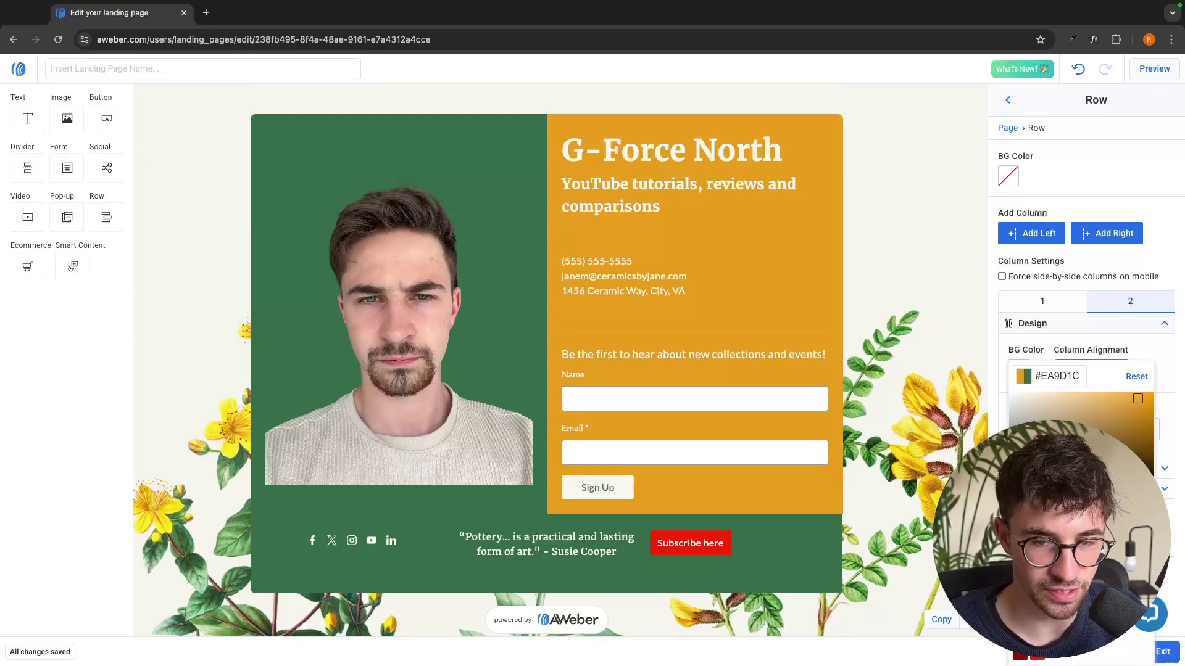
pyautogui.click(504, 135)
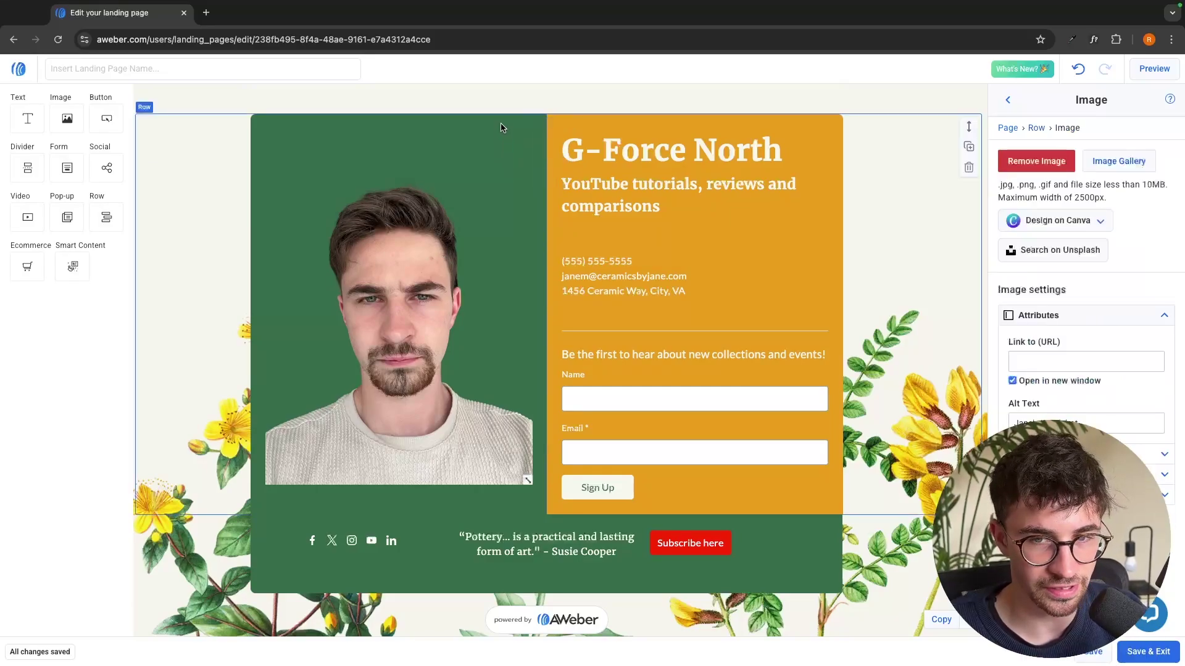
pyautogui.click(500, 127)
pyautogui.click(1019, 370)
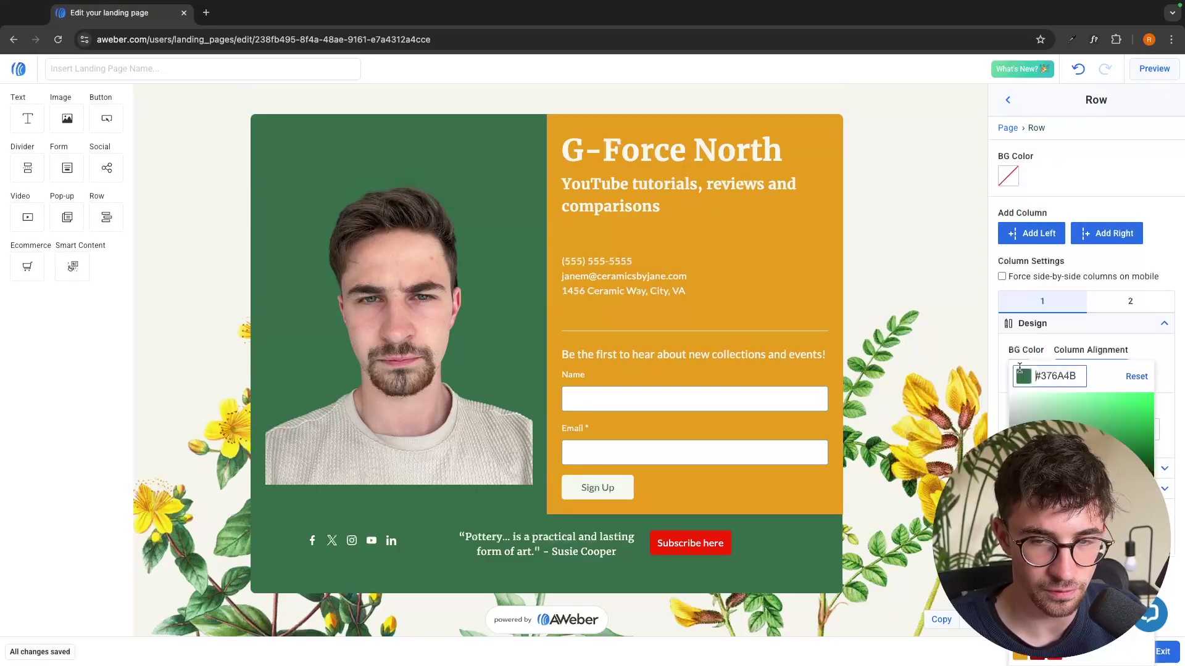
pyautogui.hotkey('ctrl', 'a')
pyautogui.write('#EA9D1C')
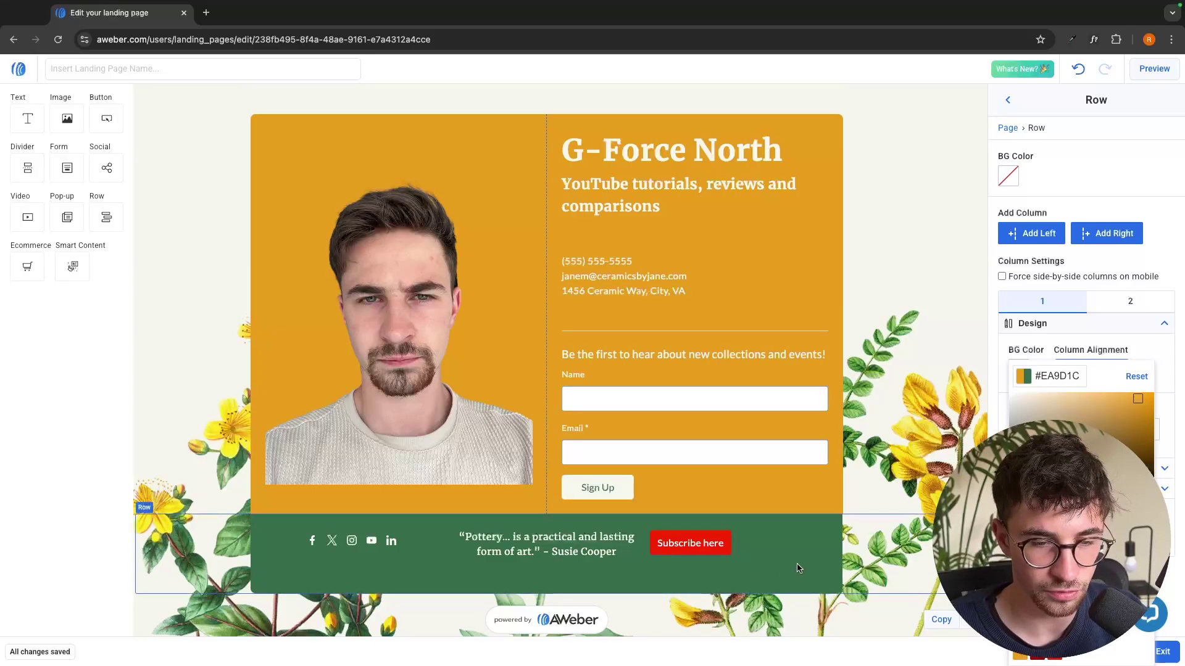
# Turn the footer's right, middle and left columns orange #EA9D1C
pyautogui.click(798, 569)
pyautogui.click(1018, 371)
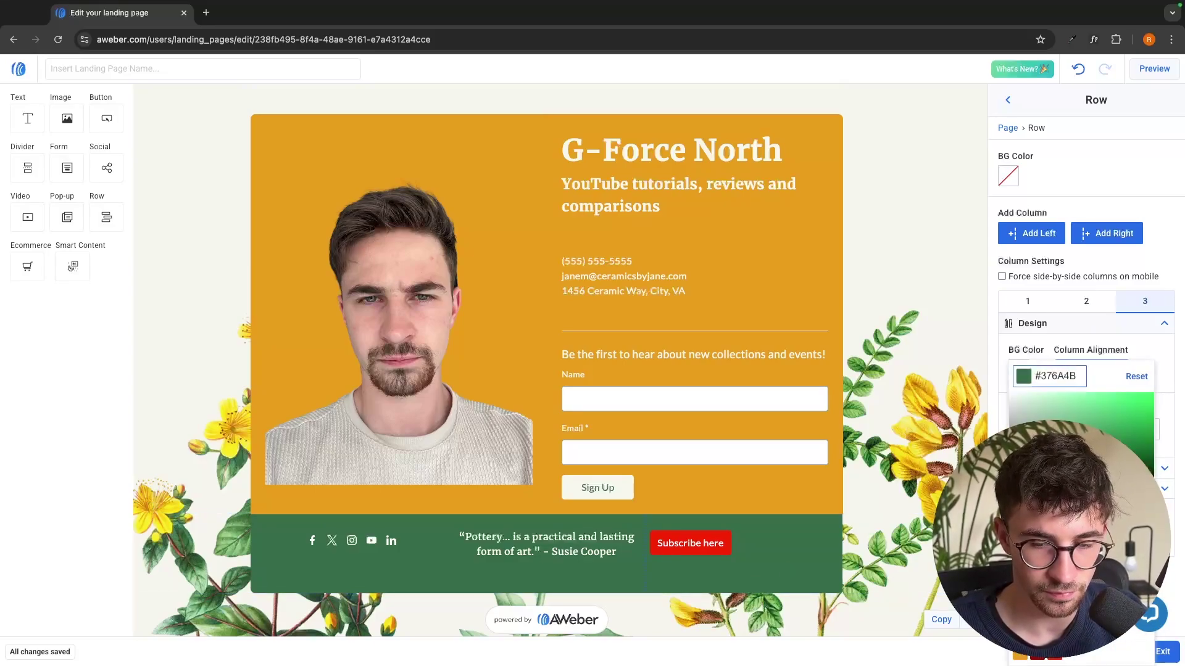
pyautogui.click(1021, 658)
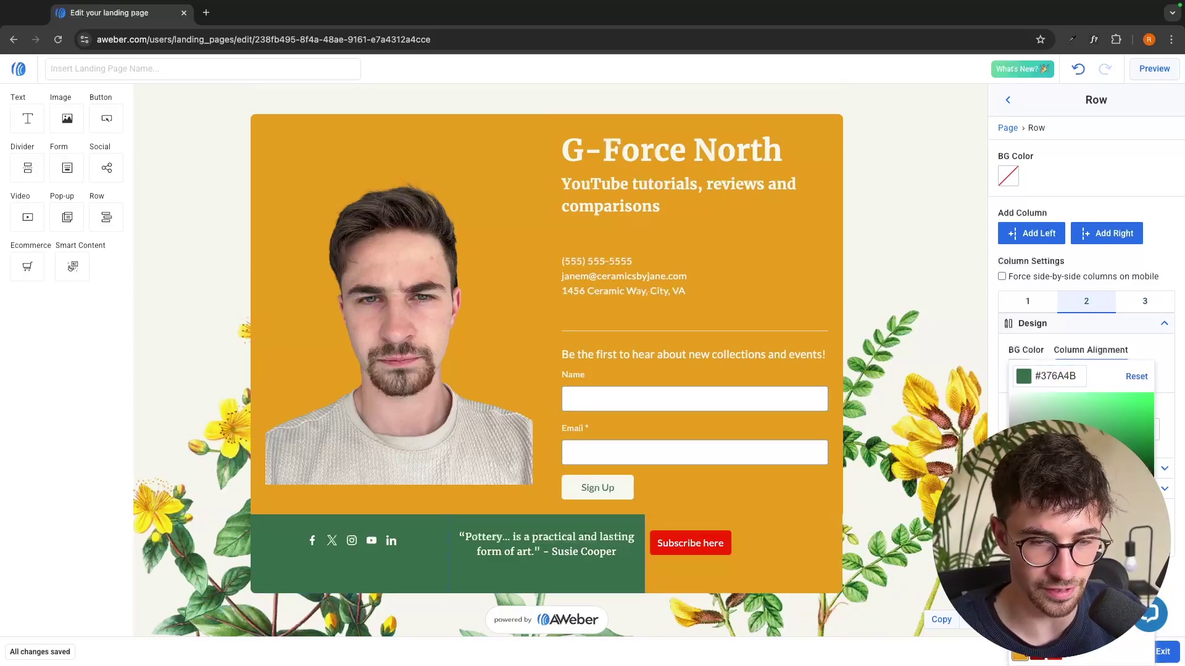
pyautogui.click(1022, 658)
pyautogui.click(425, 548)
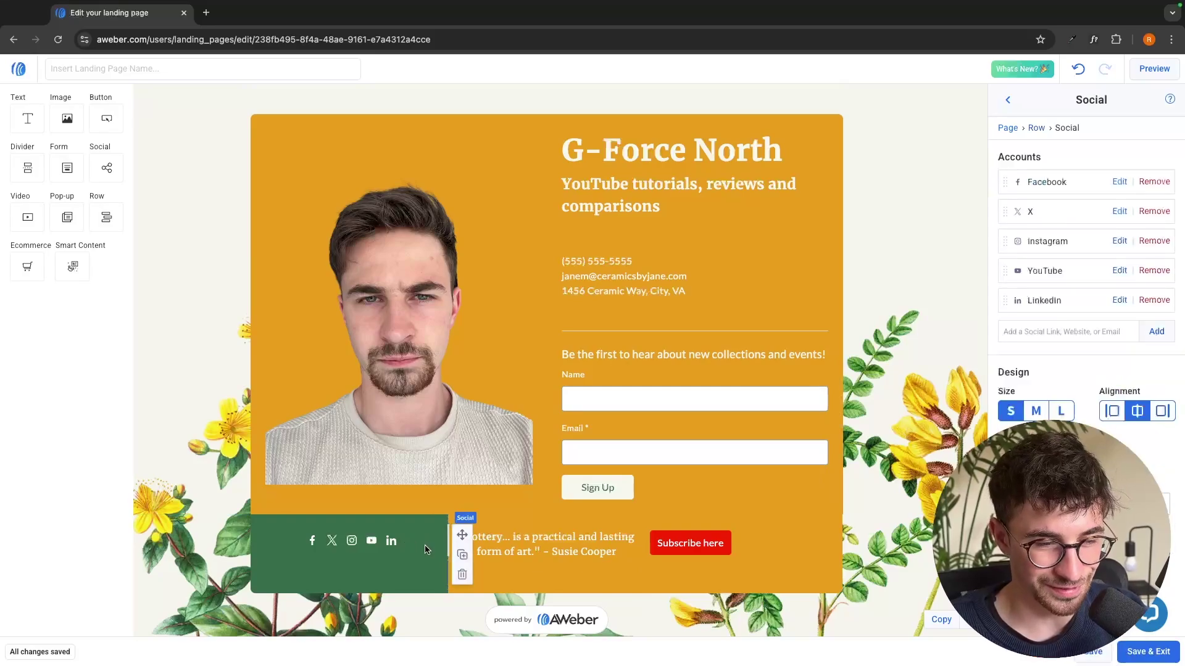
pyautogui.click(852, 514)
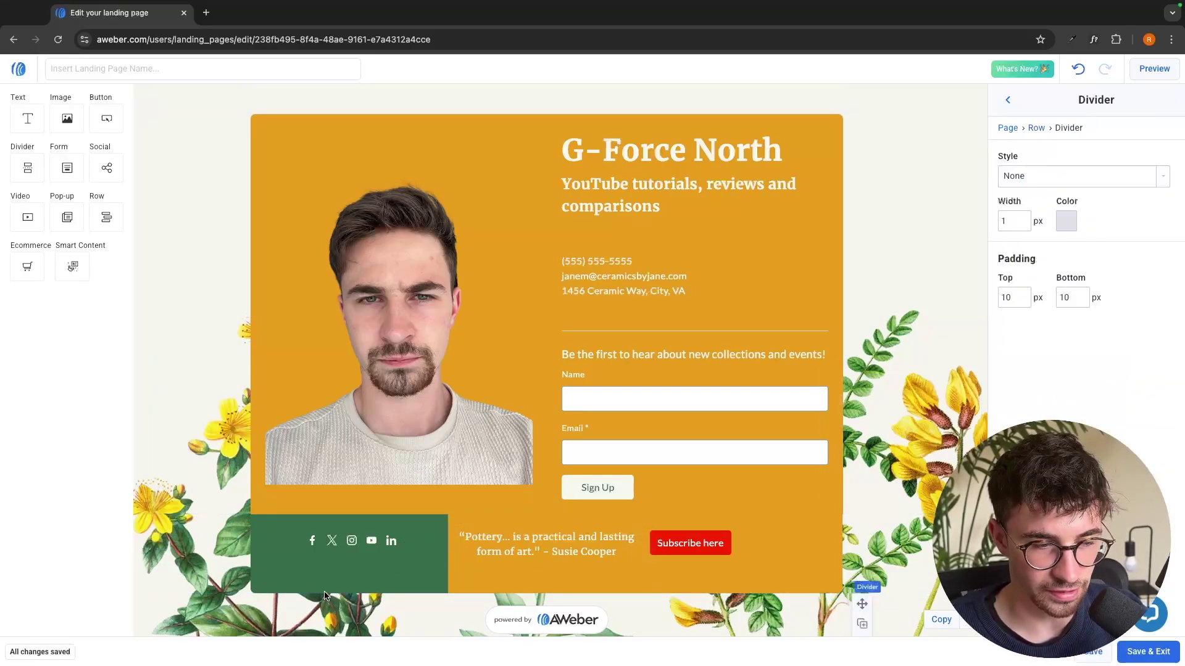
pyautogui.click(1037, 128)
pyautogui.click(1021, 372)
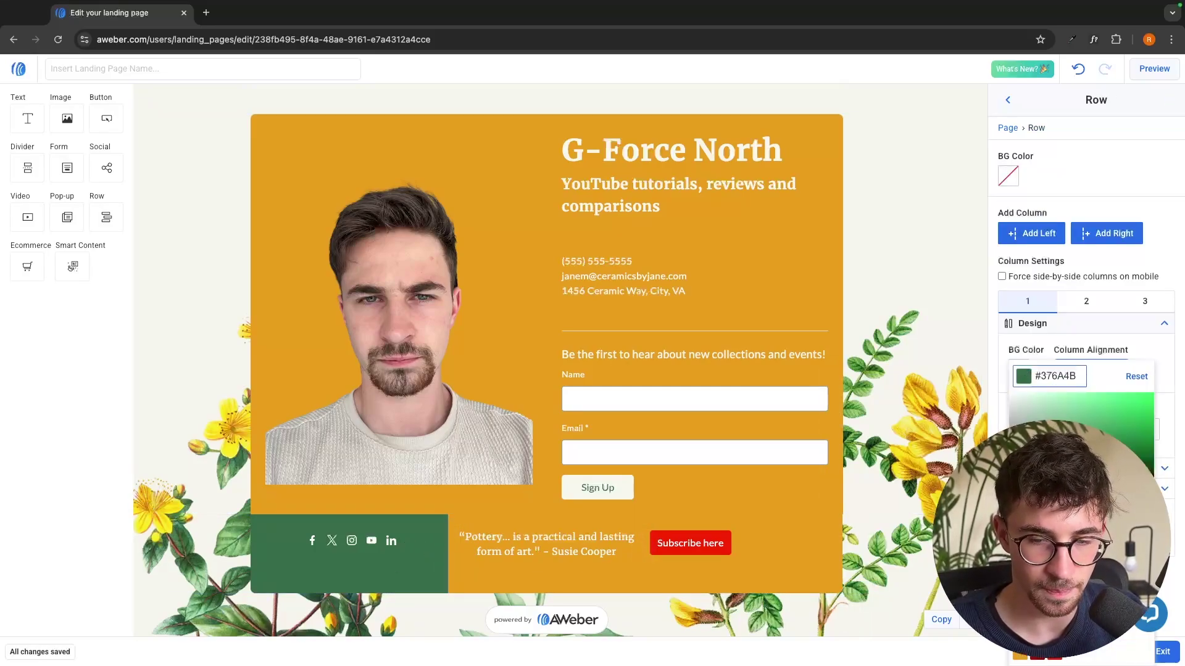
pyautogui.write('#EA9D1C')
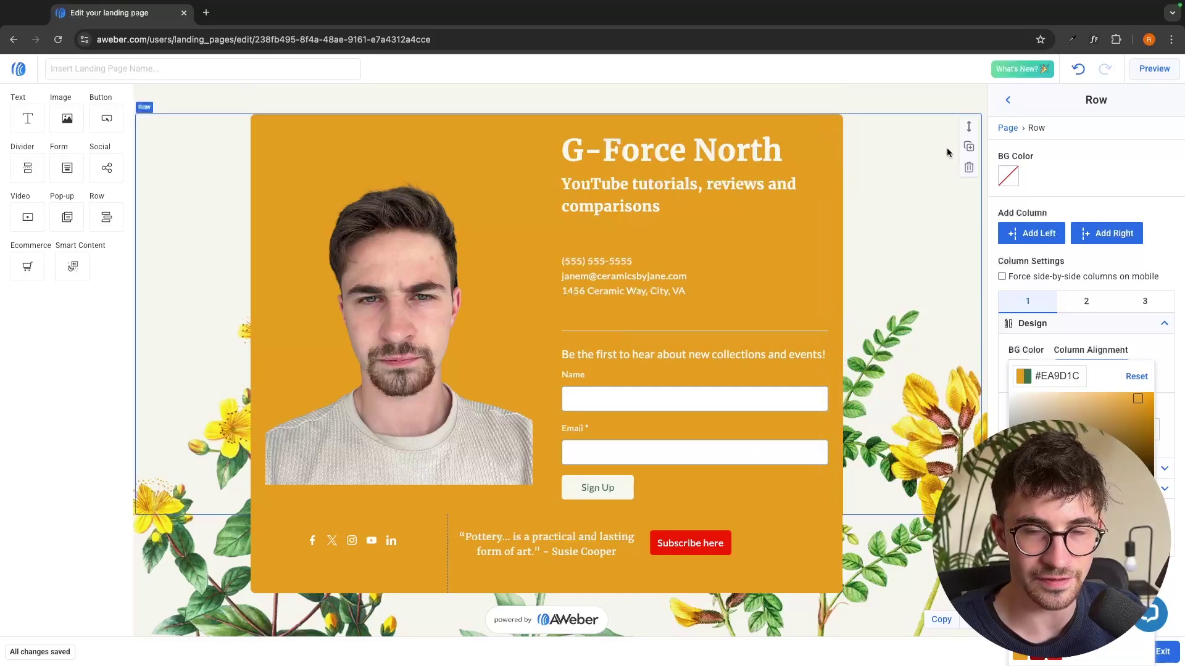
pyautogui.click(902, 105)
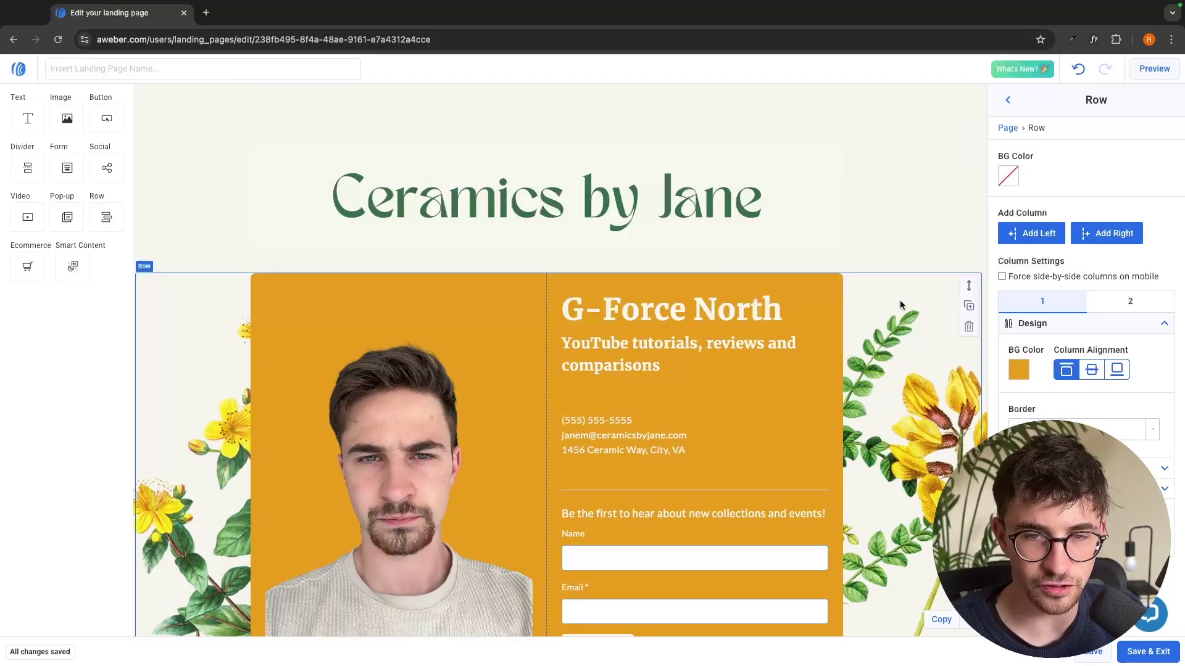
# Remove the flower background image and make the page background black
pyautogui.click(920, 306)
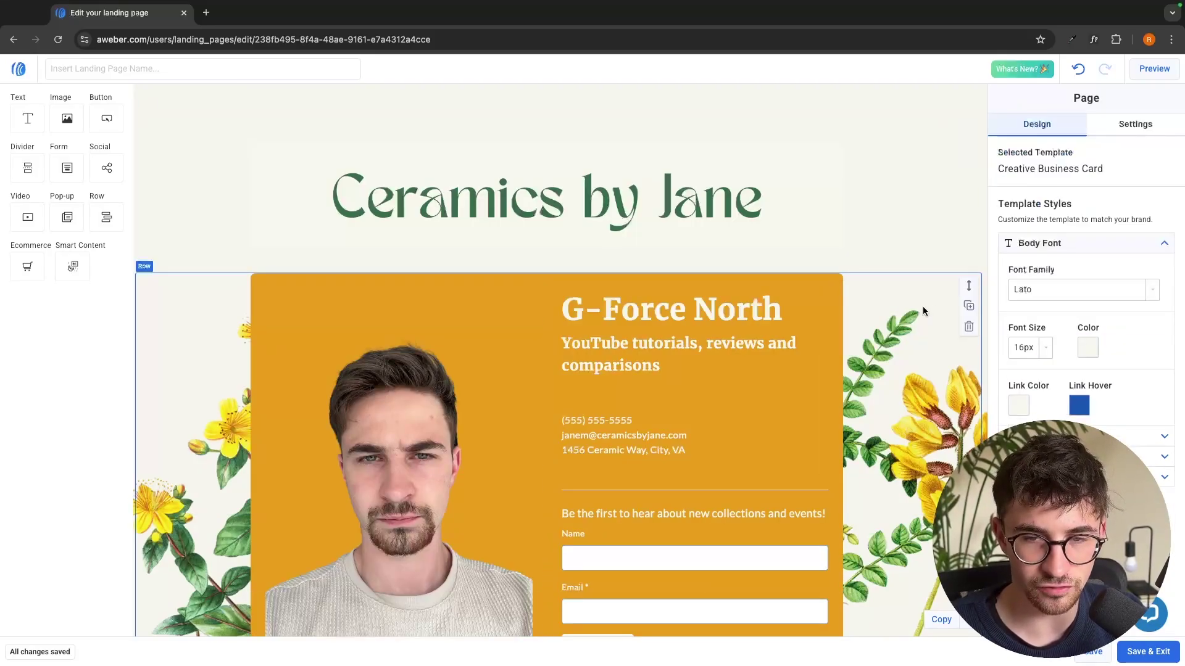
pyautogui.click(926, 307)
pyautogui.click(928, 304)
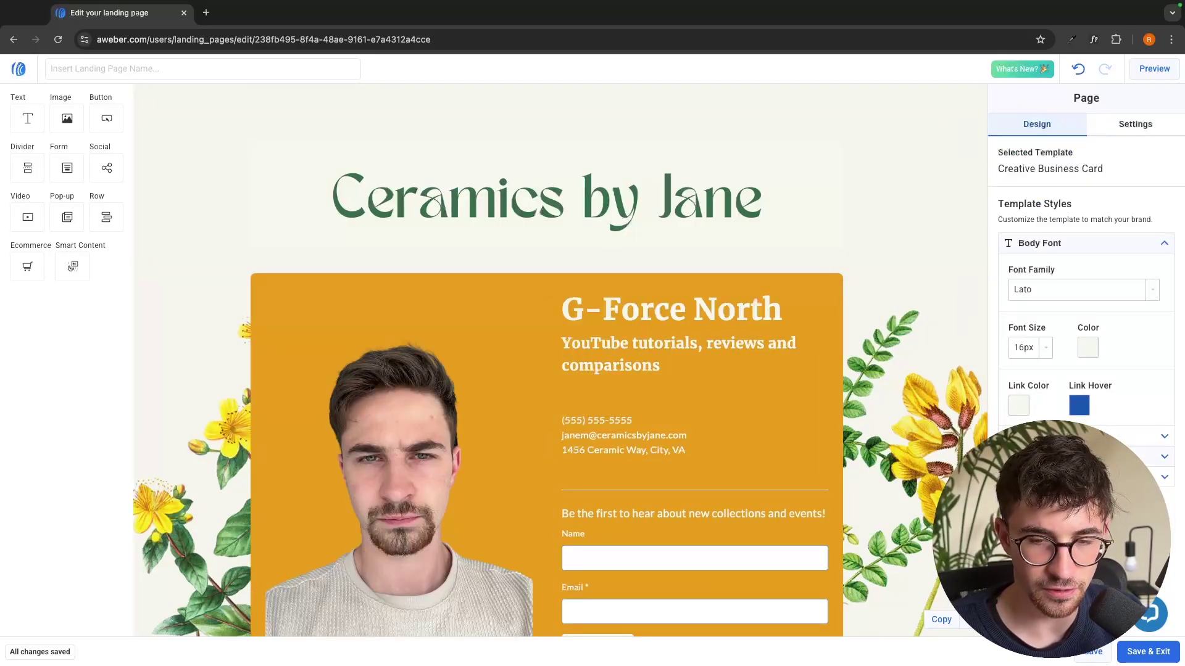
pyautogui.click(1080, 477)
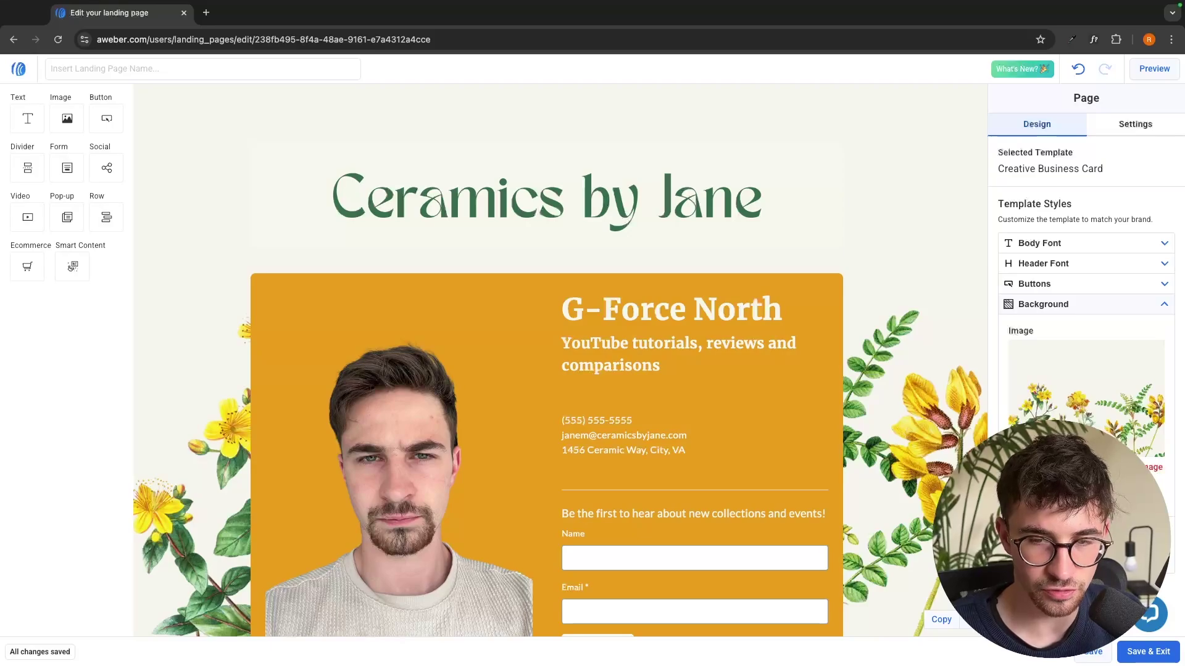
pyautogui.click(1134, 468)
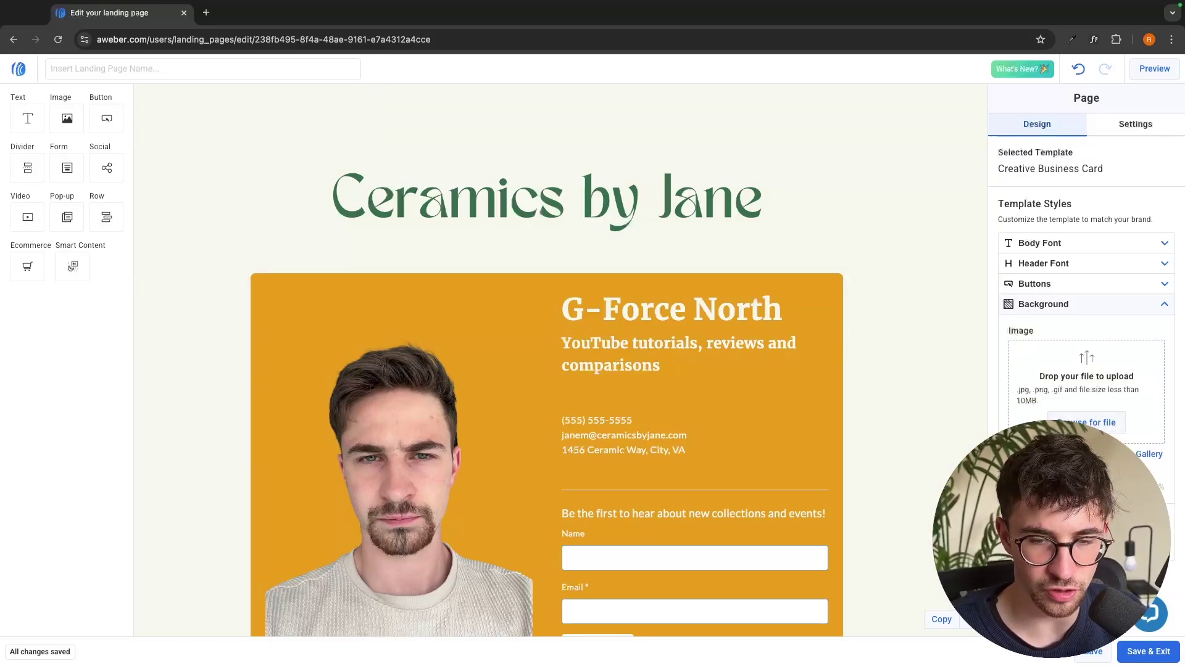
pyautogui.click(1024, 536)
pyautogui.moveTo(1025, 410); pyautogui.dragTo(1007, 489)
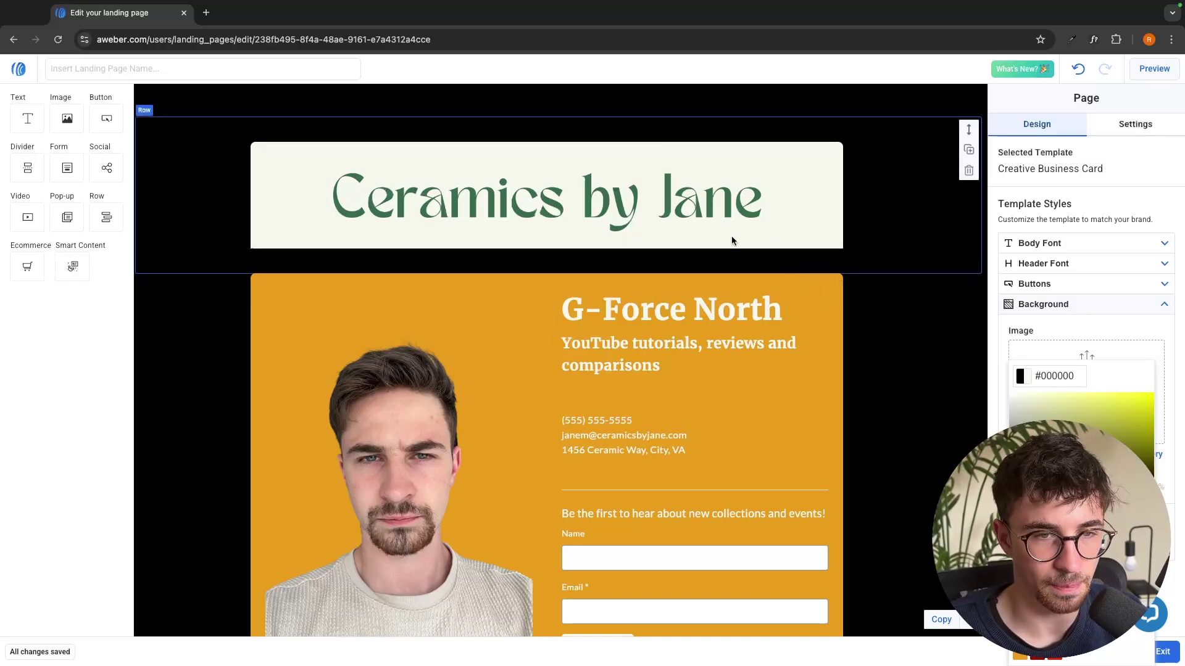
# Select the Ceramics by Jane header image, then the sign-up form
pyautogui.click(680, 221)
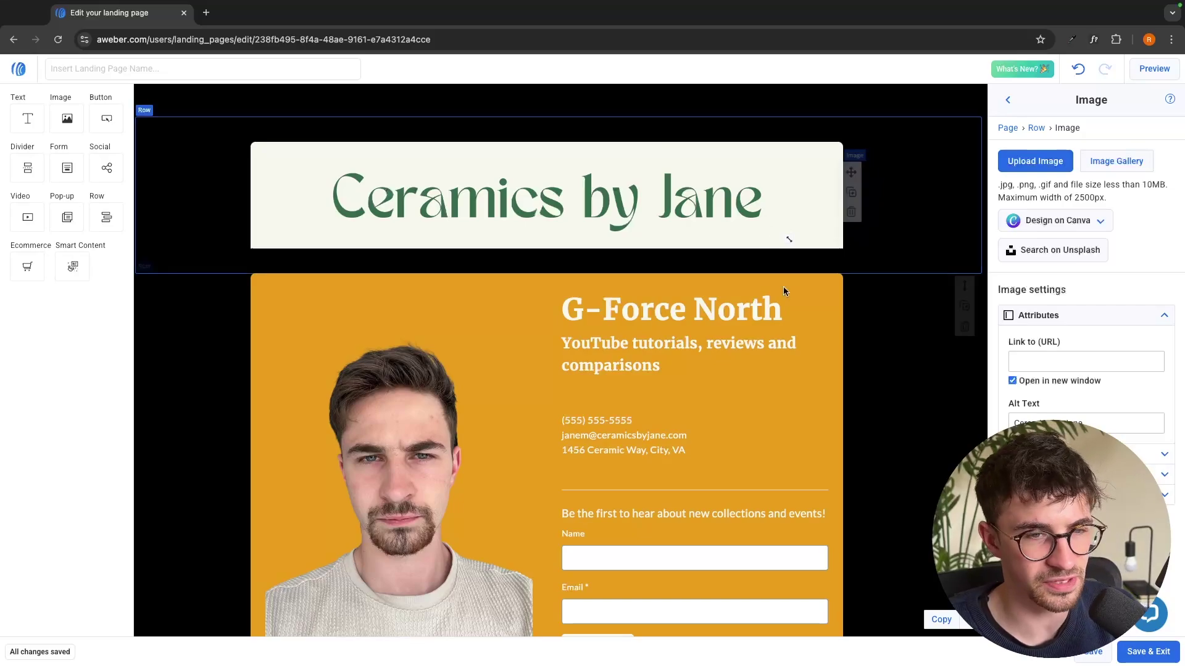
pyautogui.scroll(-3, 783, 287)
pyautogui.scroll(3, 783, 287)
pyautogui.scroll(-3, 500, 289)
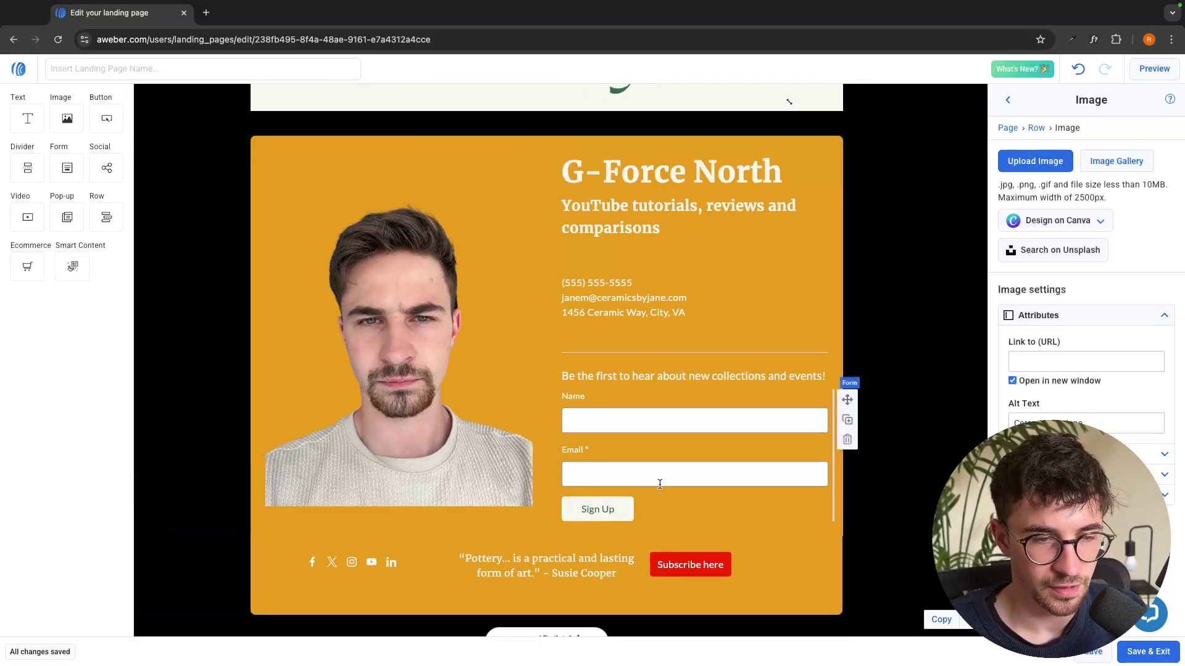
pyautogui.click(661, 460)
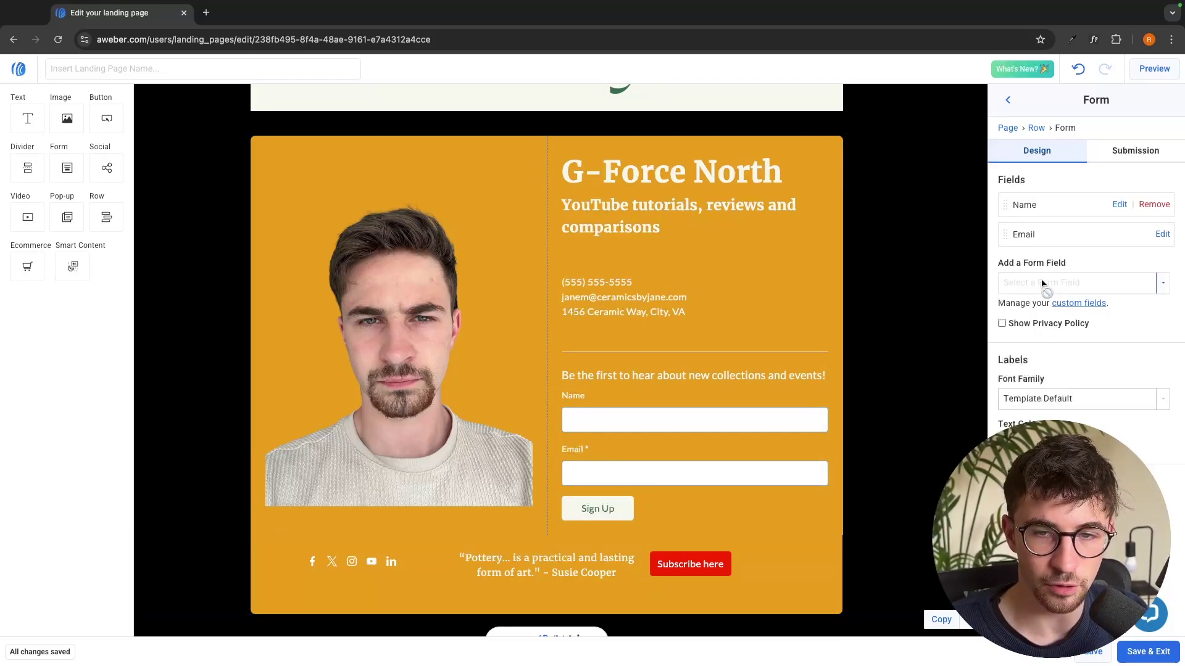
# Add a 'Phone Number' custom field in the list's custom fields settings
pyautogui.moveTo(1009, 264); pyautogui.dragTo(1066, 263)
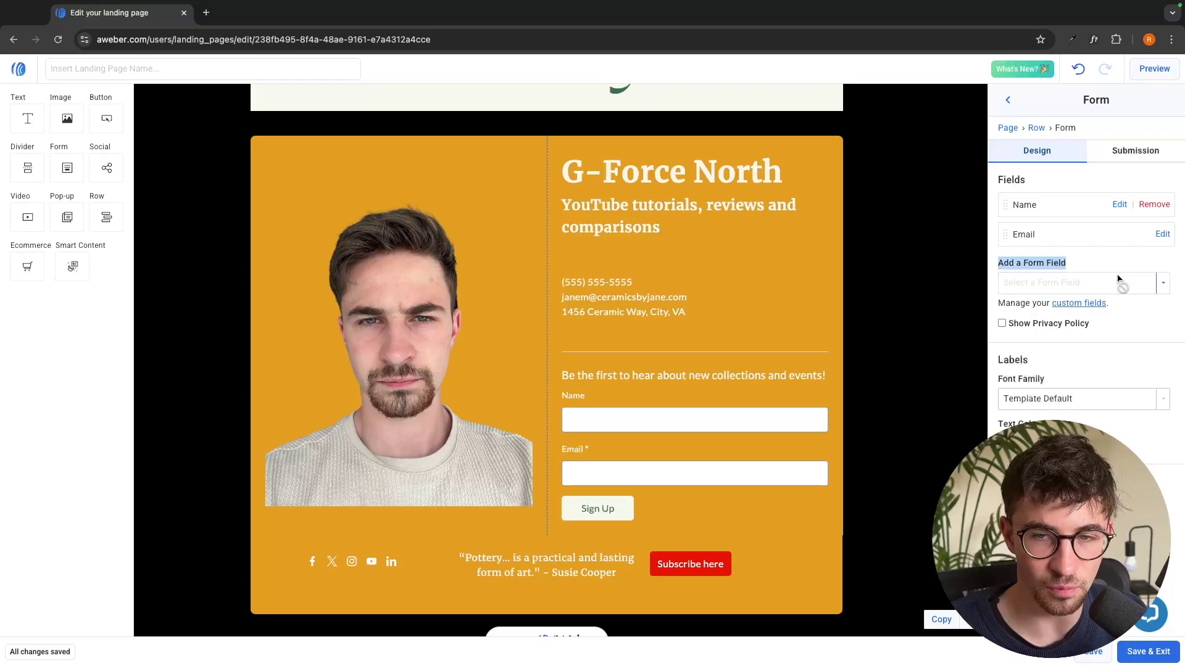
pyautogui.click(1164, 284)
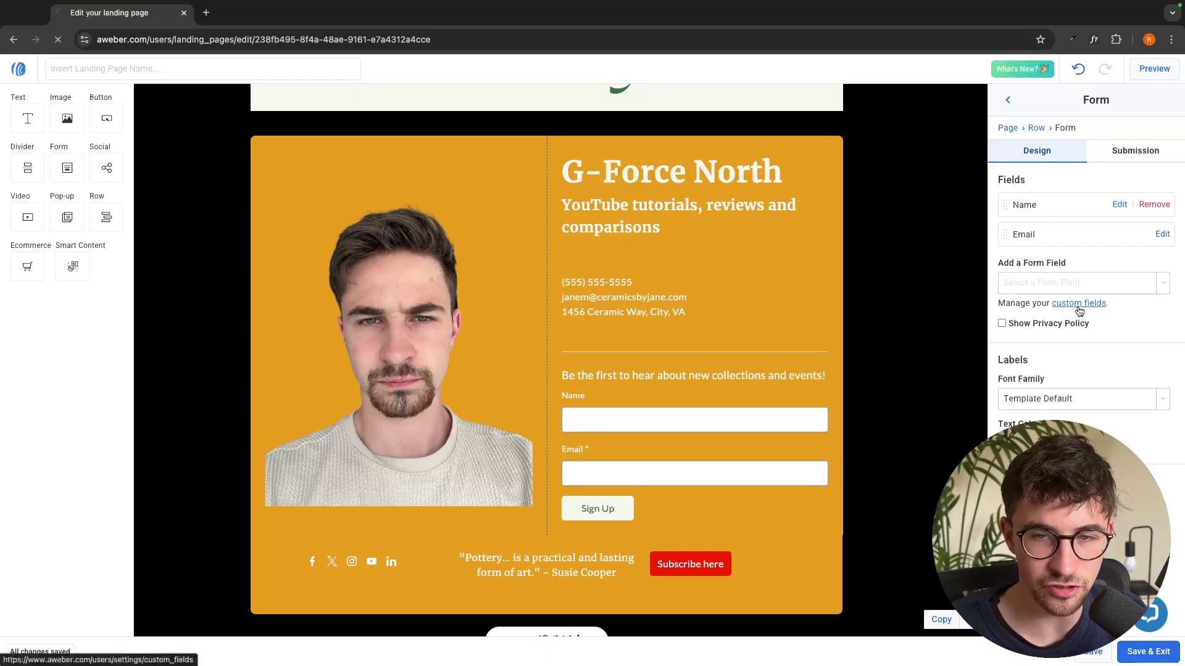
pyautogui.click(1078, 304)
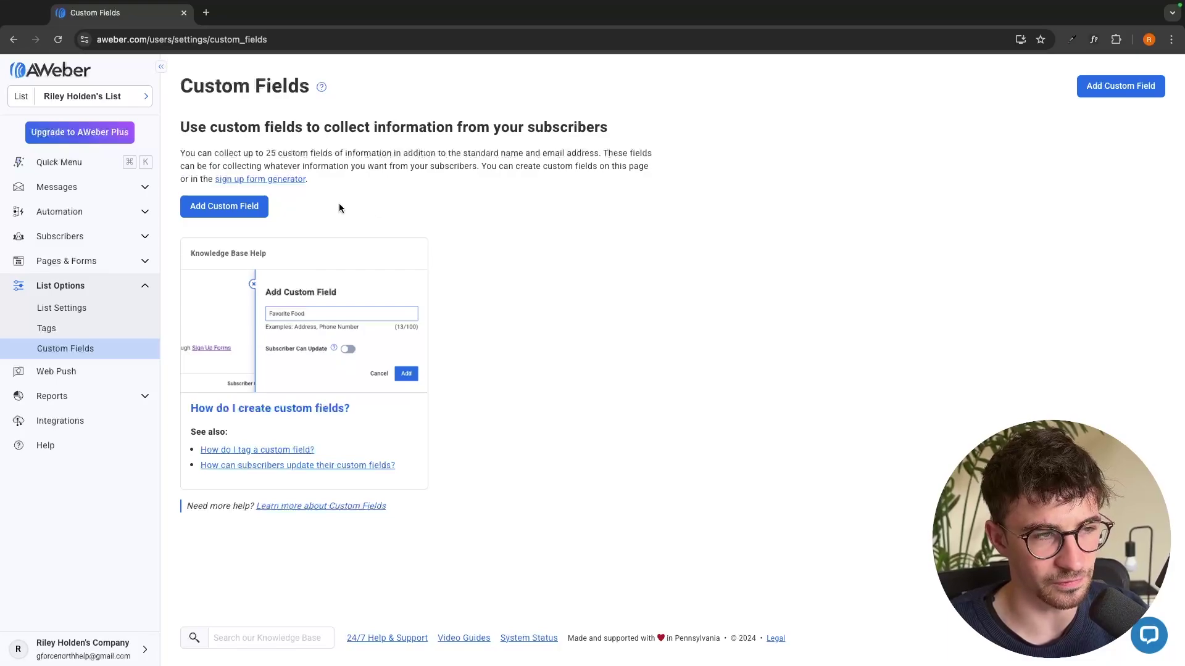
pyautogui.click(224, 208)
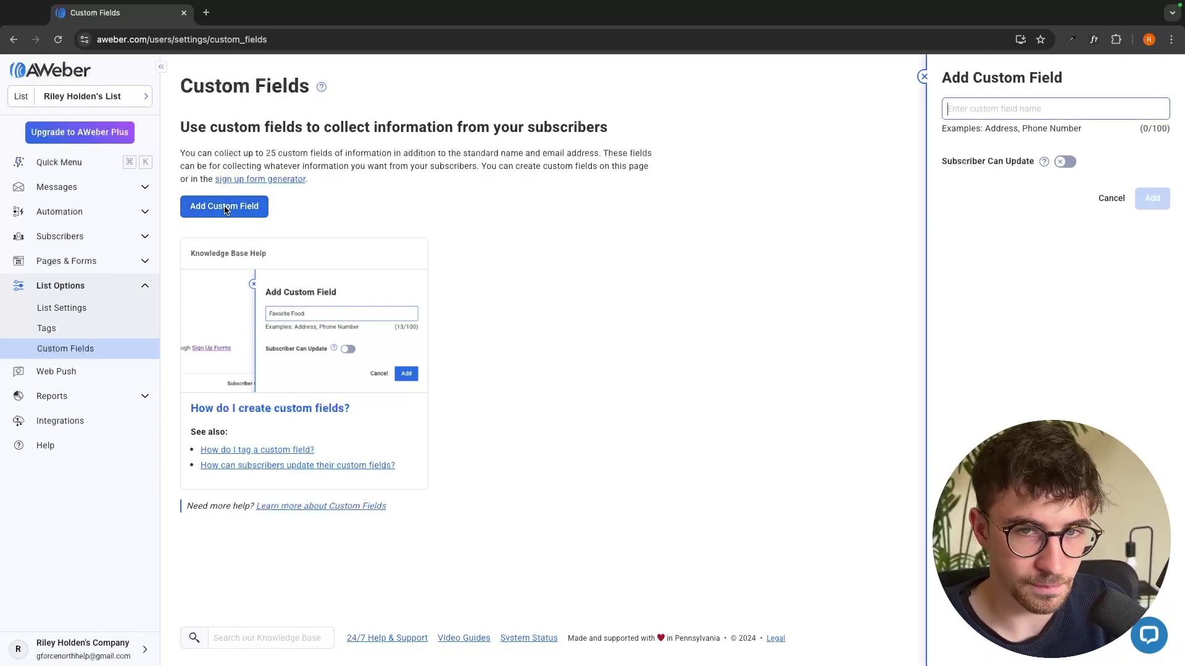
pyautogui.write('Phone Number')
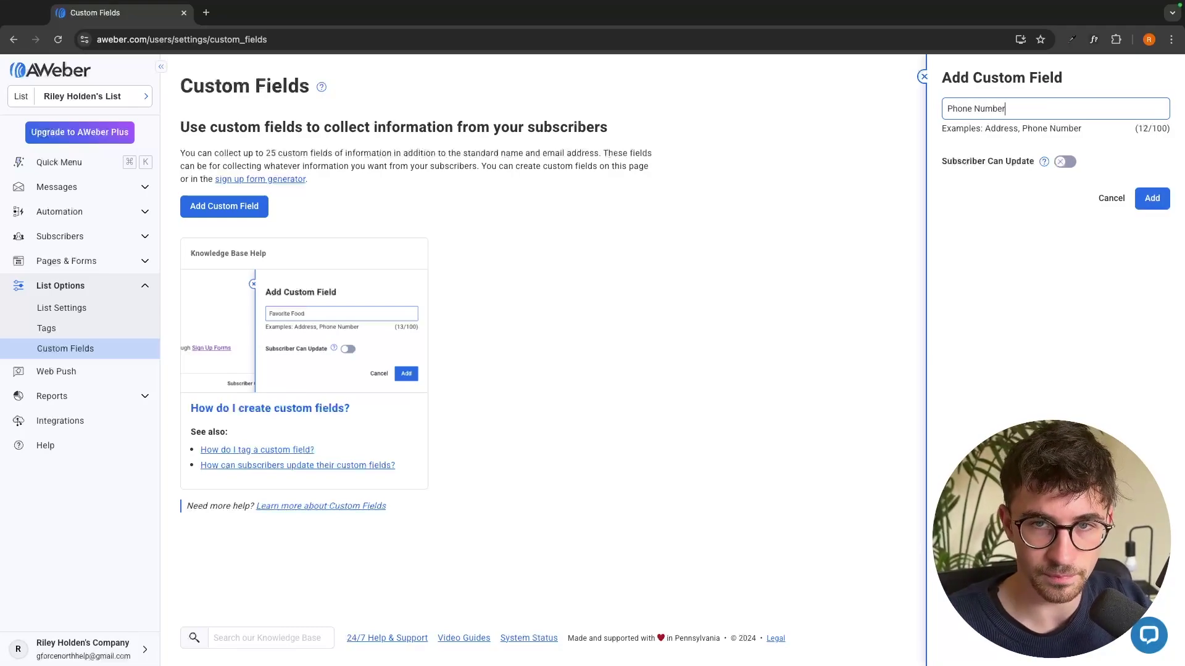
pyautogui.click(1153, 198)
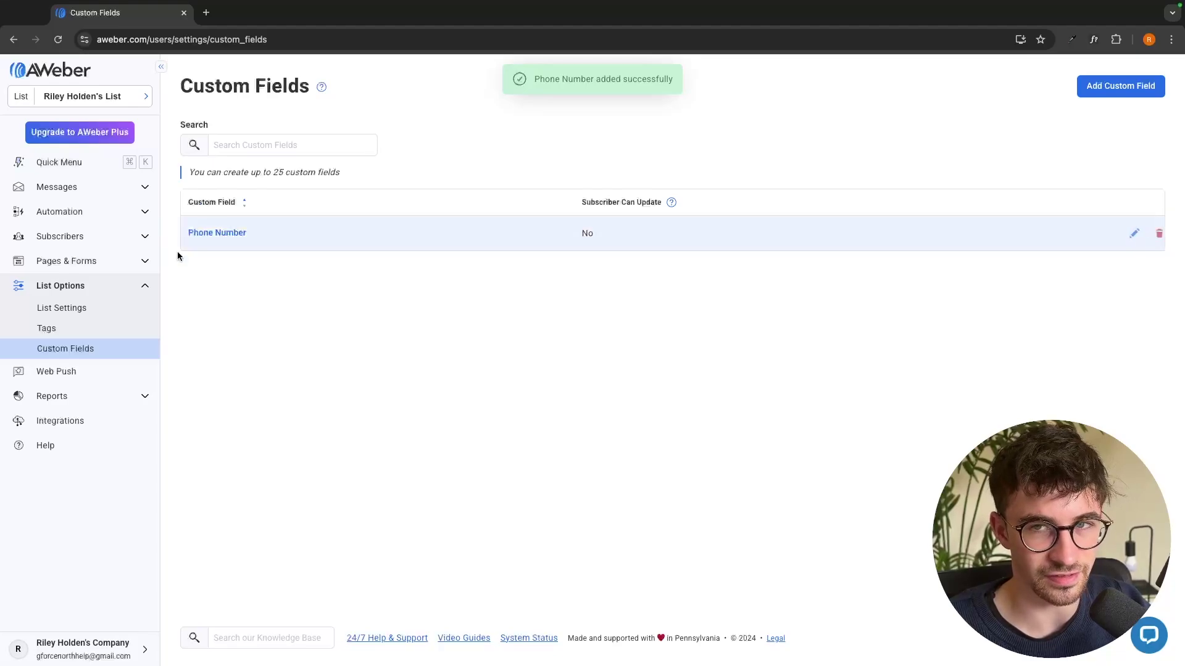
pyautogui.hscroll(-5, 255, 227)
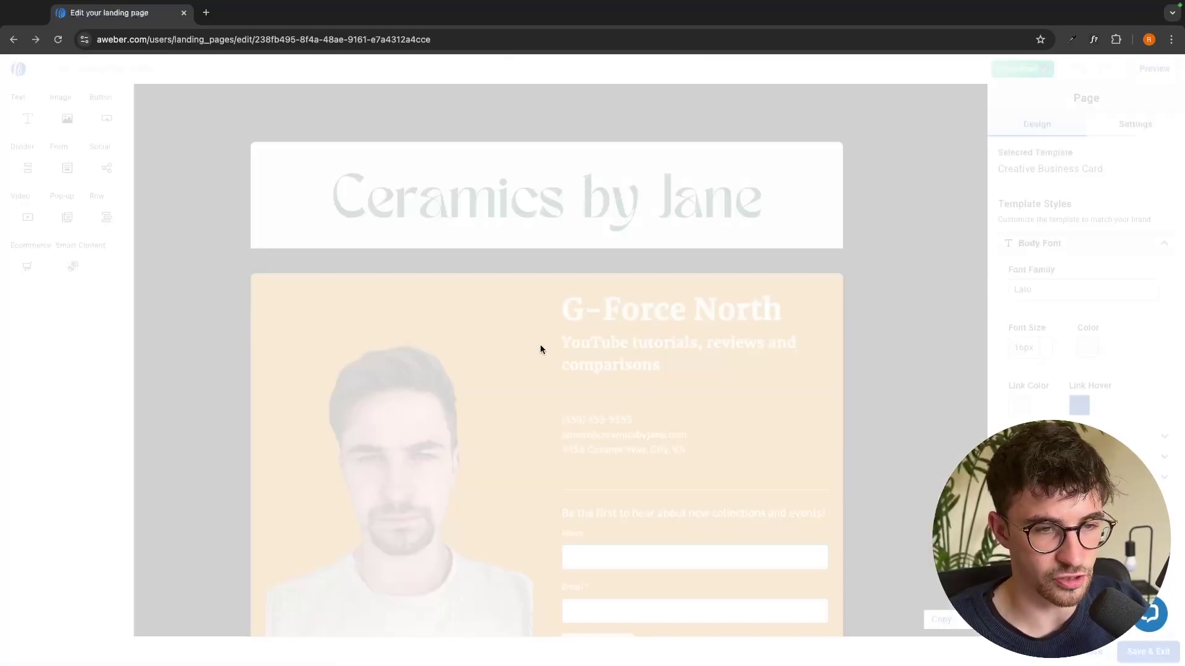
# Add Phone Number to the sign-up form's fields, then save and exit the landing page
pyautogui.scroll(-2, 765, 506)
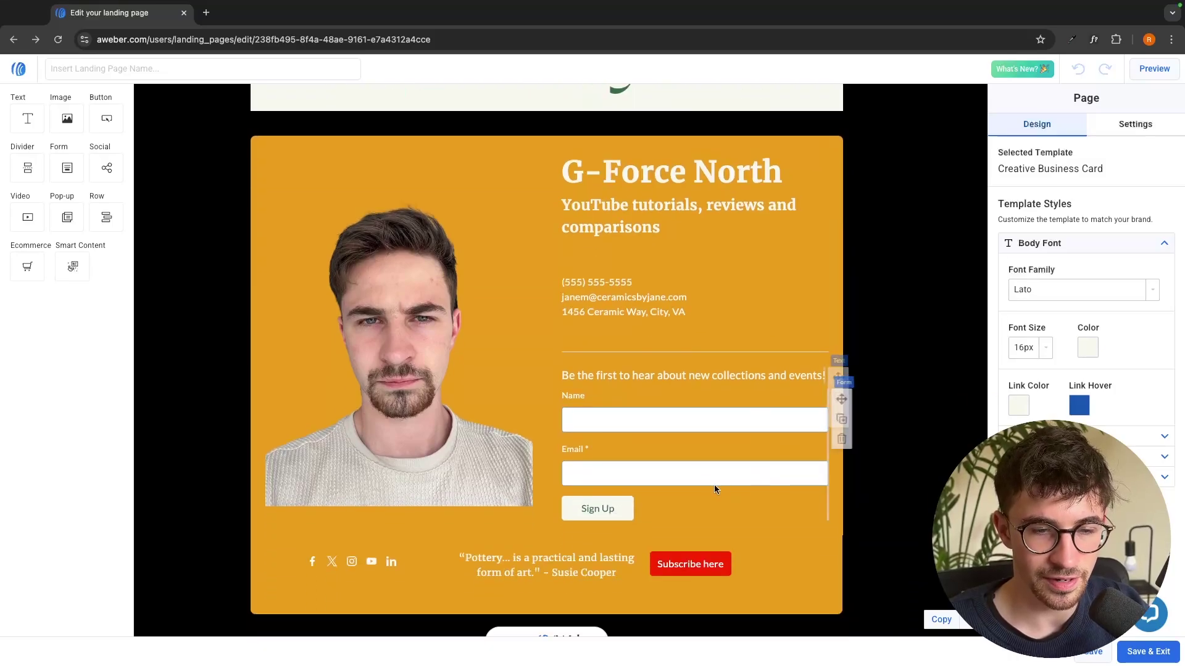
pyautogui.click(680, 453)
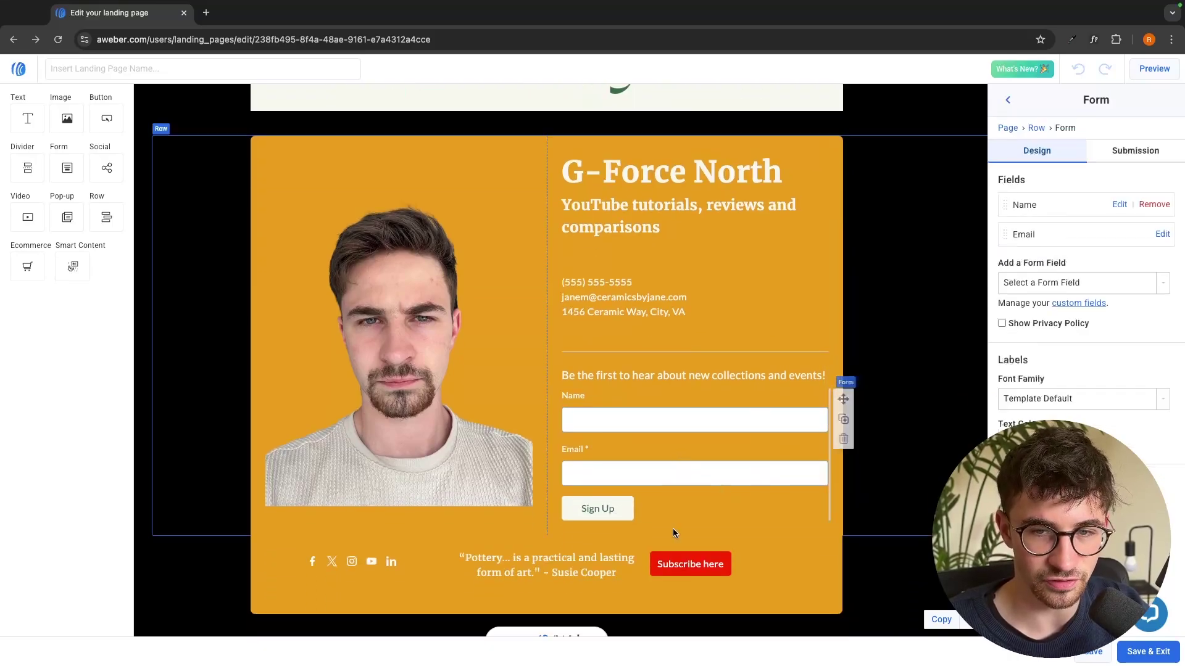
pyautogui.click(1041, 288)
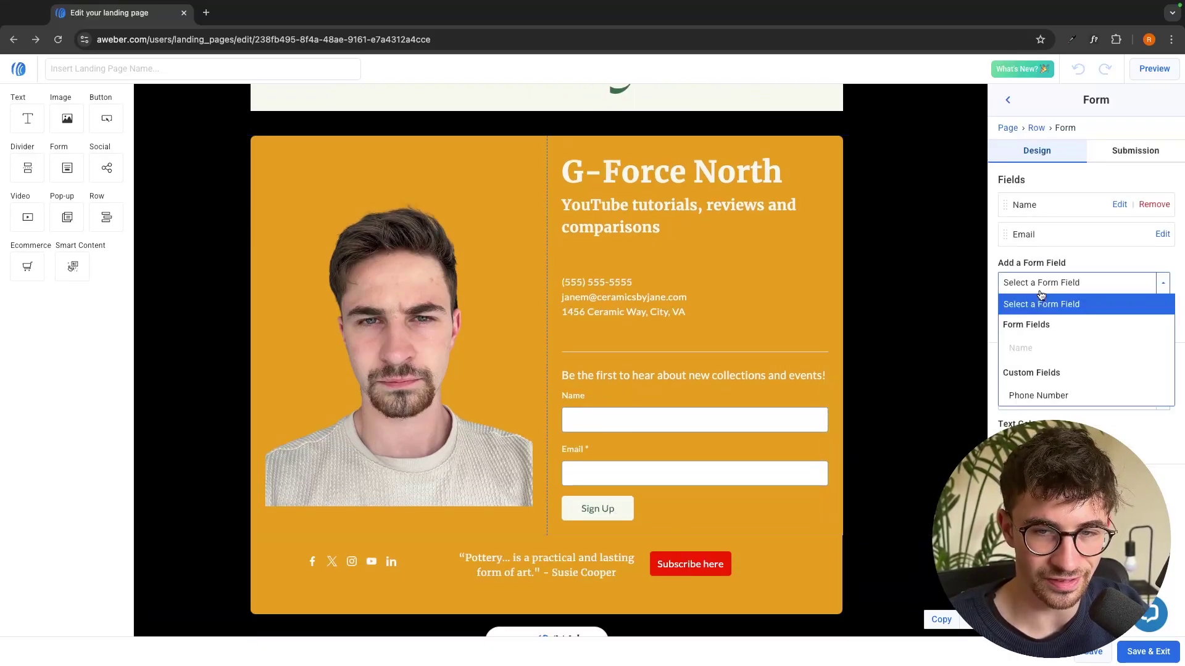
pyautogui.click(1049, 395)
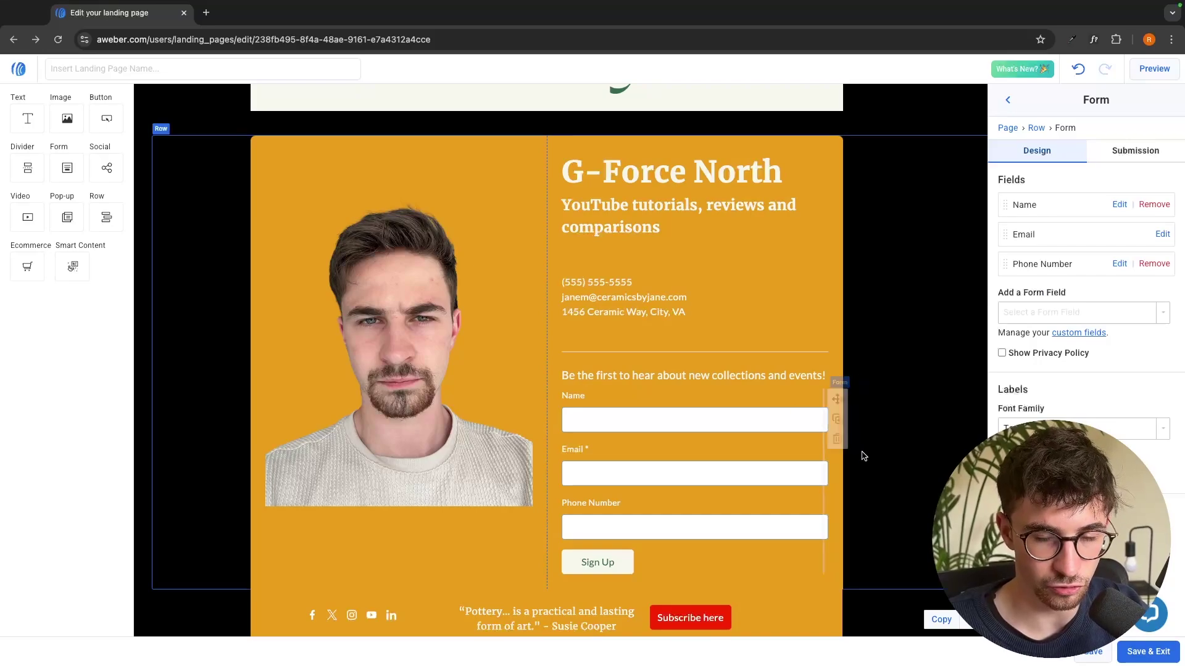
pyautogui.click(1148, 651)
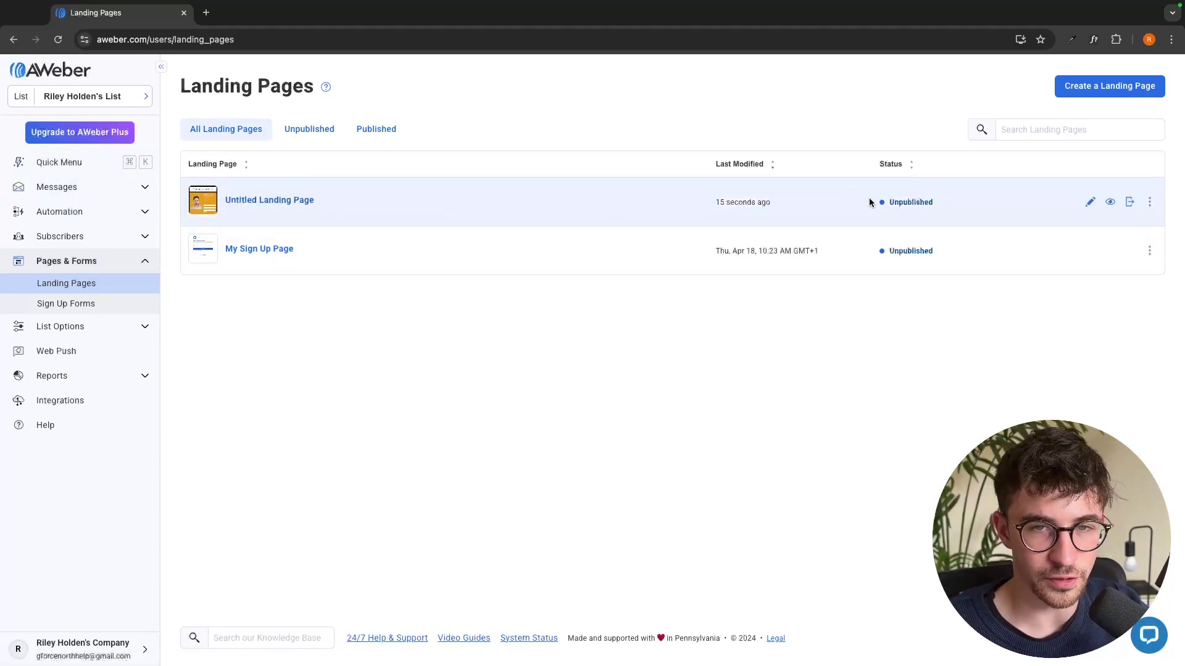
pyautogui.click(1149, 203)
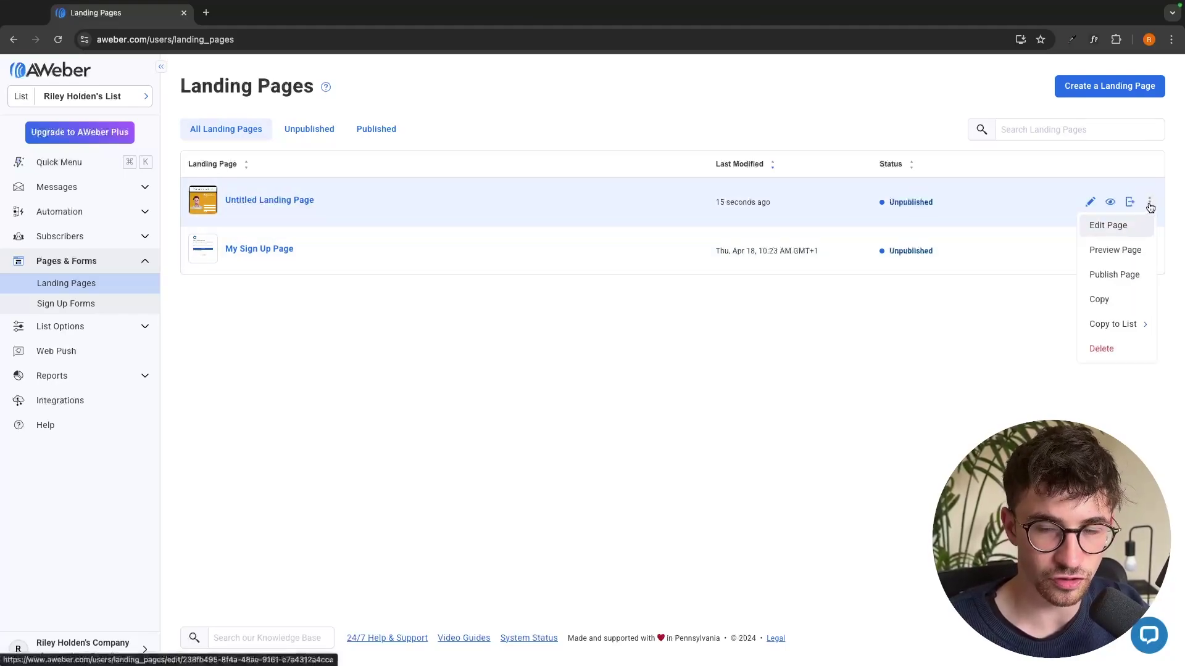
# Publish the Untitled Landing Page, dismiss the confirmation, and go to Sign Up Forms
pyautogui.click(1131, 276)
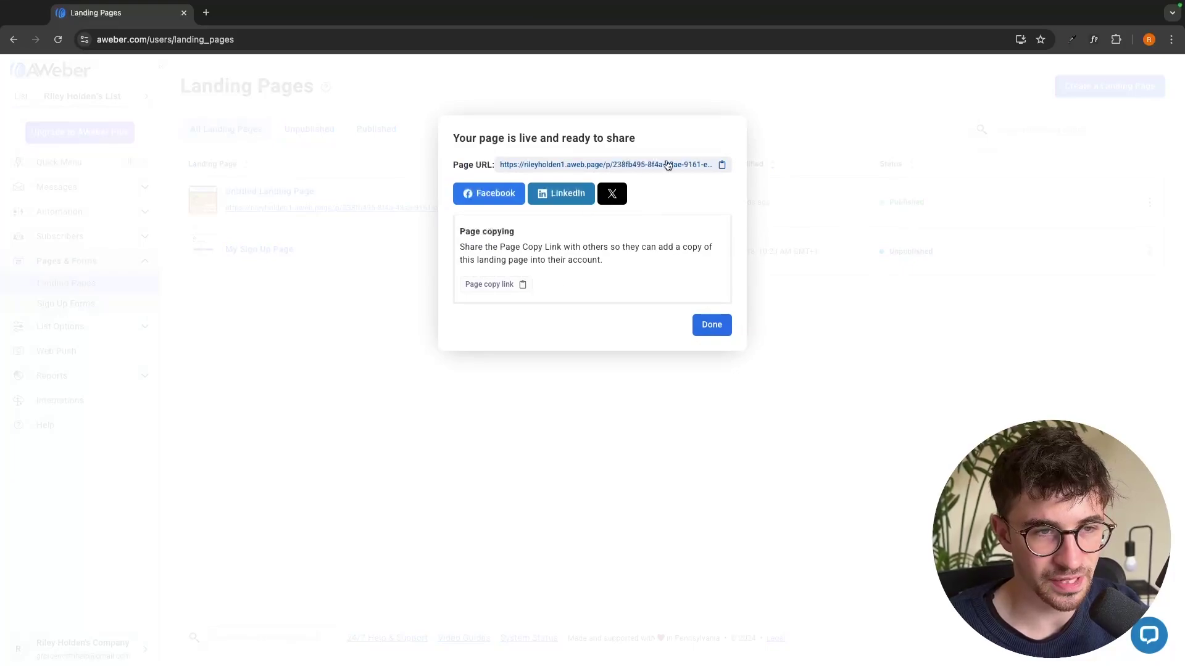
pyautogui.click(710, 324)
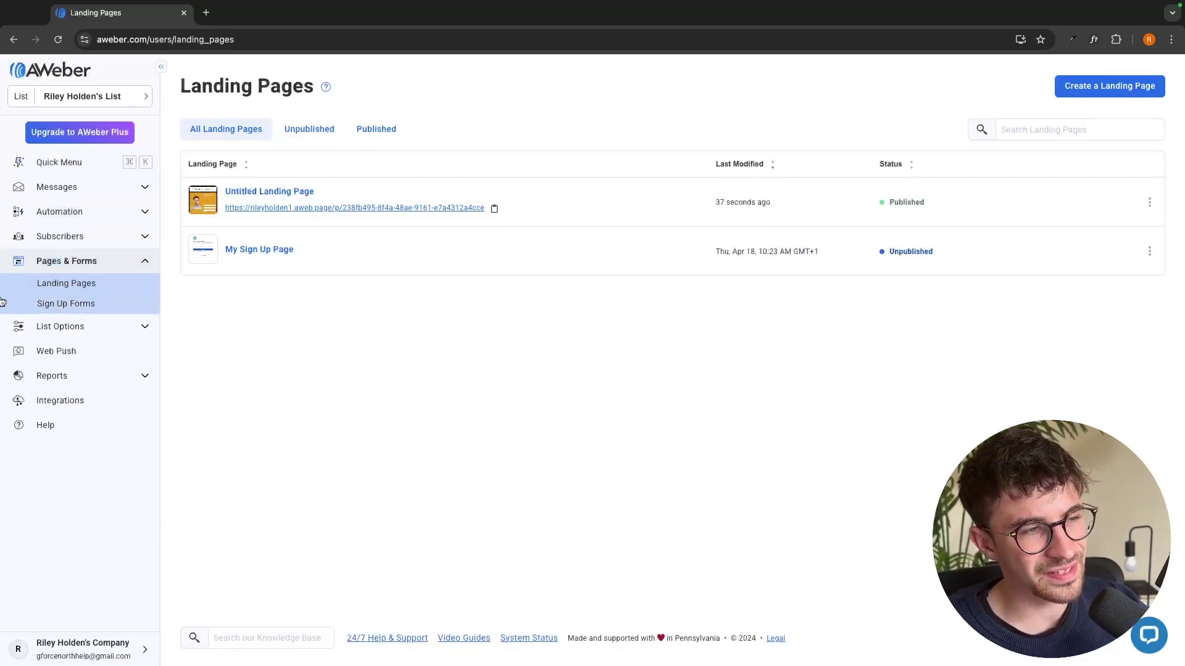
pyautogui.click(69, 308)
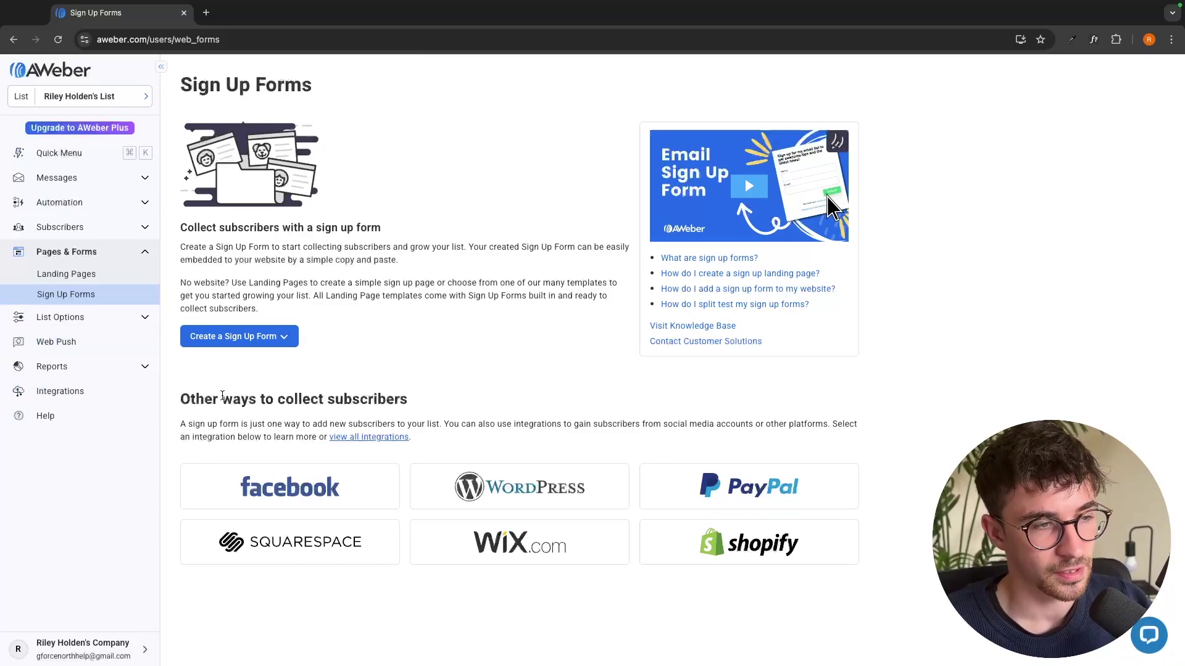
# Create a website sign-up form and load the Purple variant of the Sale template
pyautogui.click(208, 343)
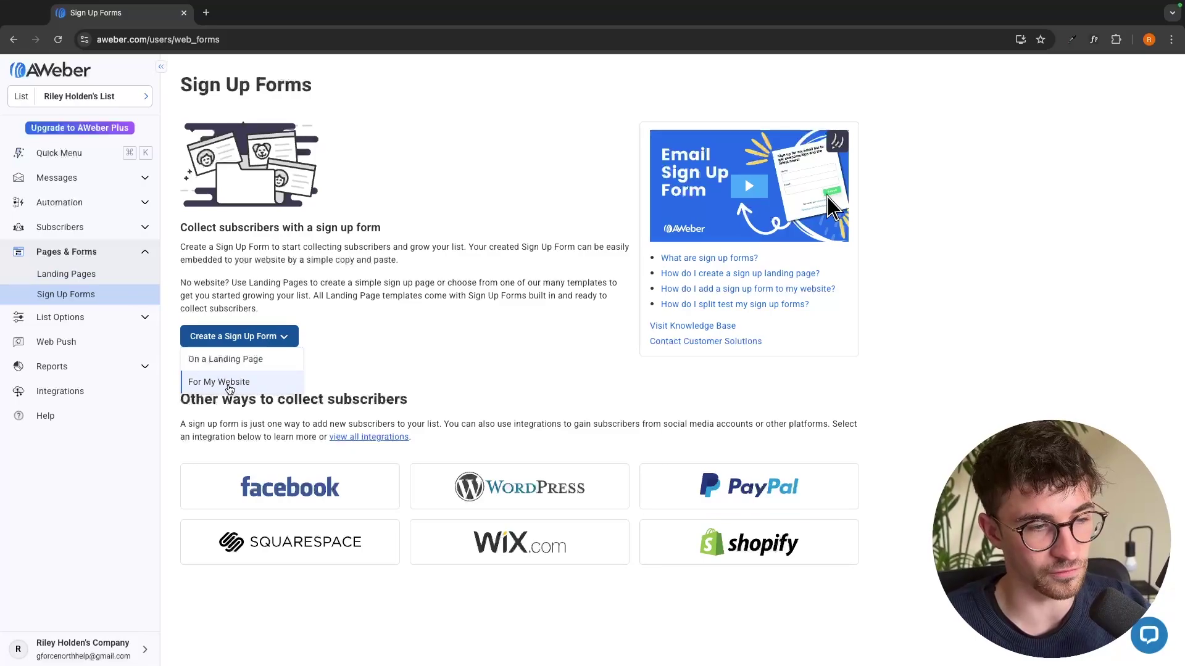
pyautogui.click(217, 385)
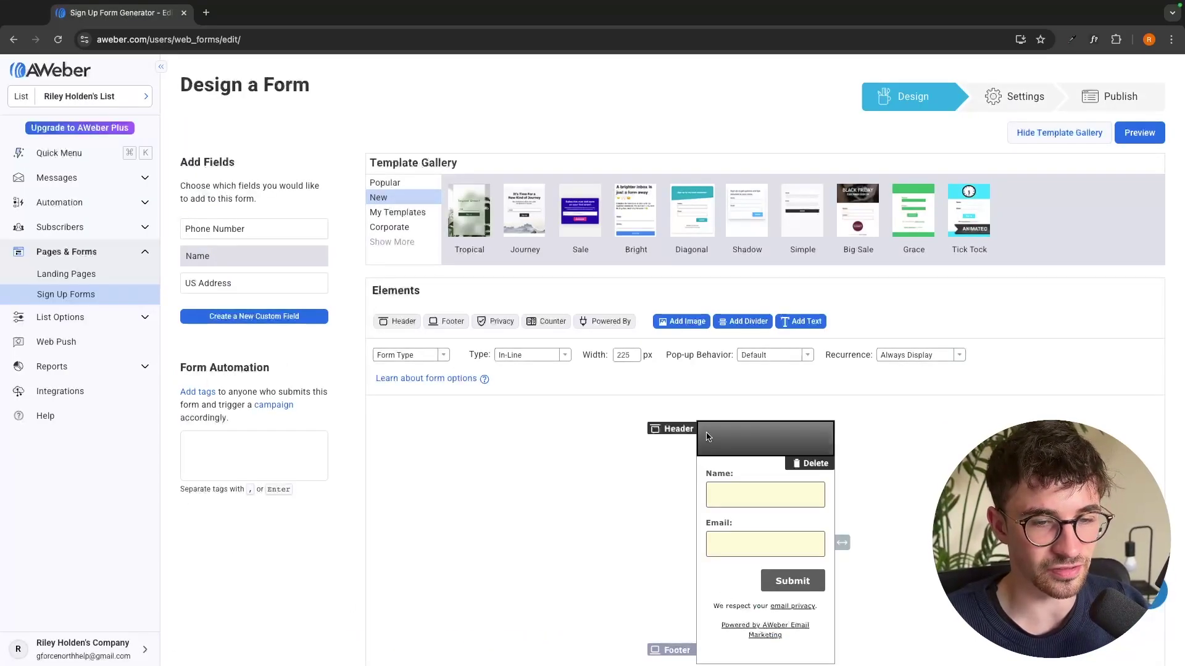
pyautogui.scroll(-3, 707, 437)
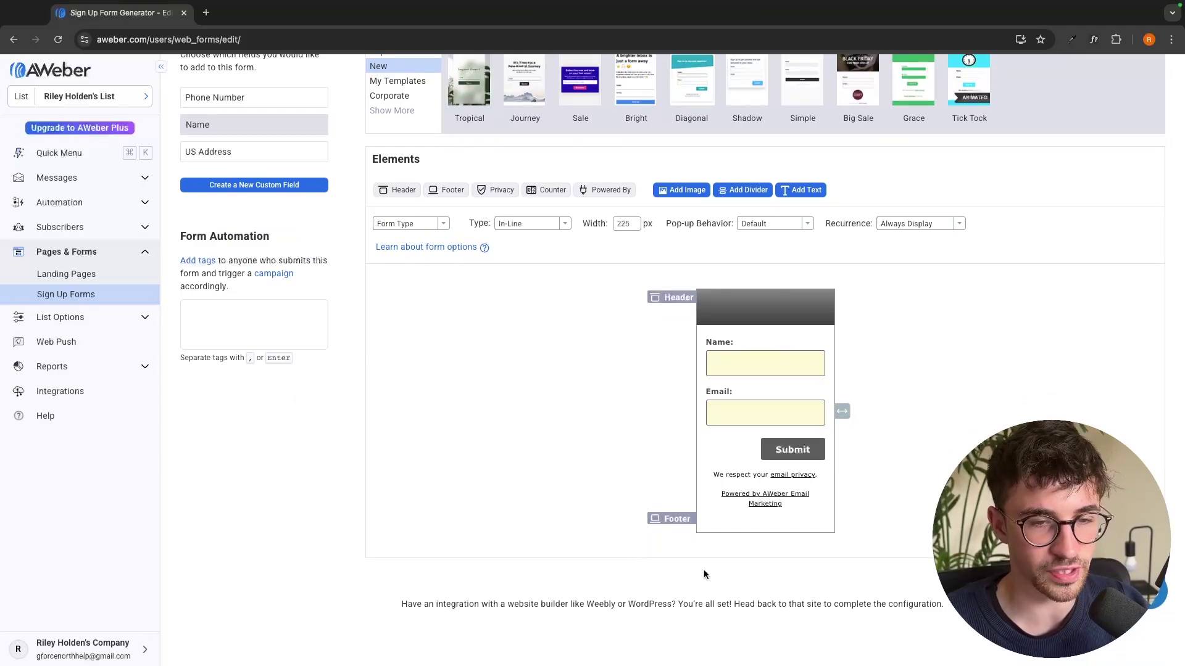
pyautogui.scroll(2, 481, 163)
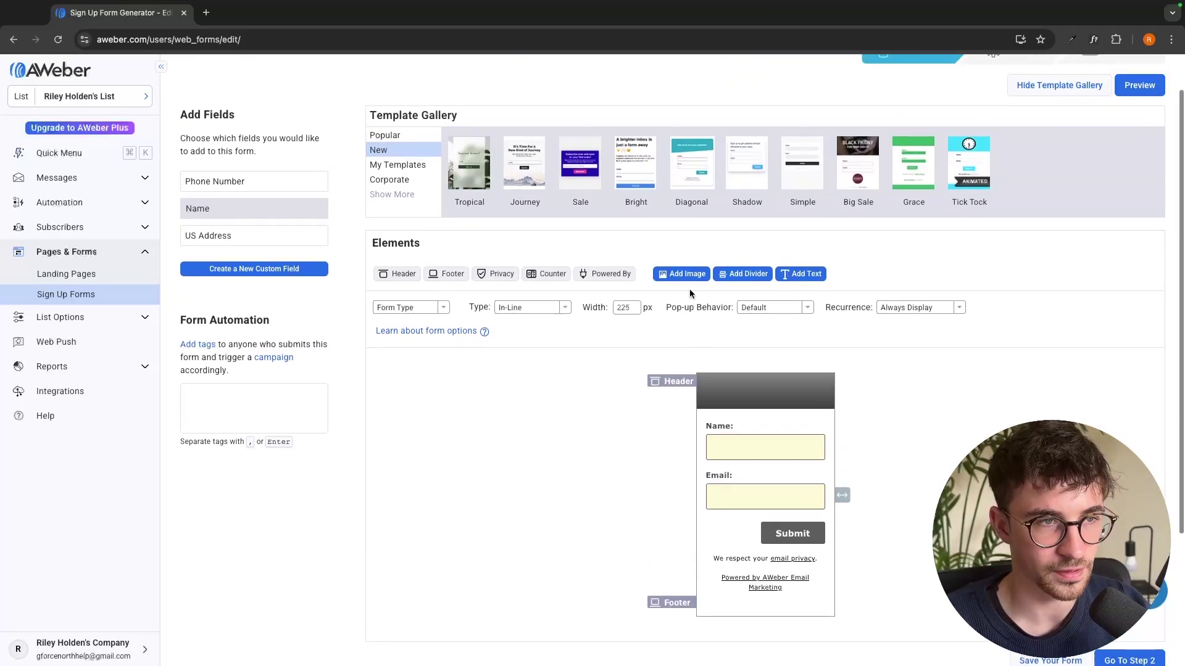
pyautogui.click(481, 163)
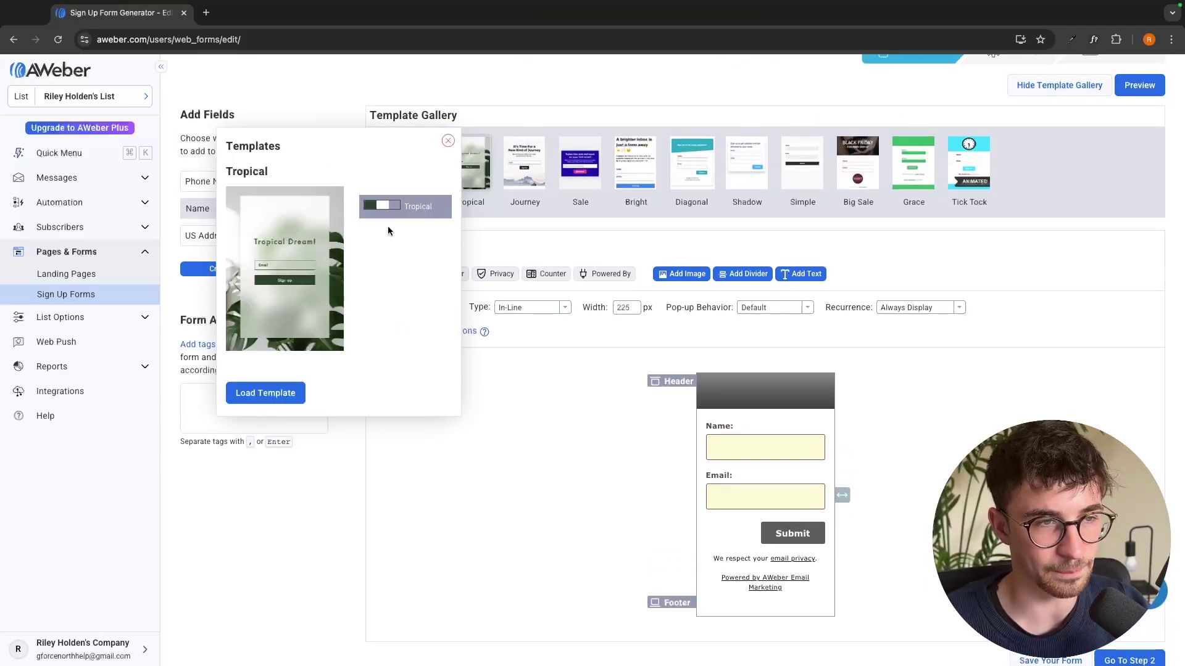
pyautogui.click(566, 168)
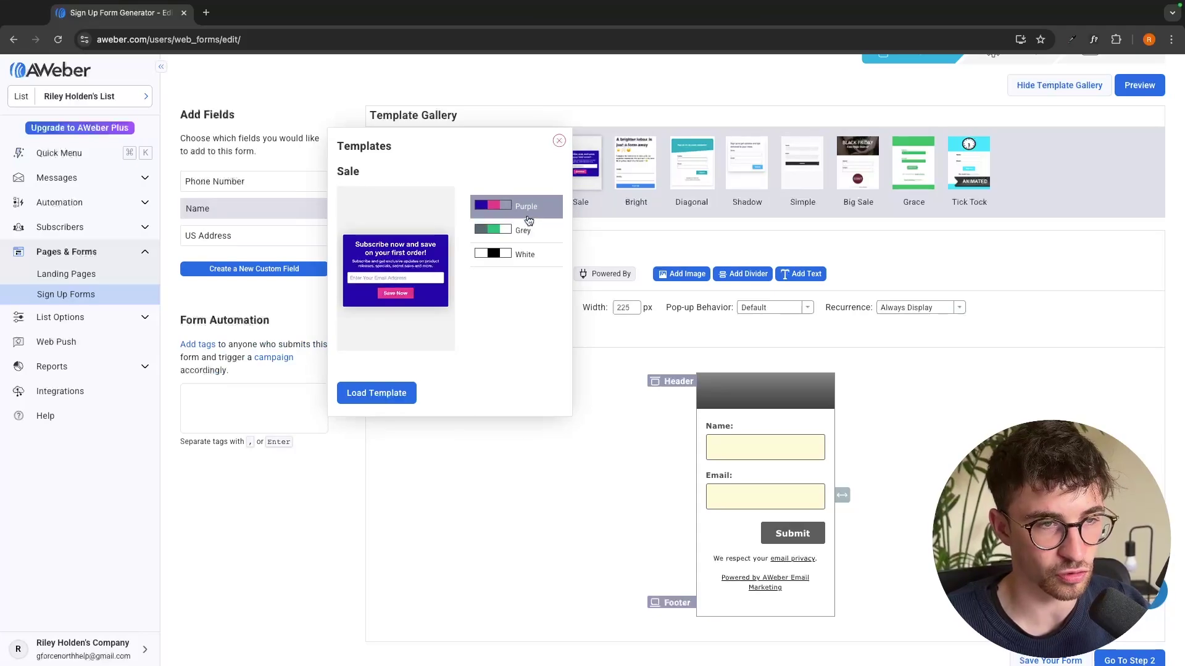
pyautogui.click(380, 395)
pyautogui.scroll(-1, 577, 375)
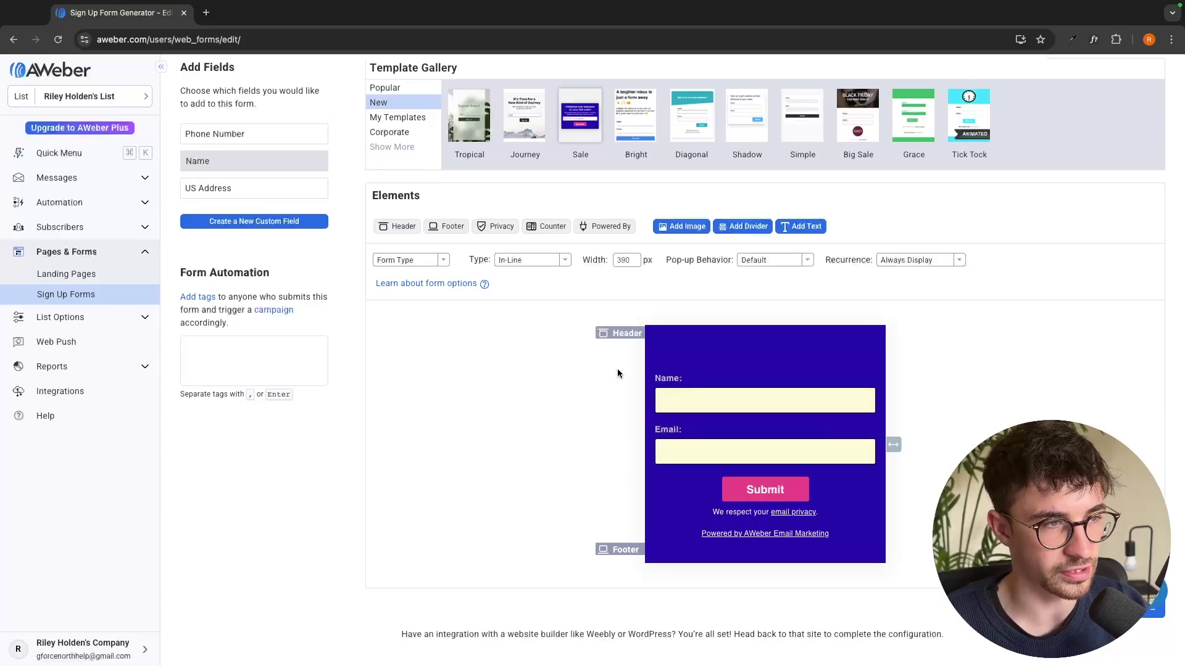
# Create a custom field renamed 'Phone Numberr' after the duplicate-name error and save it
pyautogui.click(240, 218)
pyautogui.scroll(-1, 506, 352)
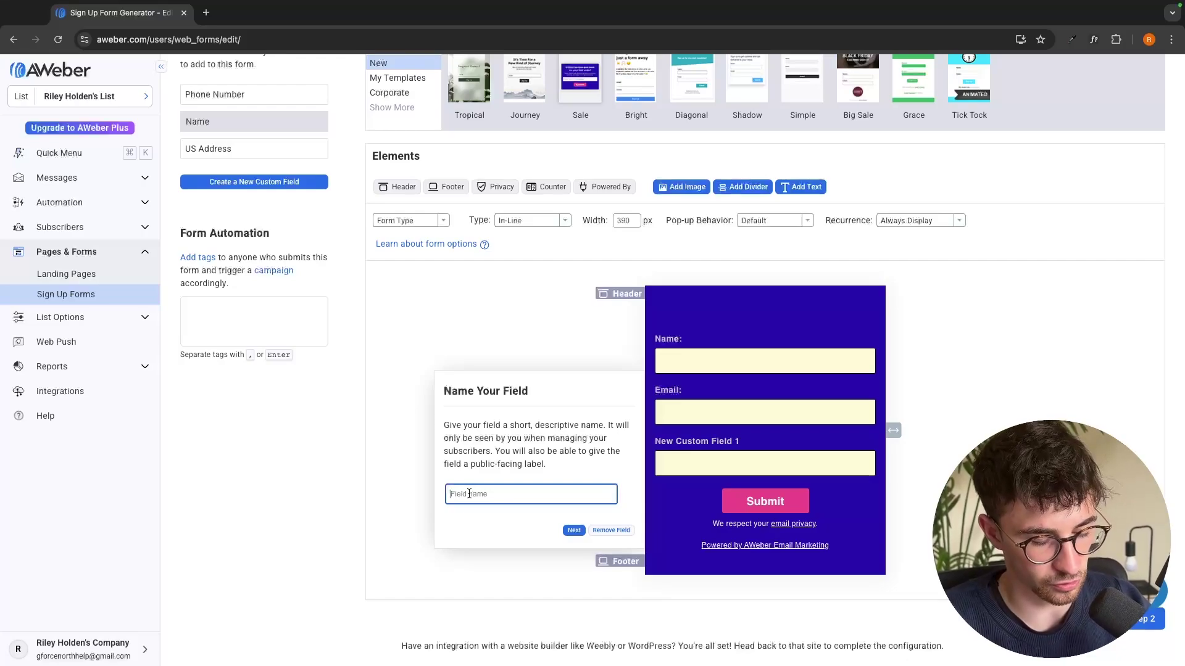
pyautogui.write('Phone Number')
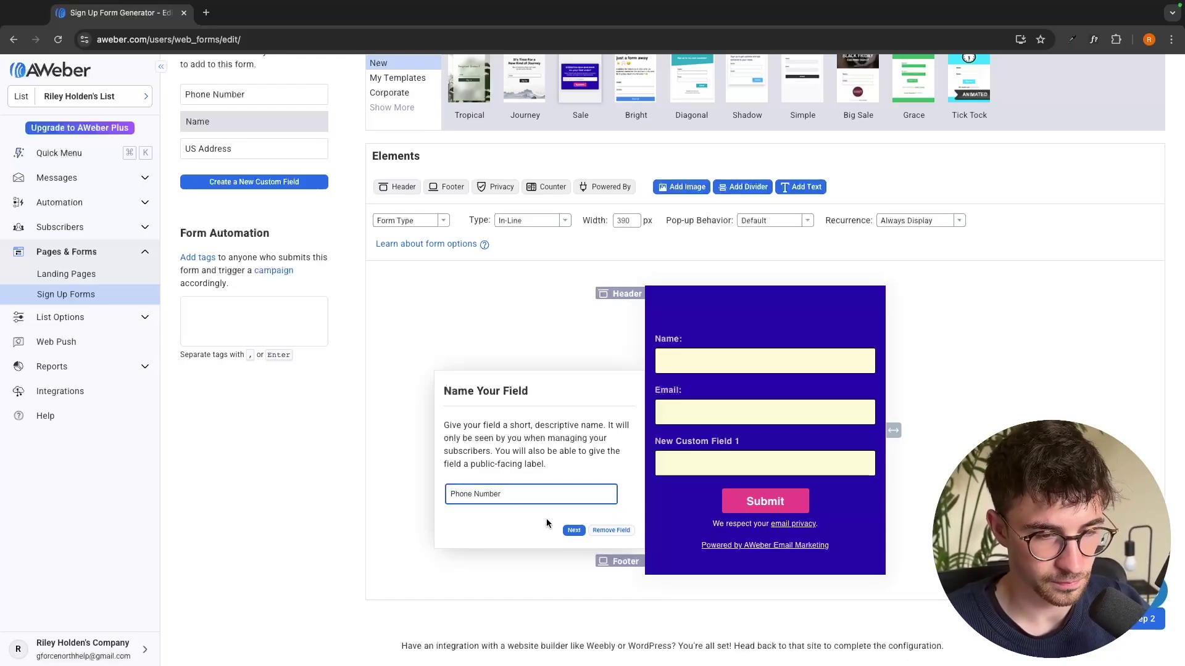
pyautogui.click(573, 530)
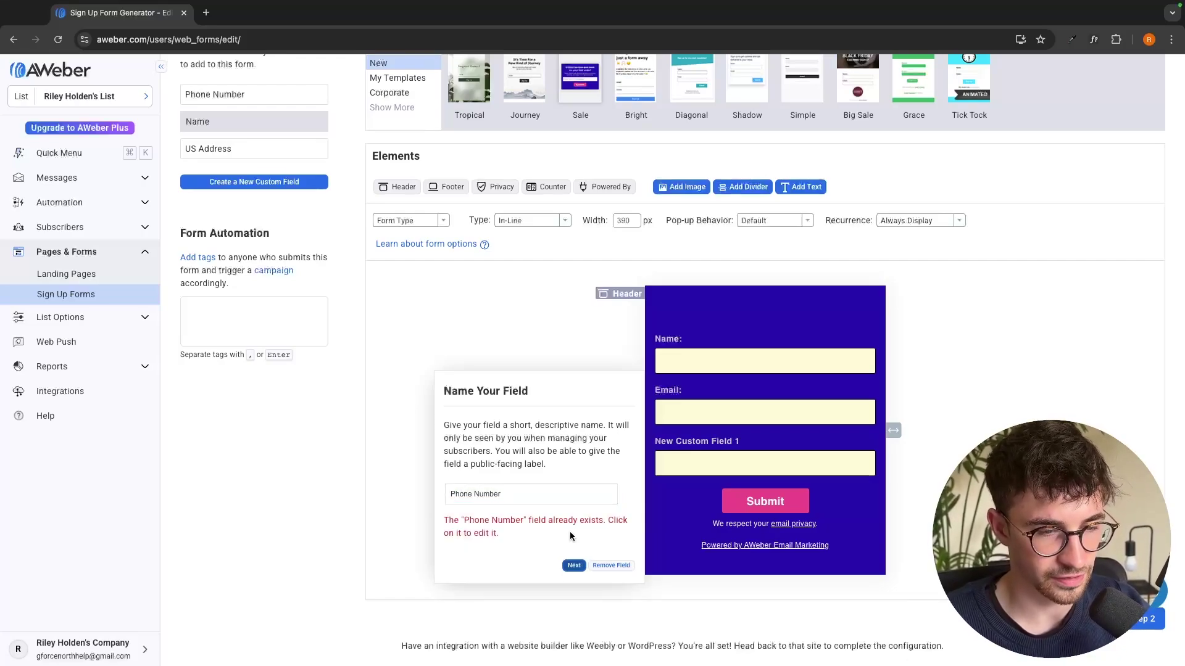
pyautogui.click(502, 491)
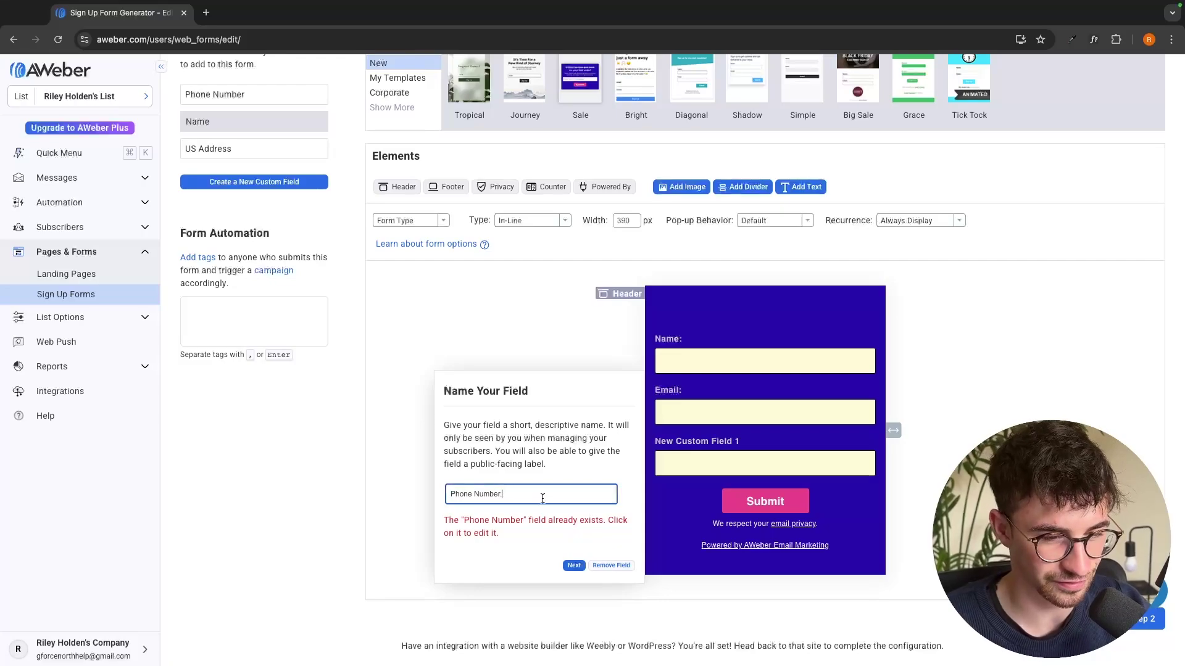
pyautogui.write('r')
pyautogui.click(573, 566)
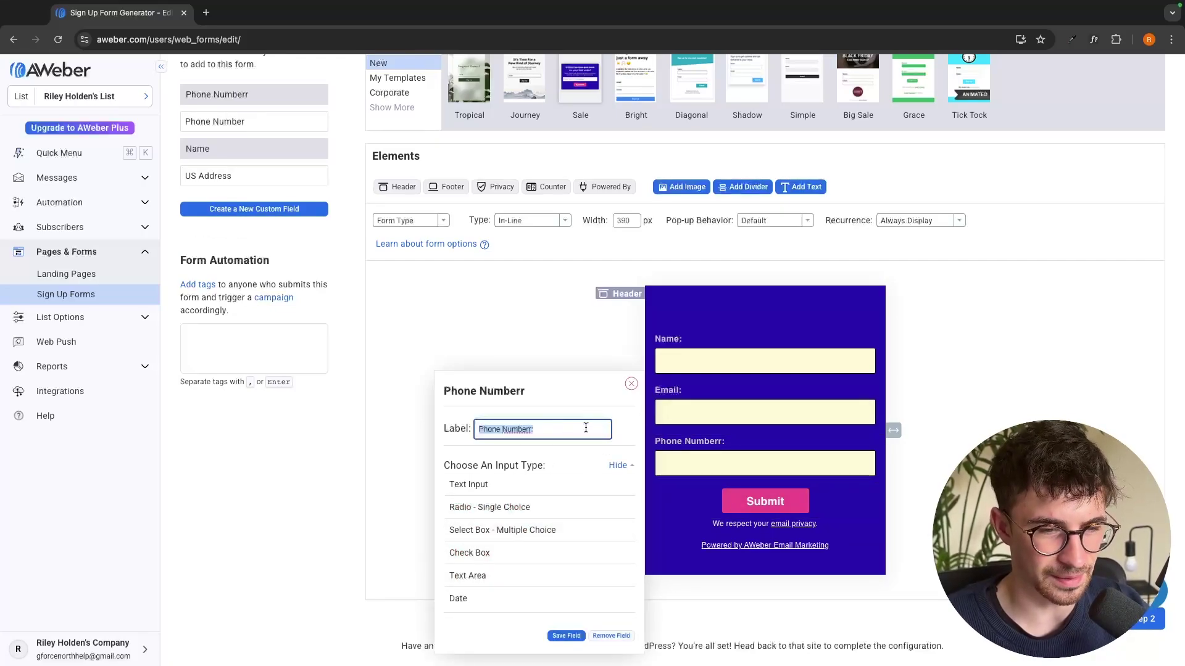
pyautogui.scroll(-1, 621, 378)
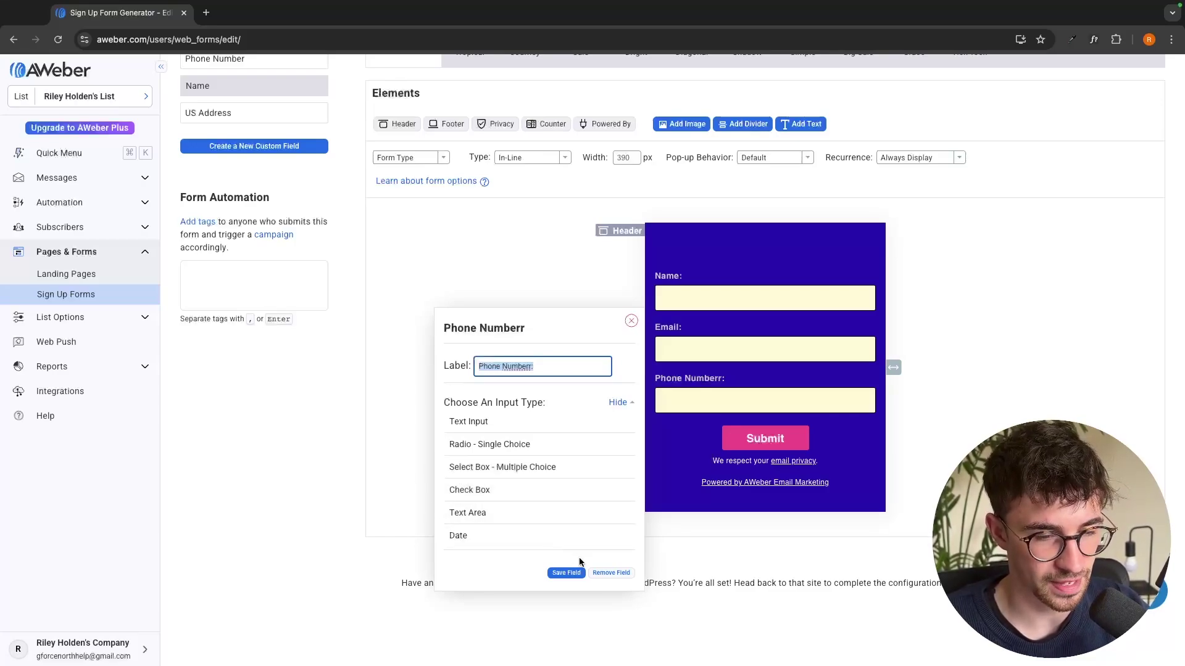
pyautogui.click(565, 579)
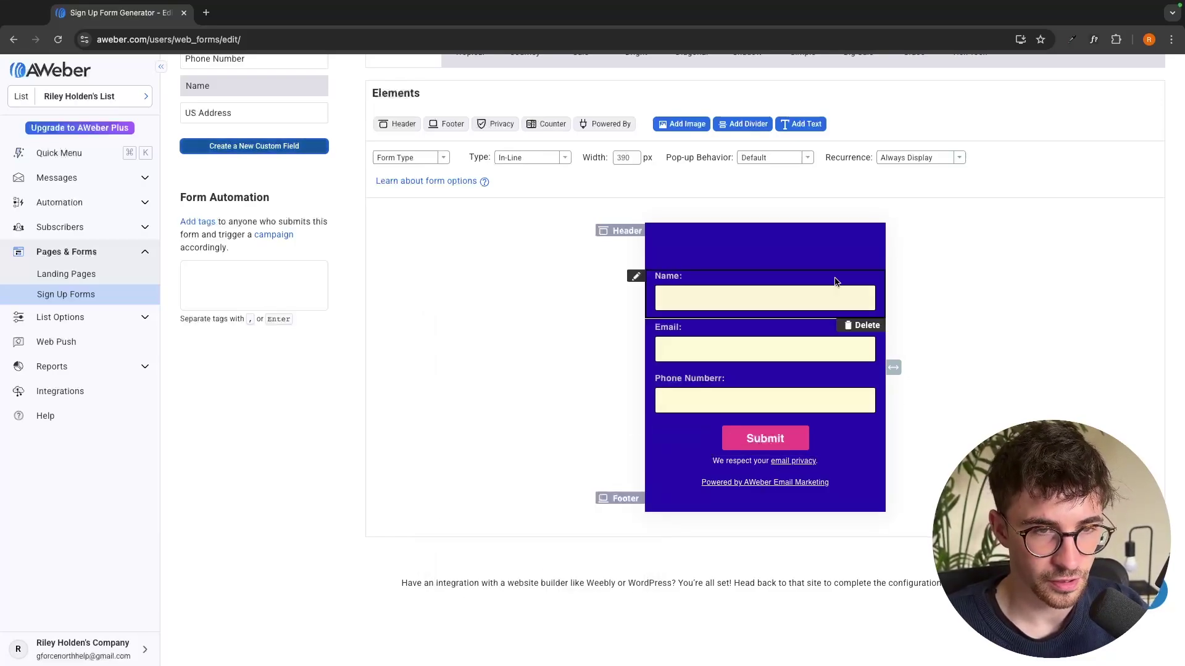
# Try a yellow header background, then cancel to keep the black header
pyautogui.scroll(1, 702, 254)
pyautogui.click(702, 254)
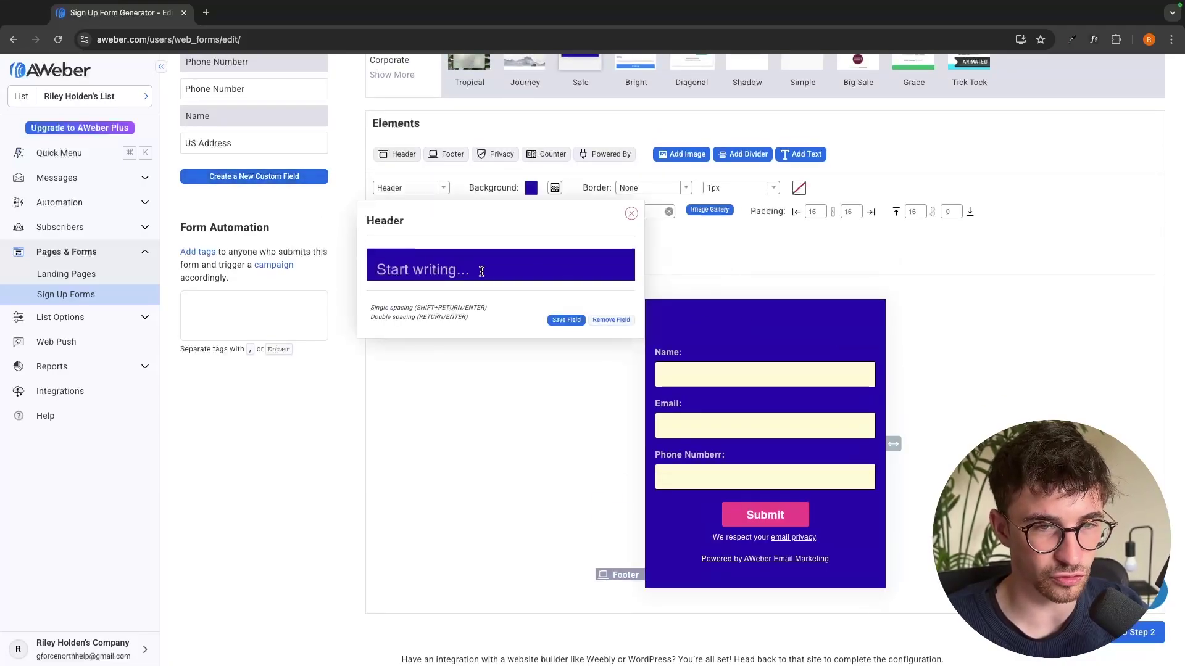
pyautogui.click(531, 188)
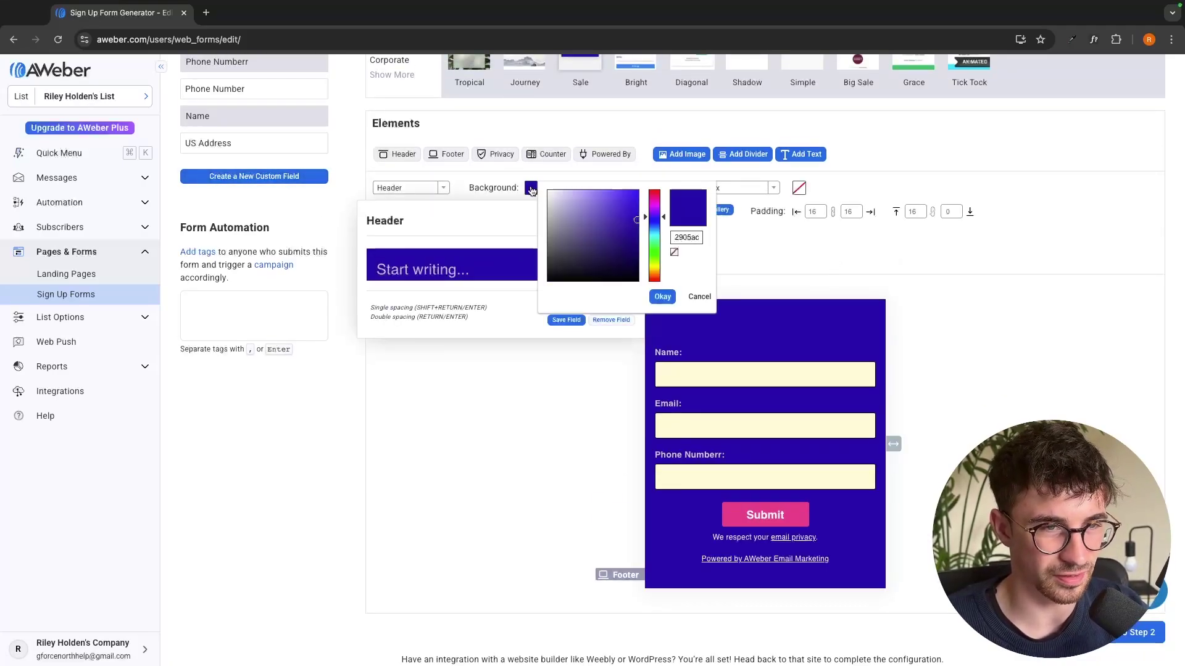
pyautogui.click(579, 215)
pyautogui.moveTo(579, 214); pyautogui.dragTo(570, 292)
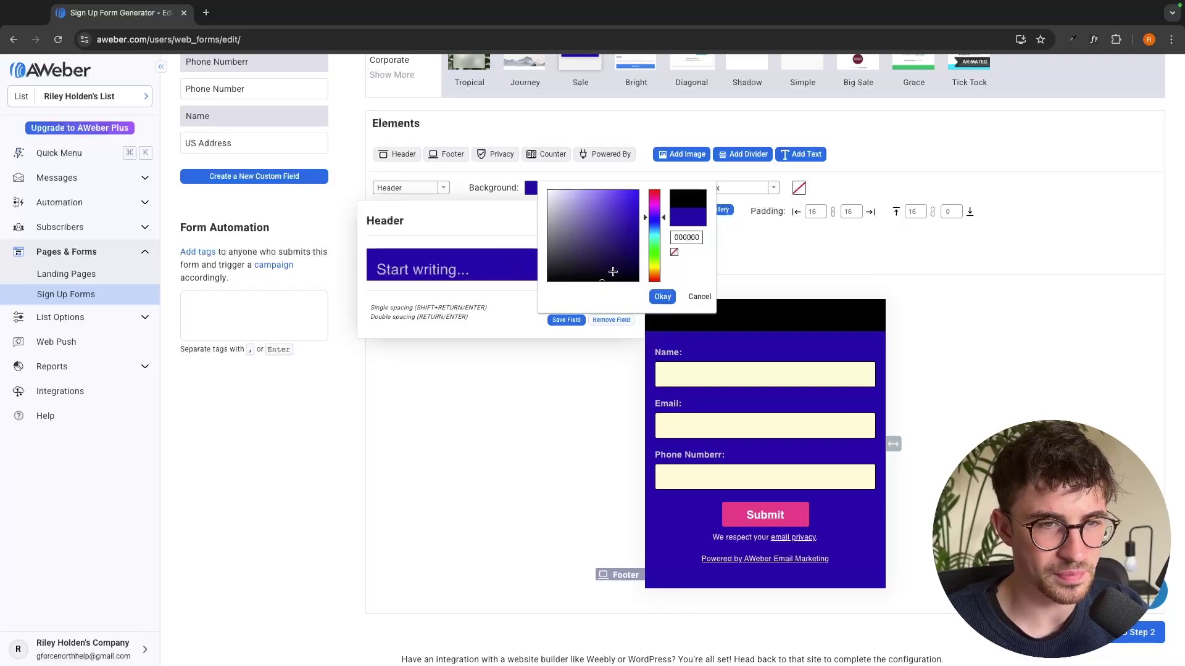
pyautogui.moveTo(658, 215); pyautogui.dragTo(659, 269)
pyautogui.click(637, 192)
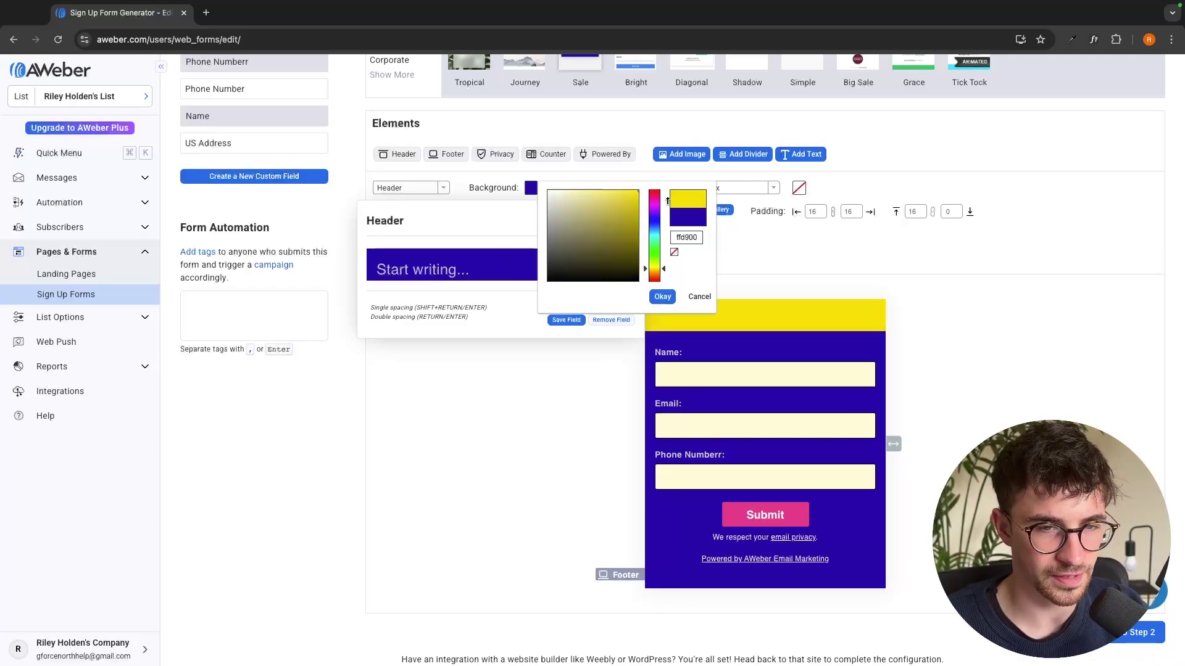
pyautogui.click(731, 341)
# Try a gold Submit button colour, then cancel to keep the pink button
pyautogui.click(765, 515)
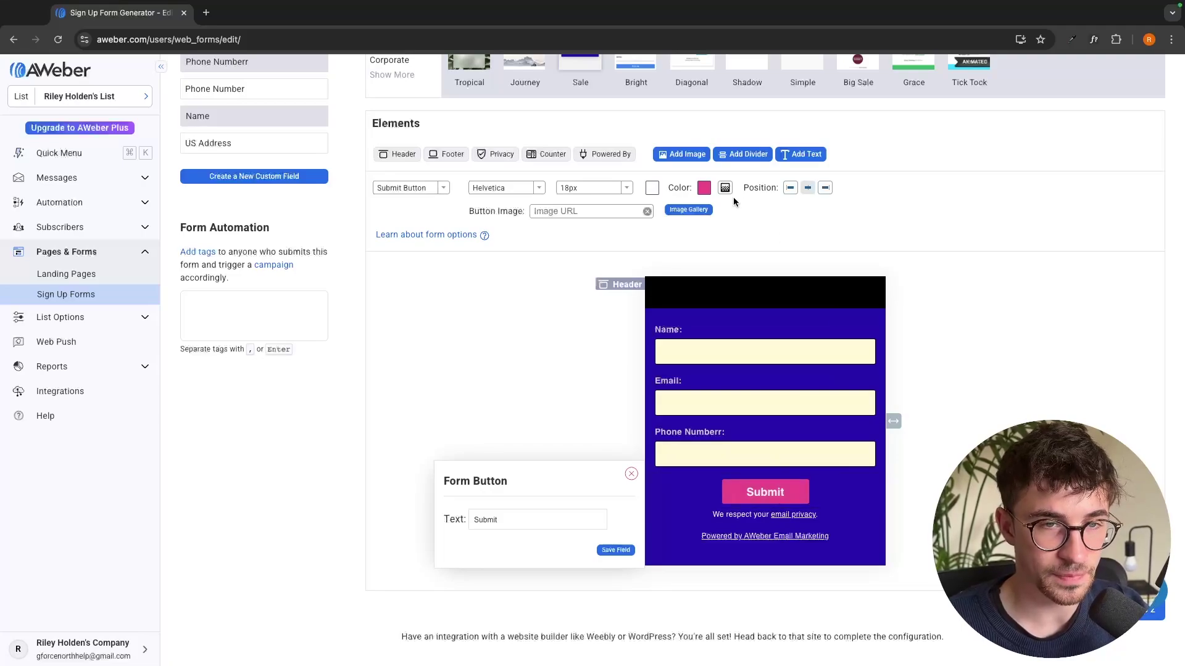
pyautogui.click(704, 188)
pyautogui.click(806, 222)
pyautogui.moveTo(827, 198)
pyautogui.mouseDown()
pyautogui.moveTo(827, 270)
pyautogui.moveTo(826, 245)
pyautogui.mouseUp()
pyautogui.click(553, 326)
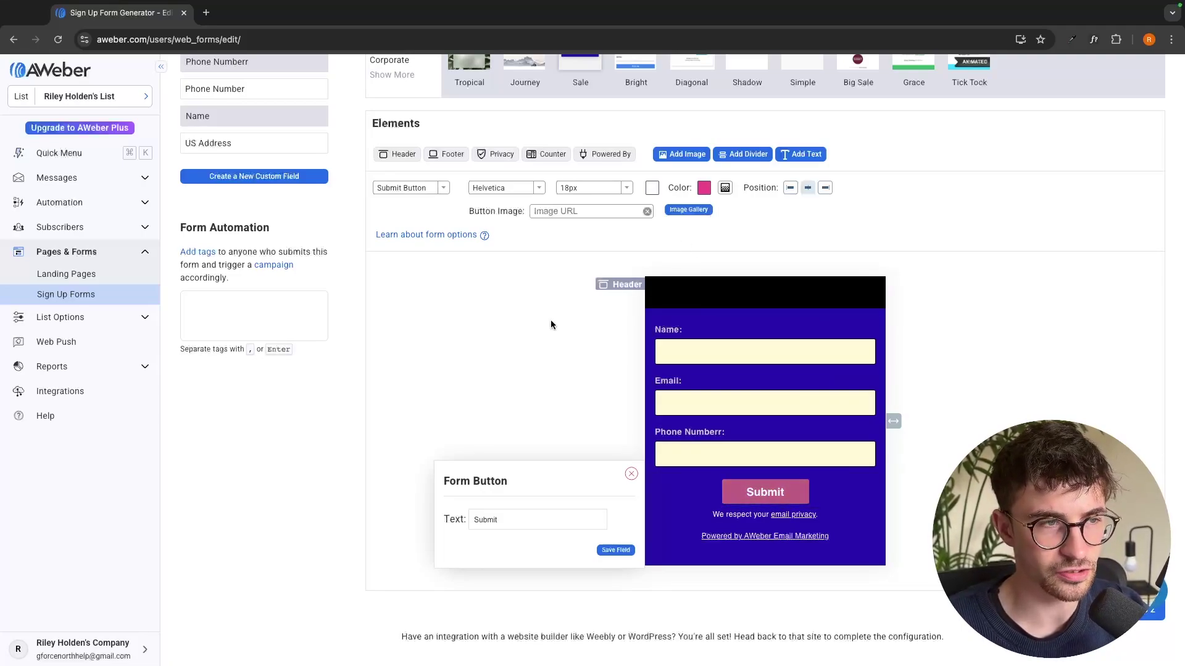
pyautogui.scroll(2, 831, 323)
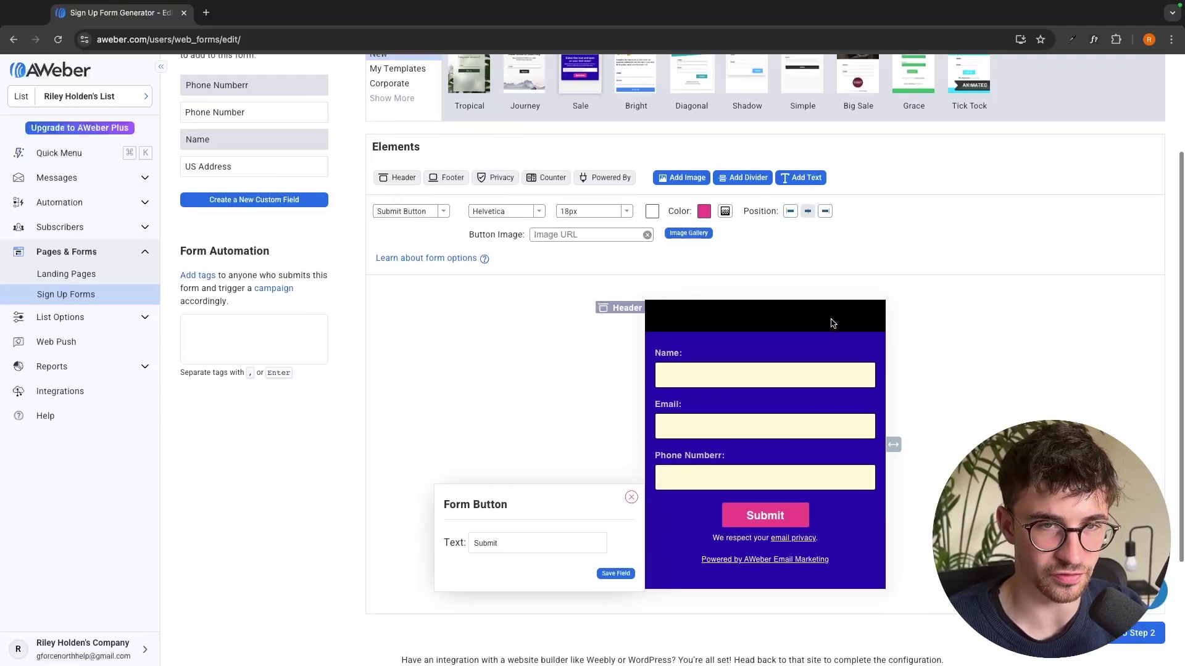
pyautogui.scroll(-5, 960, 354)
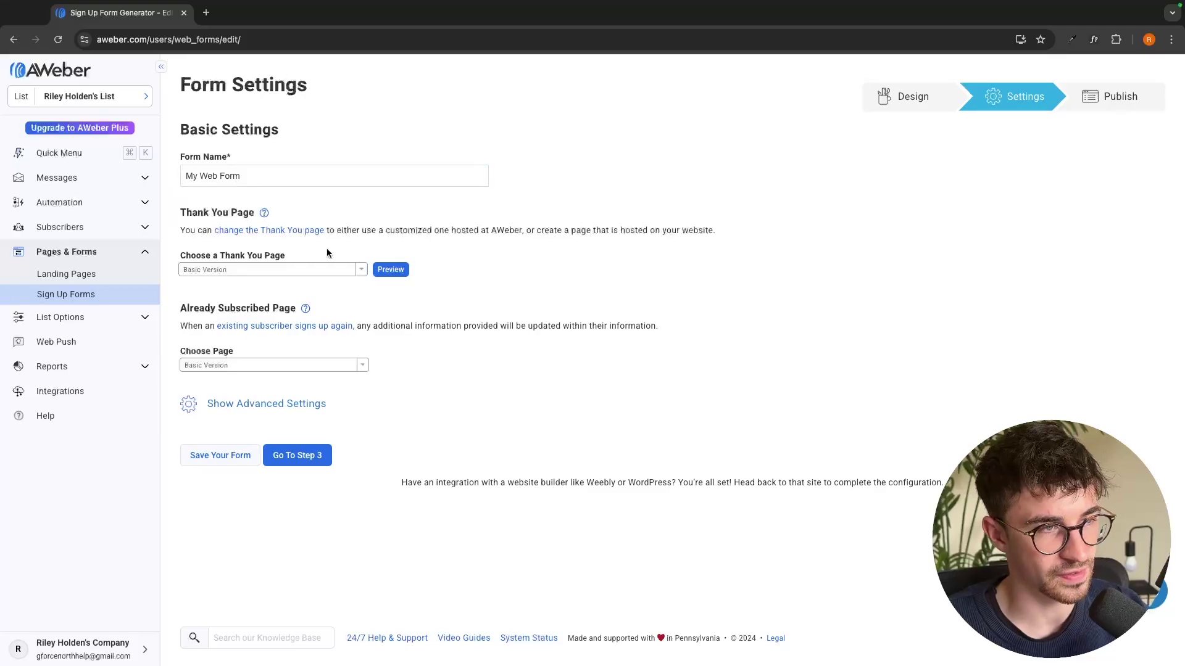
# Rename the sign-up form to 'Test' and save it
pyautogui.click(262, 177)
pyautogui.press('super+a')
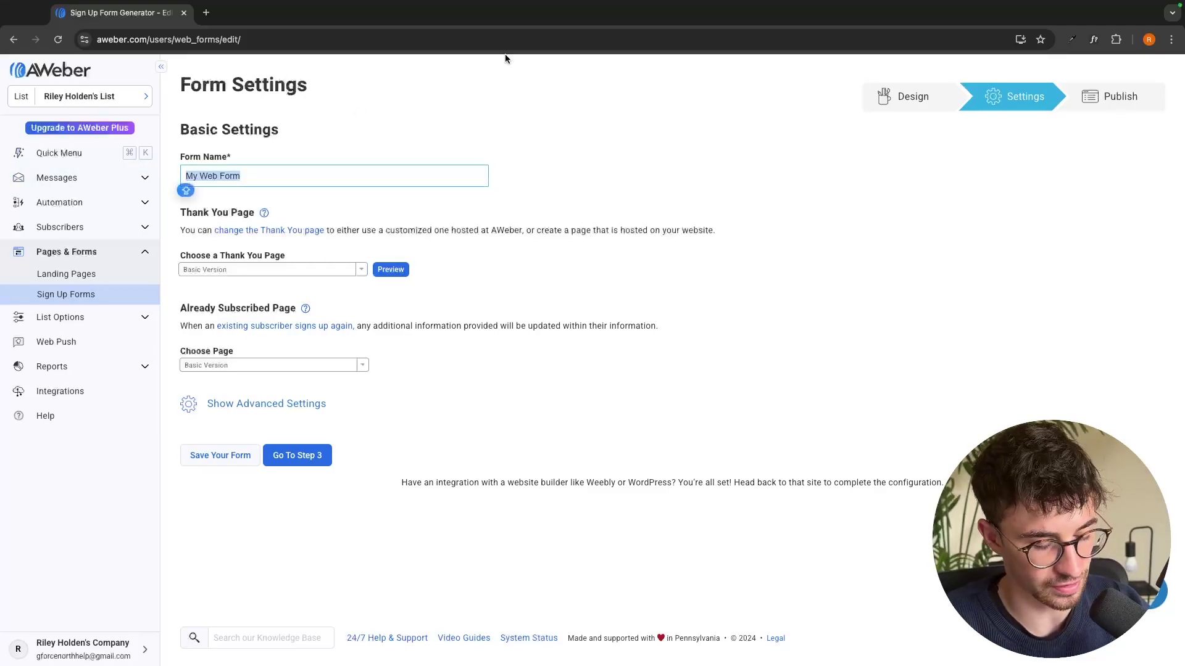
pyautogui.write('Test')
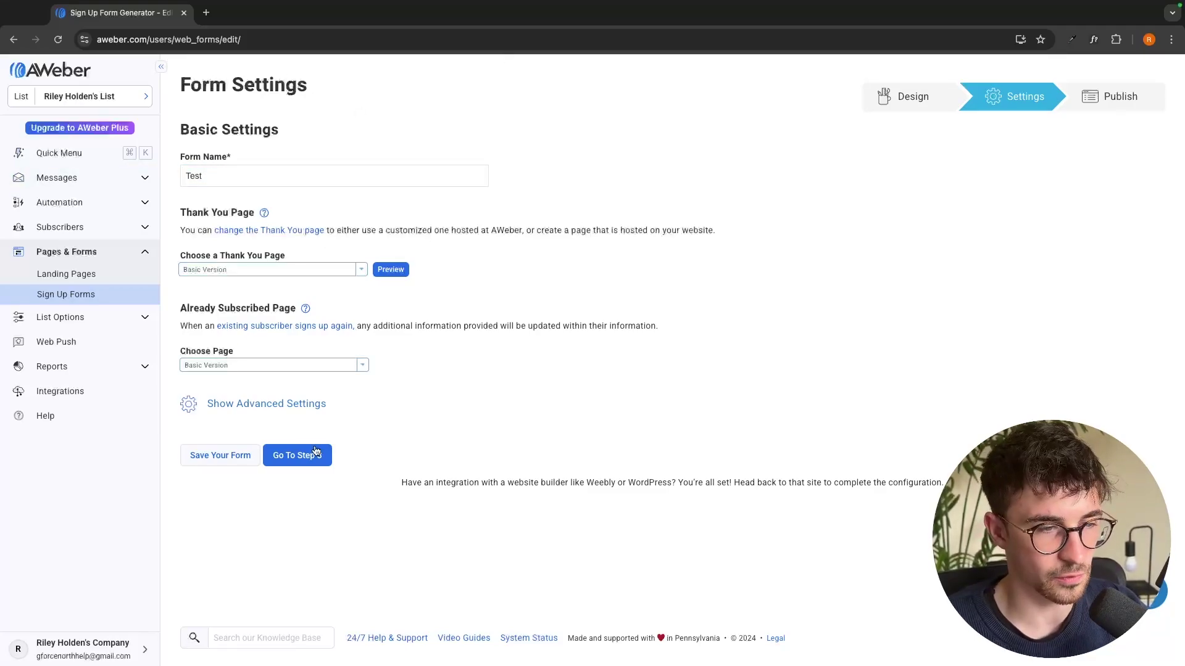
pyautogui.click(314, 454)
pyautogui.click(872, 219)
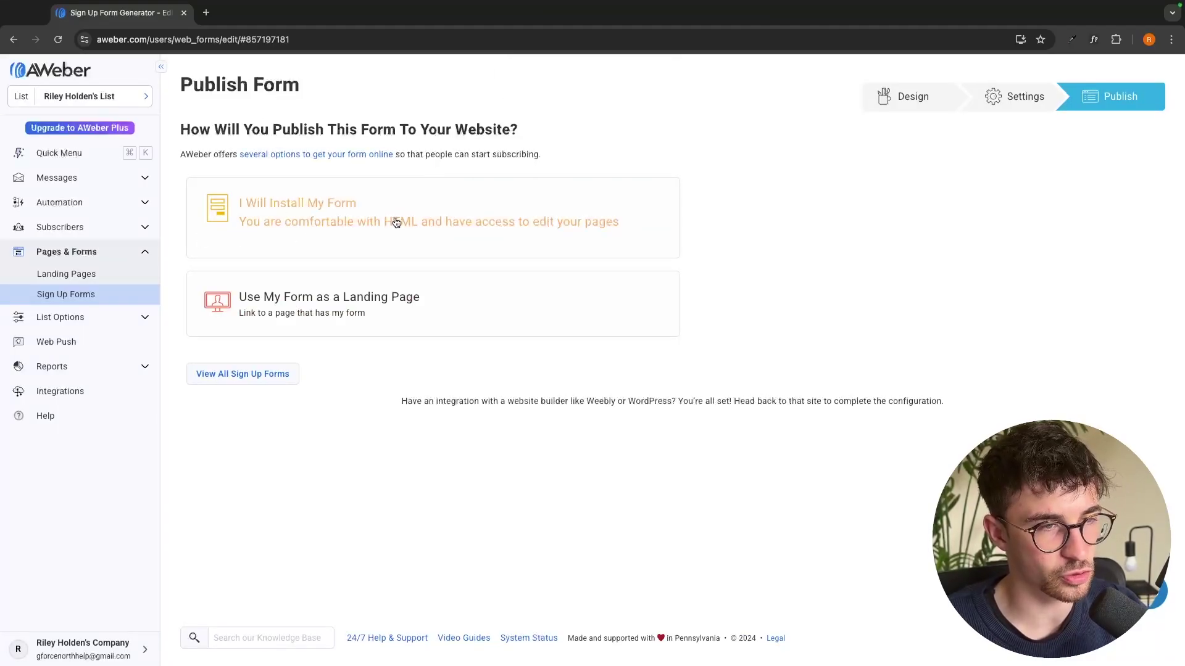
# Choose to install the form yourself and select its Raw HTML version code
pyautogui.click(320, 222)
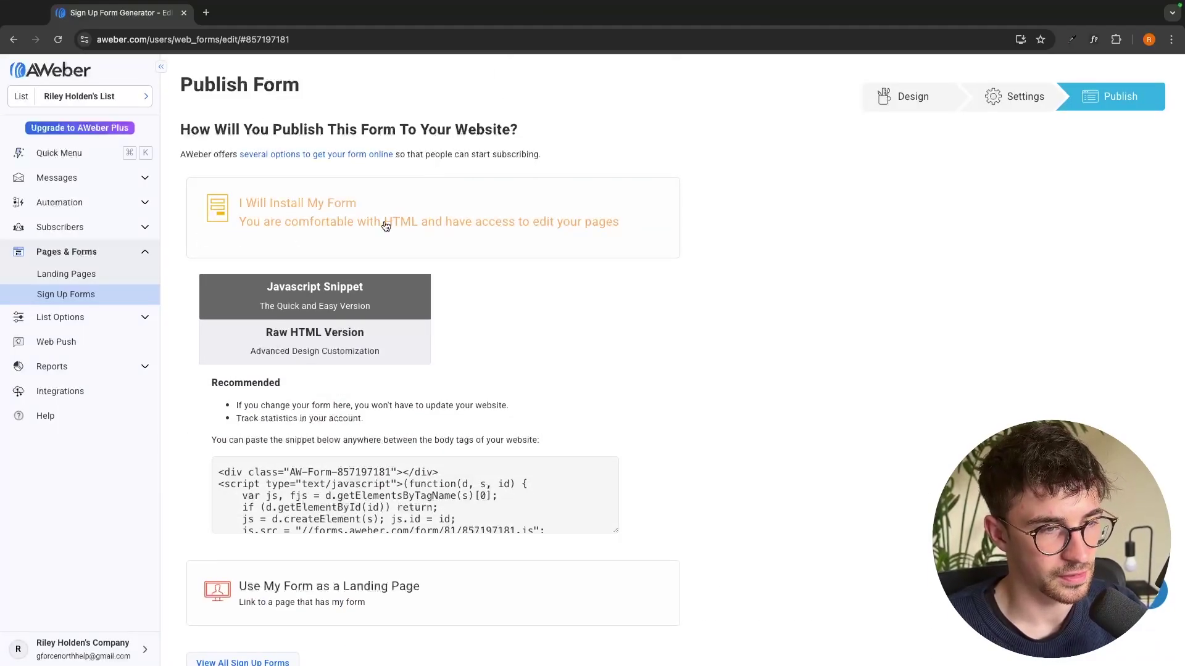
pyautogui.scroll(-1, 559, 340)
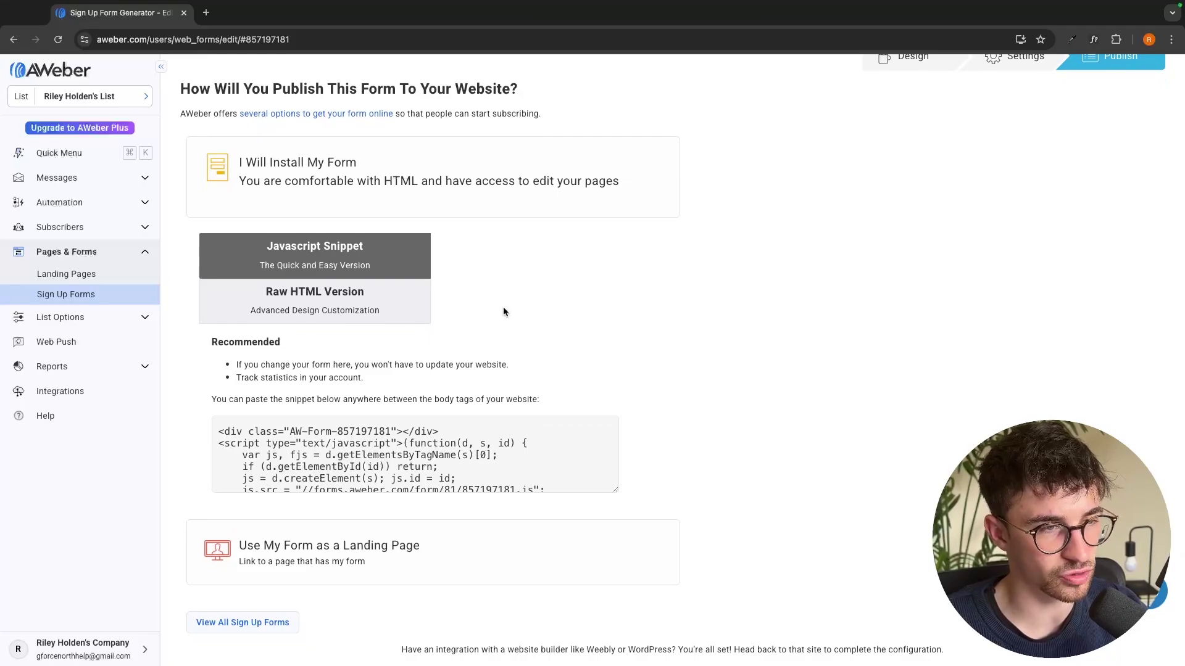
pyautogui.scroll(-1, 503, 312)
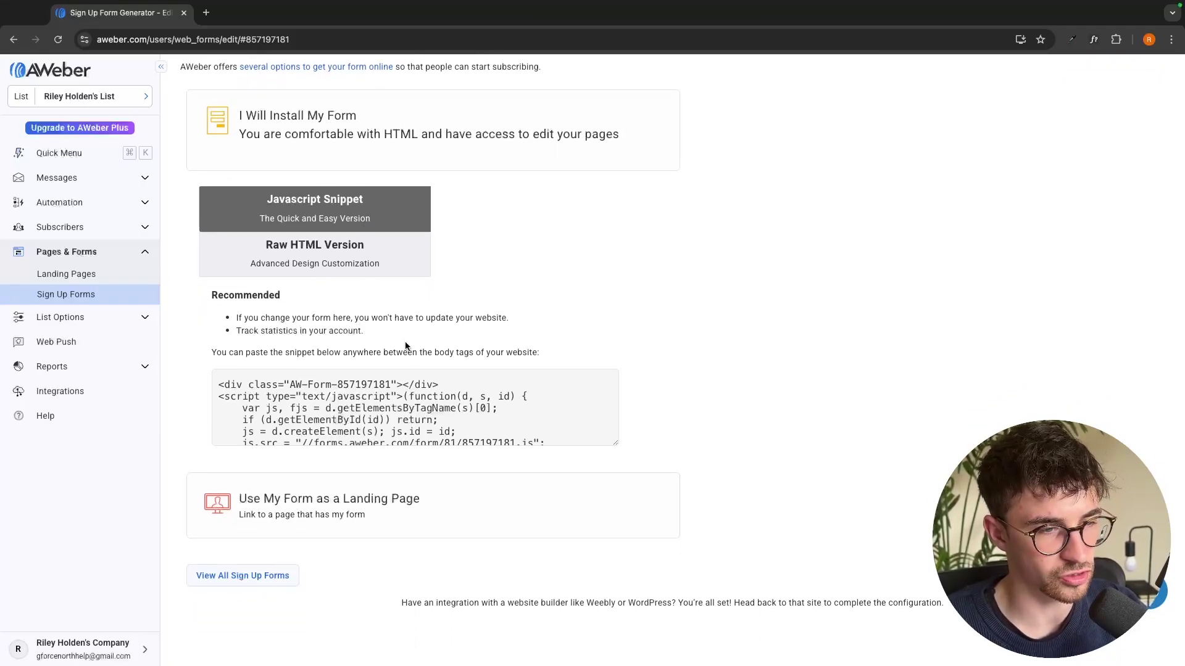
pyautogui.scroll(-2, 403, 411)
pyautogui.click(351, 271)
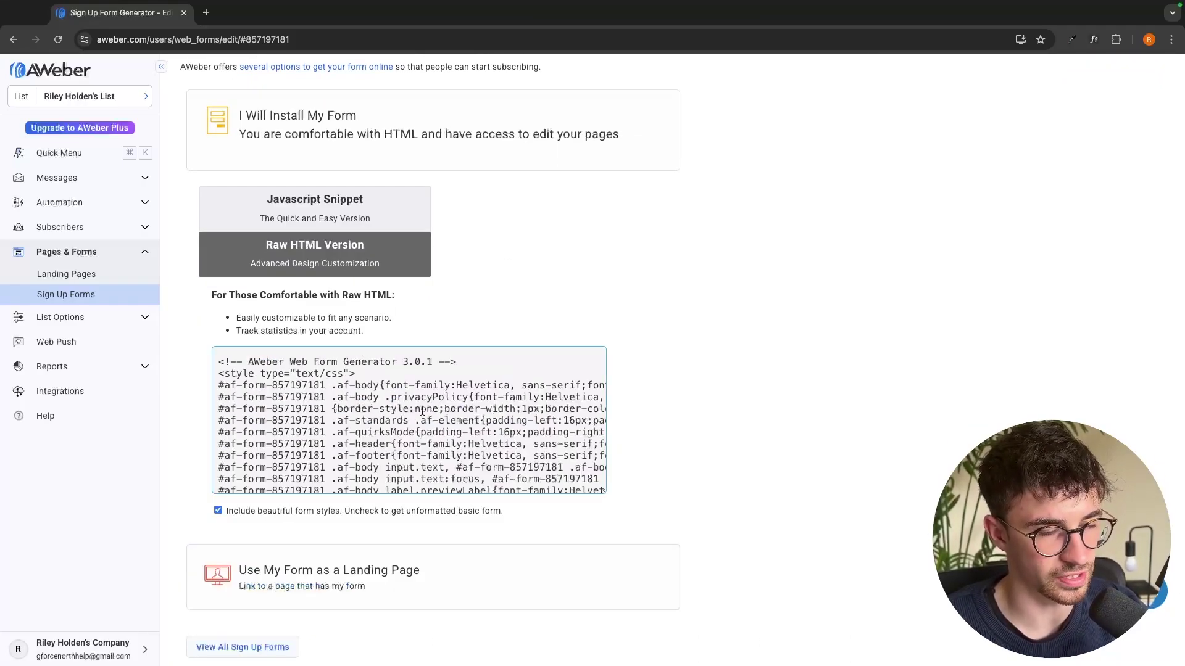
pyautogui.scroll(-20, 422, 410)
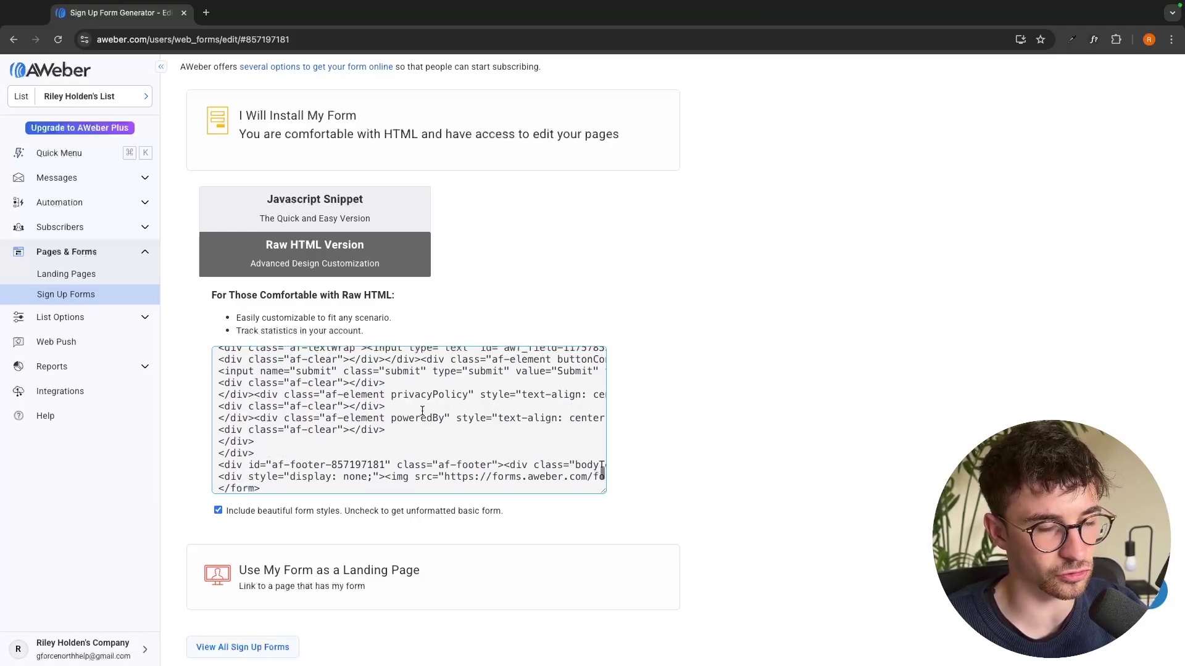
pyautogui.scroll(-3, 422, 411)
pyautogui.scroll(20, 472, 463)
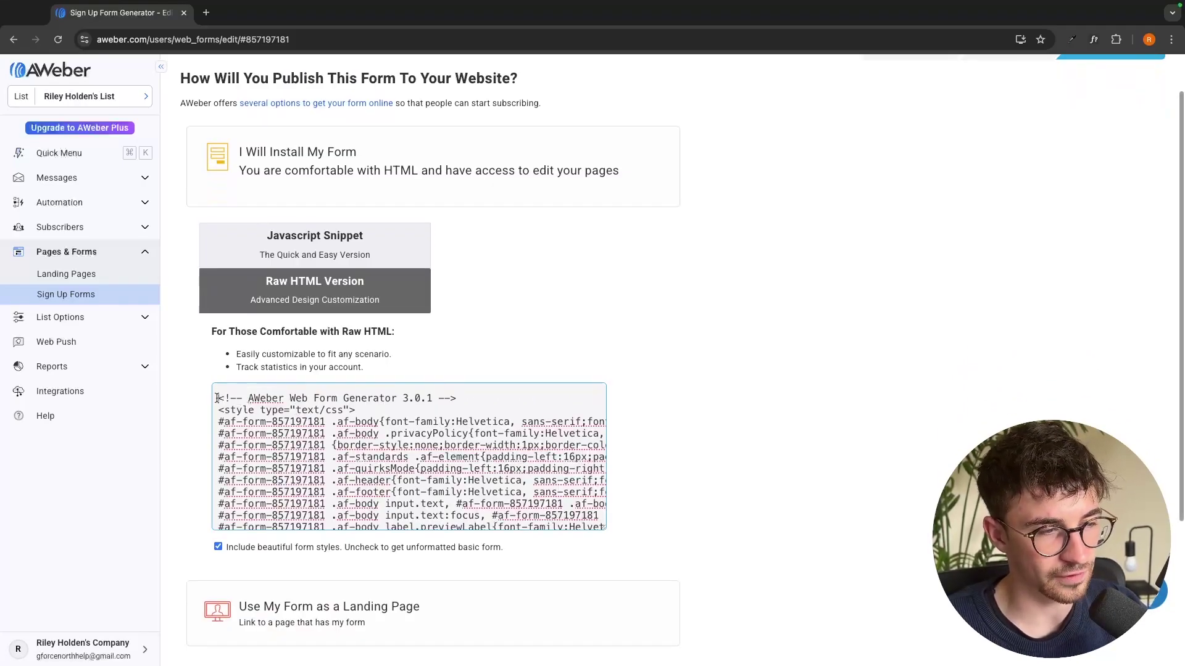
pyautogui.moveTo(217, 398); pyautogui.dragTo(547, 600)
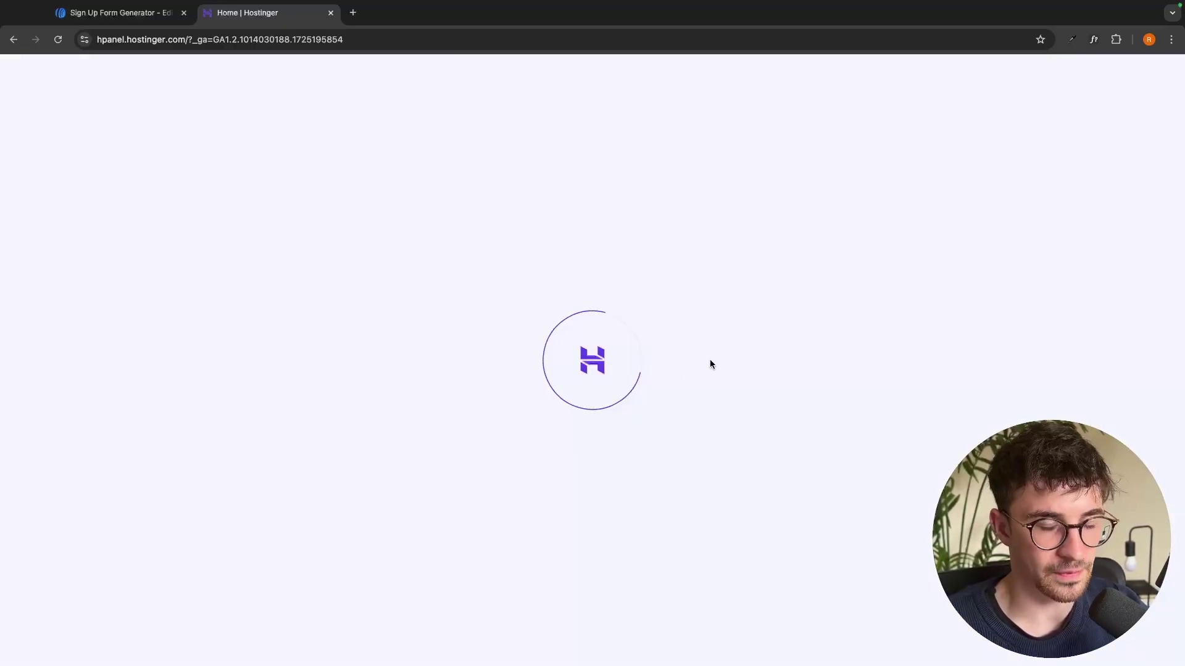
# Go from the hPanel hosting plan to the G Force North site and edit its Home page in Elementor
pyautogui.scroll(-1, 717, 287)
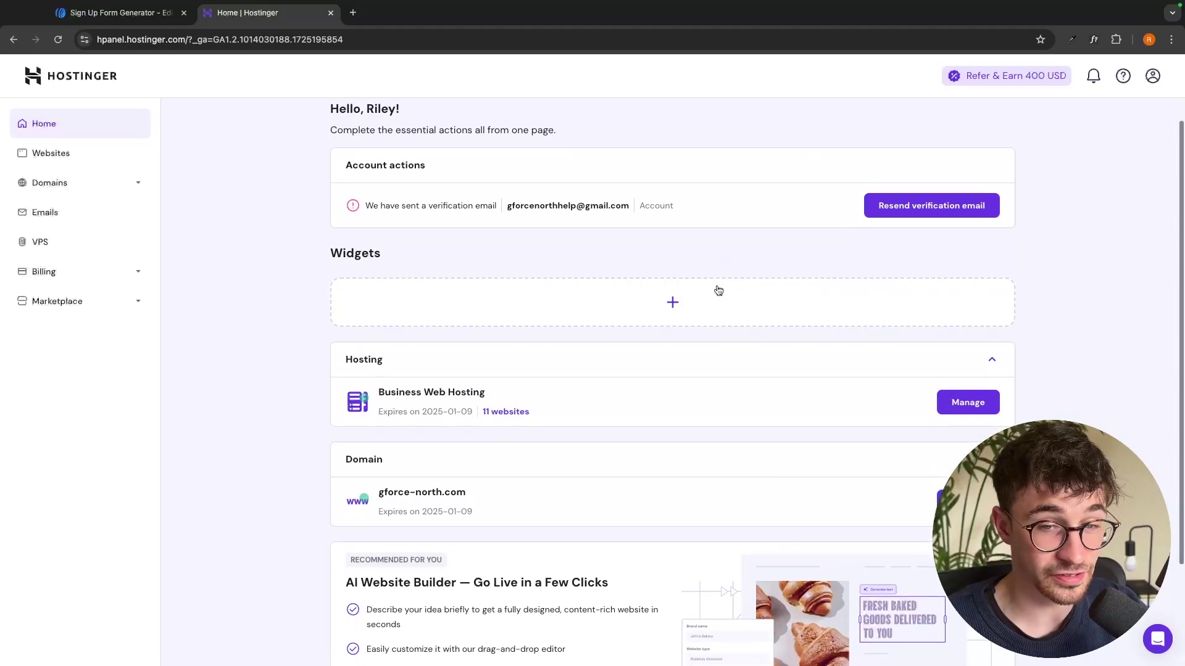
pyautogui.click(966, 402)
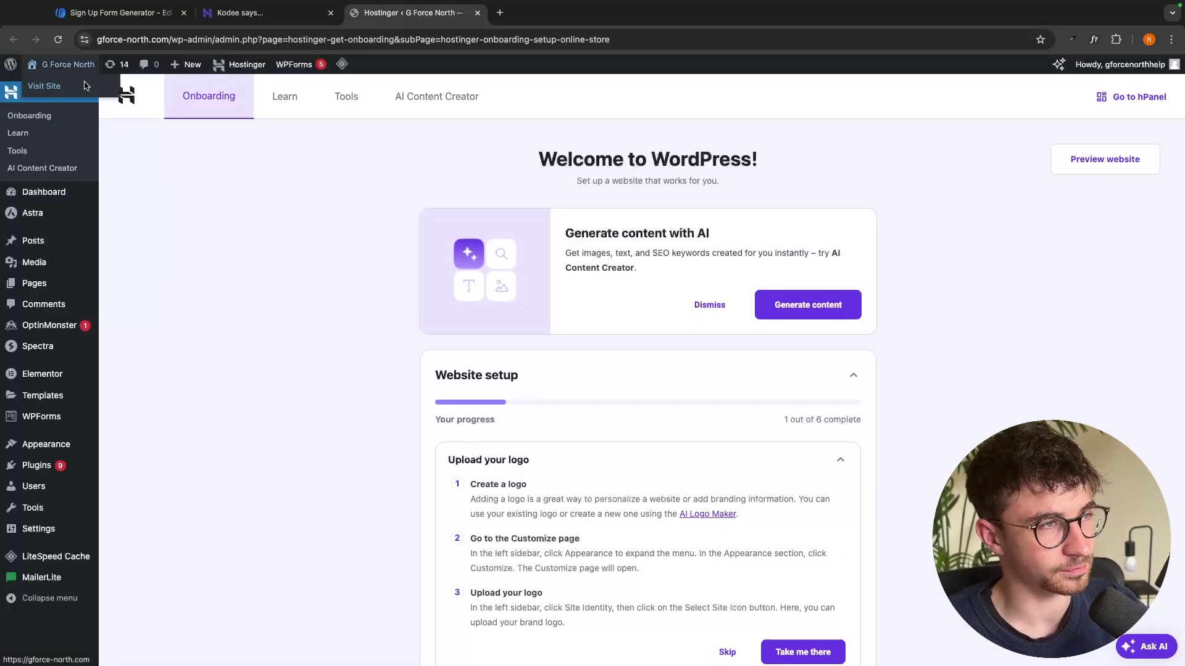
pyautogui.click(87, 88)
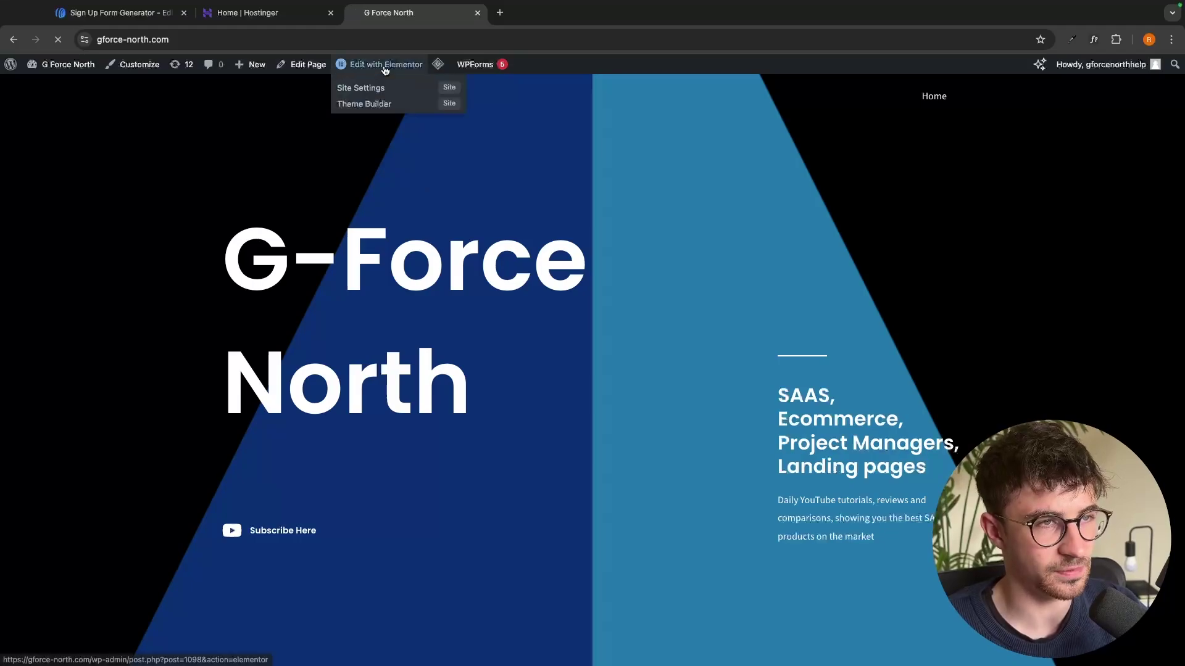
pyautogui.click(381, 64)
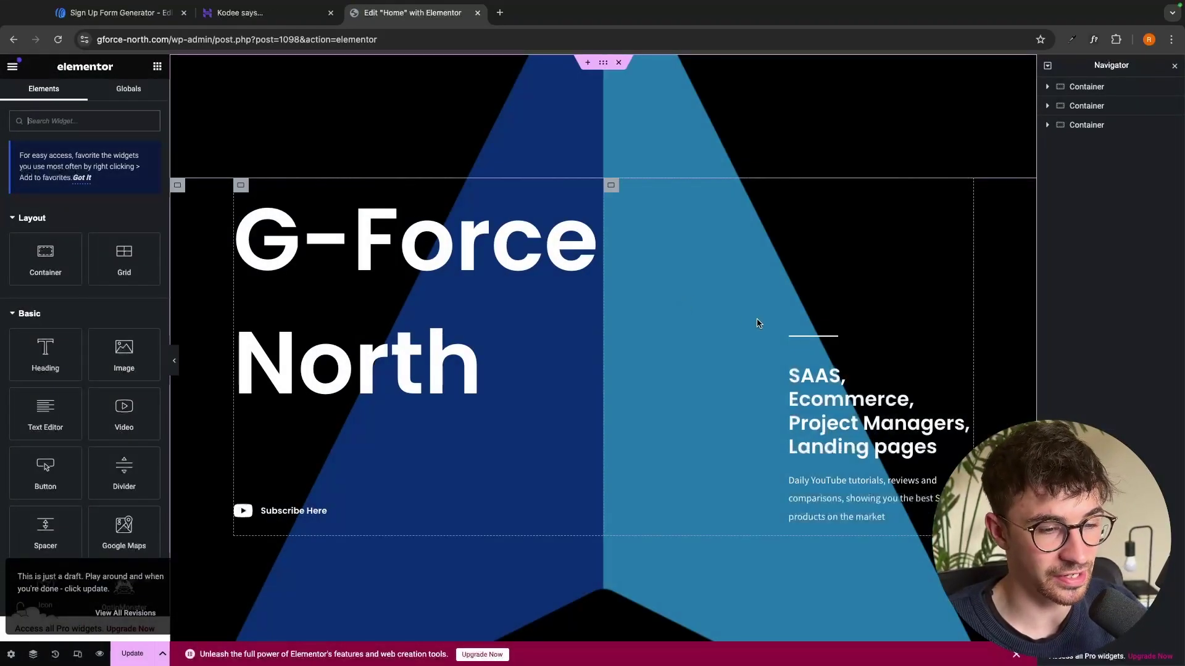
# Add a container below the hero with an HTML widget holding the pasted AWeber form code
pyautogui.scroll(-5, 759, 323)
pyautogui.scroll(-1, 759, 323)
pyautogui.moveTo(545, 391)
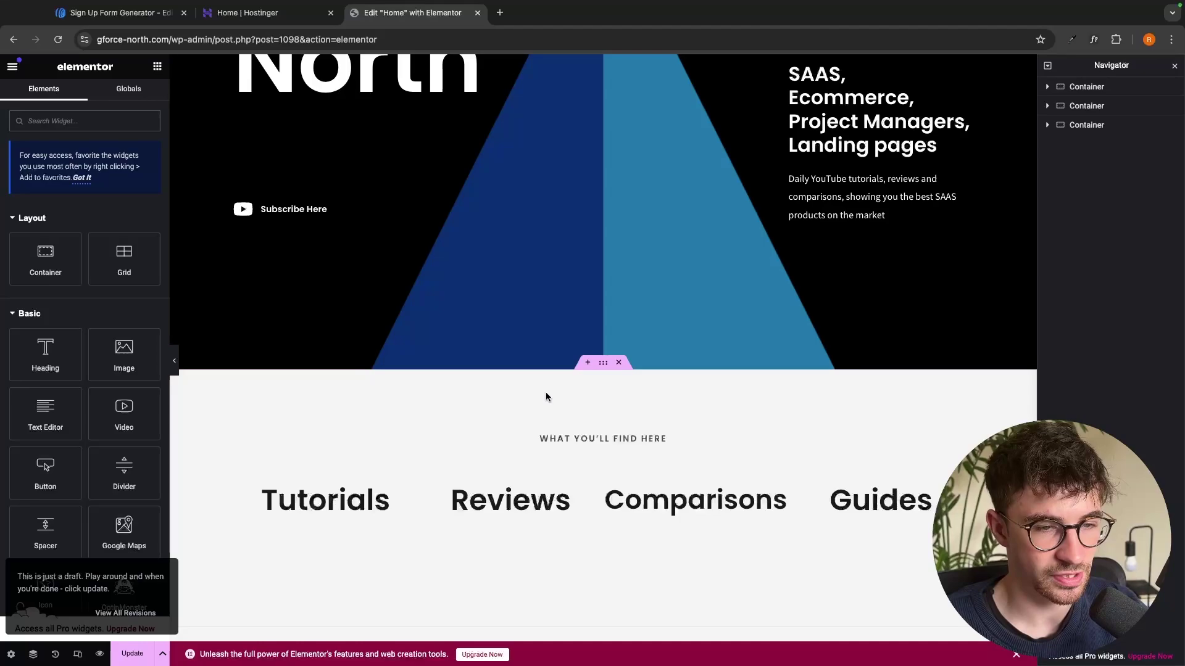
pyautogui.click(588, 364)
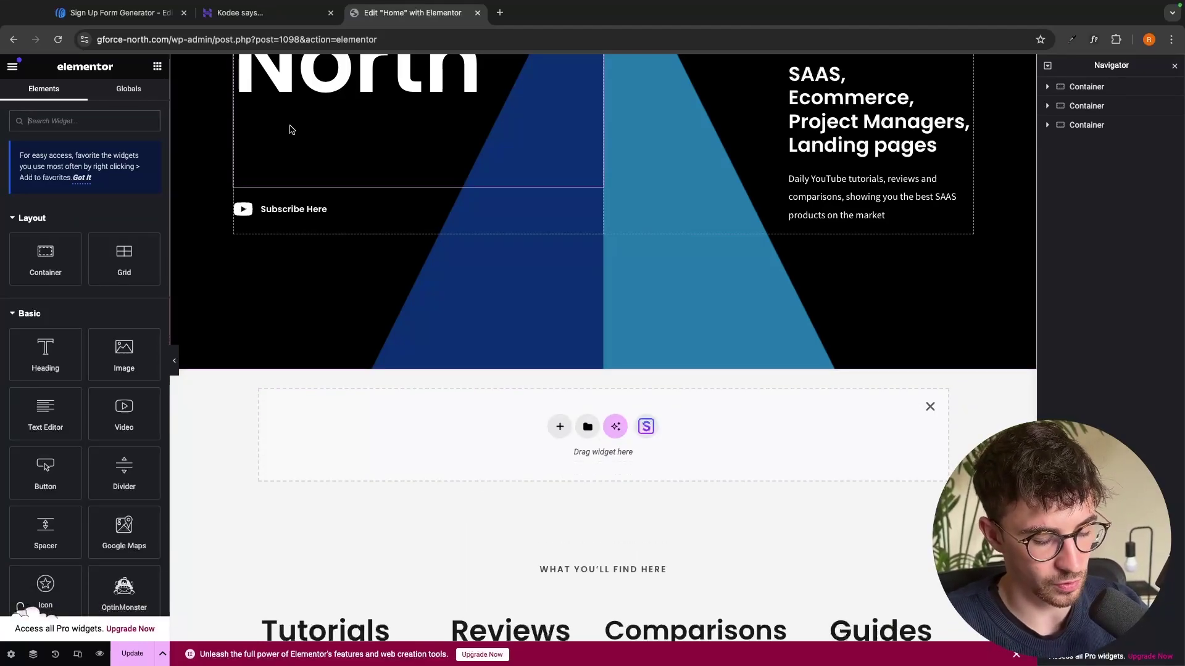
pyautogui.write('html')
pyautogui.moveTo(45, 234); pyautogui.dragTo(603, 432)
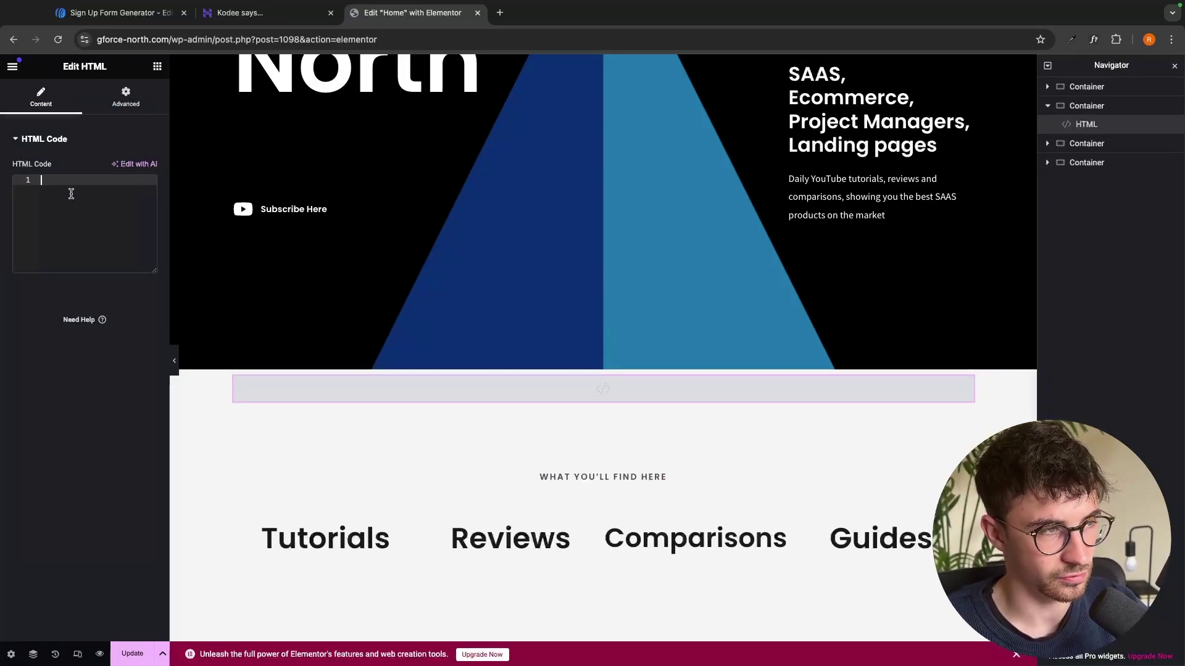
pyautogui.hotkey('ctrl', 'v')
pyautogui.scroll(-3, 585, 389)
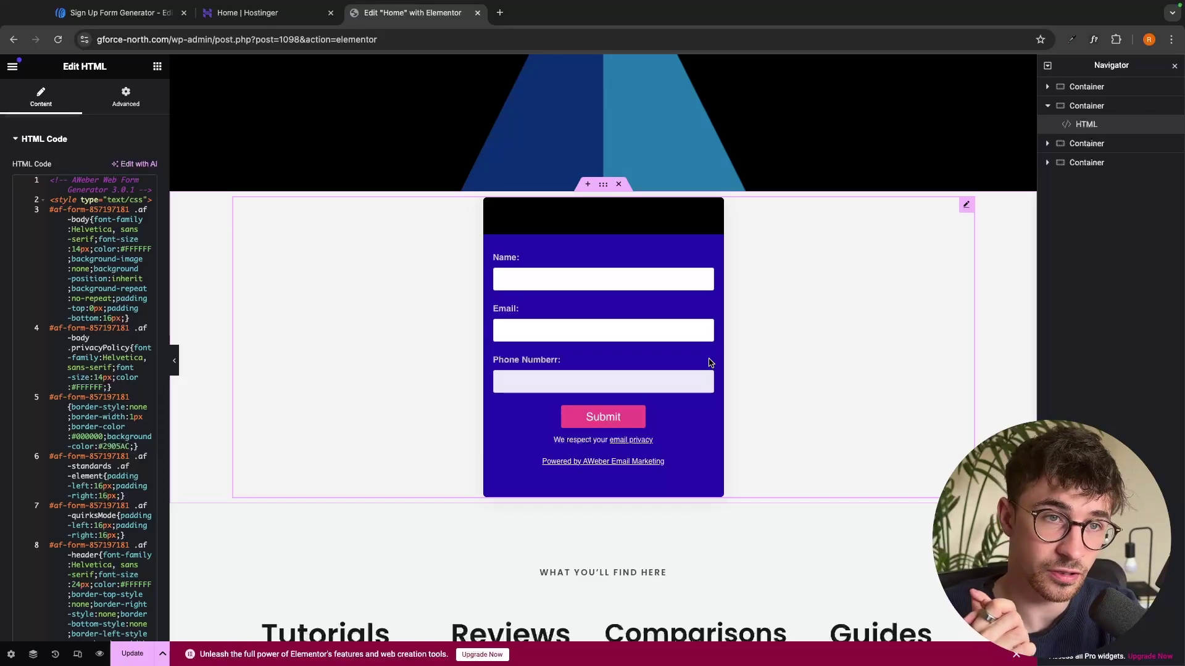
# Leave Elementor without saving and close the website and Hostinger tabs
pyautogui.click(14, 39)
pyautogui.click(648, 250)
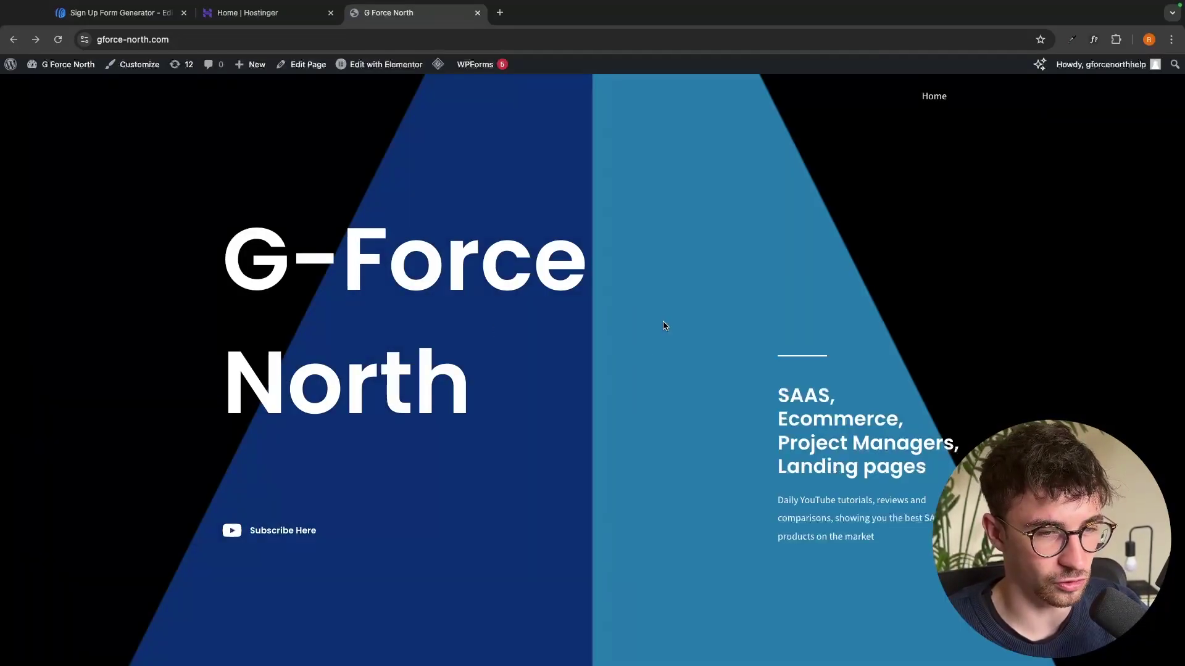
pyautogui.scroll(-10, 664, 328)
pyautogui.scroll(5, 664, 322)
pyautogui.press('super+w')
pyautogui.press('super+w')
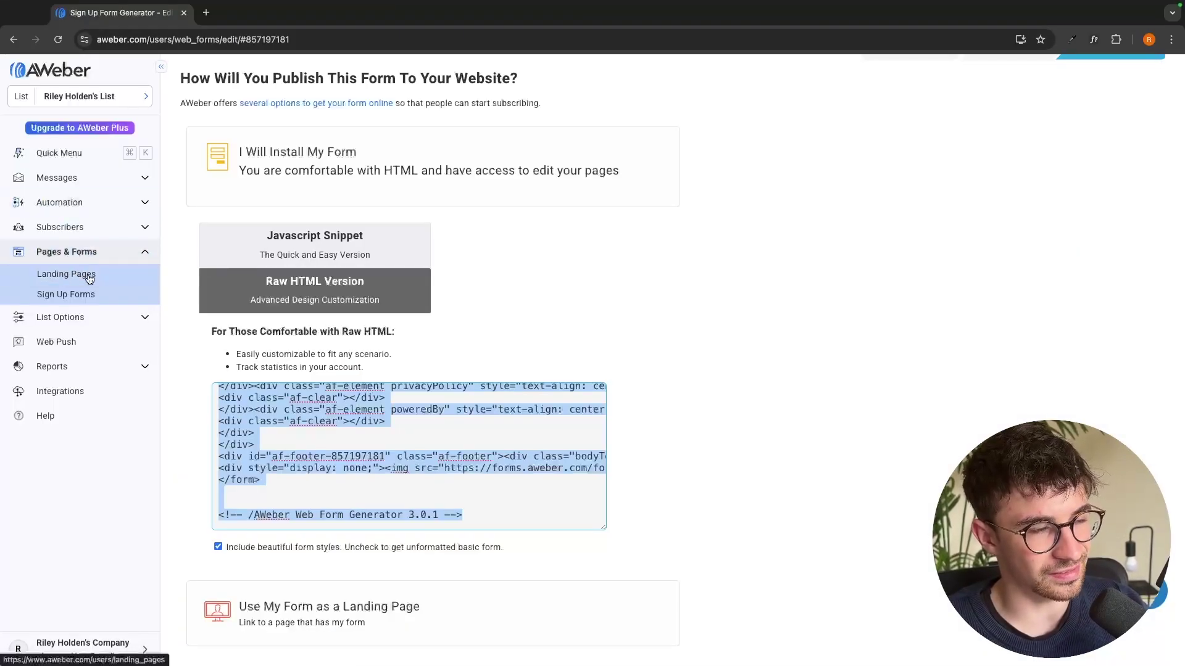
# Create a new message from the Create a Message list using the Drag & Drop Editor
pyautogui.click(145, 251)
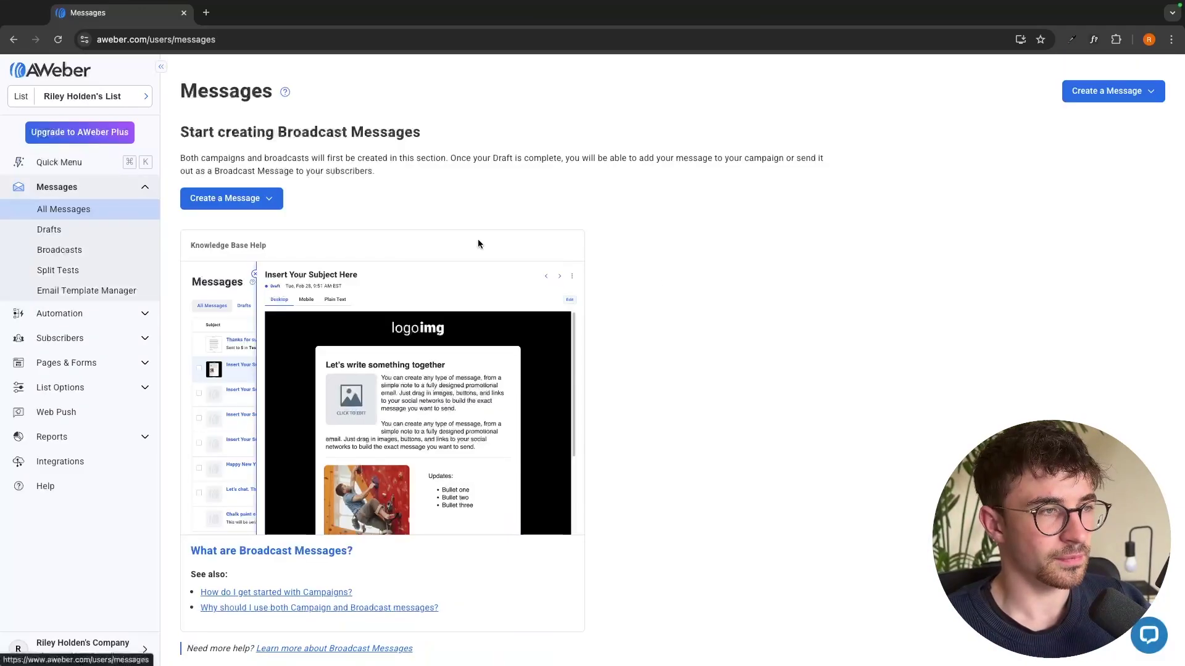
pyautogui.click(80, 190)
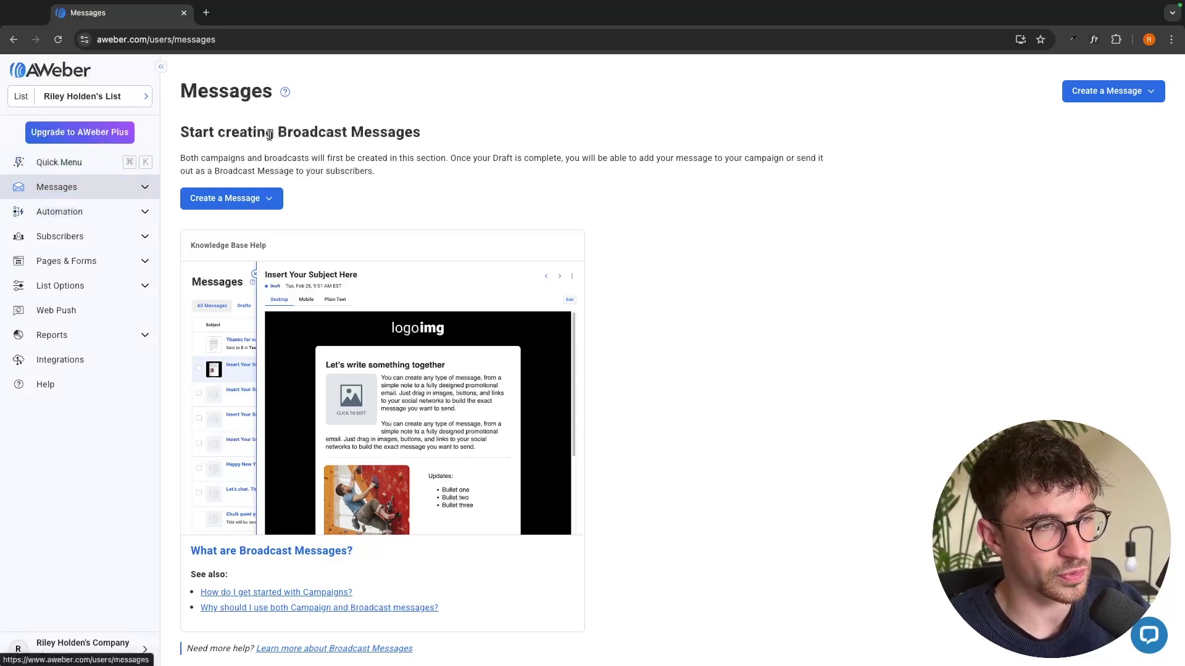
pyautogui.click(238, 202)
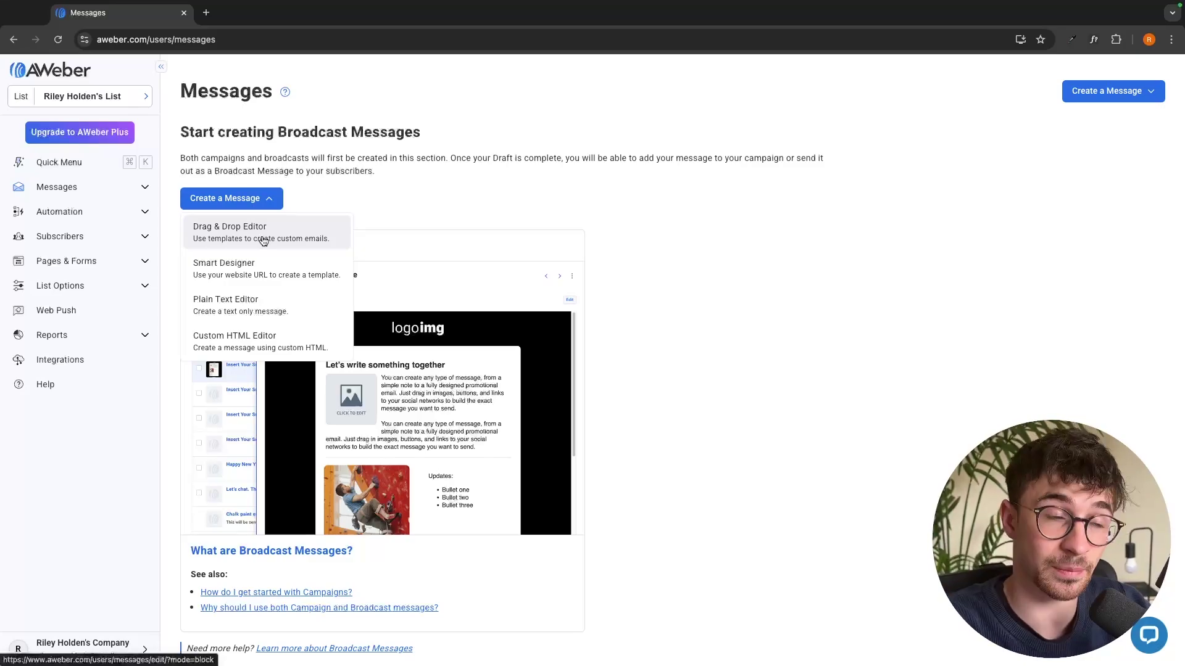
pyautogui.click(264, 241)
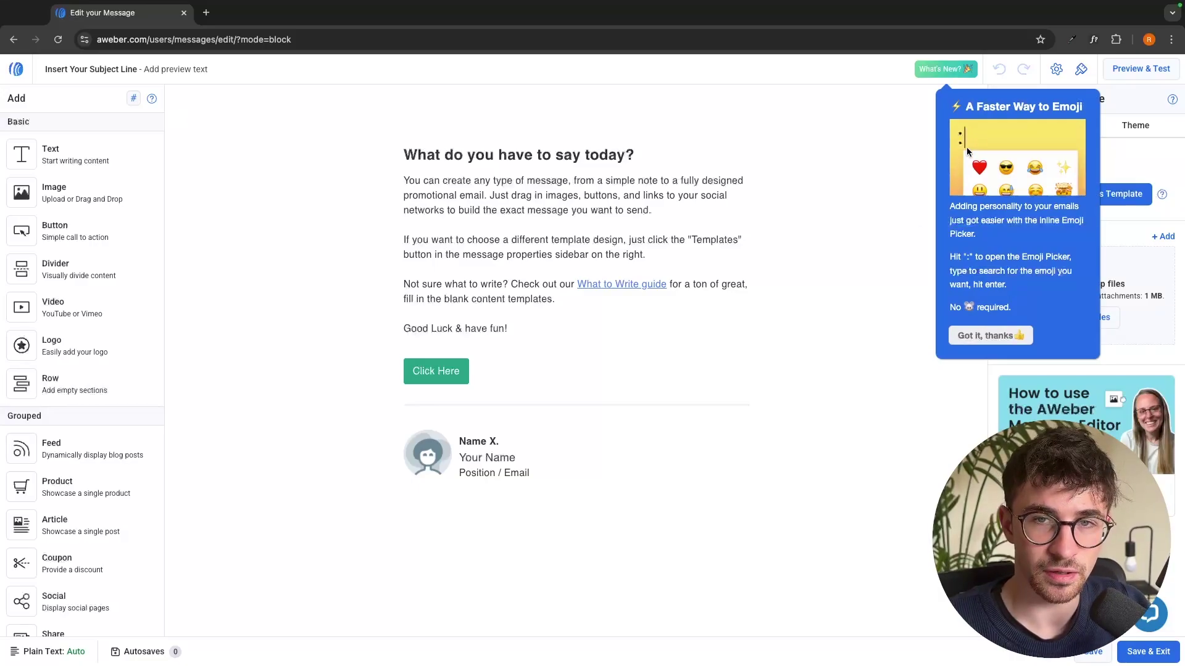
# Retitle the heading 'Check out my recent youtube video' and replace the body with three placeholder lines
pyautogui.click(634, 331)
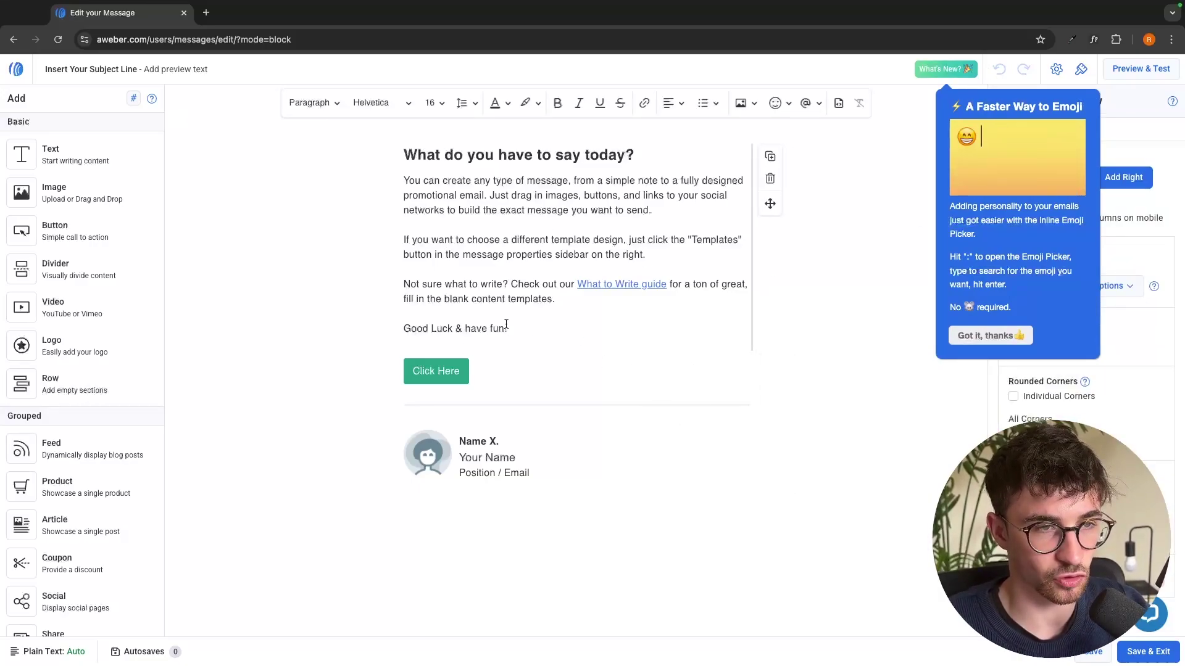
pyautogui.moveTo(637, 155); pyautogui.dragTo(325, 158)
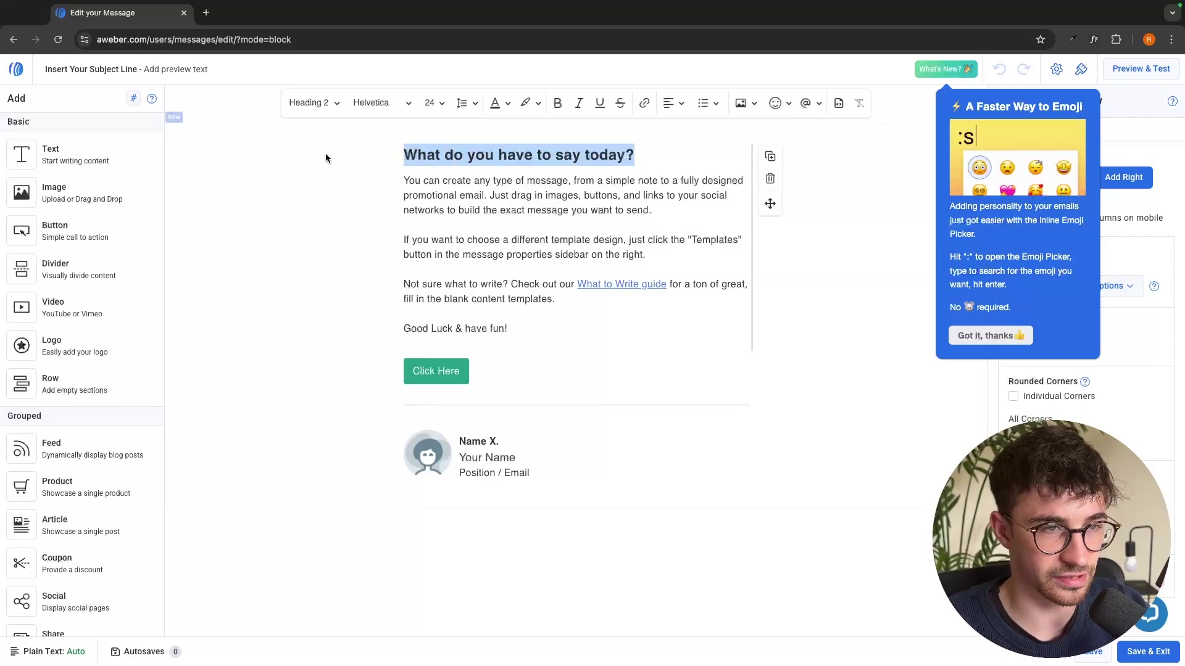
pyautogui.write('Check o')
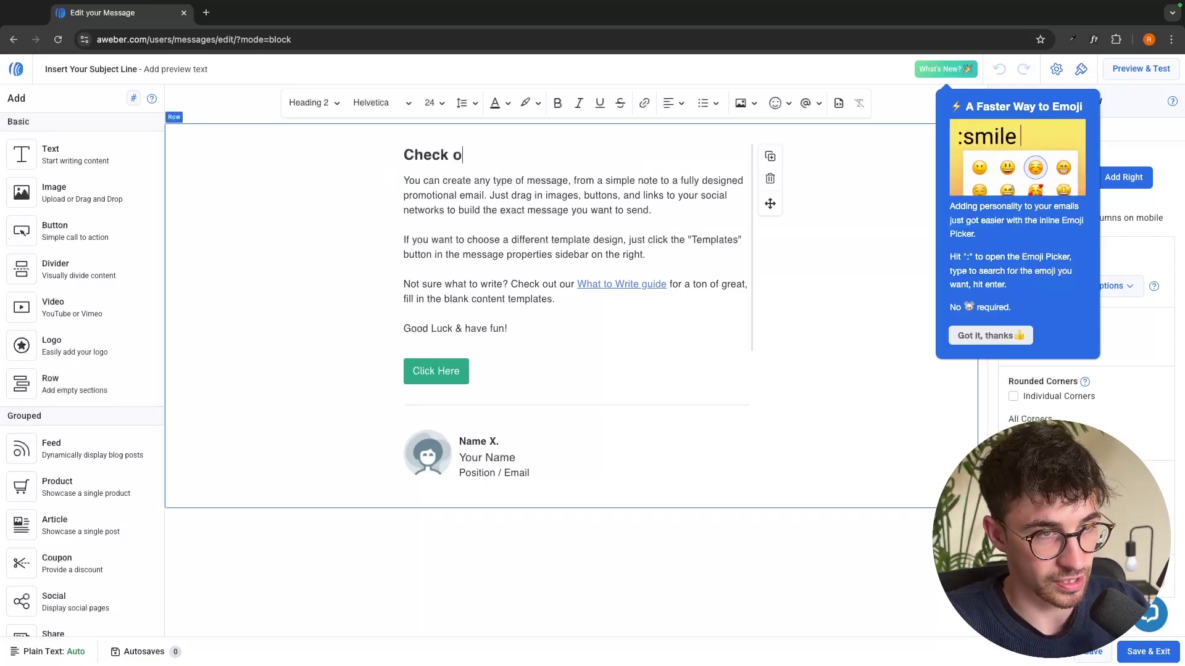
pyautogui.write('ut my recent ')
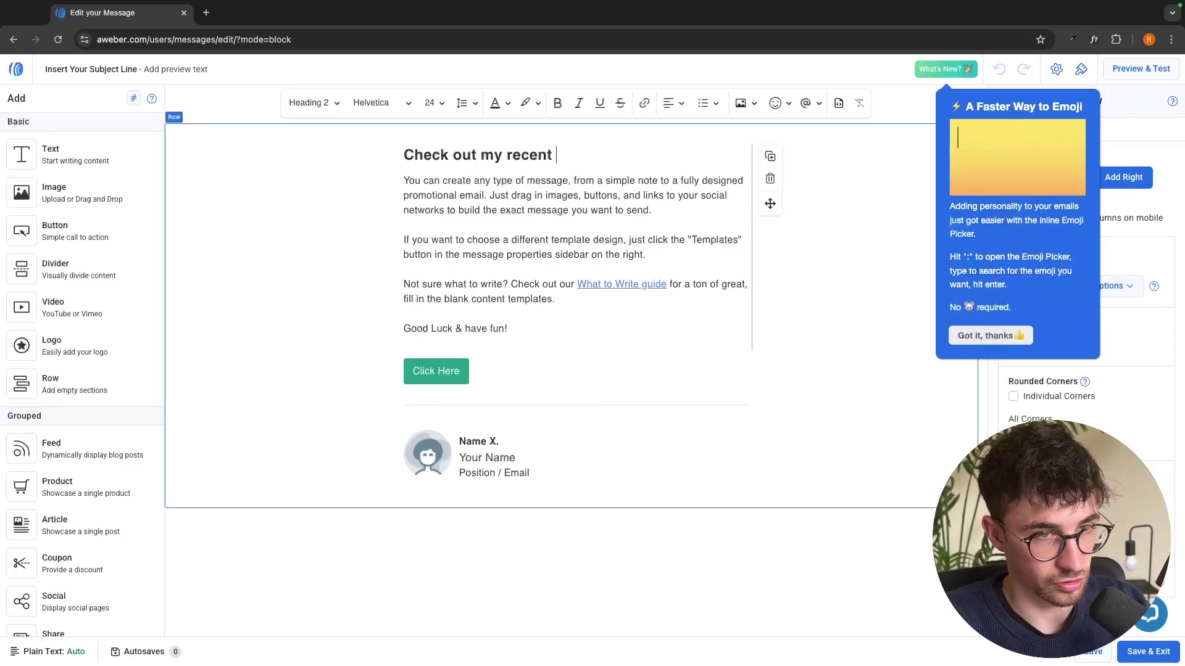
pyautogui.write('youtube video')
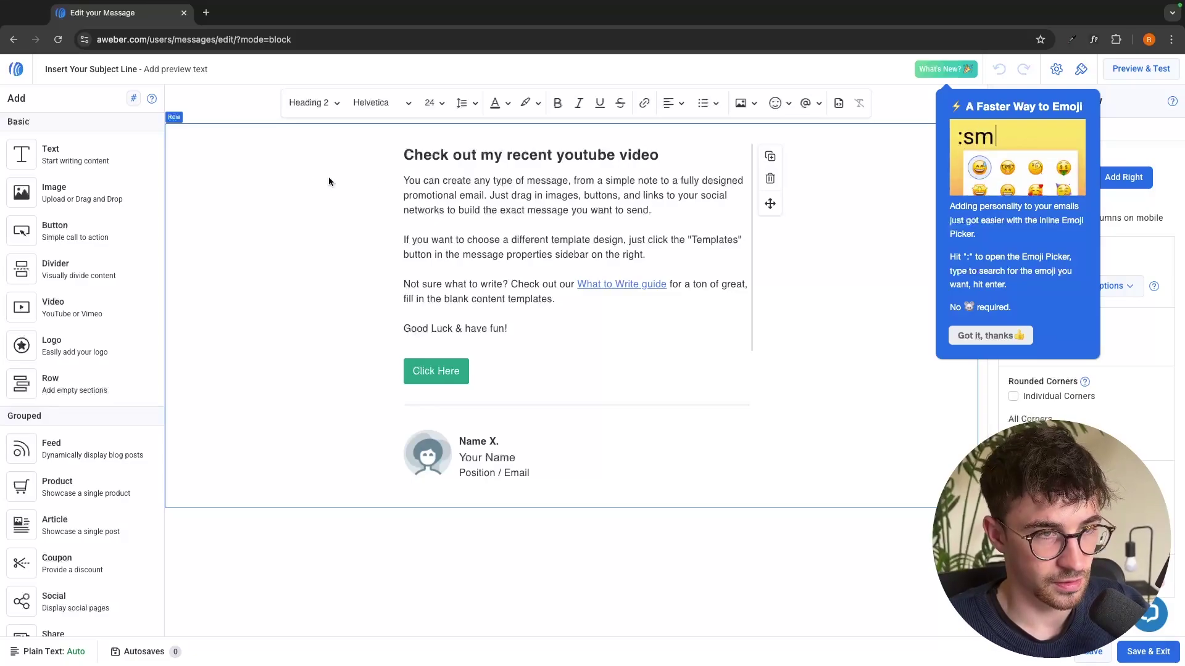
pyautogui.moveTo(515, 328); pyautogui.dragTo(386, 177)
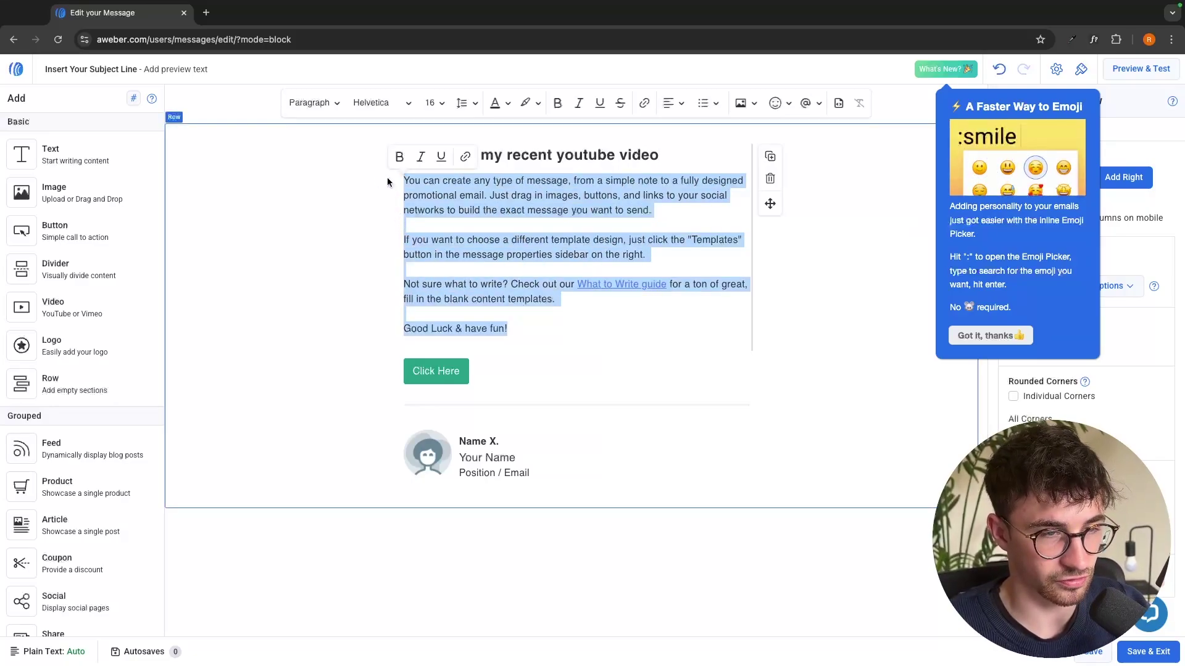
pyautogui.write('reognrkjgnretkjgn ergkn')
pyautogui.press('Return')
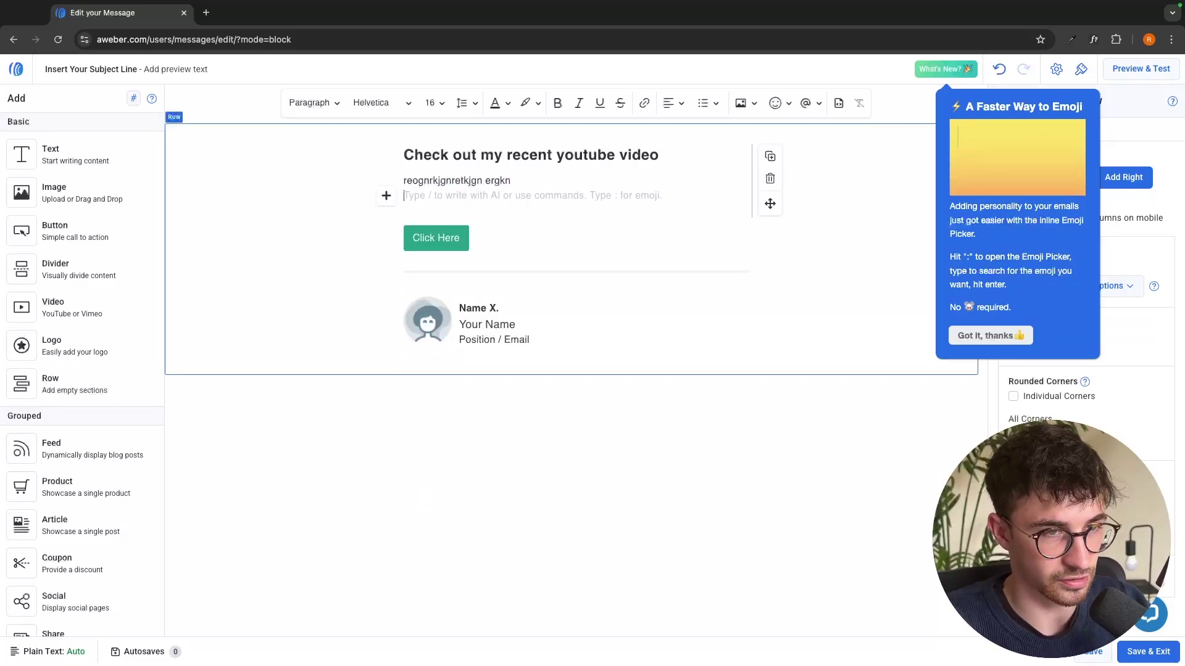
pyautogui.write('rgoperigh')
pyautogui.press('Return')
pyautogui.write('ergpoerhgker')
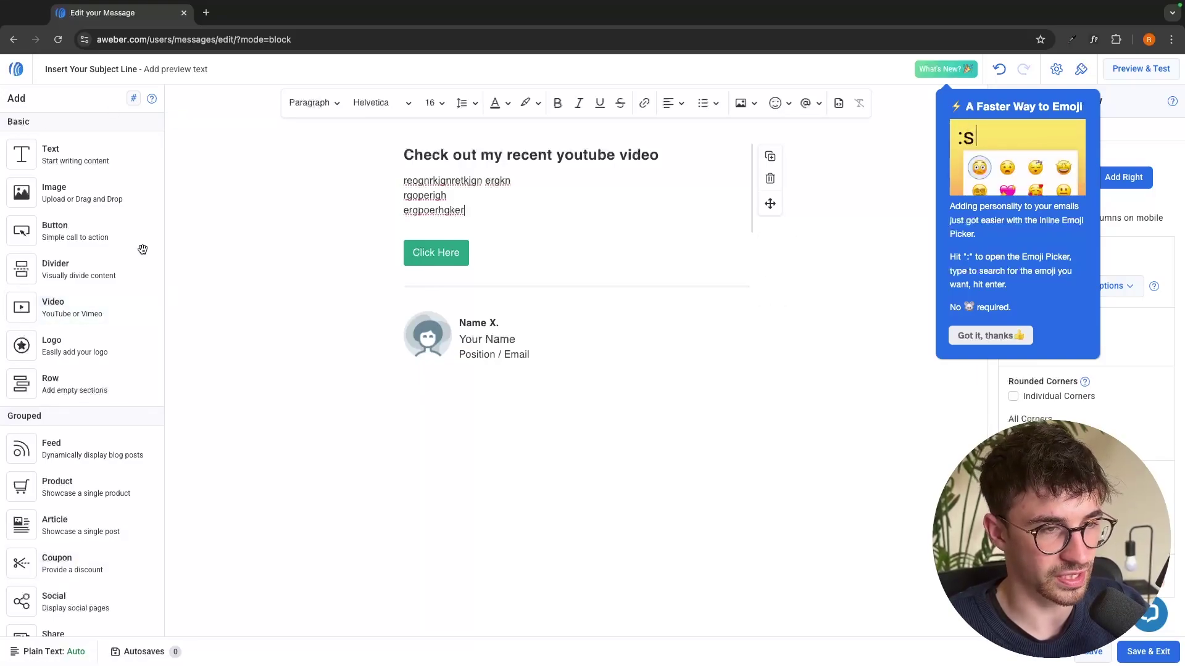
# Delete the Click Here button block from the email
pyautogui.moveTo(494, 254)
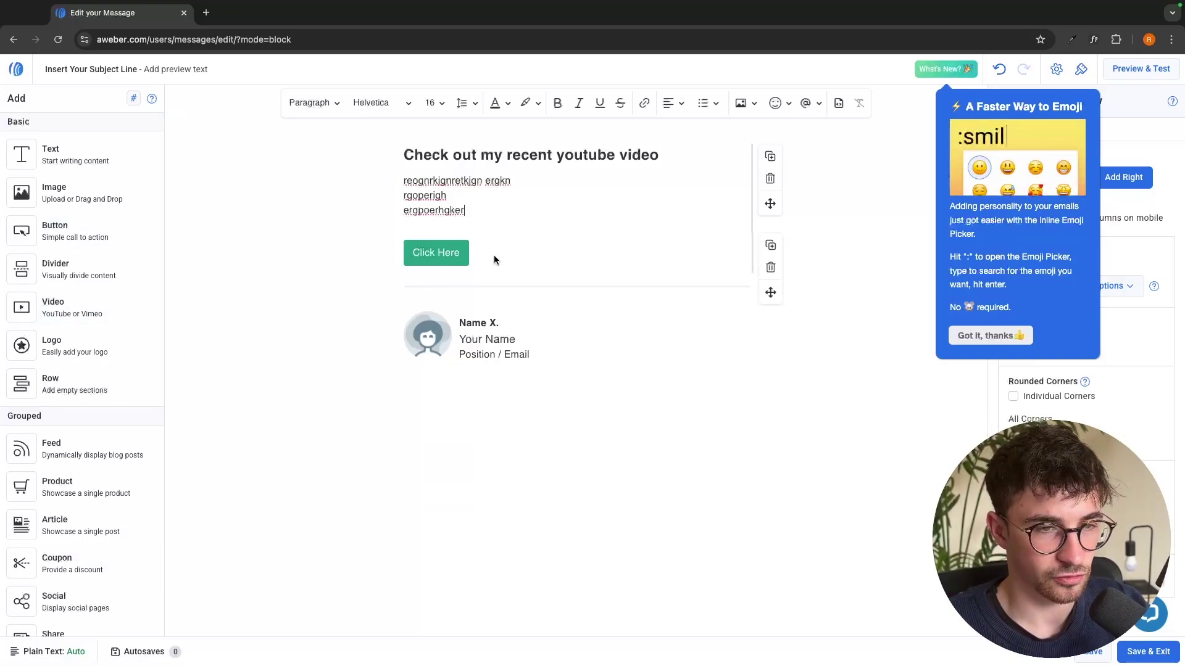
pyautogui.click(771, 268)
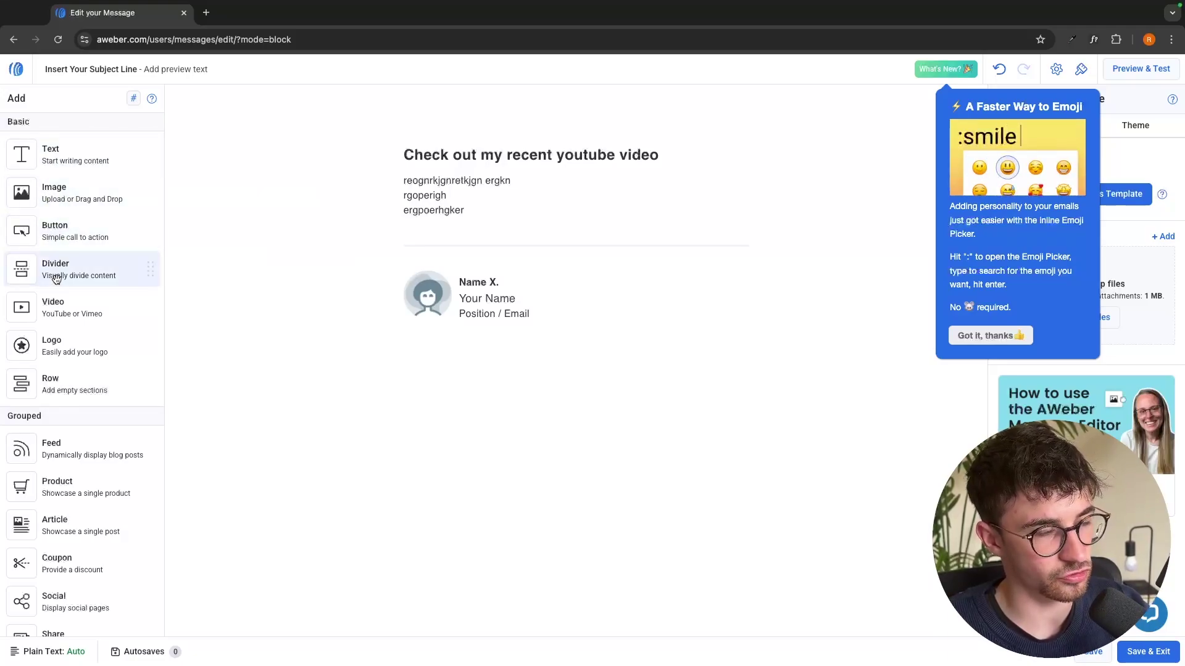
pyautogui.scroll(-1, 69, 311)
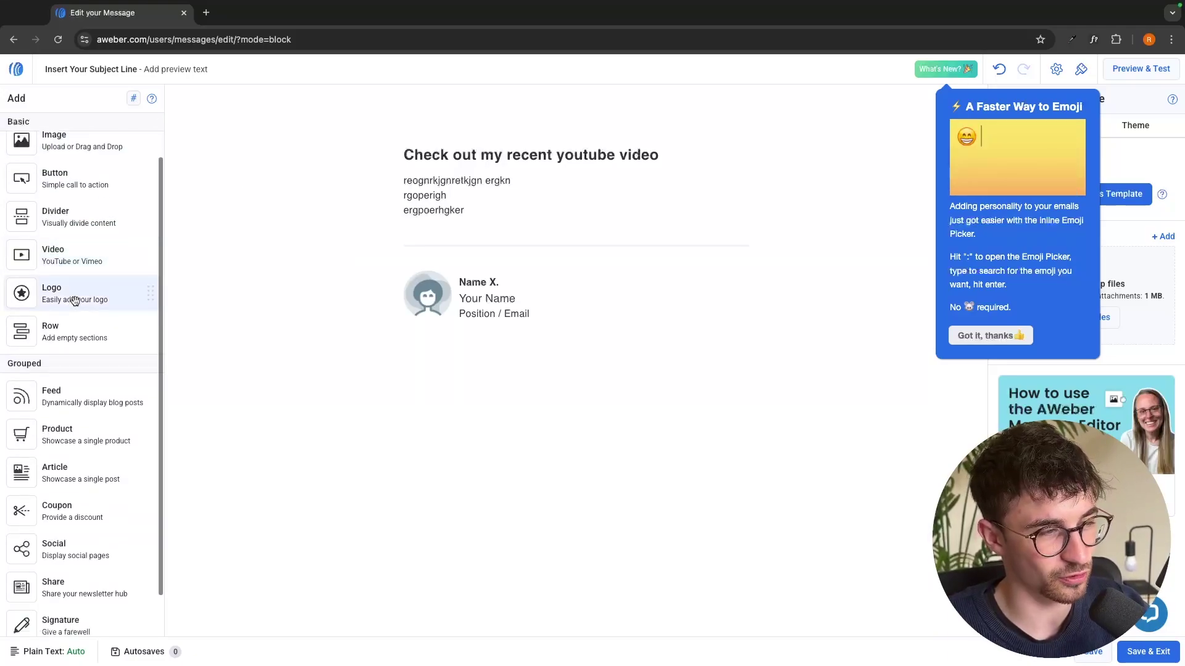
pyautogui.scroll(-1, 74, 302)
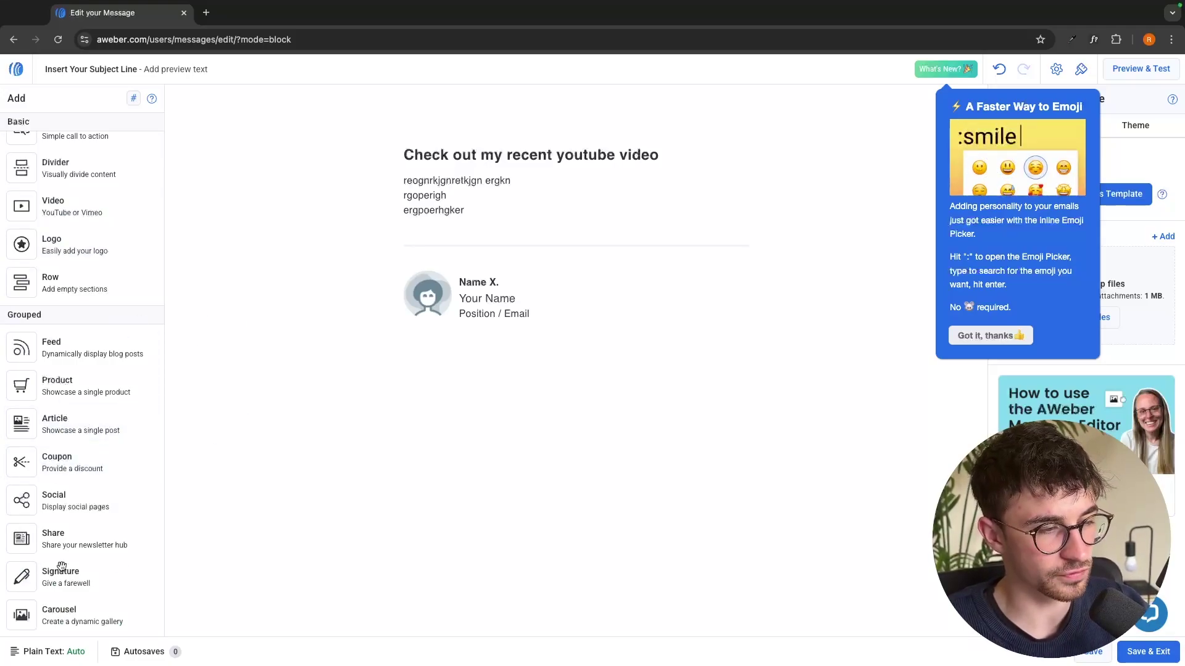
pyautogui.scroll(2, 118, 438)
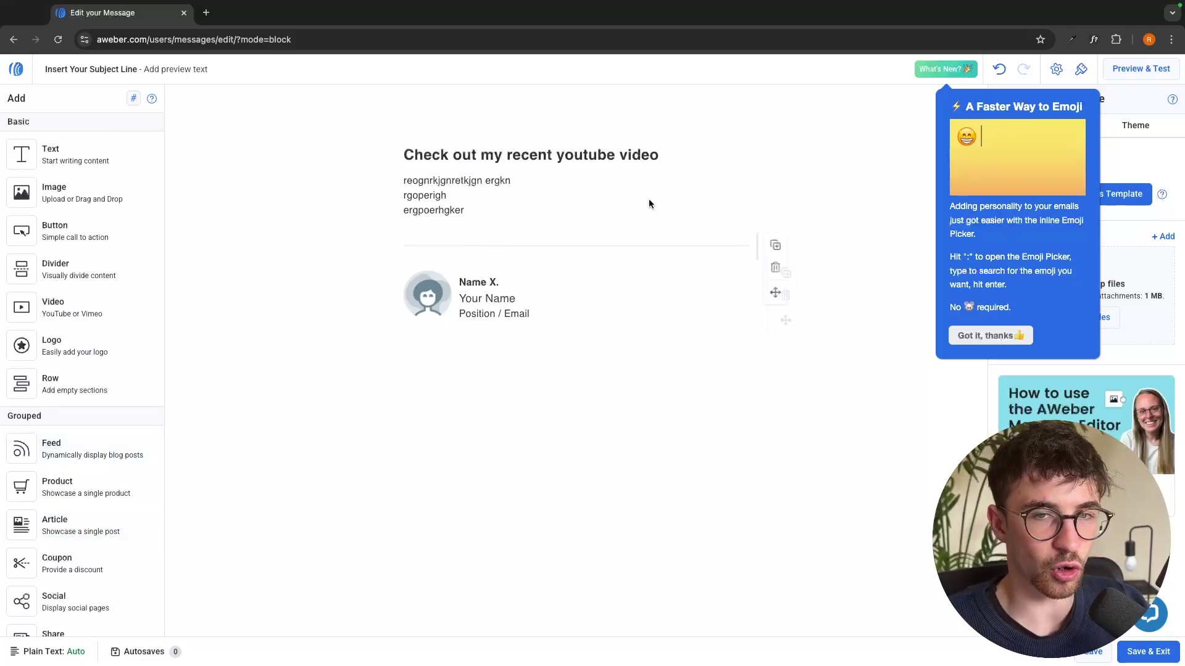
# Add a button below the body text labelled 'Watch the video here'
pyautogui.click(960, 80)
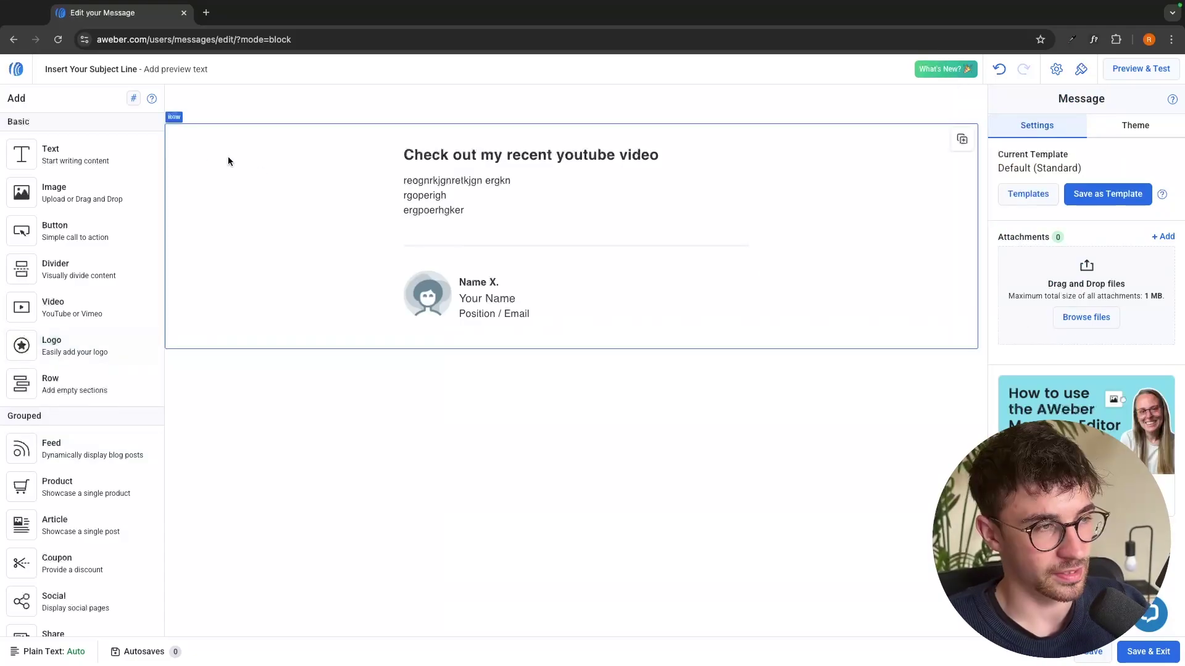
pyautogui.moveTo(45, 231)
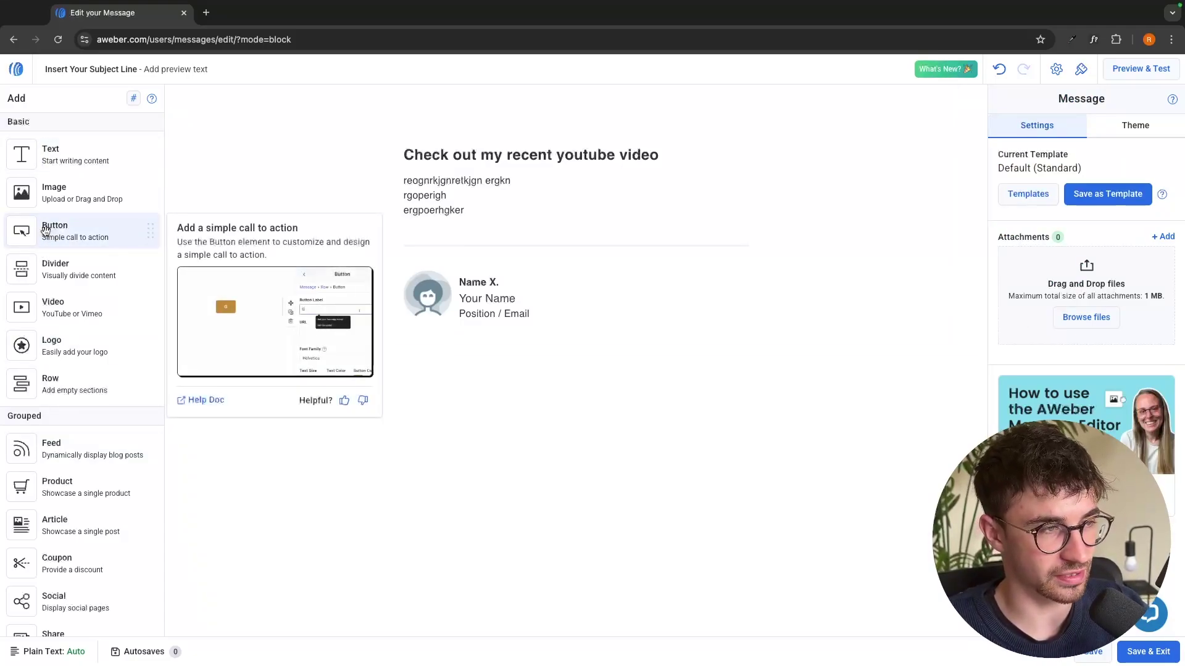
pyautogui.moveTo(45, 231); pyautogui.dragTo(477, 229)
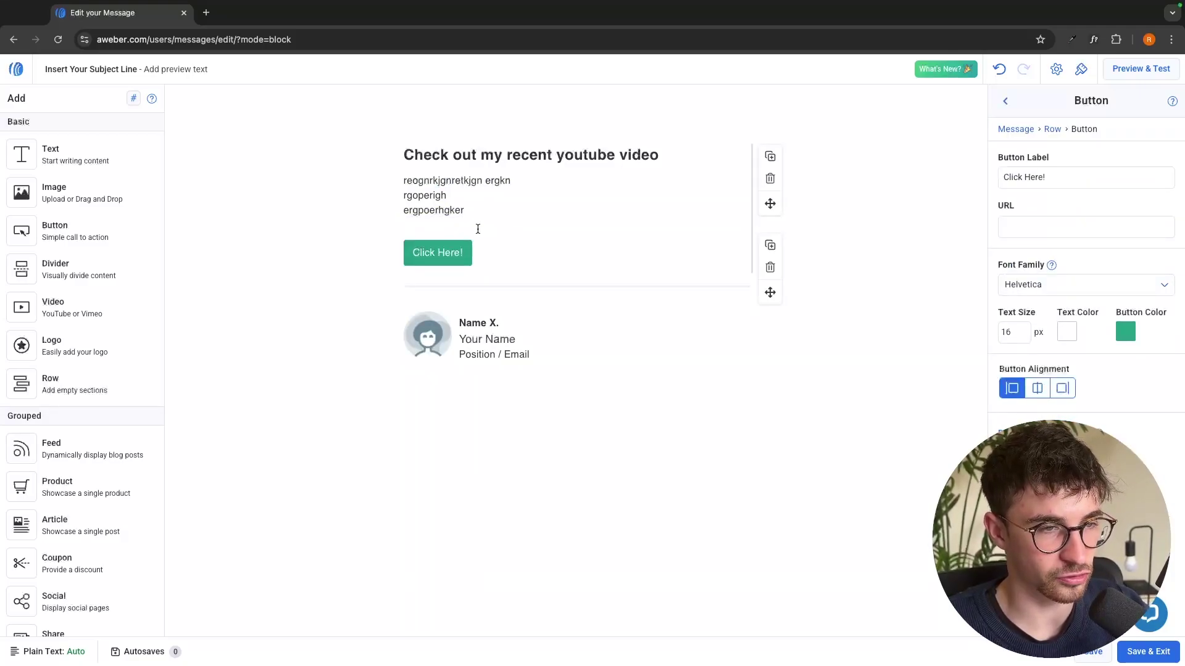
pyautogui.click(1065, 175)
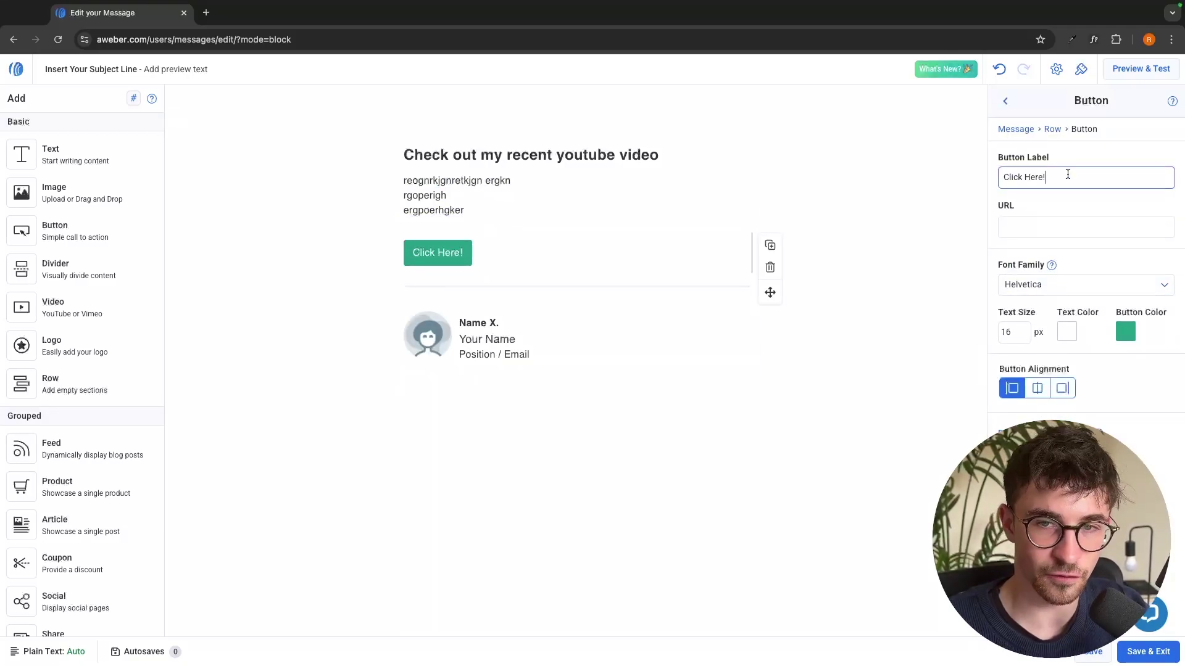
pyautogui.hotkey('ctrl', 'a')
pyautogui.write('Watch the video here')
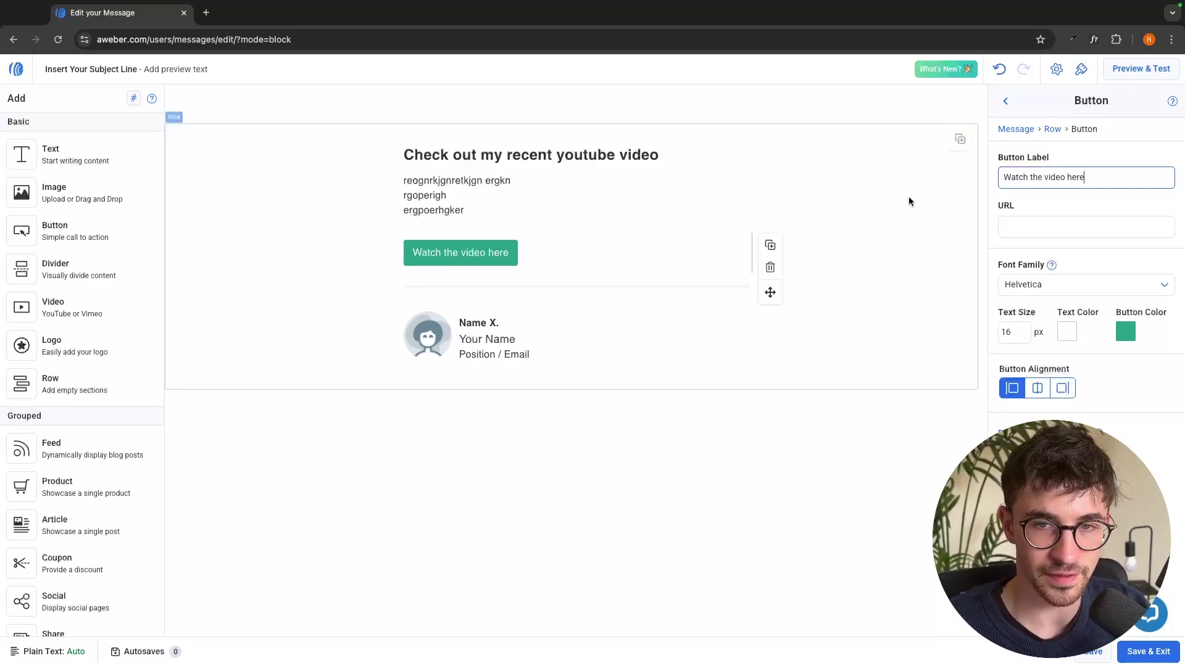
pyautogui.click(1038, 228)
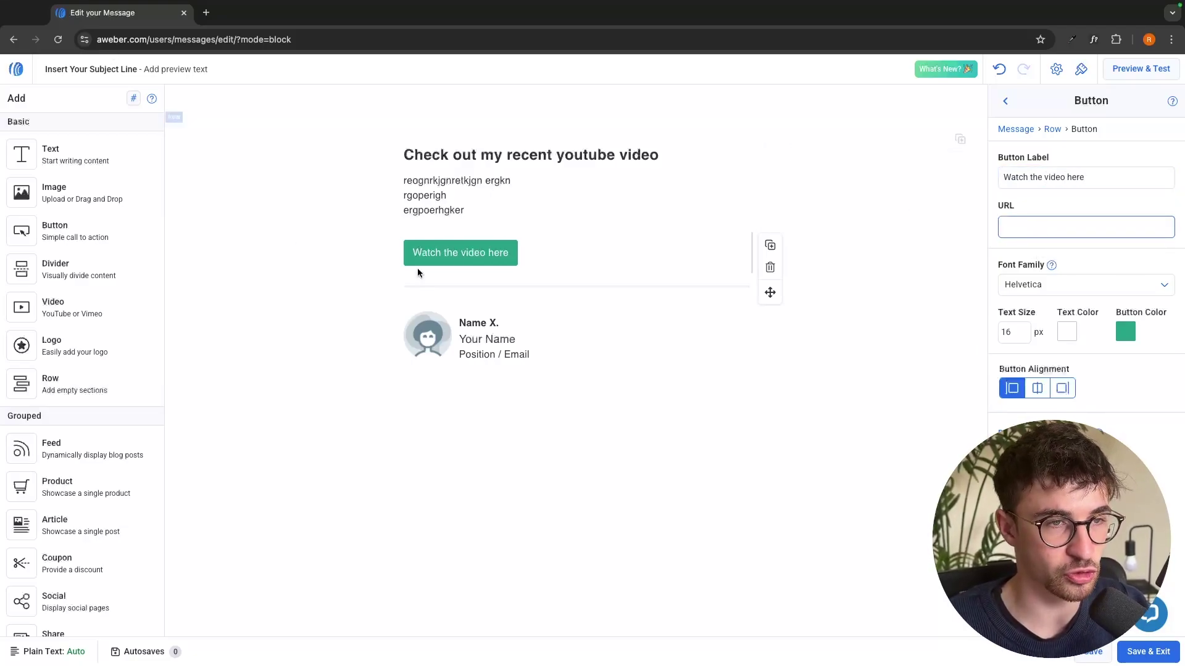
pyautogui.moveTo(424, 155); pyautogui.dragTo(676, 160)
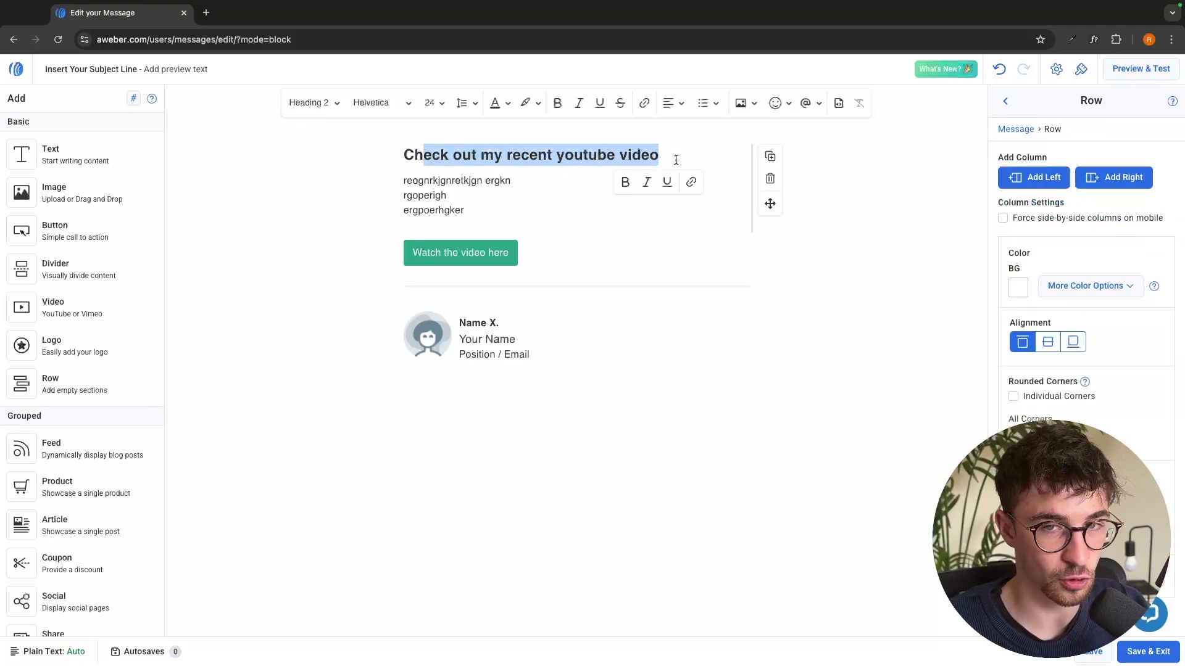
pyautogui.click(453, 254)
pyautogui.click(1032, 233)
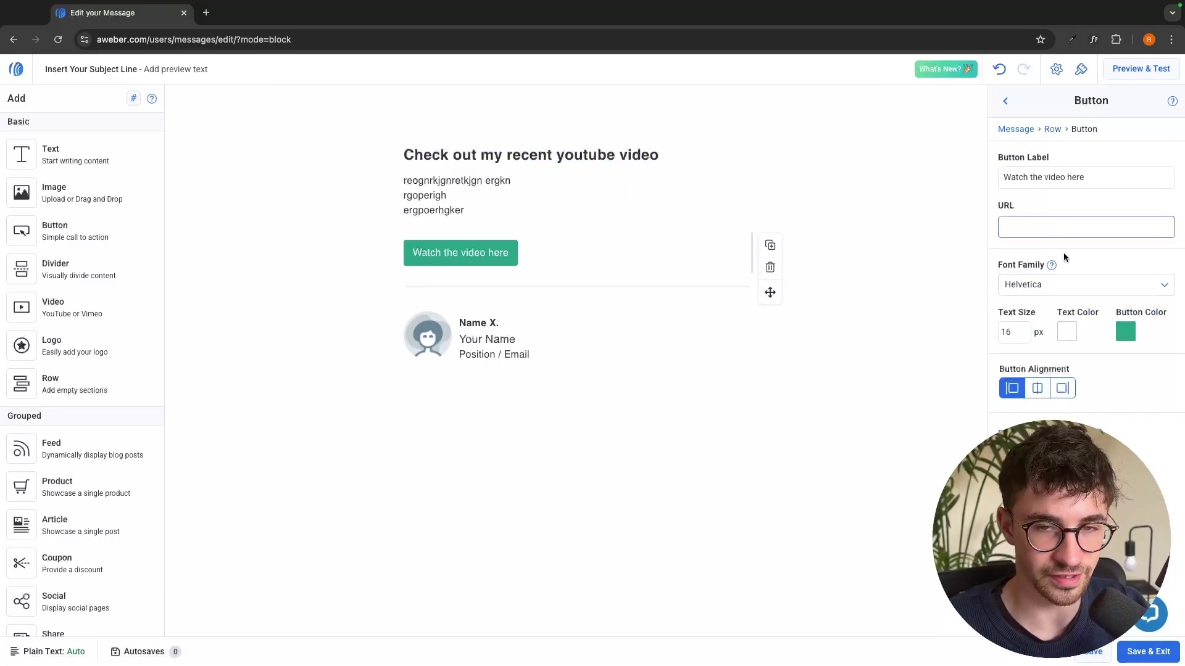
# Set the button font to Arial and its colour to dark, keeping it left-aligned
pyautogui.click(1024, 285)
pyautogui.click(1050, 326)
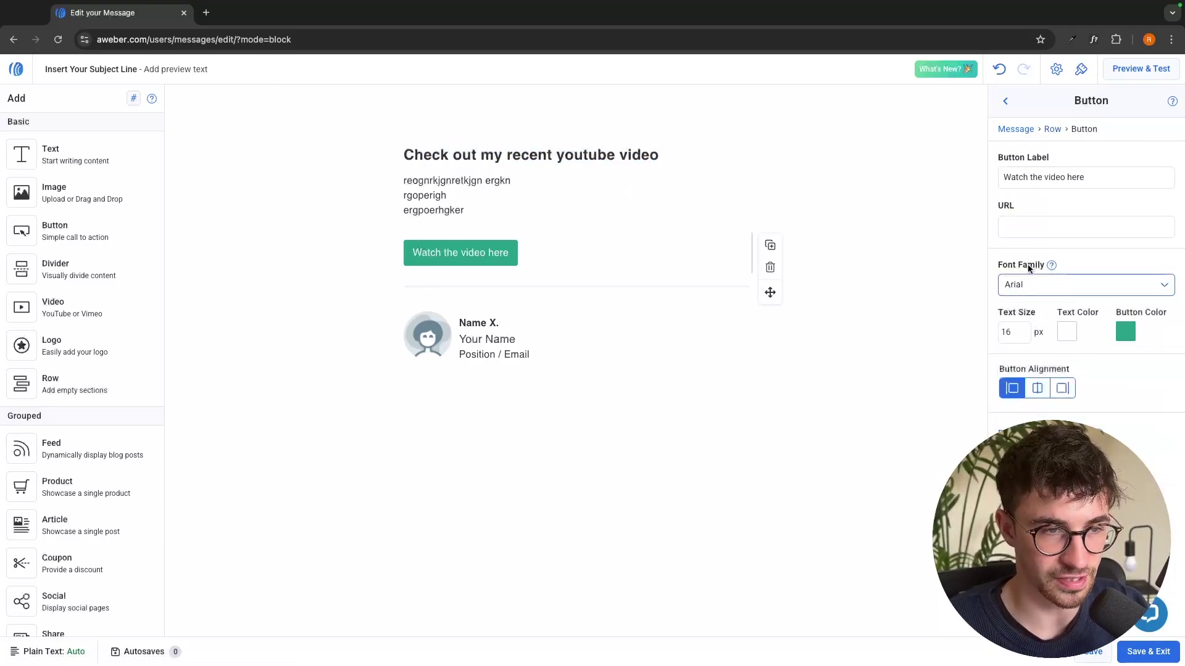
pyautogui.click(1125, 332)
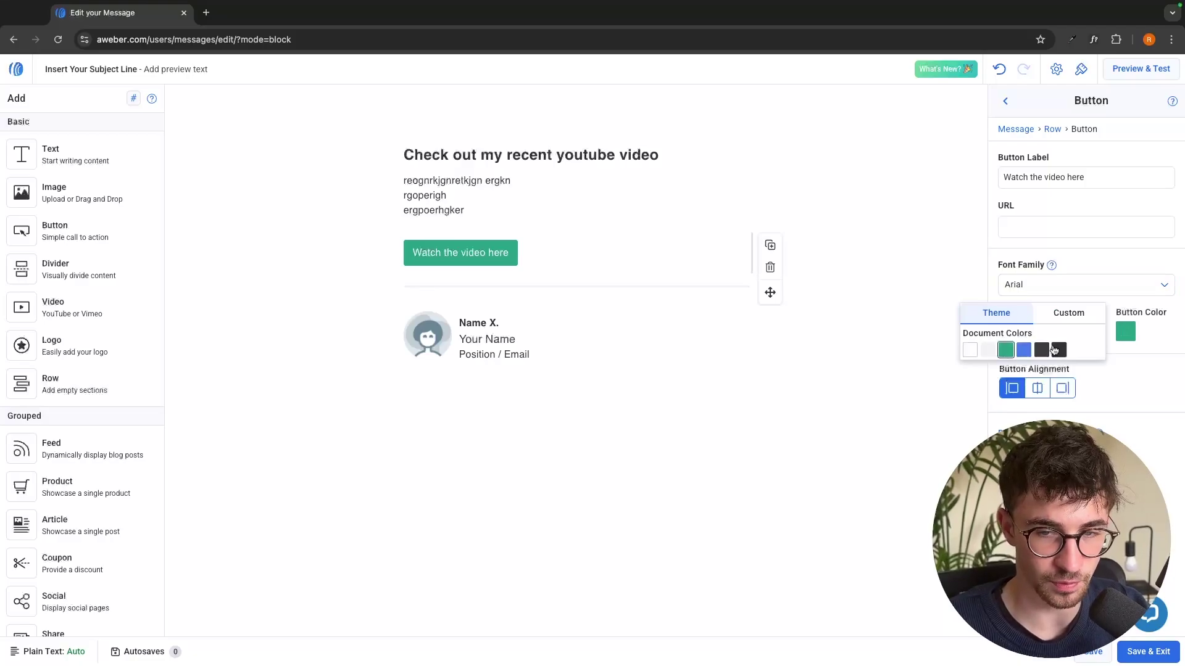
pyautogui.click(1057, 350)
pyautogui.click(986, 330)
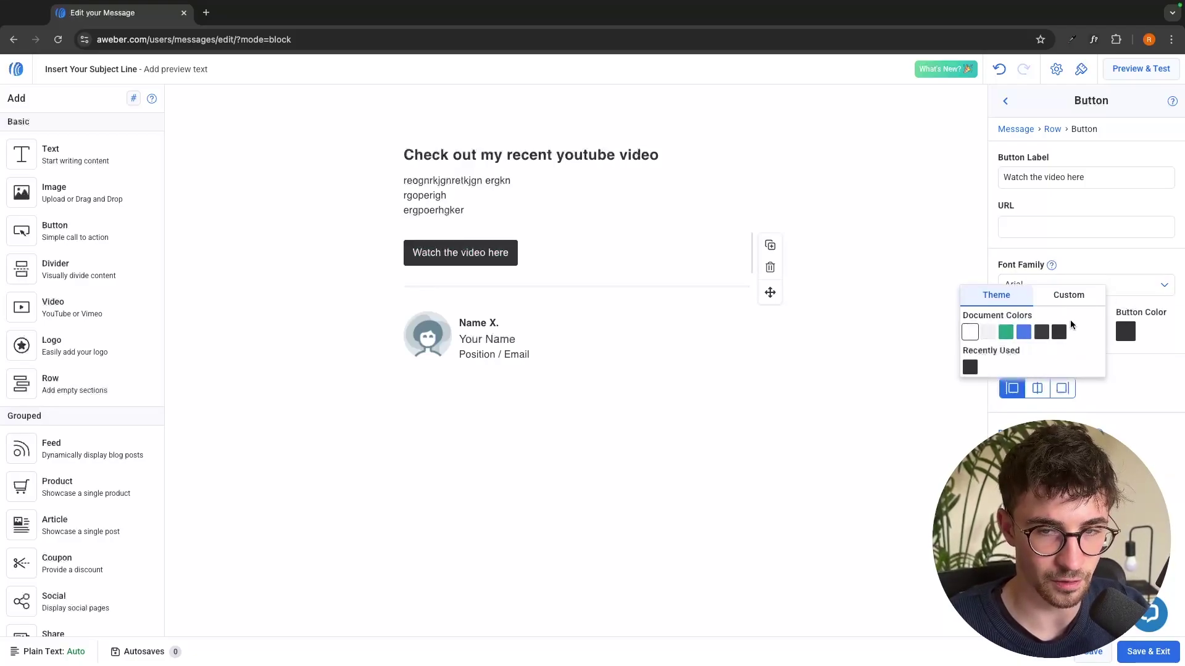
pyautogui.click(1176, 308)
pyautogui.click(1038, 388)
pyautogui.click(1062, 388)
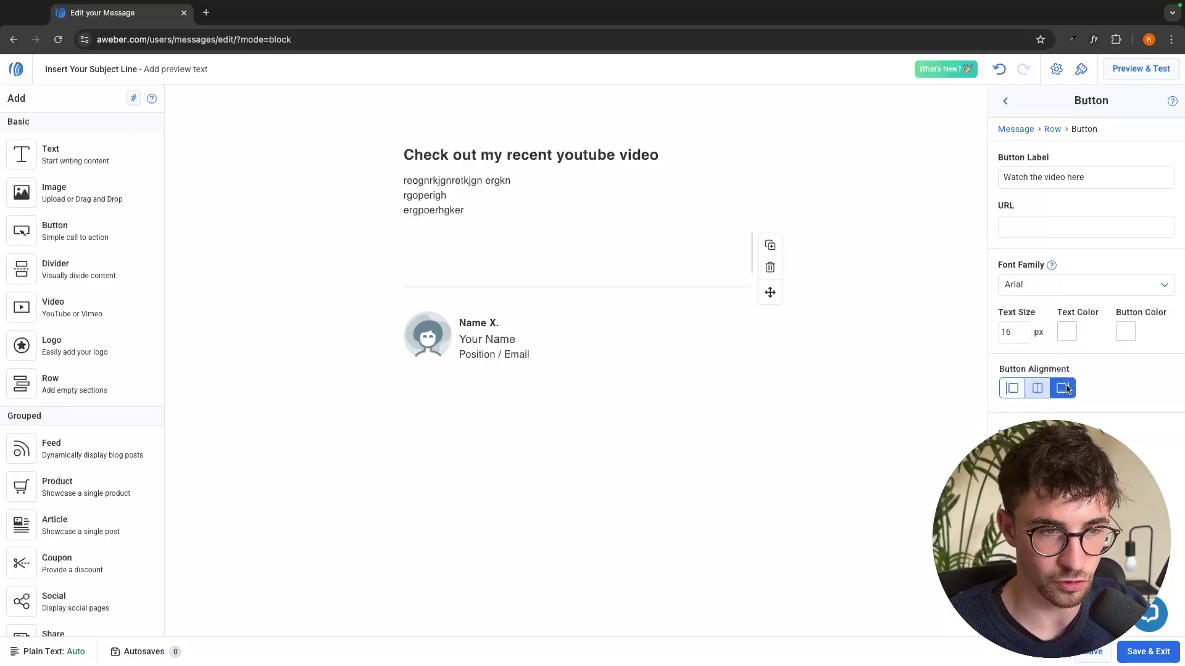
pyautogui.click(1012, 388)
pyautogui.click(1125, 331)
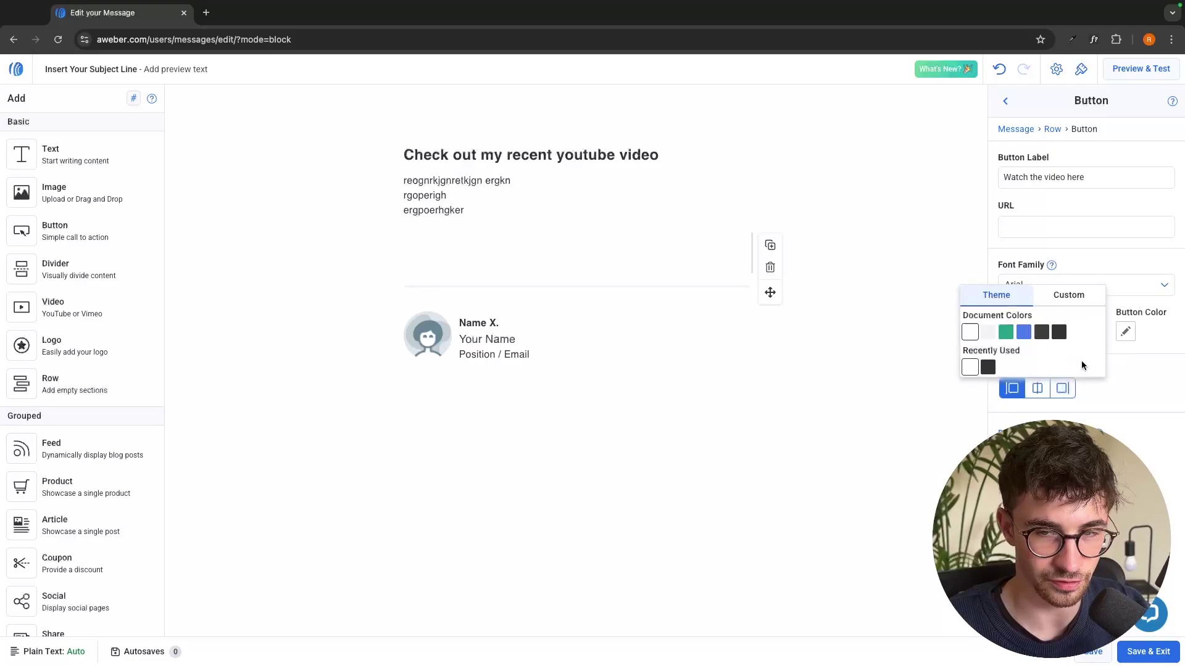
pyautogui.click(1059, 332)
pyautogui.click(1062, 388)
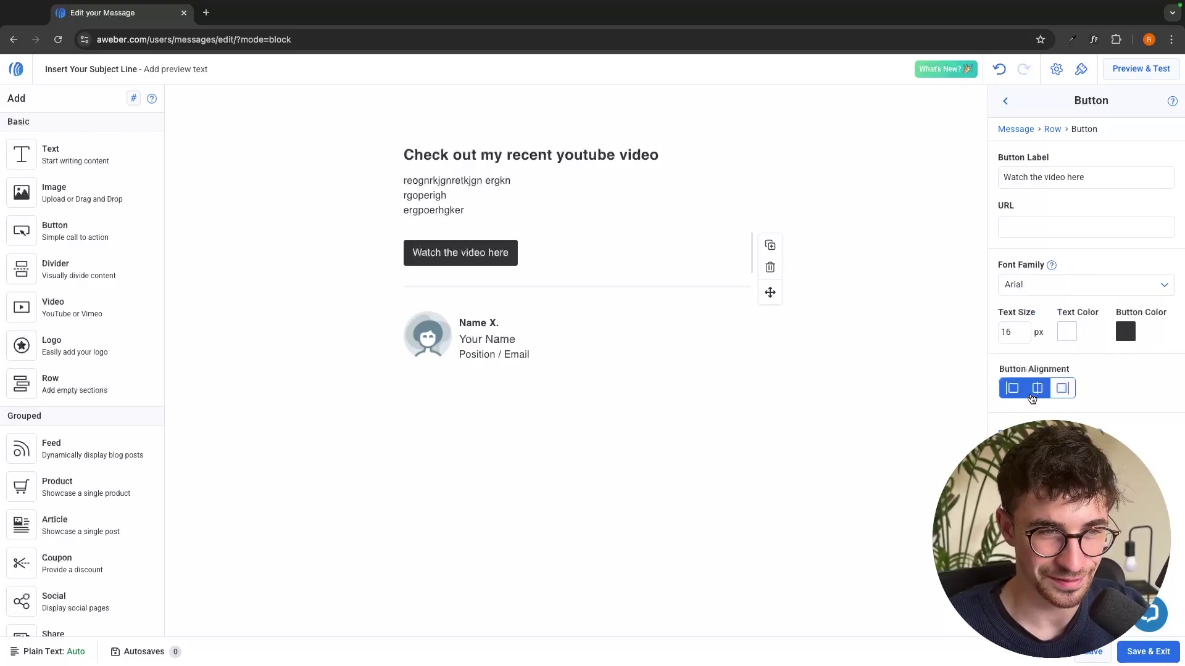
pyautogui.click(1012, 388)
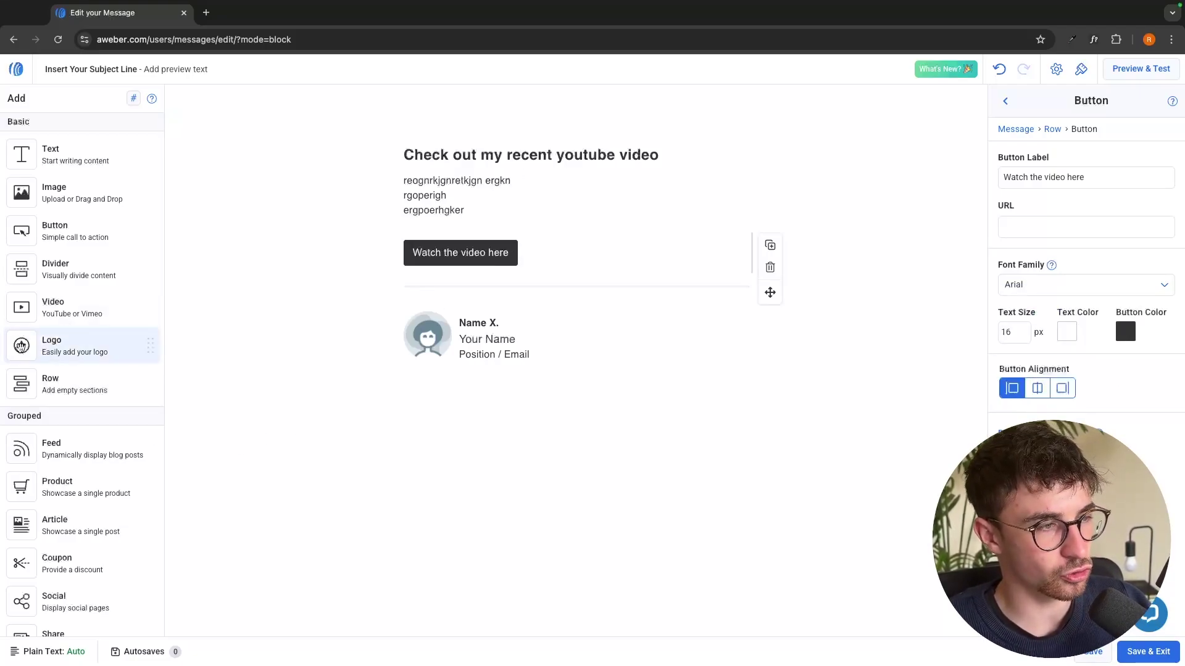
# Add a logo block above the heading using Untitled design (1).png, shrunk to 114×114
pyautogui.moveTo(61, 345); pyautogui.dragTo(557, 142)
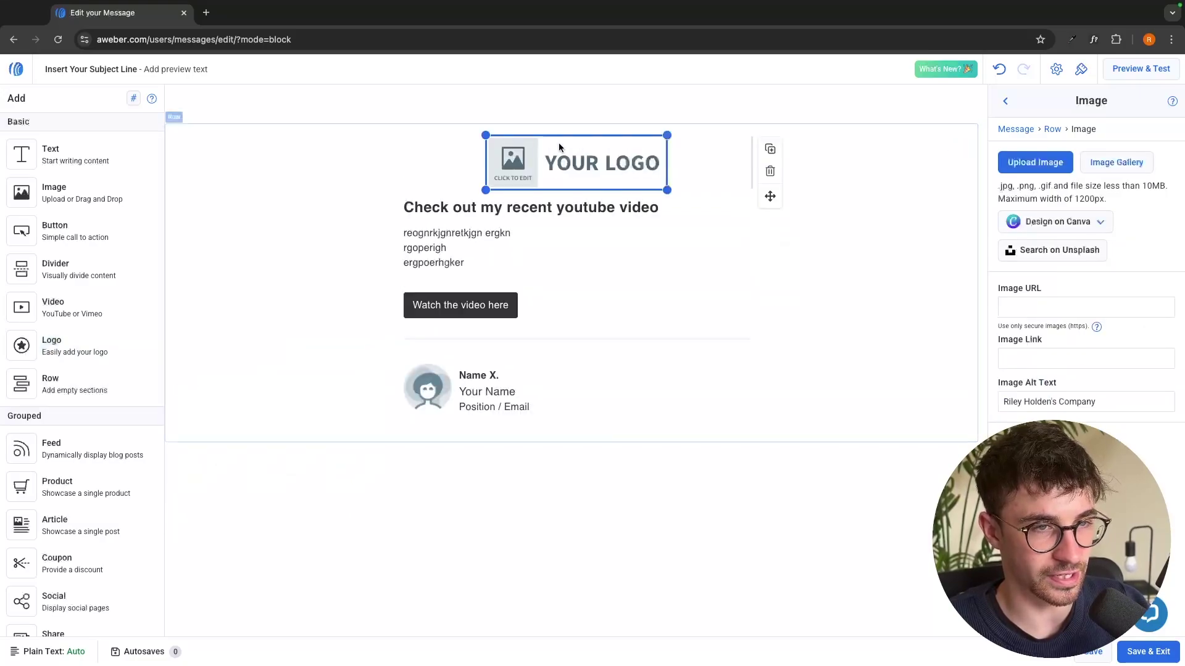
pyautogui.click(1035, 163)
pyautogui.scroll(-3, 651, 327)
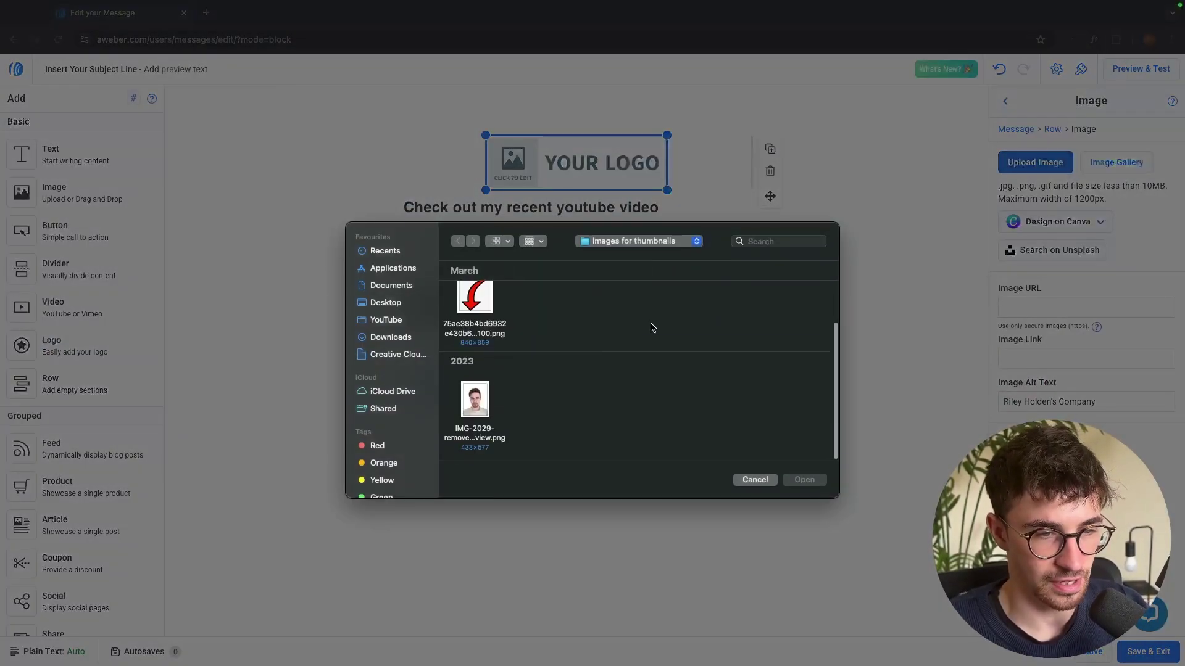
pyautogui.click(397, 320)
pyautogui.scroll(-3, 617, 370)
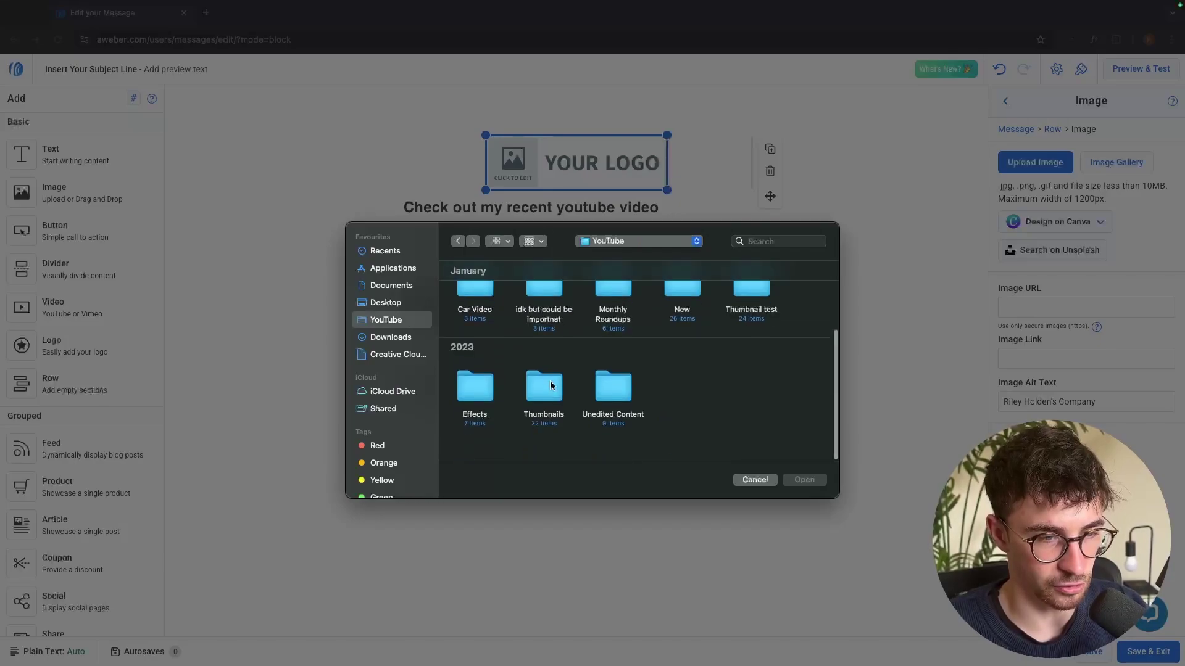
pyautogui.doubleClick(476, 404)
pyautogui.scroll(-3, 571, 437)
pyautogui.doubleClick(608, 398)
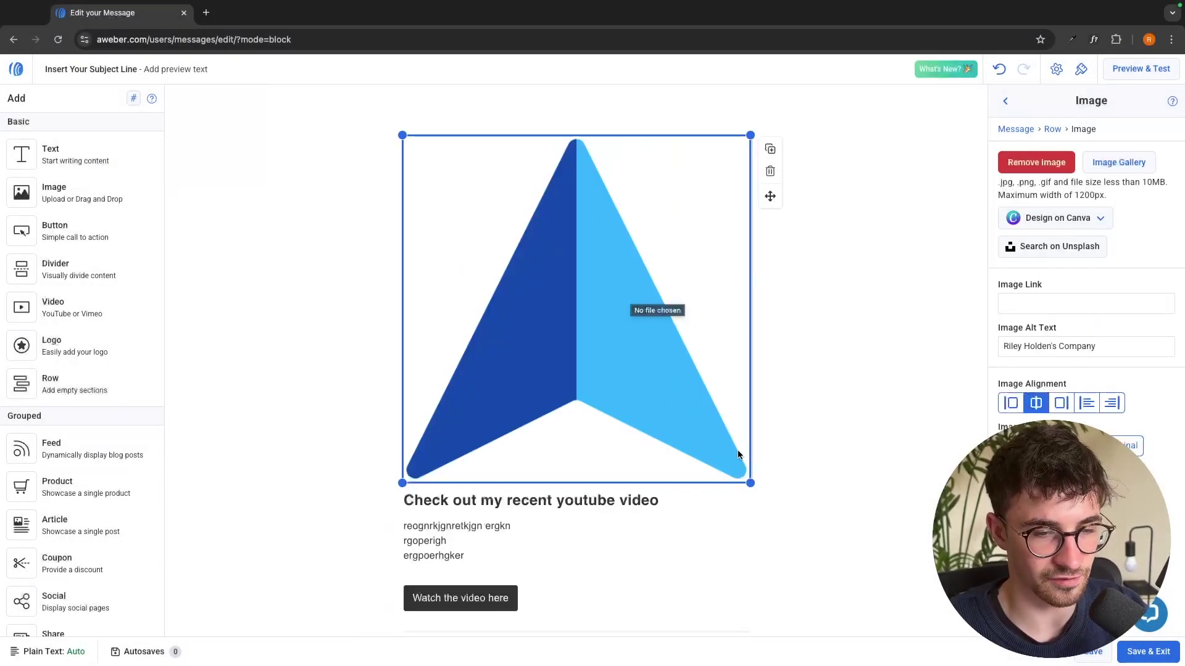
pyautogui.moveTo(750, 481); pyautogui.dragTo(612, 363)
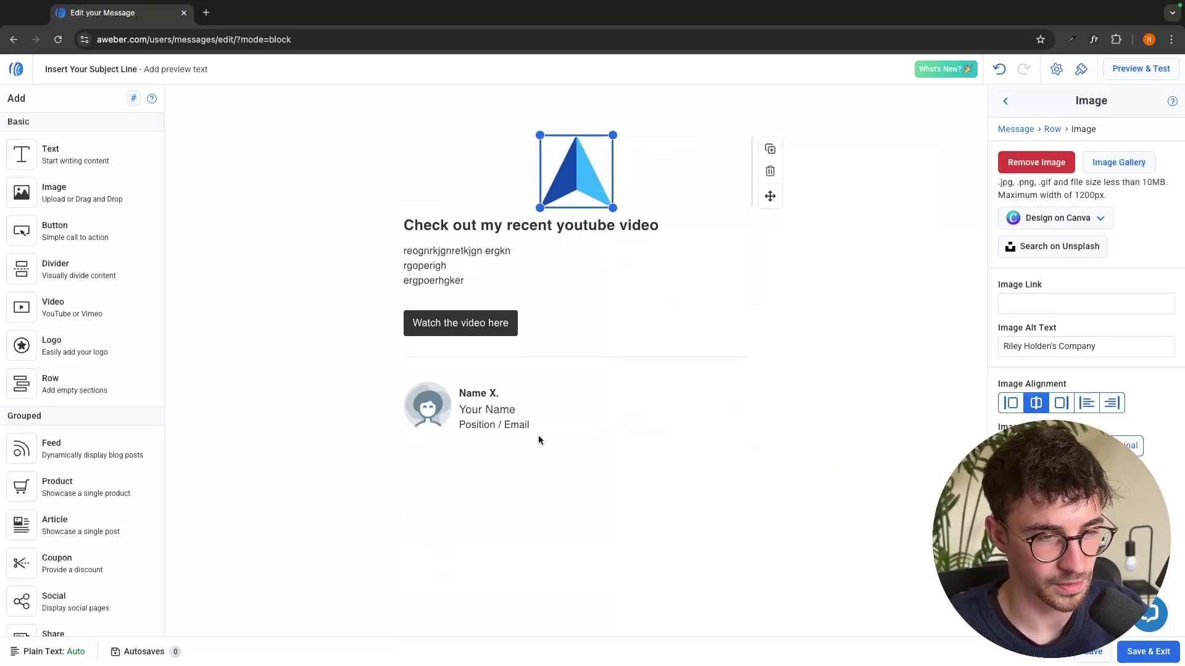
# Enter the sender's first name in the signature and delete the triangle logo row
pyautogui.click(525, 393)
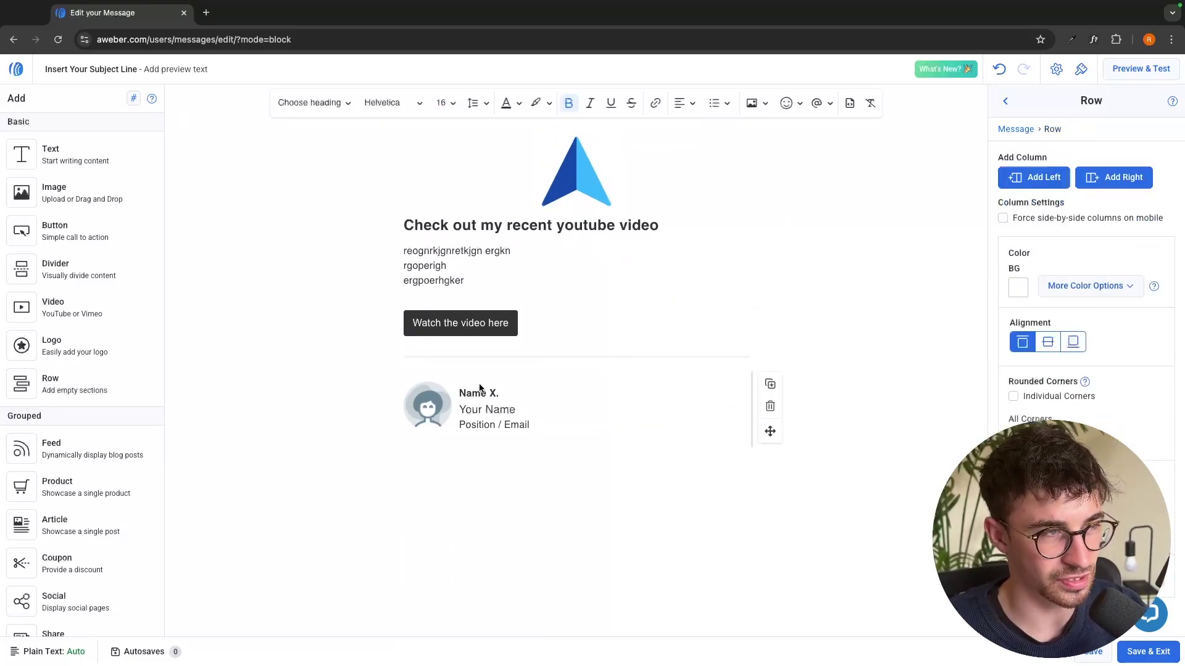
pyautogui.click(438, 403)
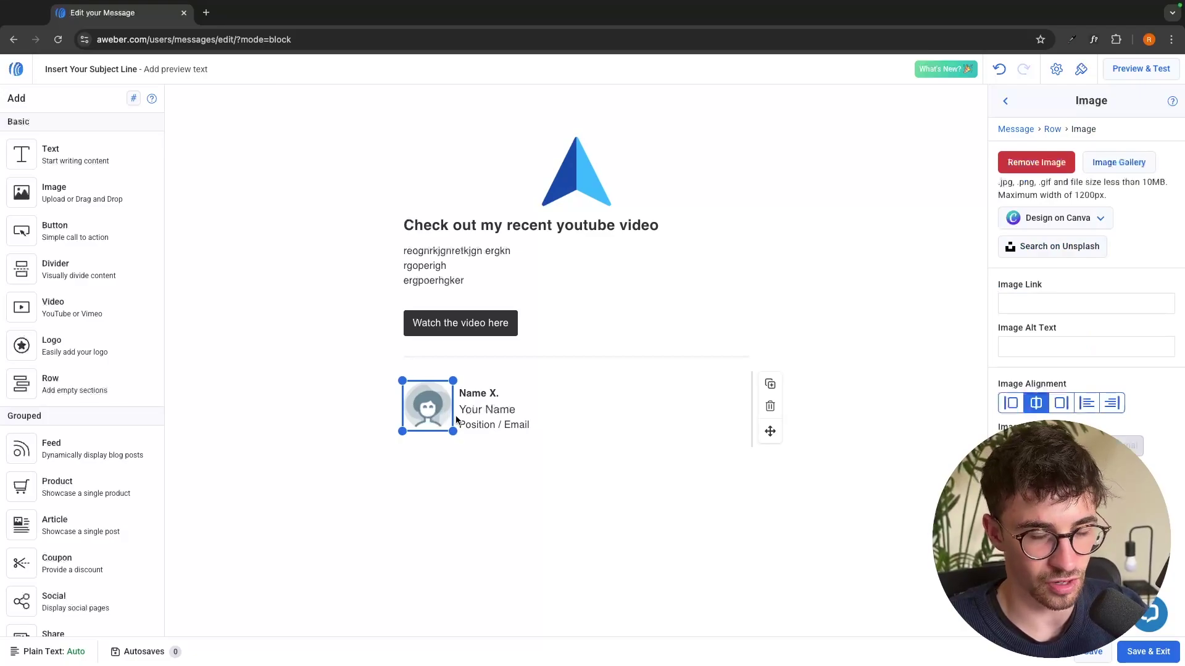
pyautogui.click(478, 396)
pyautogui.doubleClick(478, 397)
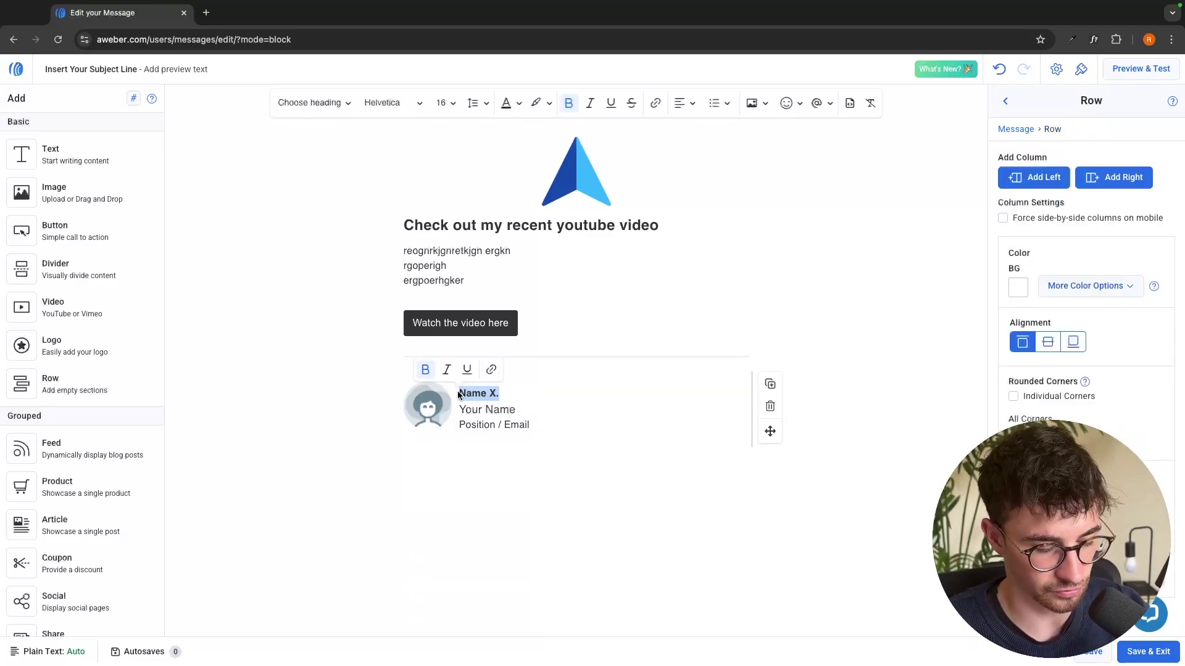
pyautogui.write('Riley')
pyautogui.moveTo(524, 424); pyautogui.dragTo(458, 425)
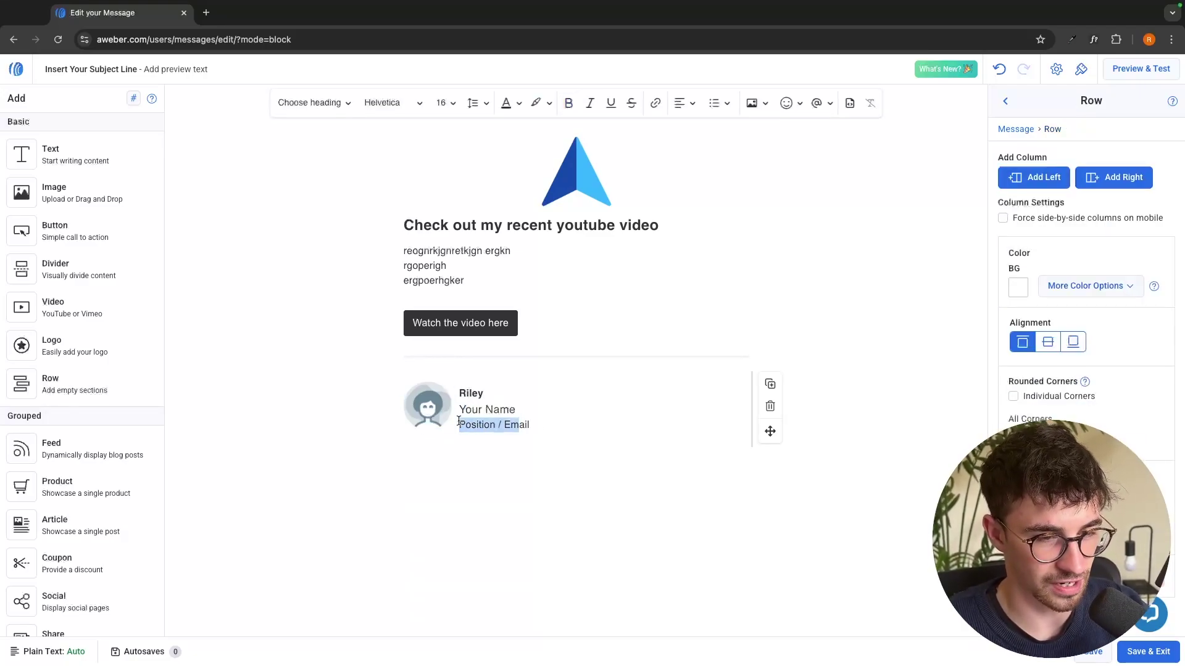
pyautogui.click(350, 464)
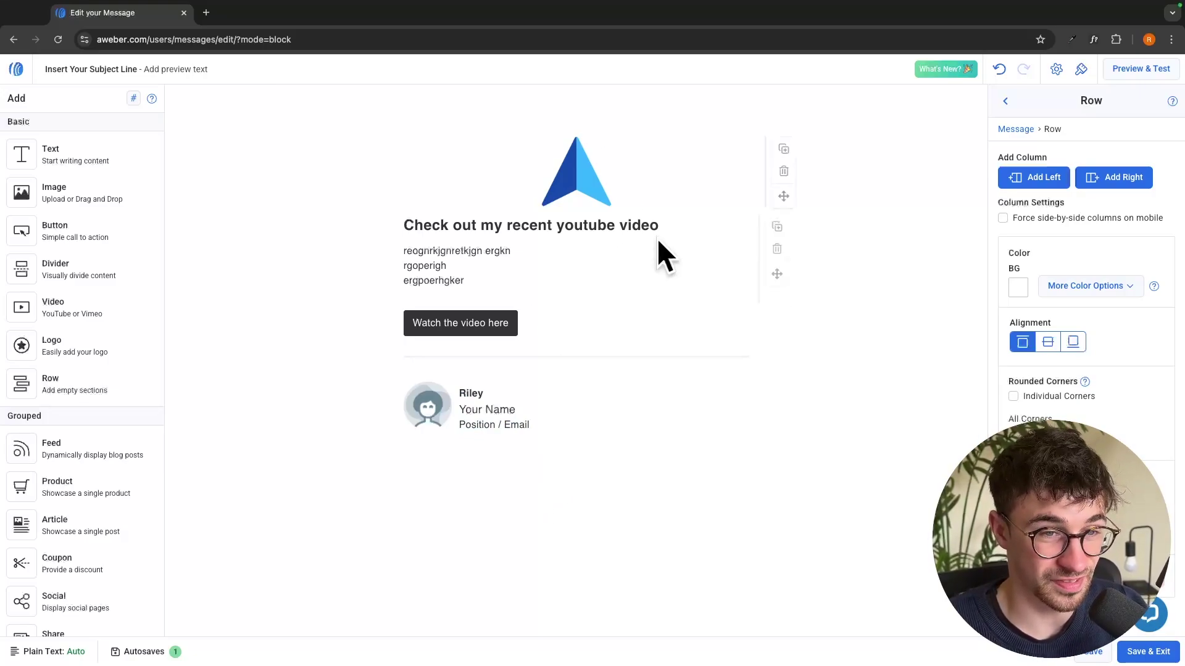
pyautogui.click(772, 171)
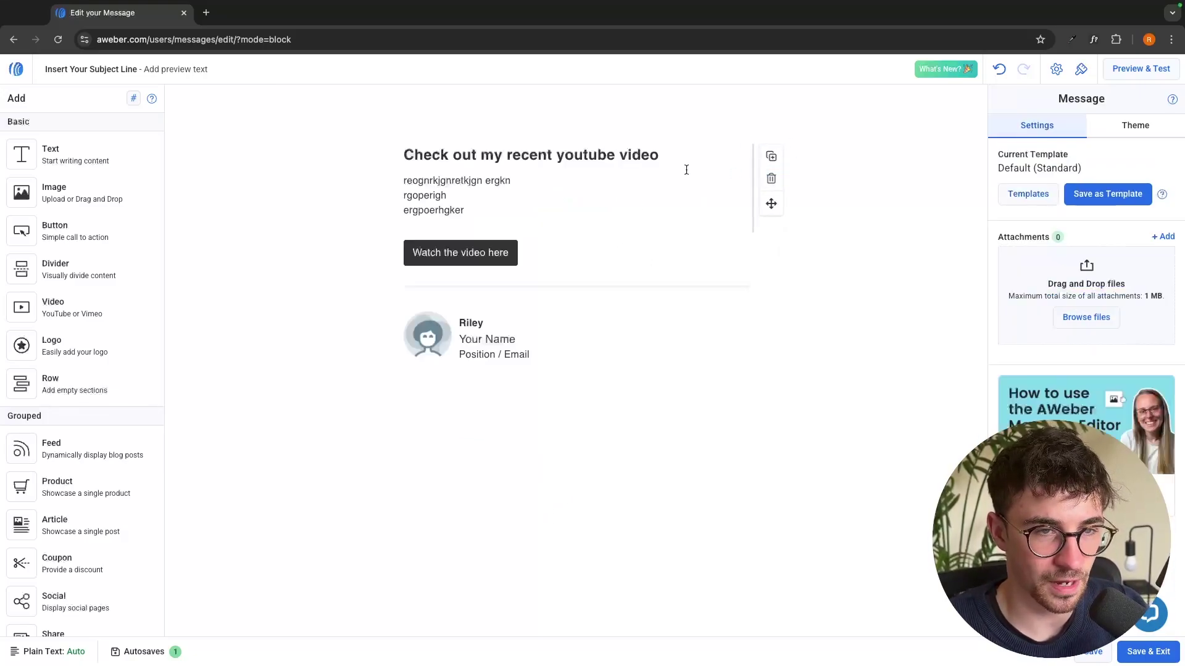
# Delete the heading, button and signature blocks, then start a 'Welcome - YouR 20% off' text block above the divider
pyautogui.click(770, 178)
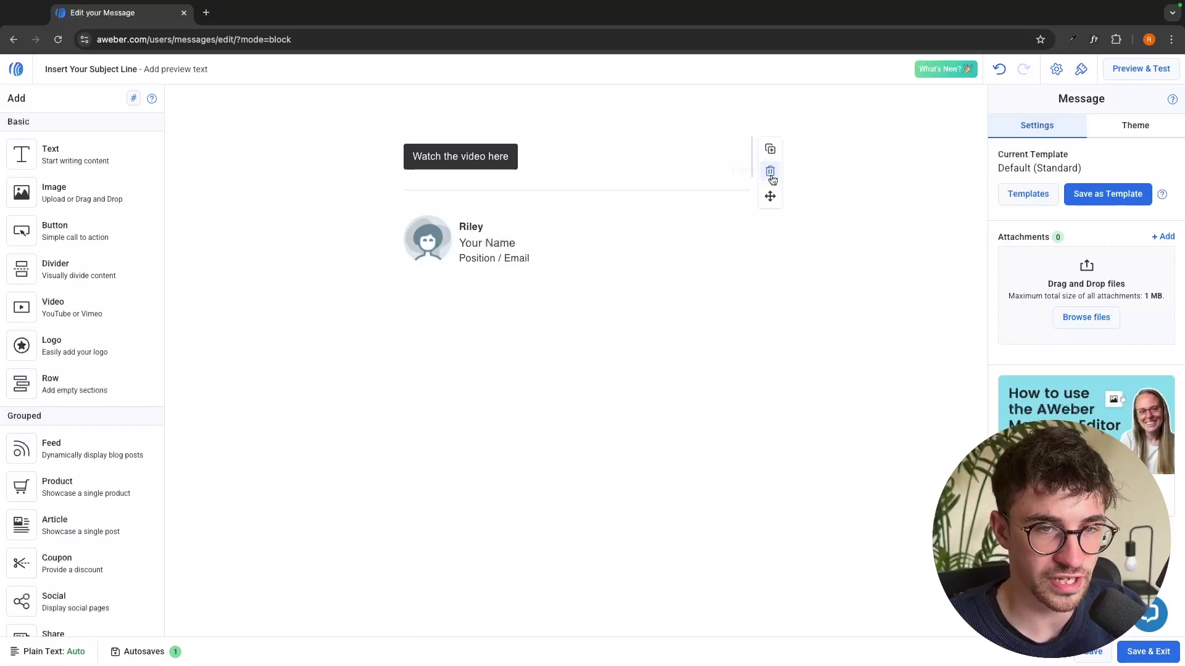
pyautogui.click(772, 177)
pyautogui.click(770, 199)
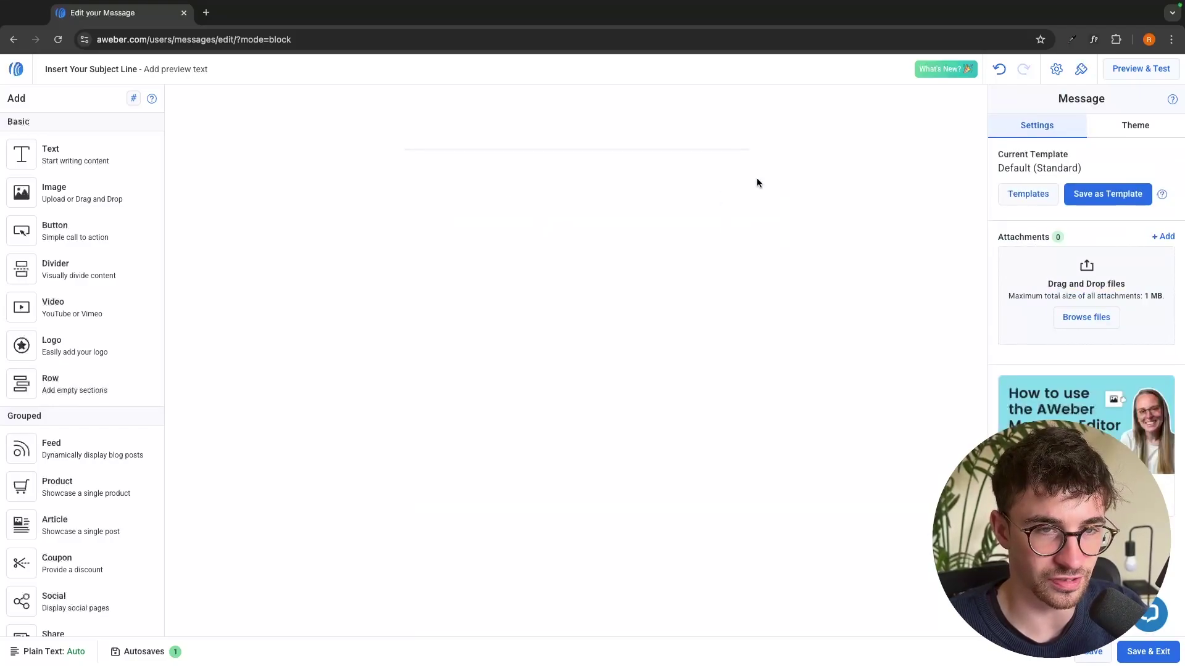
pyautogui.click(741, 153)
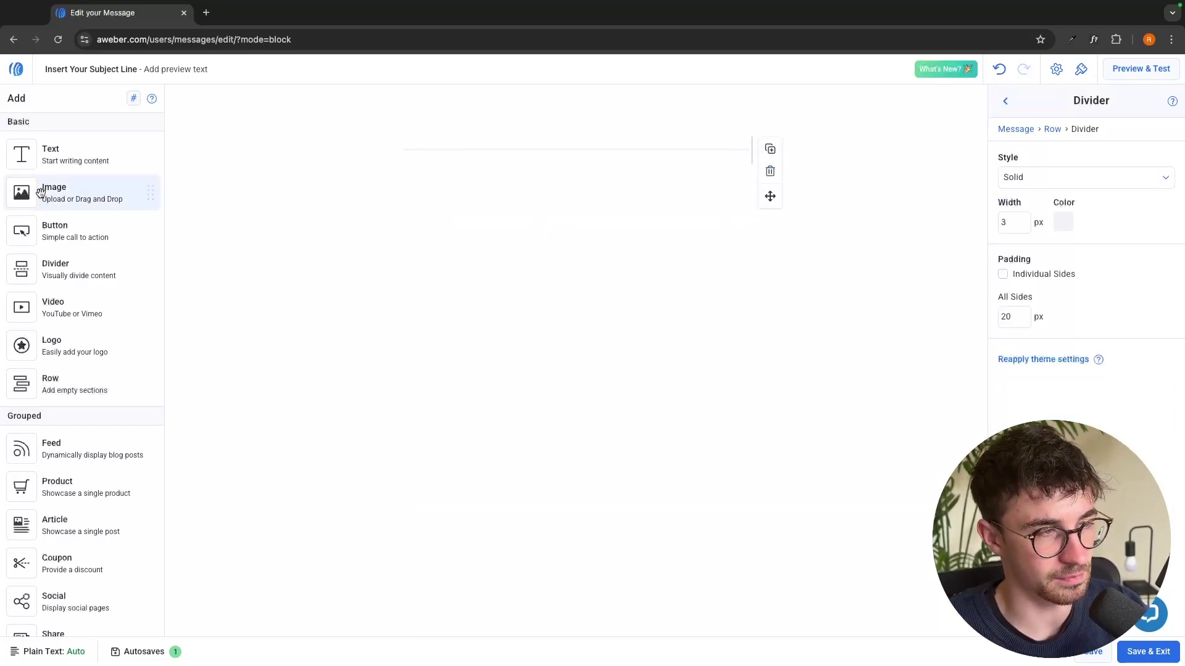
pyautogui.moveTo(52, 157); pyautogui.dragTo(499, 161)
pyautogui.write('W')
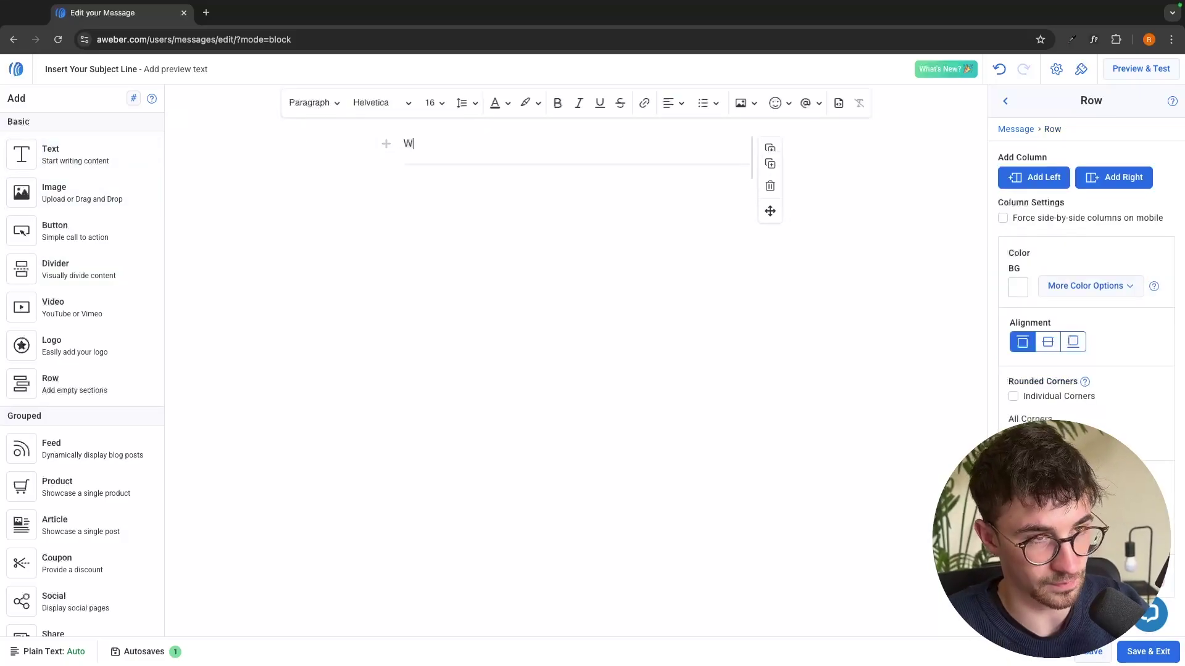
pyautogui.write('elcome - ')
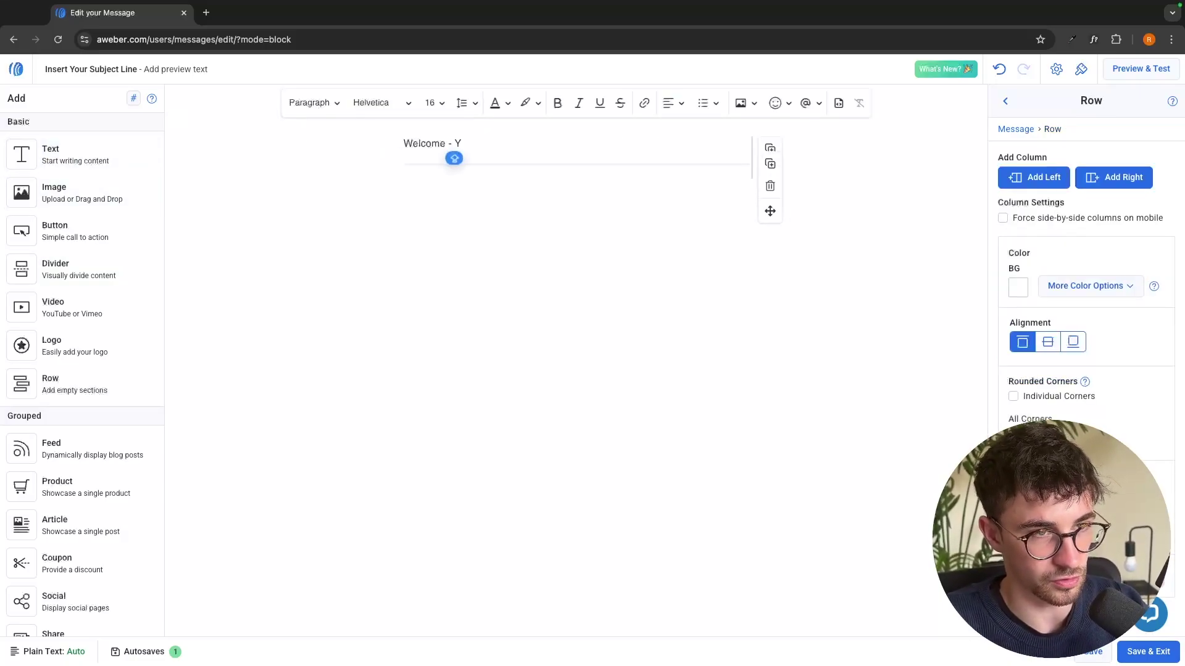
pyautogui.write('YouR')
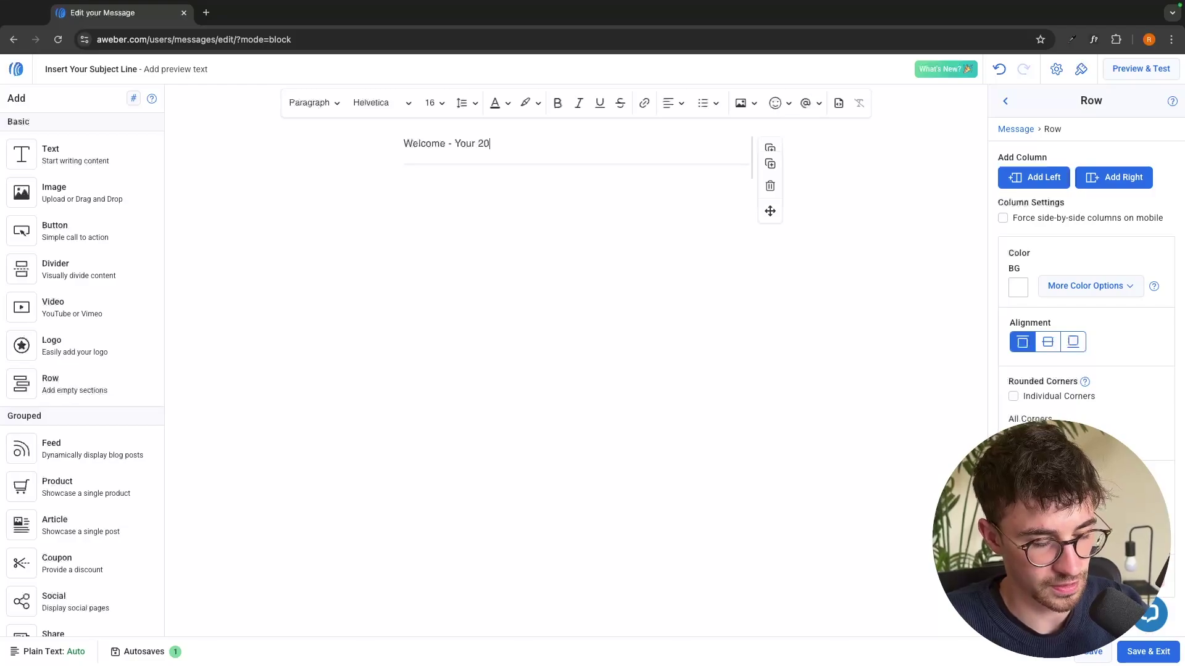
pyautogui.write(' 20% off Discount')
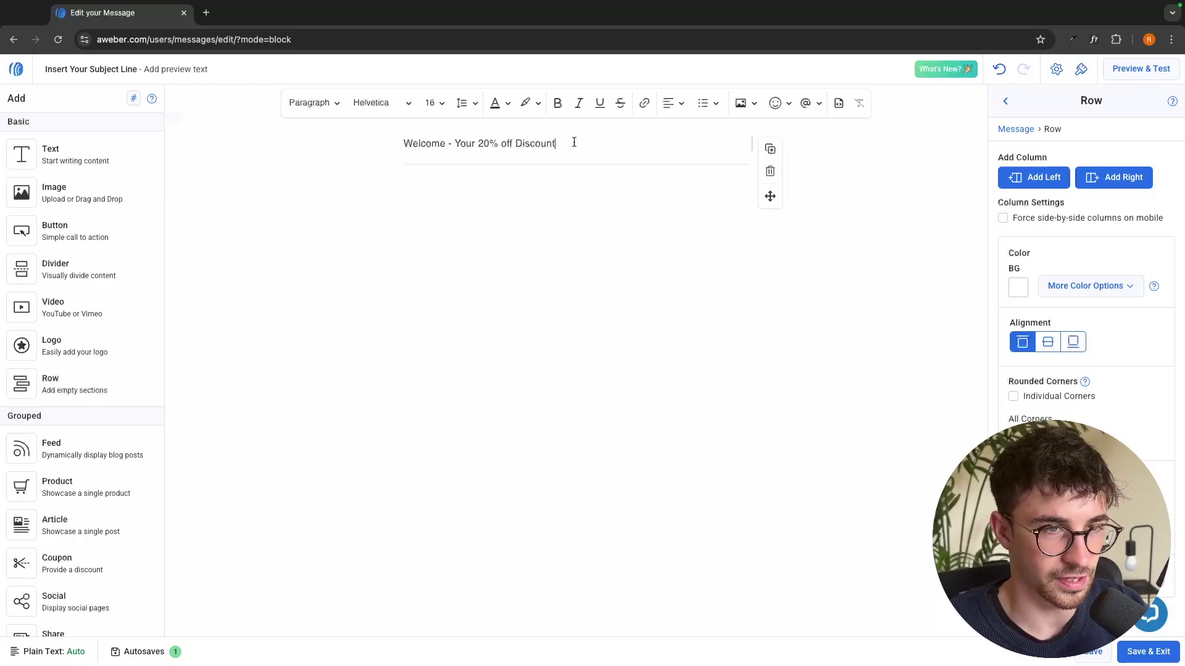
# Format the welcome heading as bold 28 Helvetica, centred
pyautogui.moveTo(574, 144); pyautogui.dragTo(339, 141)
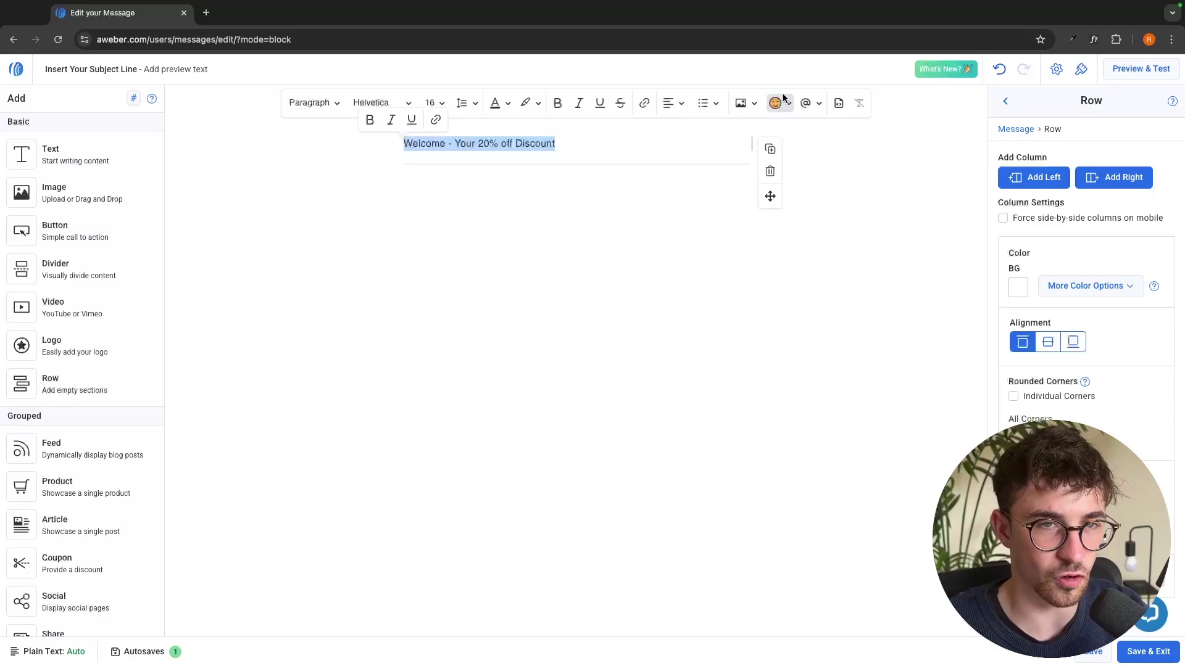
pyautogui.click(367, 103)
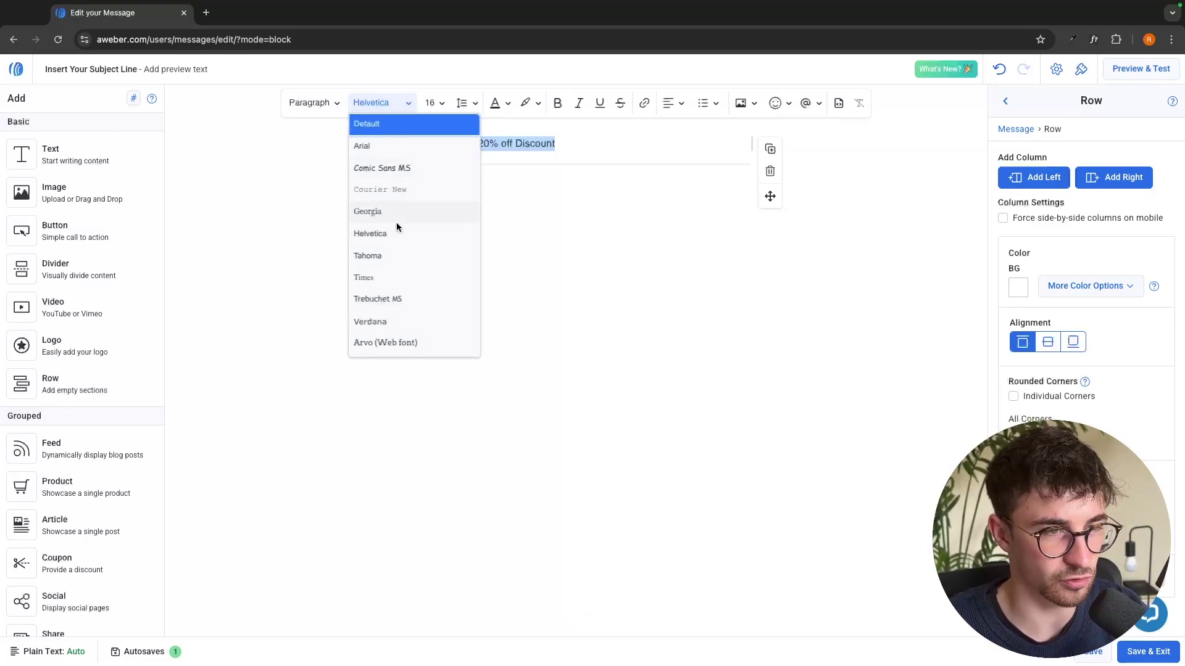
pyautogui.click(393, 238)
pyautogui.click(434, 102)
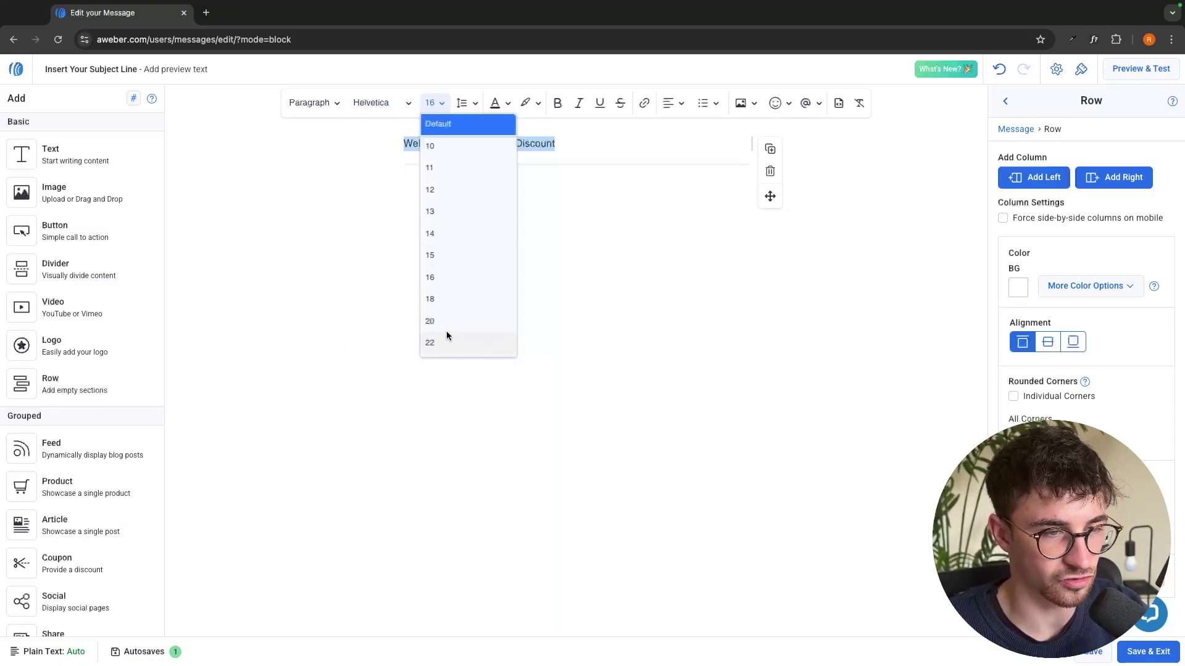
pyautogui.scroll(-3, 446, 335)
pyautogui.click(447, 306)
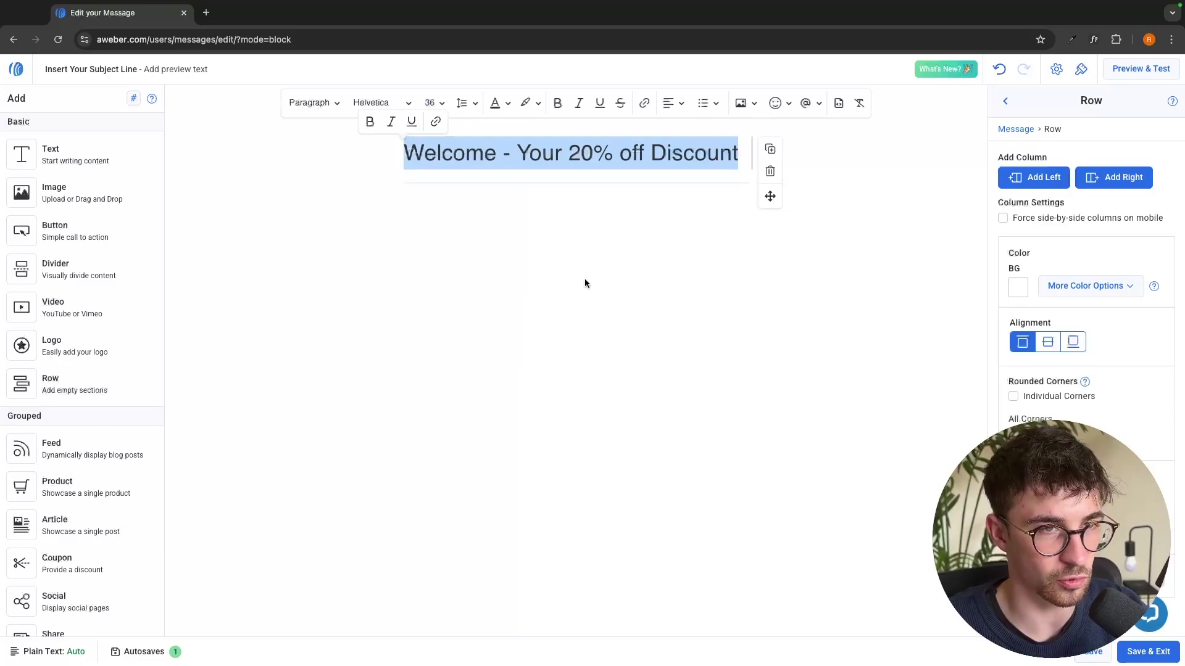
pyautogui.click(558, 103)
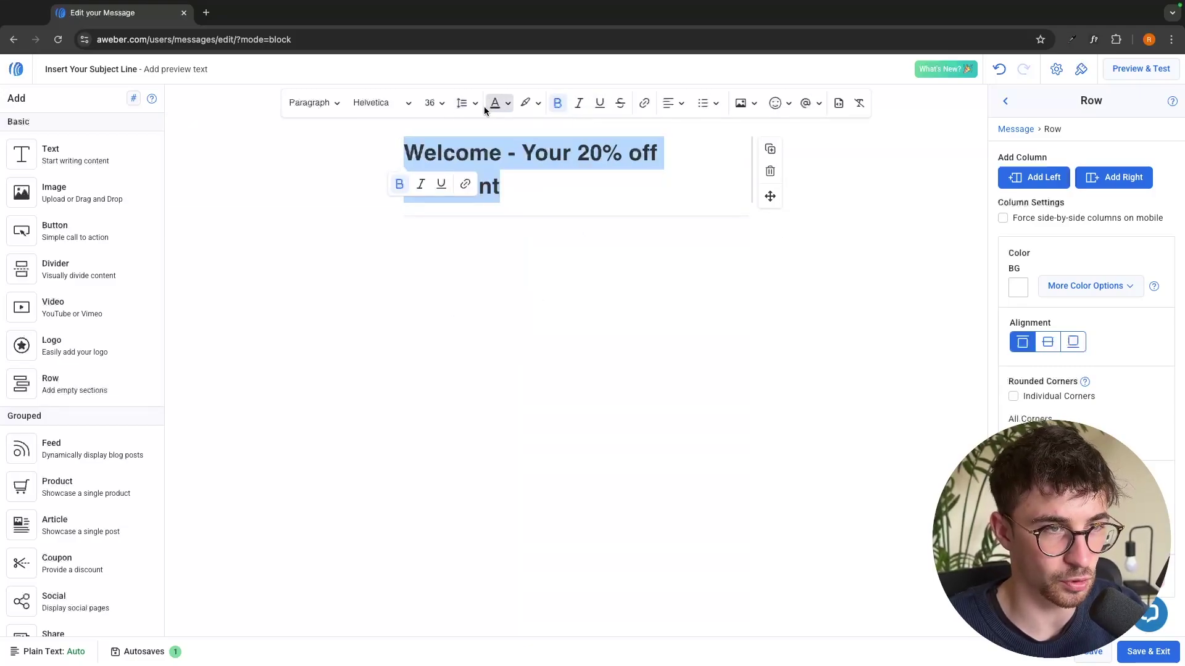
pyautogui.click(434, 102)
pyautogui.click(439, 254)
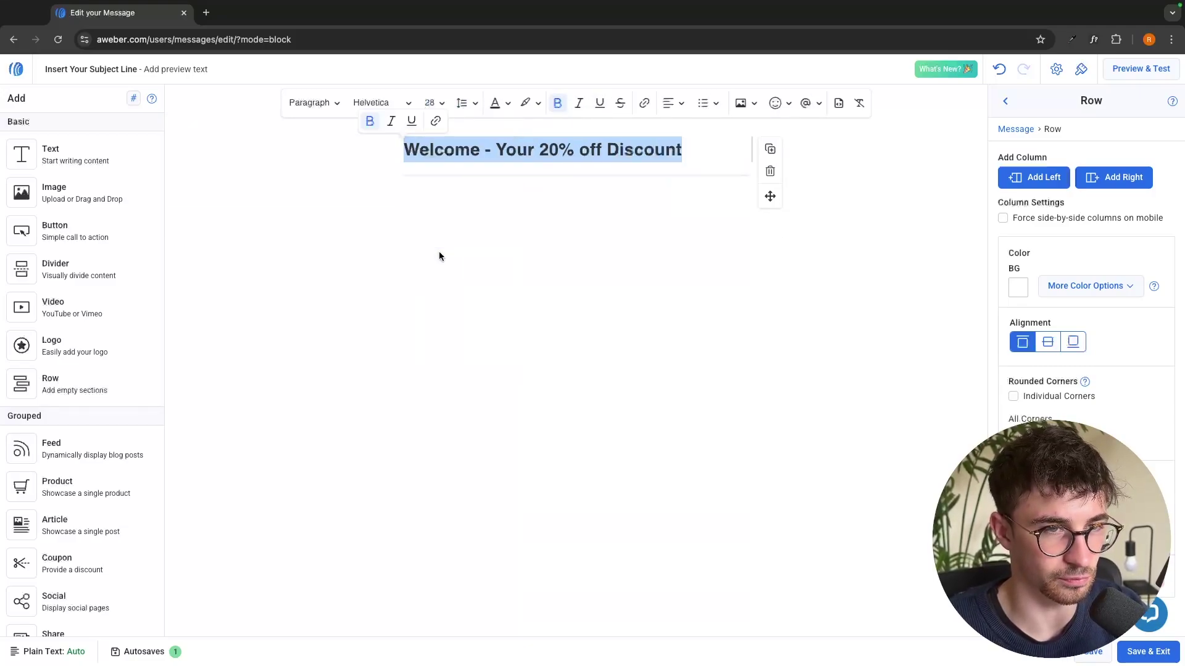
pyautogui.click(682, 103)
pyautogui.click(686, 143)
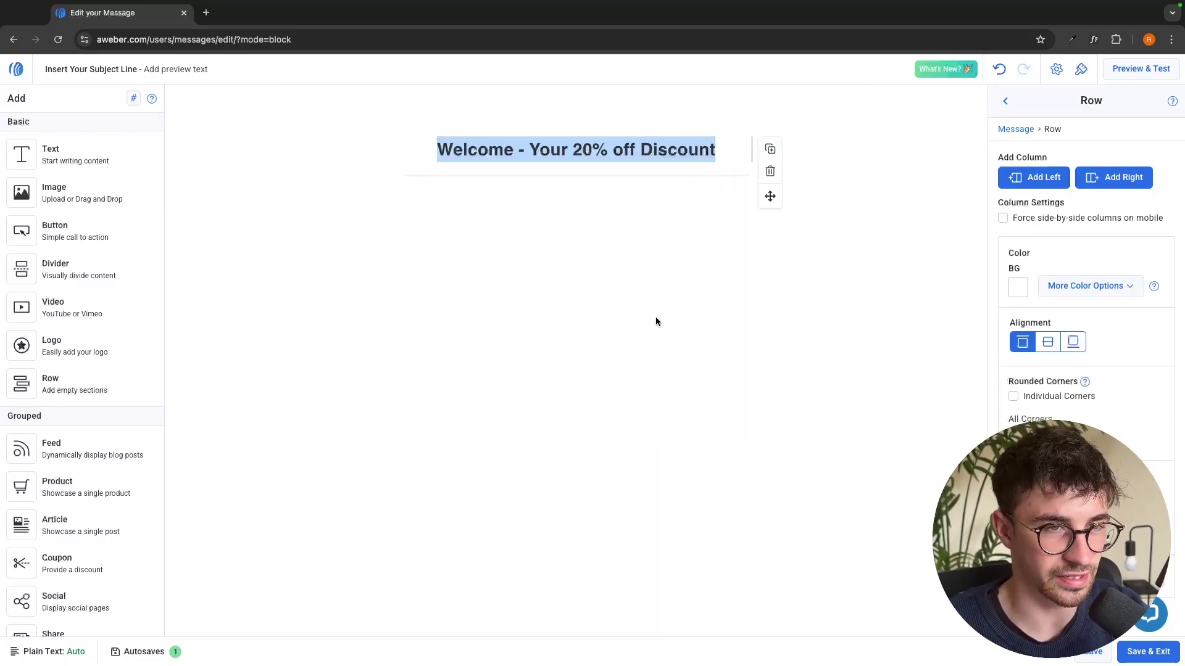
# Place a Coupon block below the heading and add a 'Use Code - 20OFF' line under the savings offer
pyautogui.scroll(-2, 87, 398)
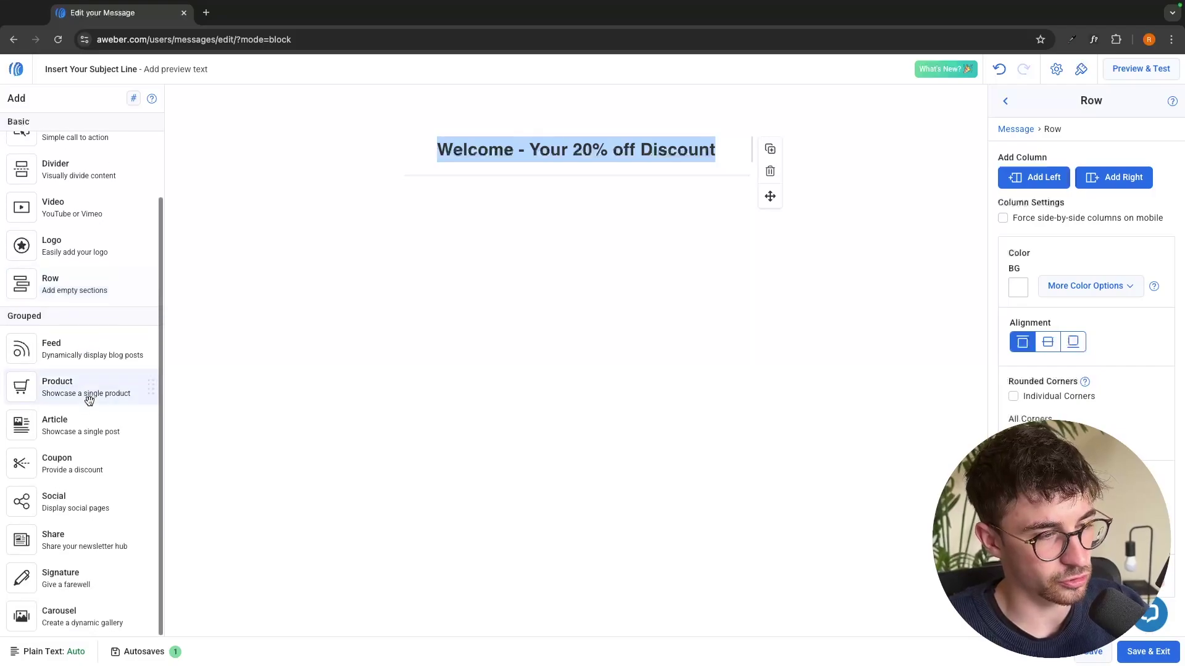
pyautogui.moveTo(13, 471); pyautogui.dragTo(561, 198)
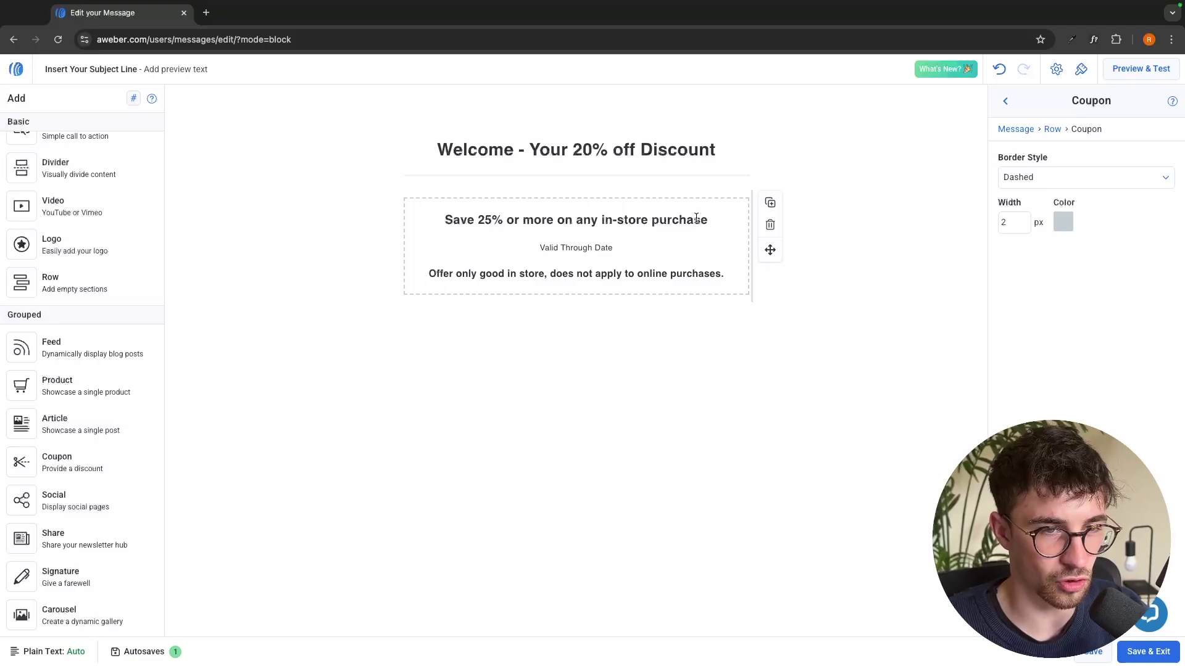
pyautogui.click(596, 247)
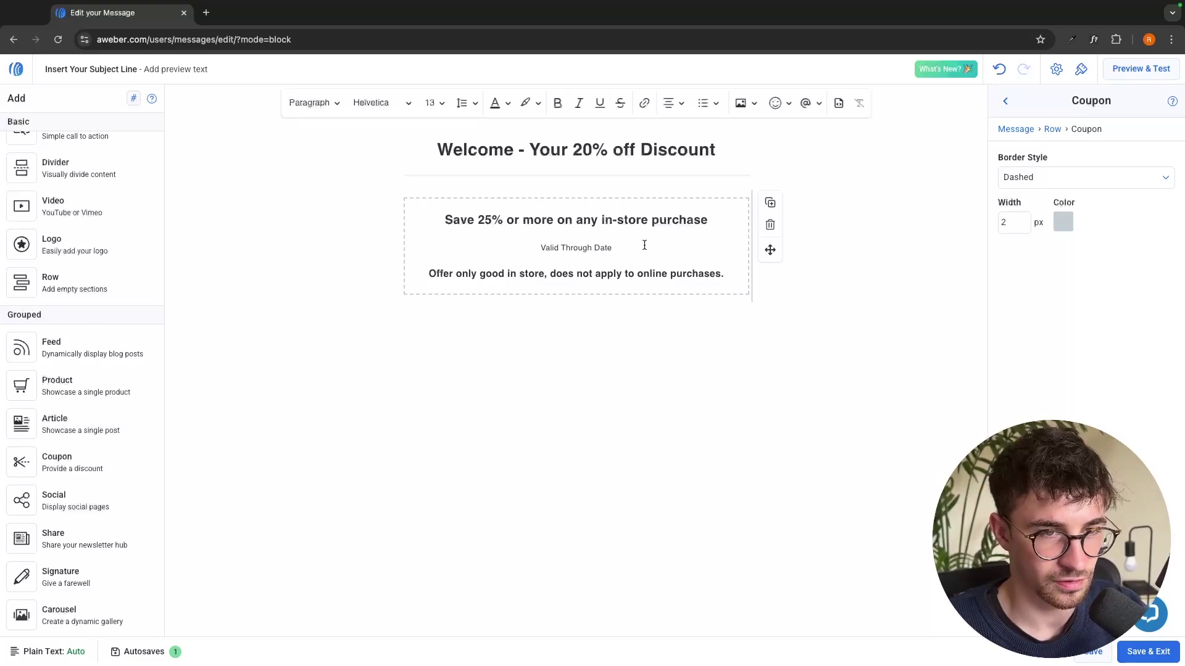
pyautogui.click(708, 221)
pyautogui.press('Return')
pyautogui.write('Ud')
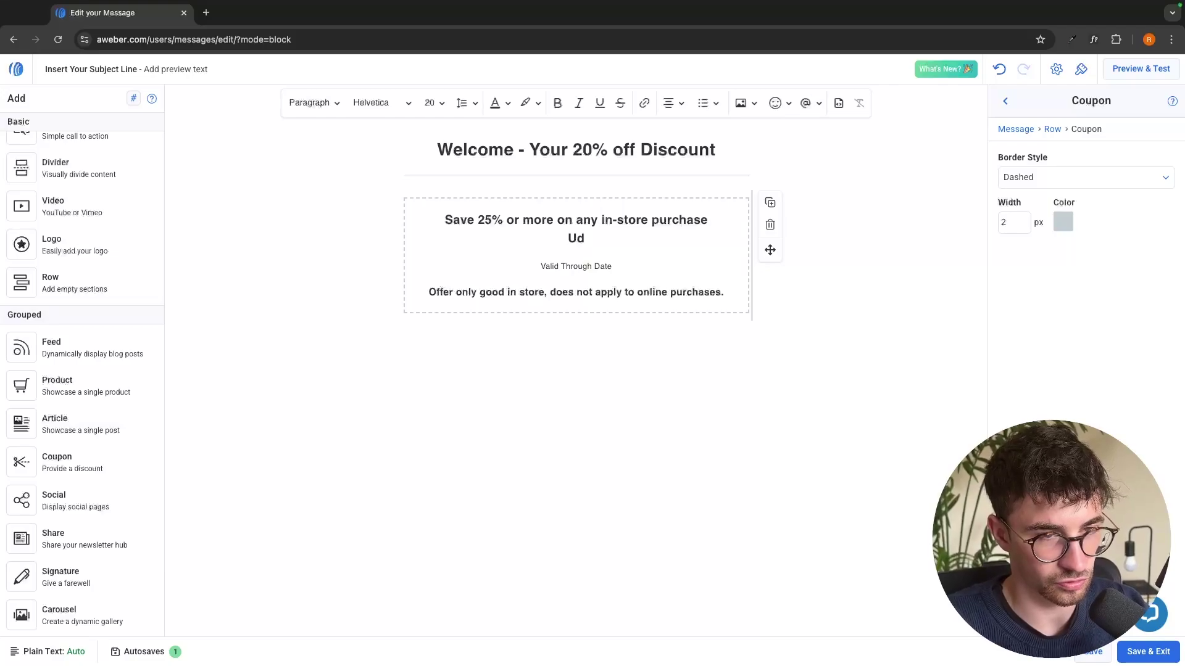
pyautogui.write('e Code - ')
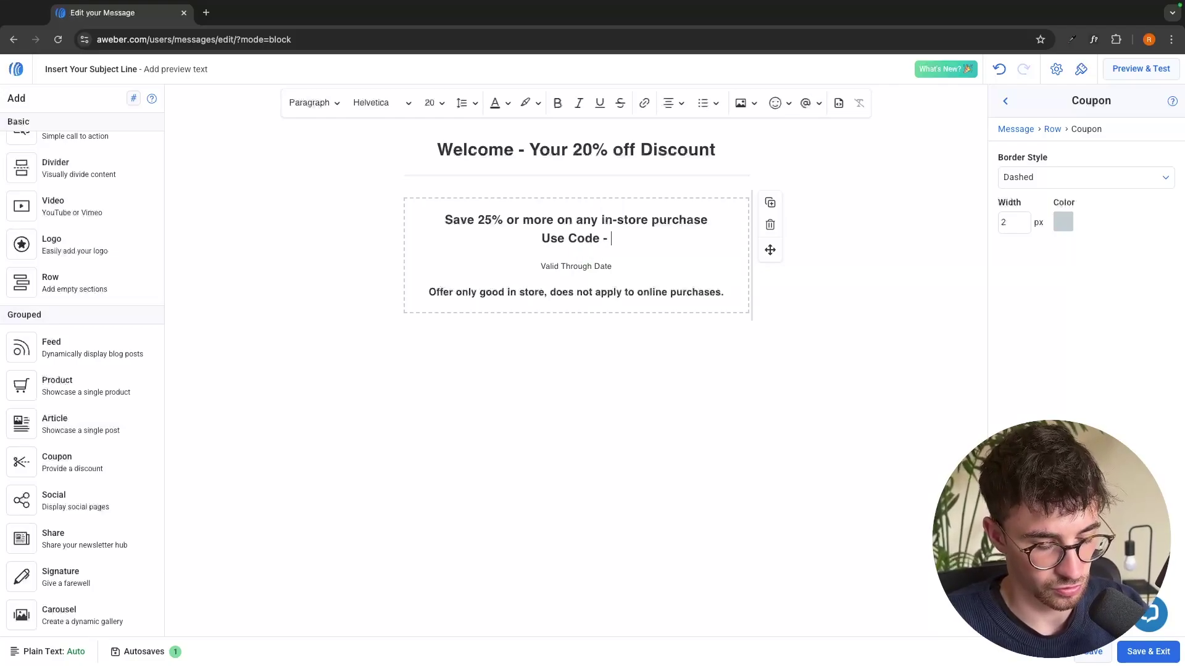
pyautogui.write('20off')
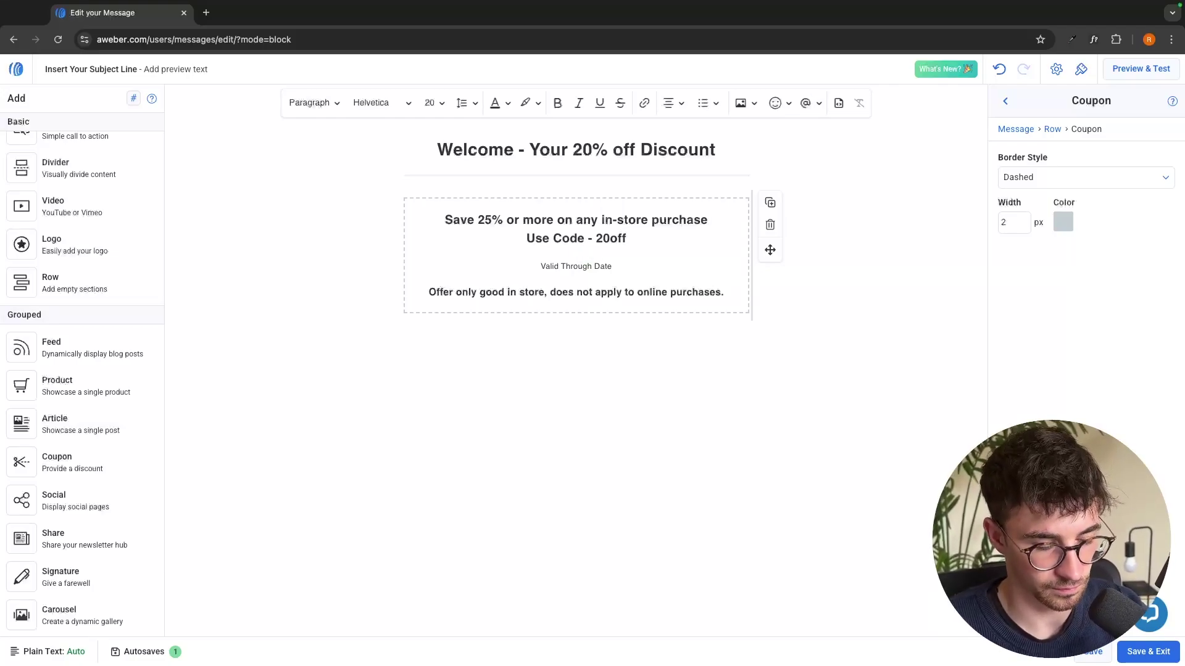
pyautogui.press('BackSpace')
pyautogui.press('BackSpace')
pyautogui.press('BackSpace')
pyautogui.write('OFF')
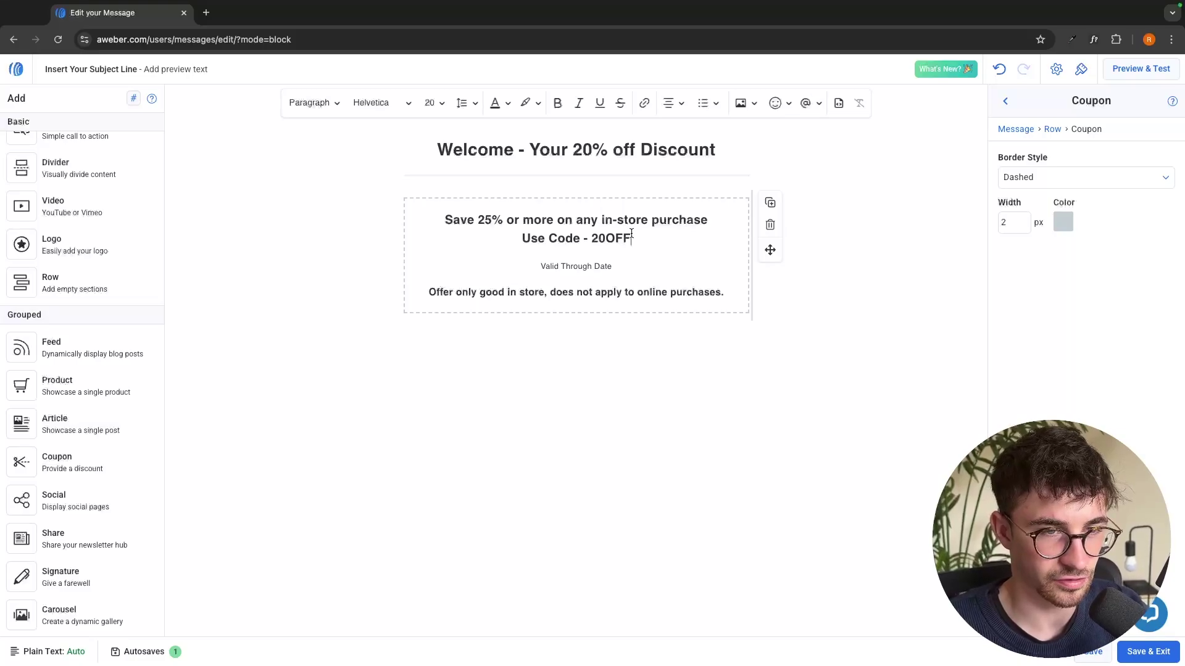
# Set the 'Use Code - 20OFF' line to font size 36
pyautogui.moveTo(631, 235); pyautogui.dragTo(510, 235)
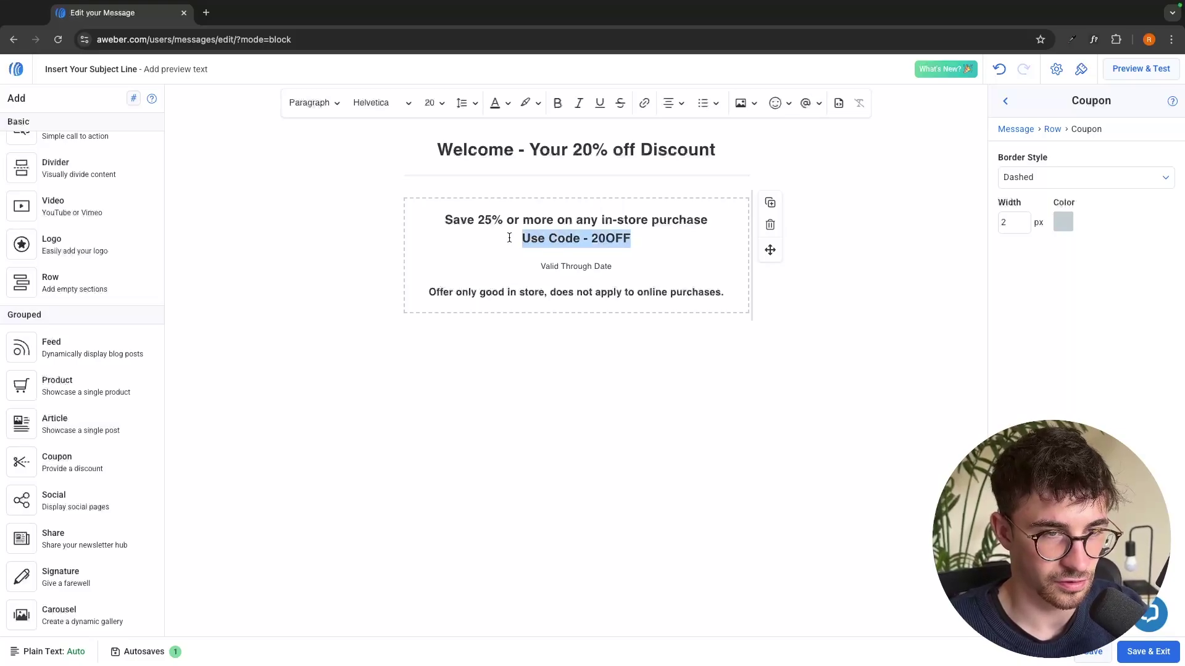
pyautogui.click(438, 103)
pyautogui.scroll(-2, 445, 318)
pyautogui.click(443, 308)
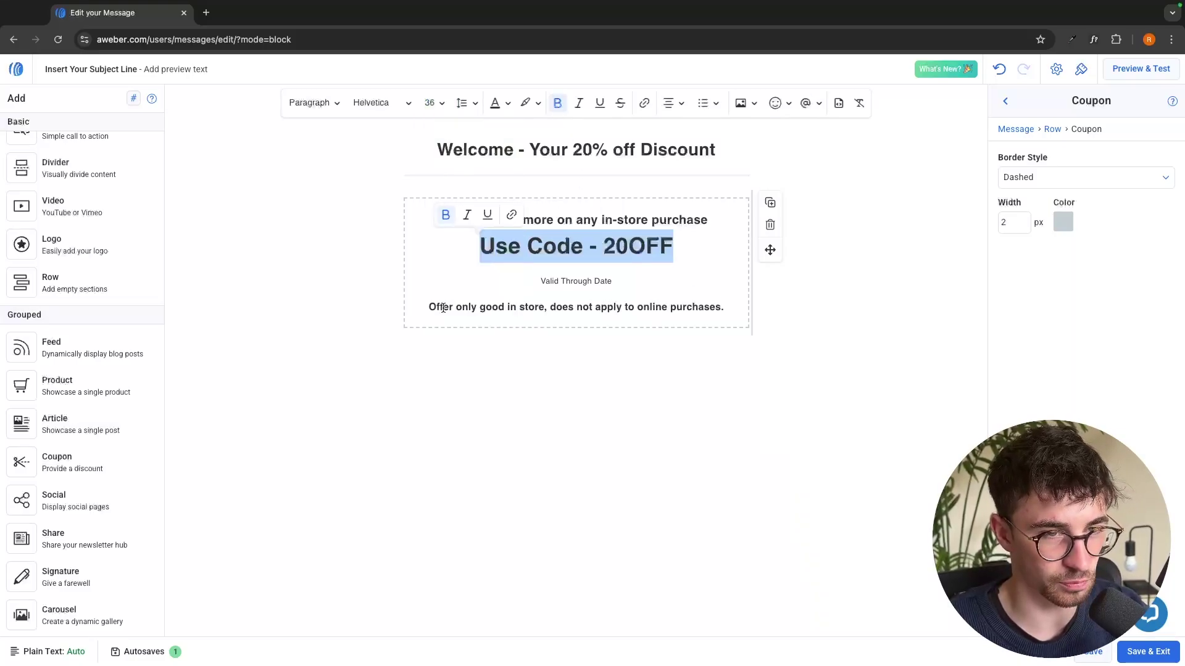
pyautogui.click(628, 268)
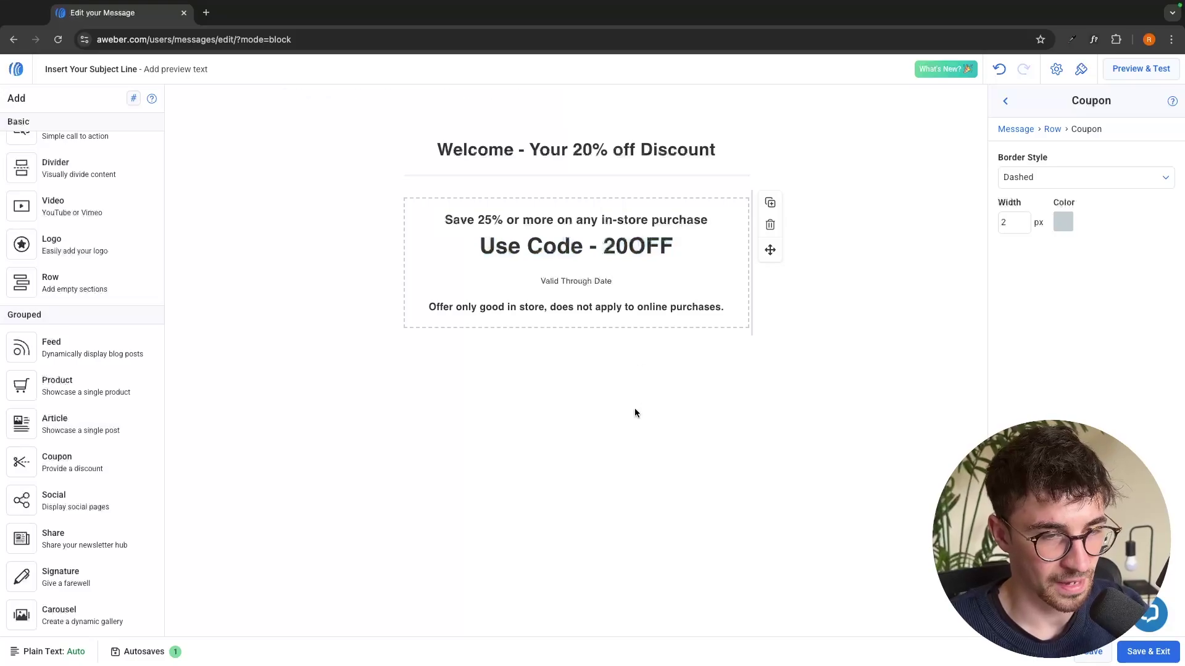
pyautogui.scroll(2, 95, 333)
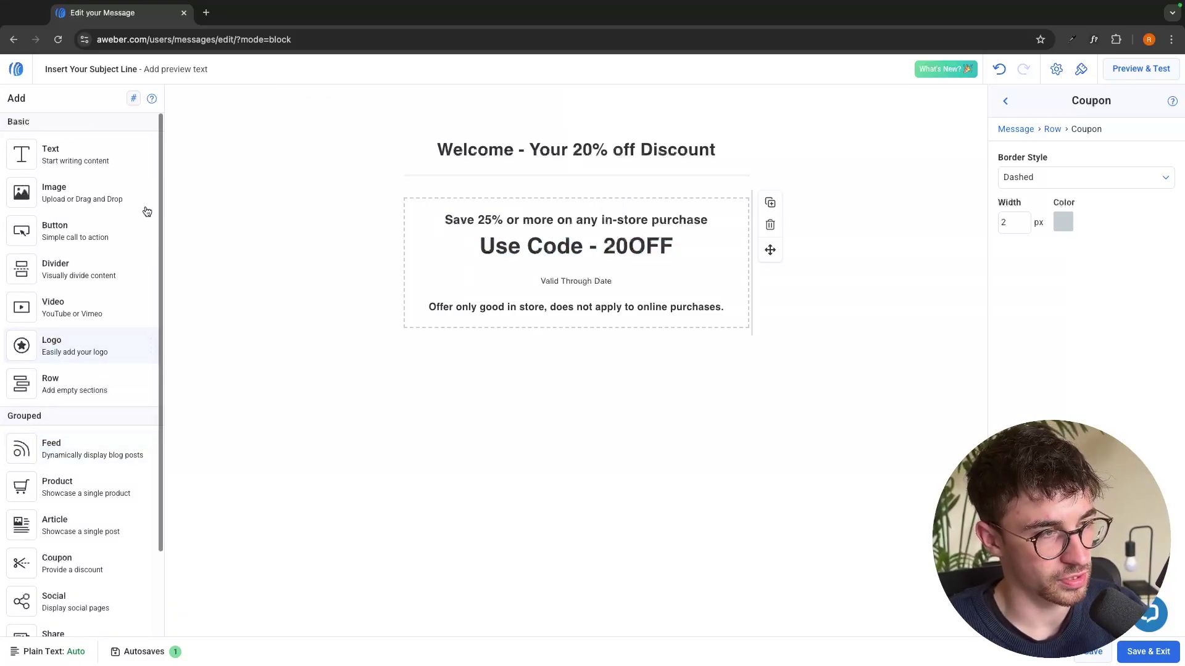
# Add a 'Shop Now' button below the coupon, then Save & Exit to the Messages list
pyautogui.moveTo(33, 233); pyautogui.dragTo(521, 304)
pyautogui.moveTo(1074, 179); pyautogui.dragTo(927, 176)
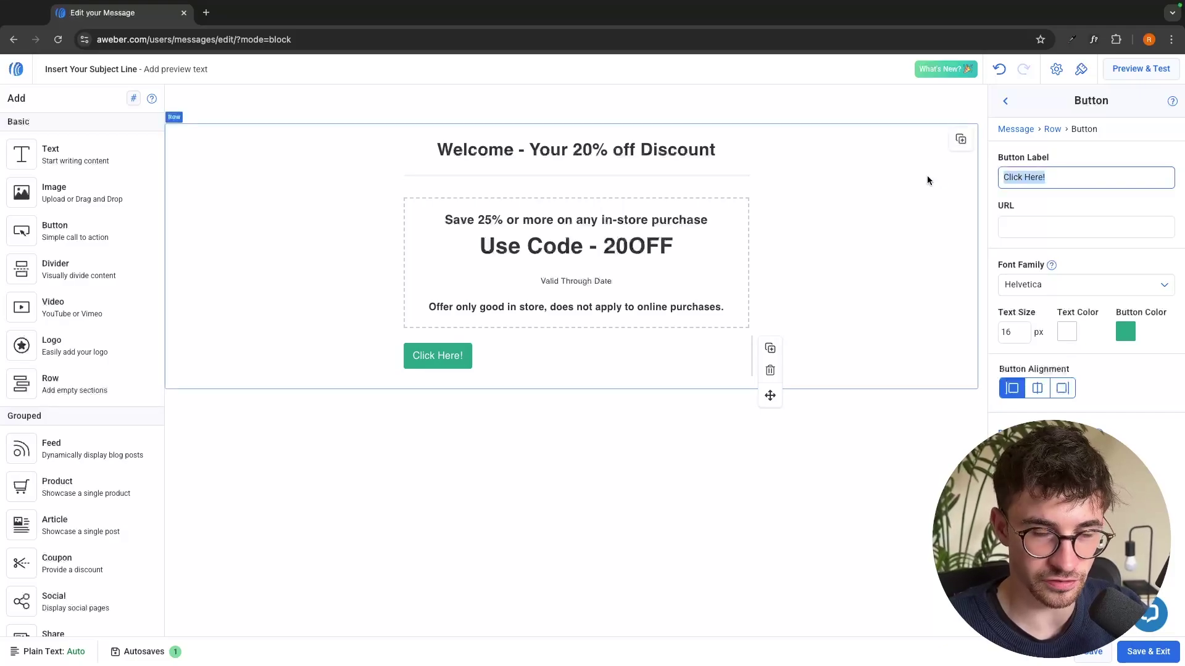
pyautogui.write('Shop Now')
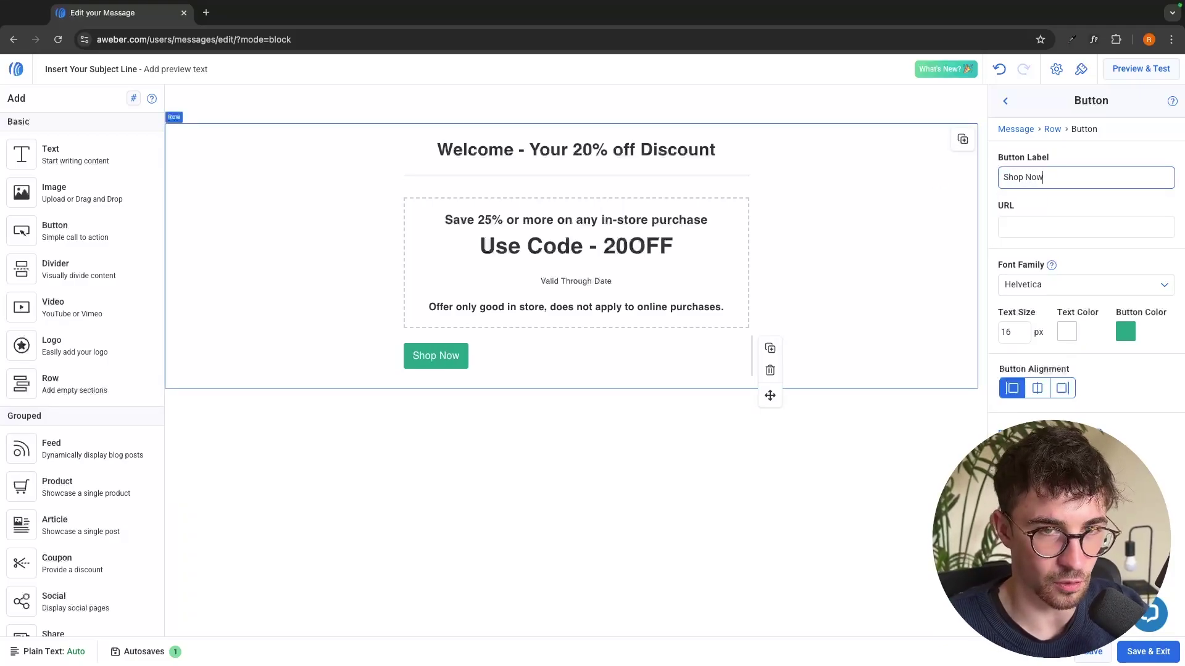
pyautogui.click(624, 411)
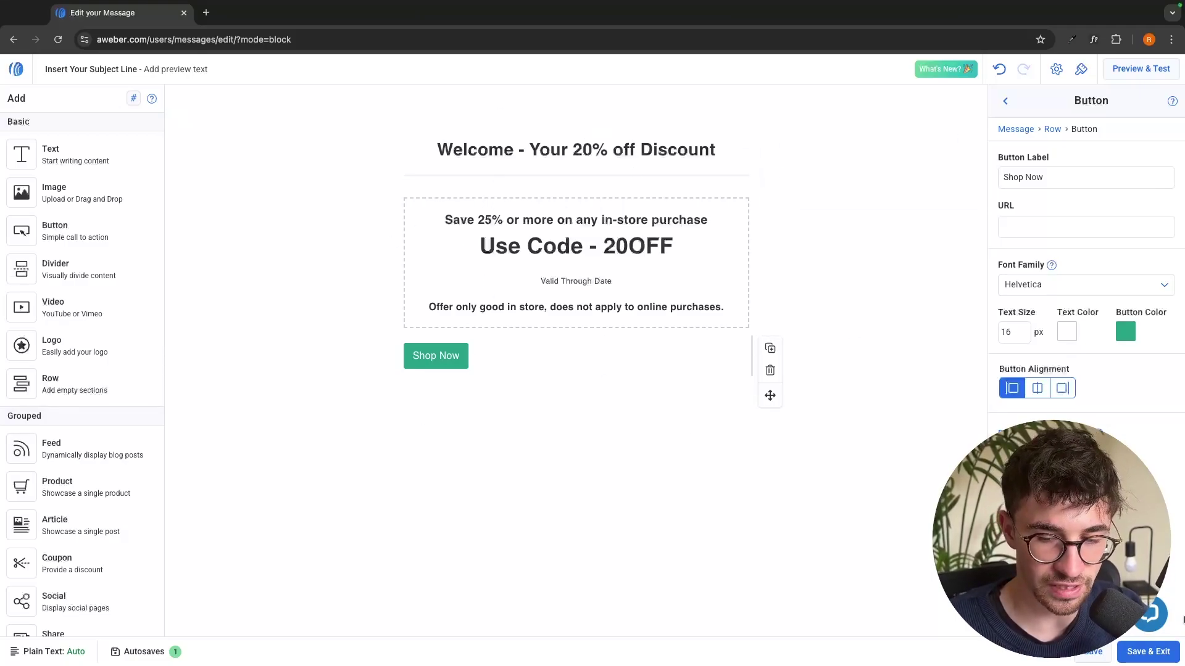
pyautogui.click(1169, 652)
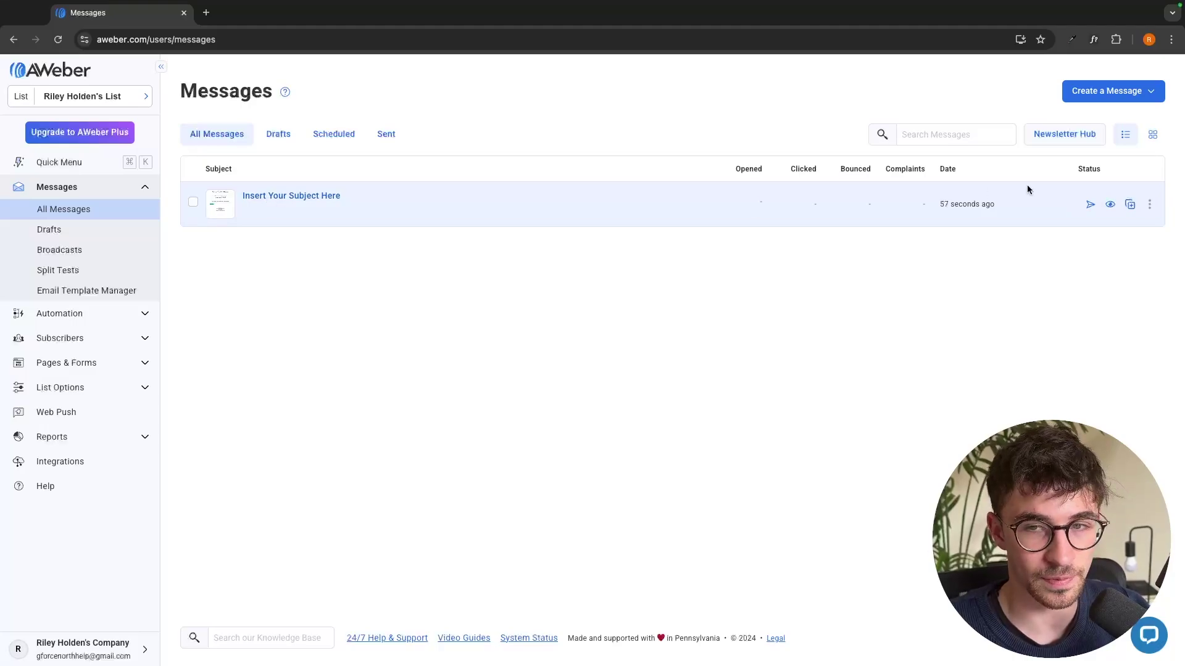
# Open the 'Insert Your Subject Here' draft from the Messages list in the editor
pyautogui.click(288, 198)
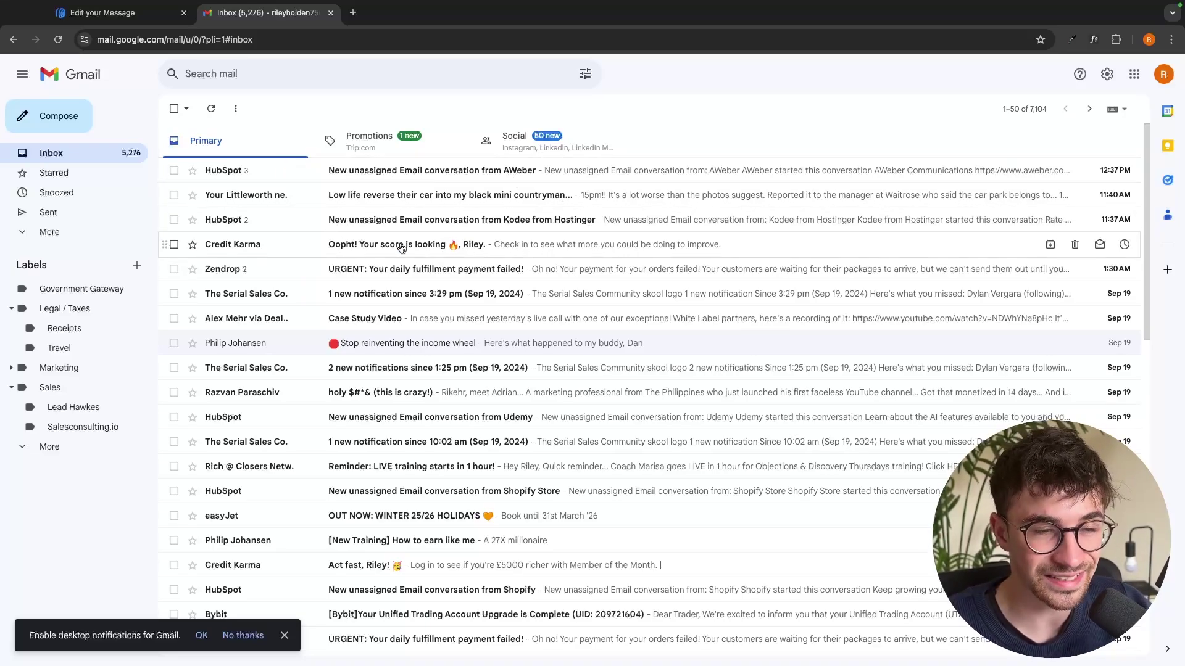
# Set subject 'Your Welcome Discount' and preview text 'Shop now and save 20%', then save as draft
pyautogui.click(331, 12)
pyautogui.click(113, 69)
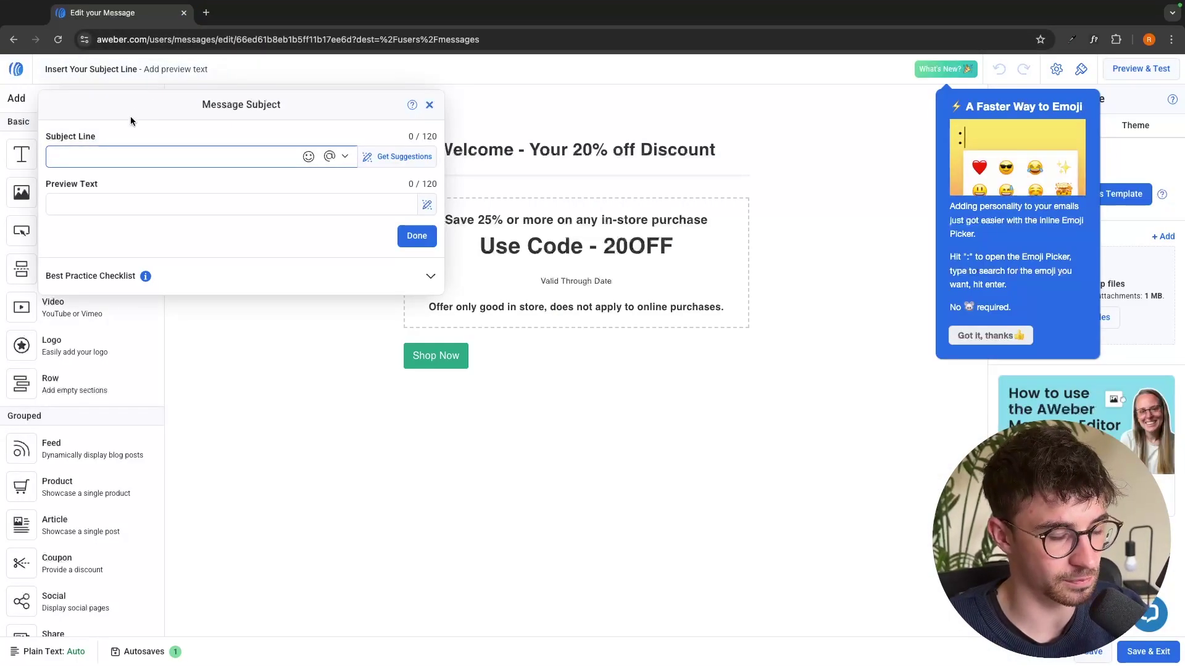
pyautogui.write('Your Welc')
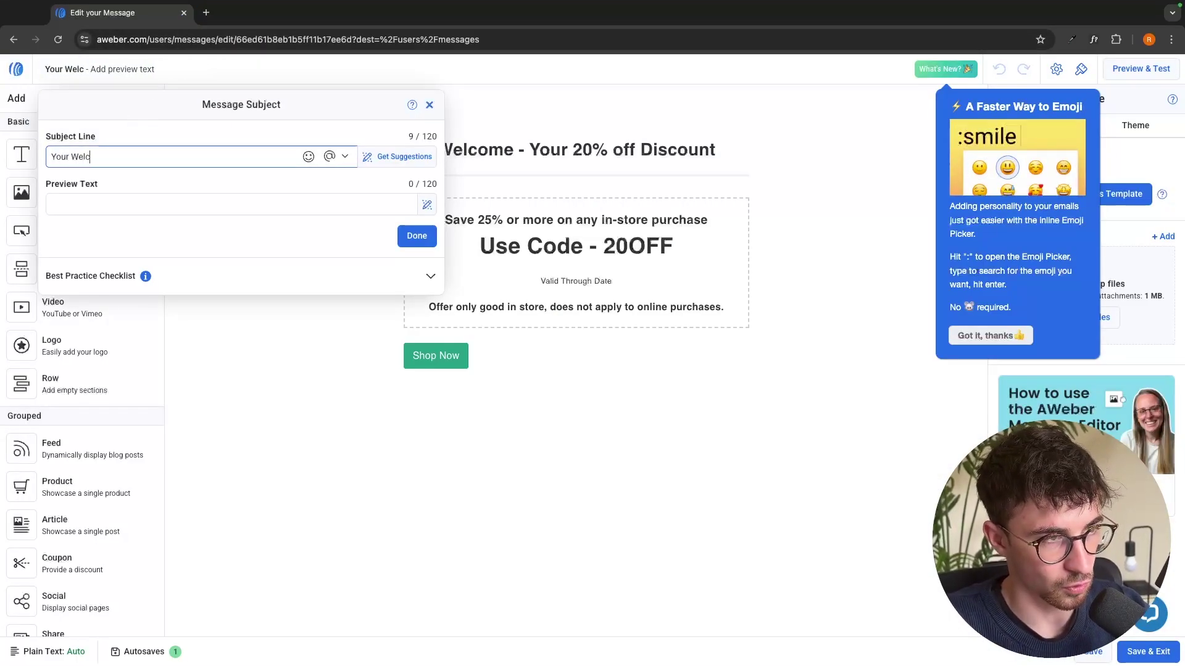
pyautogui.write('ome Discount')
pyautogui.hotkey('ctrl', 'shift', 't')
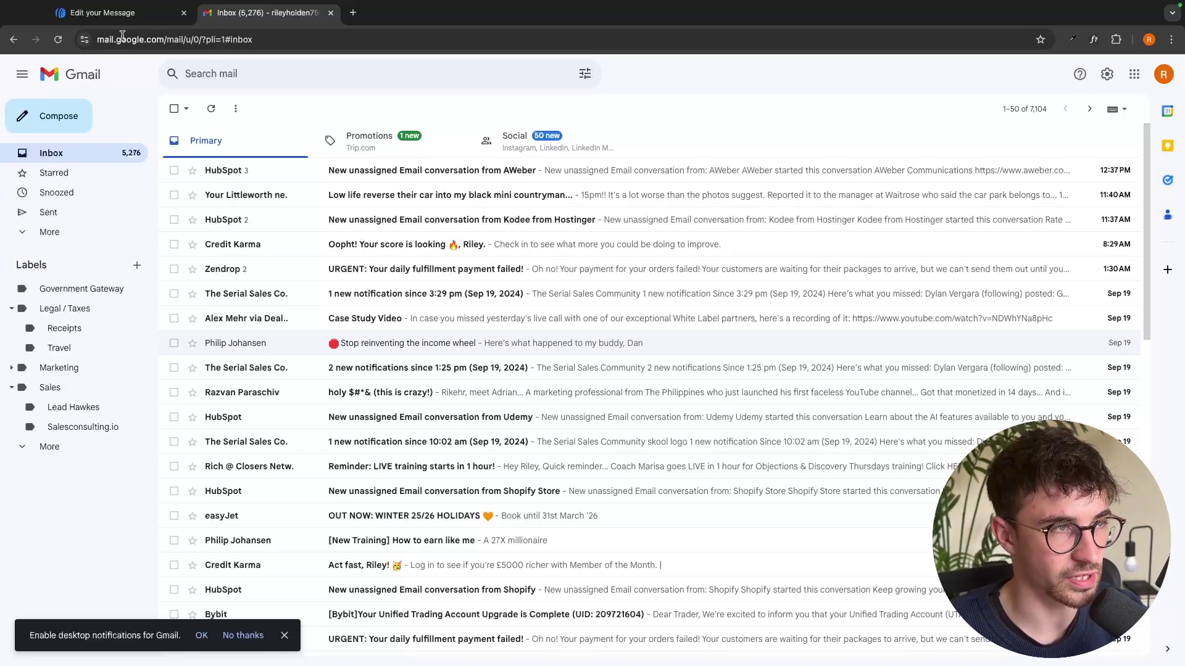
pyautogui.hotkey('ctrl', 'shift', 'Tab')
pyautogui.click(150, 211)
pyautogui.write('Shop now ')
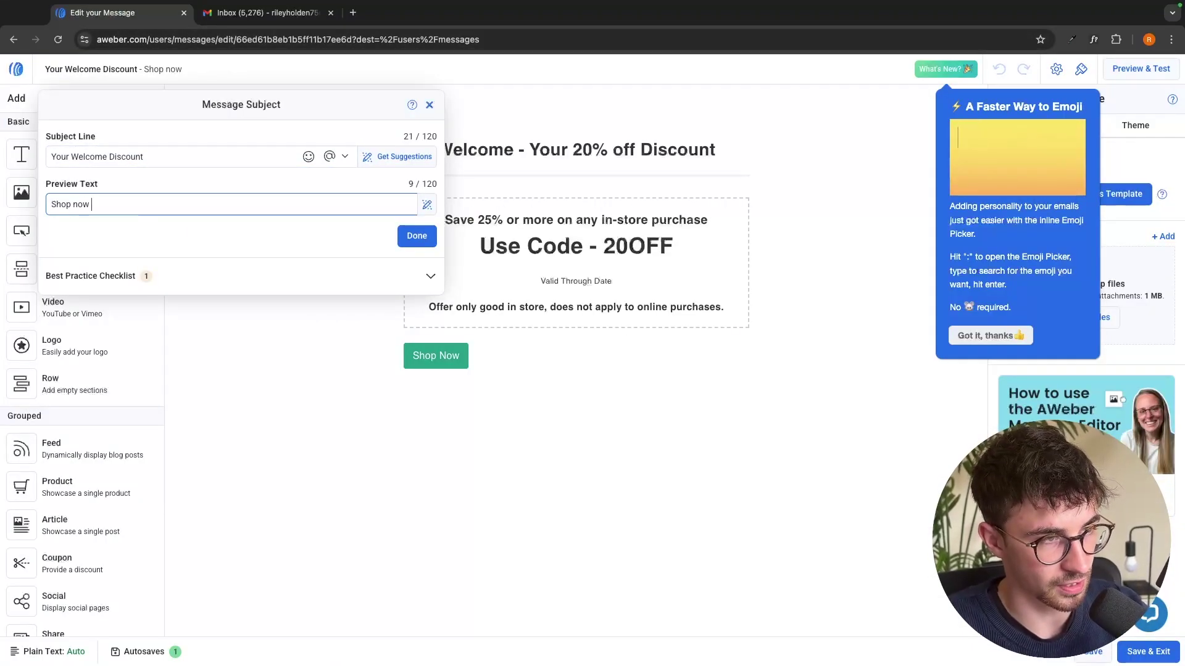
pyautogui.write('and save 20%')
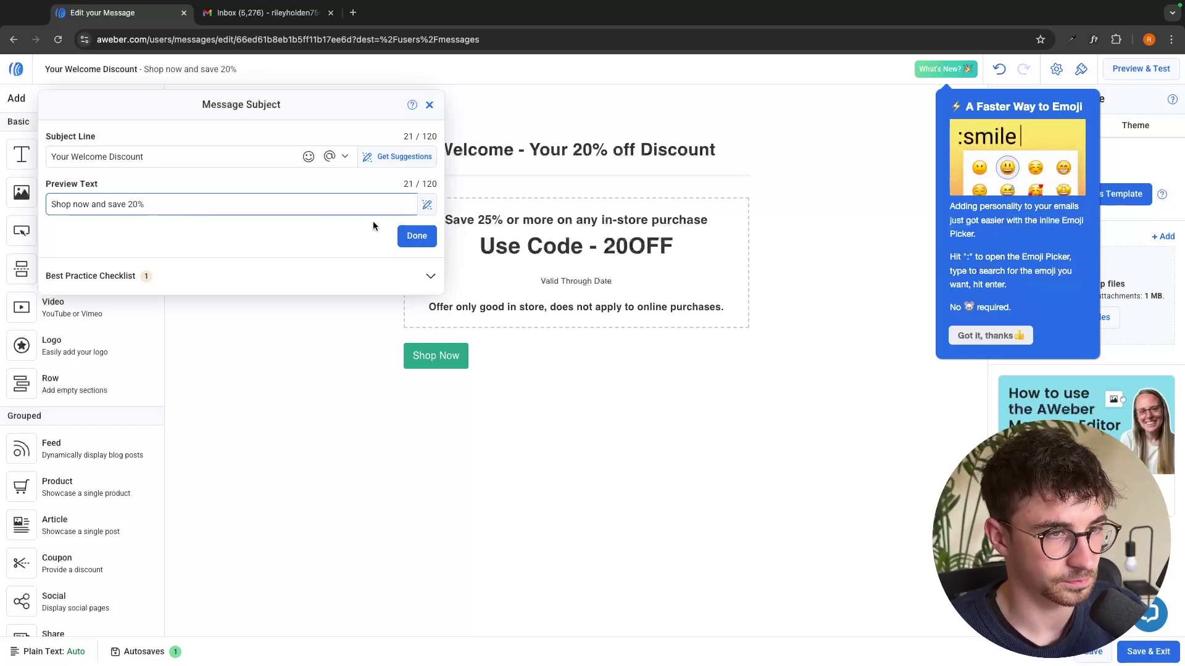
pyautogui.click(416, 235)
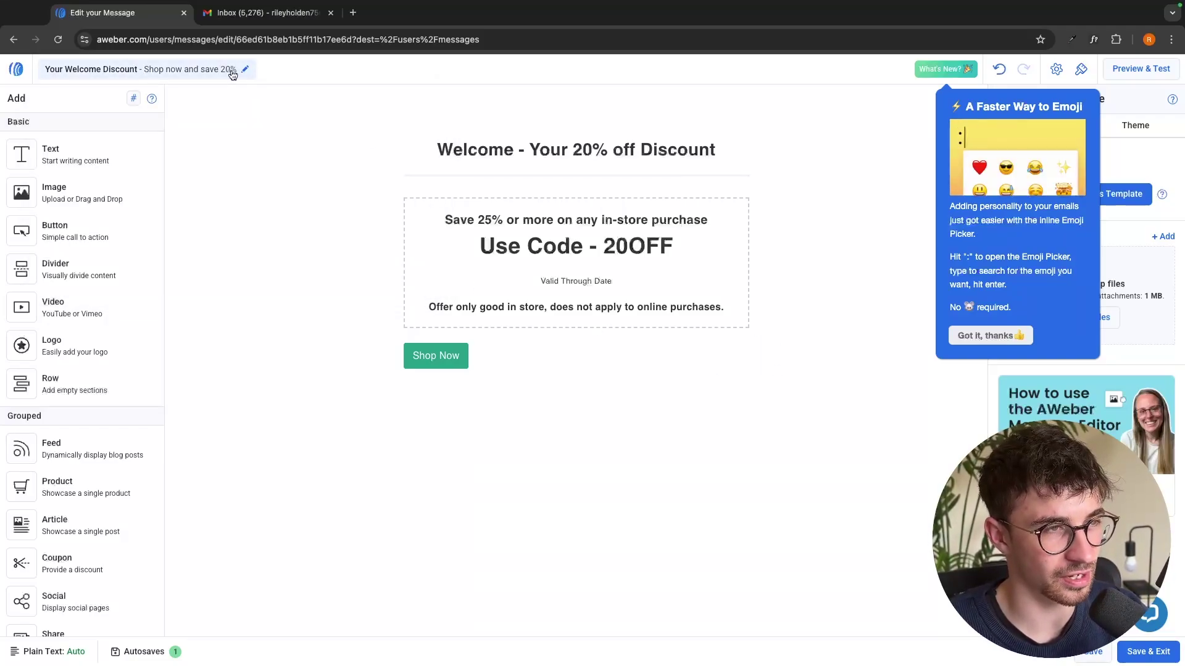
pyautogui.click(1147, 651)
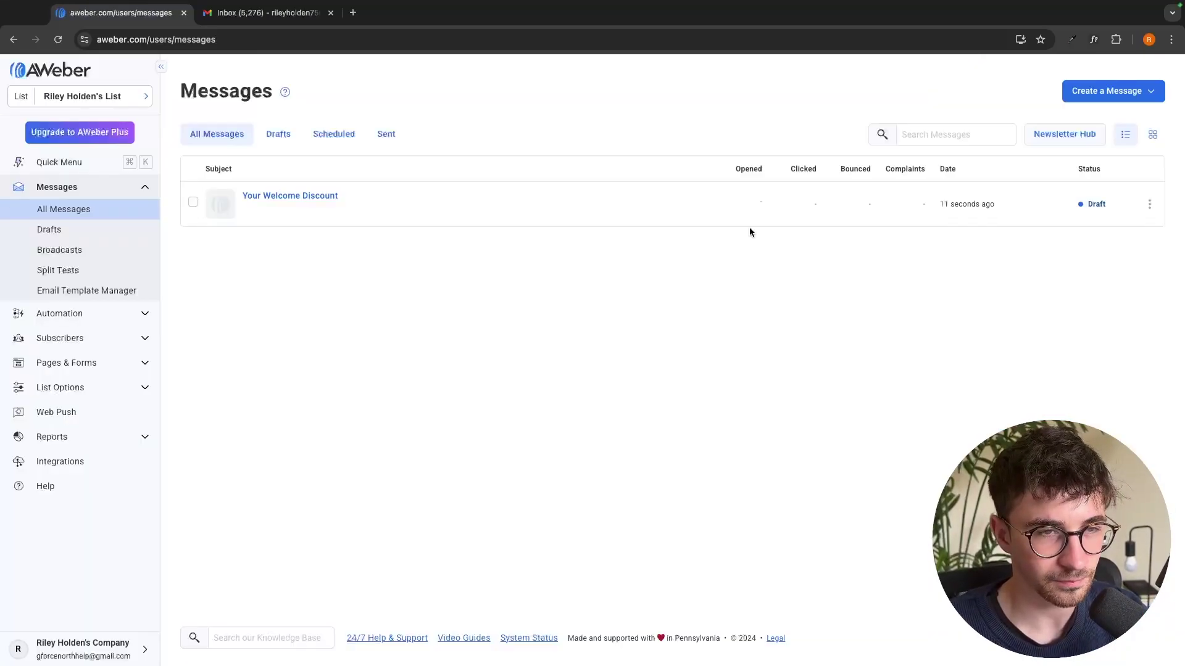
# Start sending the Your Welcome Discount email, keeping the Send Immediately schedule
pyautogui.click(331, 12)
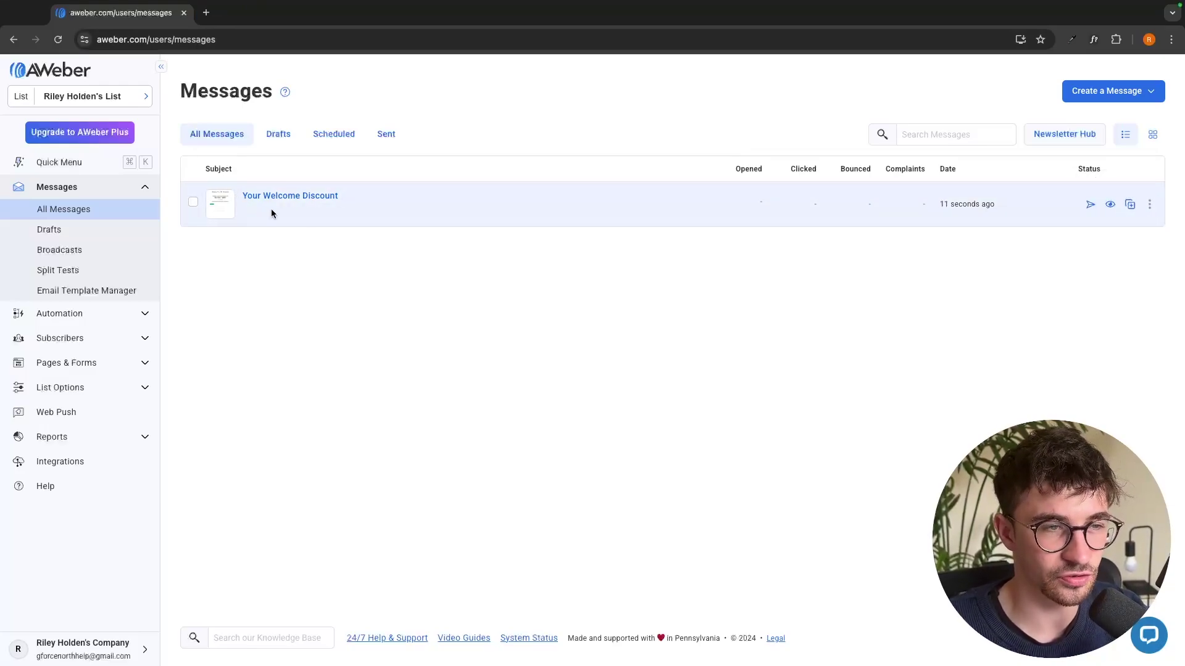
pyautogui.click(1090, 206)
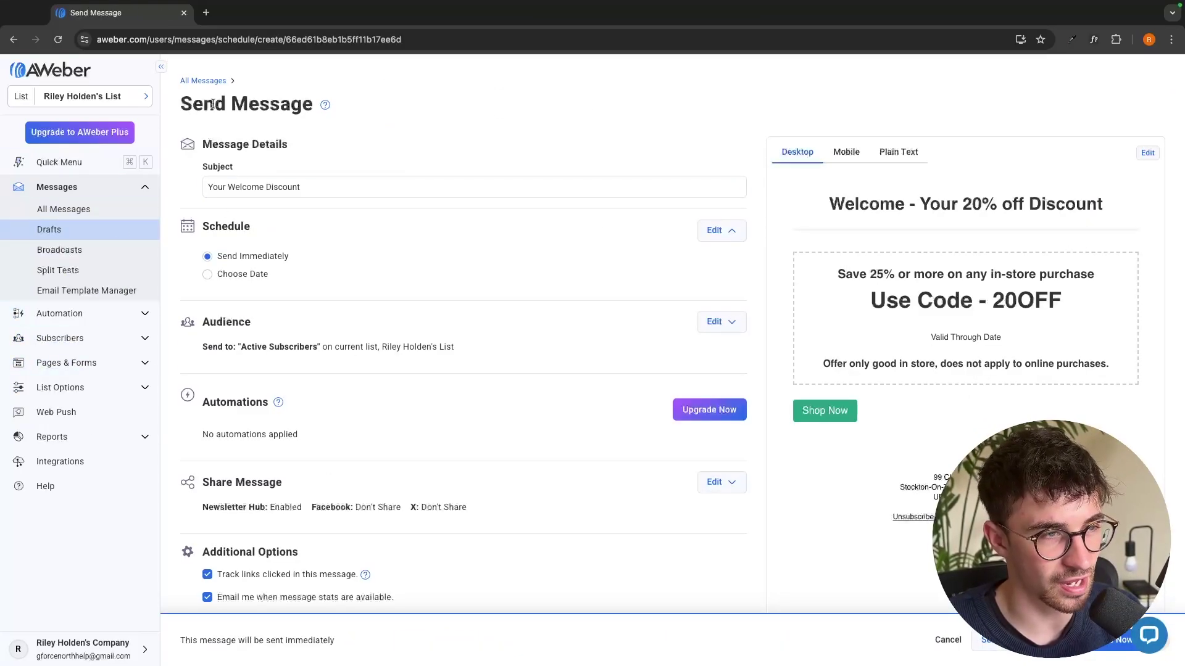
pyautogui.moveTo(339, 189); pyautogui.dragTo(206, 186)
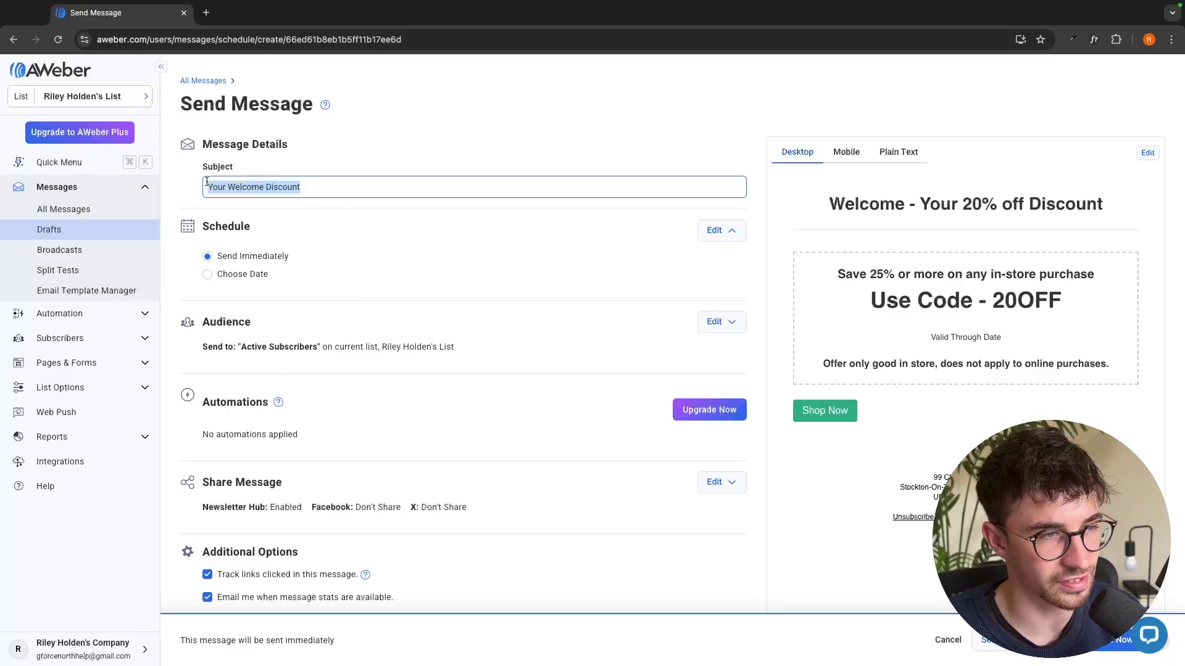
pyautogui.click(378, 159)
pyautogui.scroll(-1, 365, 172)
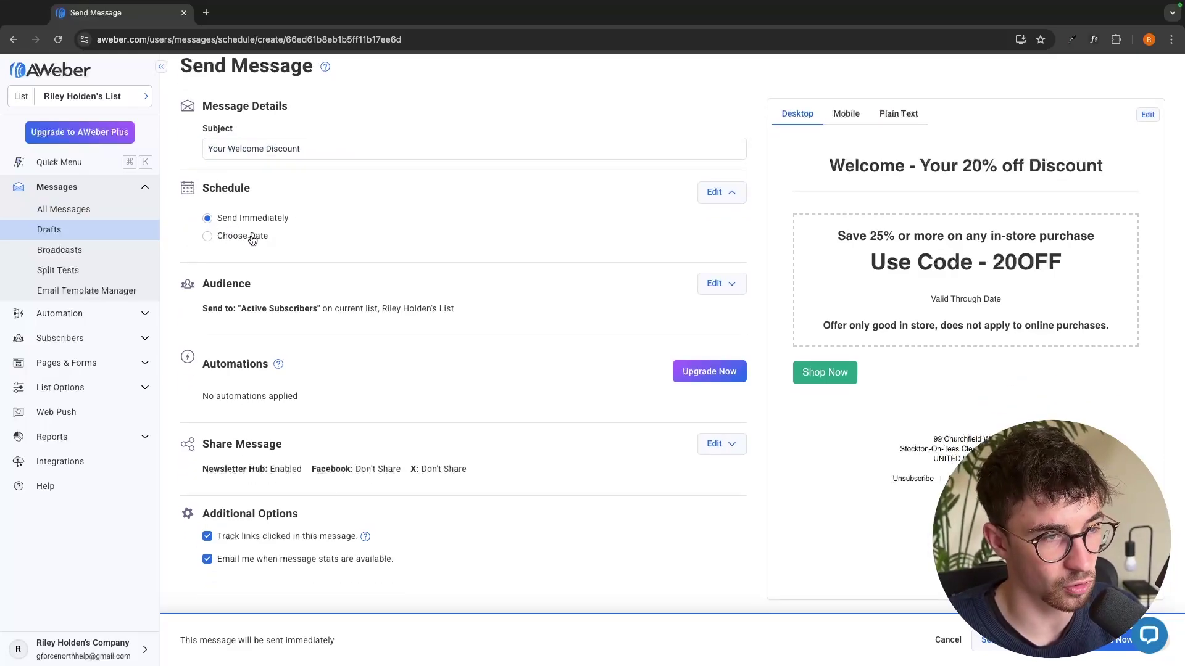
pyautogui.click(253, 240)
pyautogui.click(261, 221)
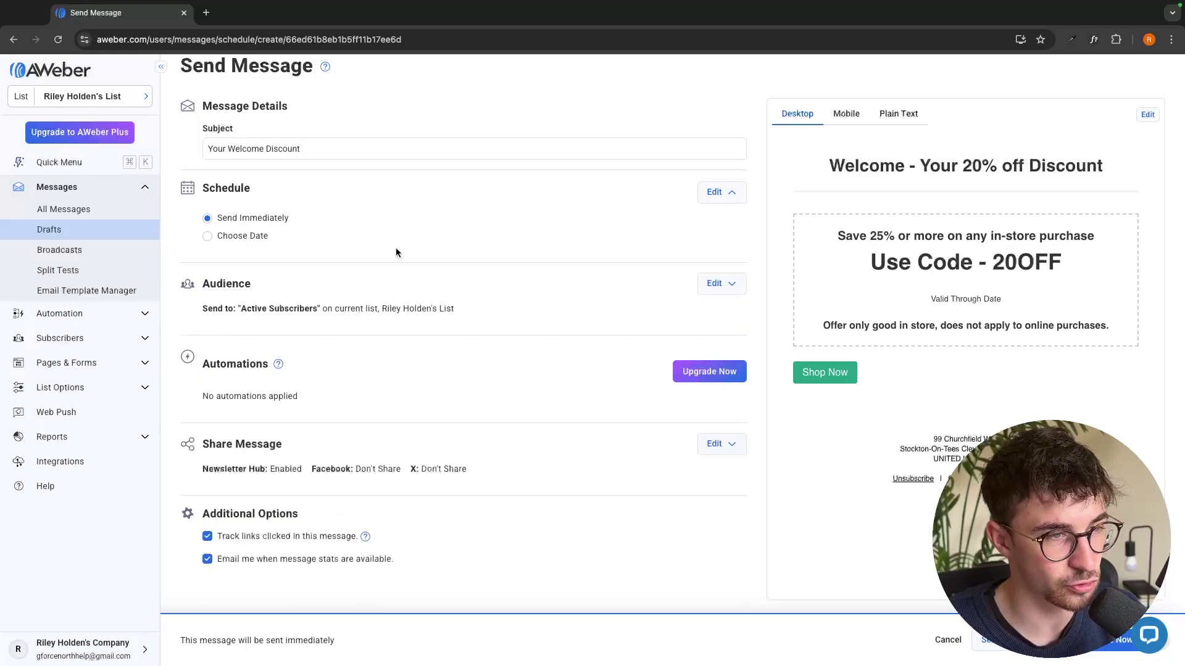
pyautogui.scroll(-1, 398, 247)
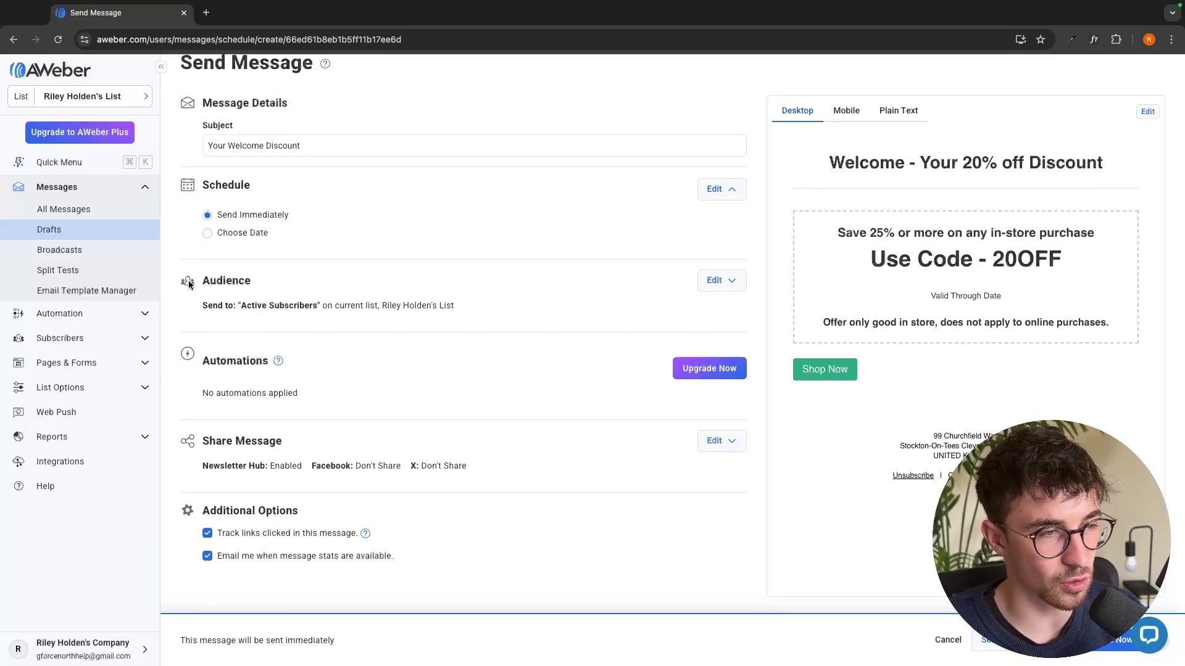
# Keep Active Subscribers as the audience and confirm Send Now
pyautogui.click(719, 282)
pyautogui.click(320, 349)
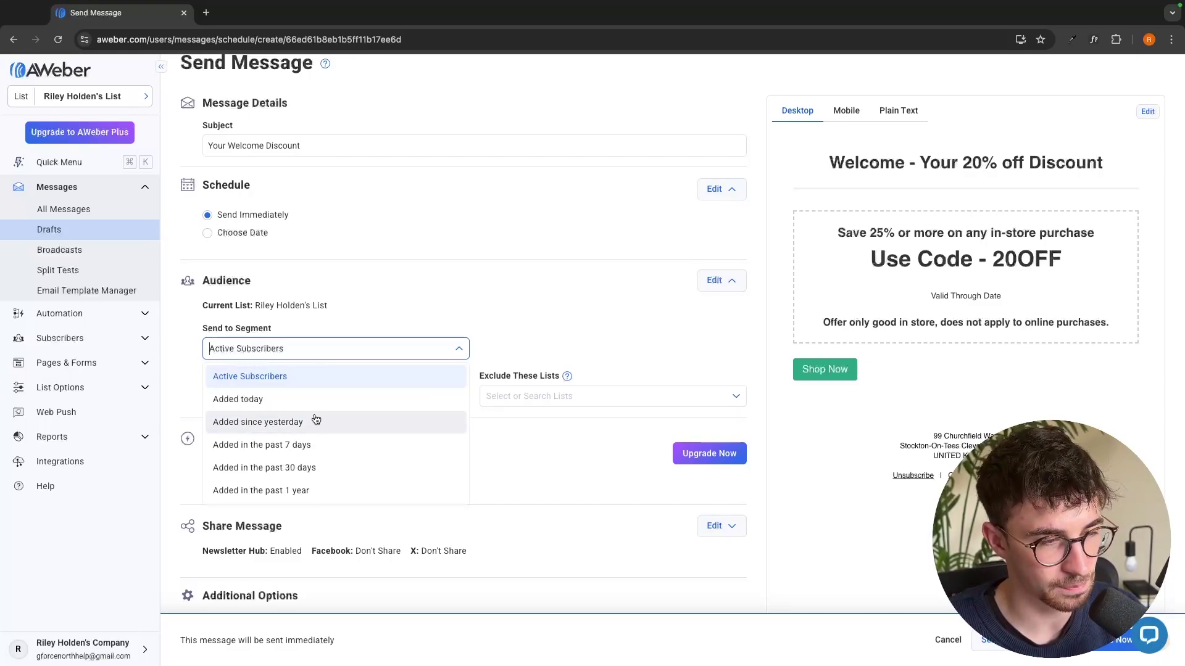
pyautogui.click(498, 306)
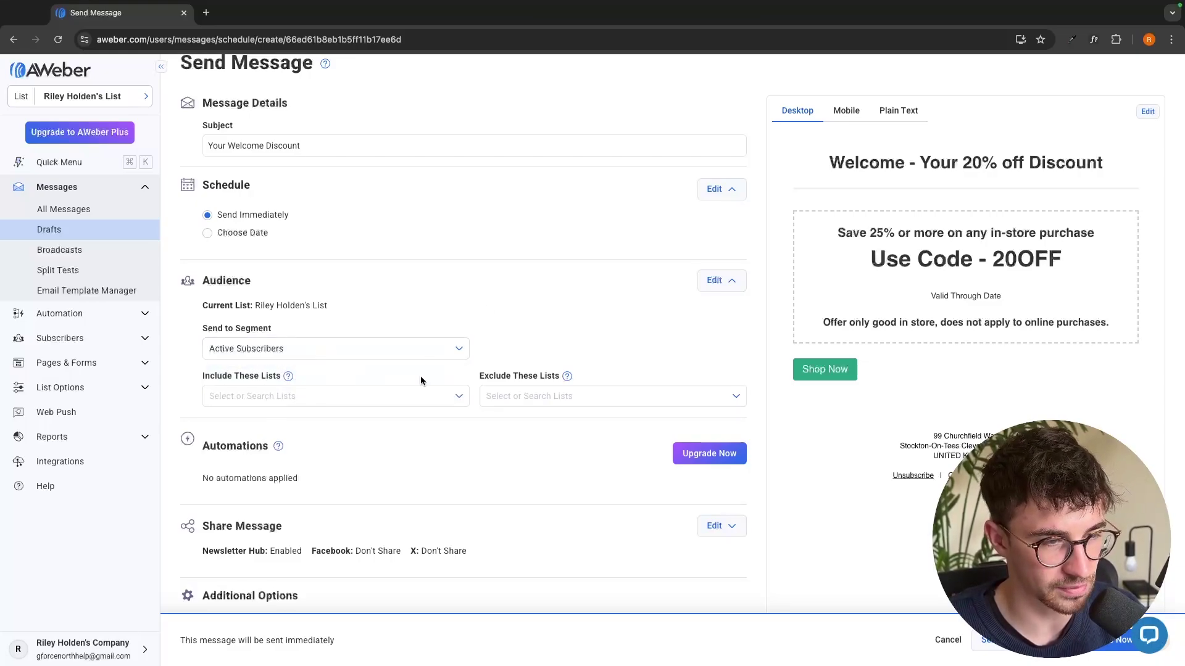
pyautogui.click(722, 282)
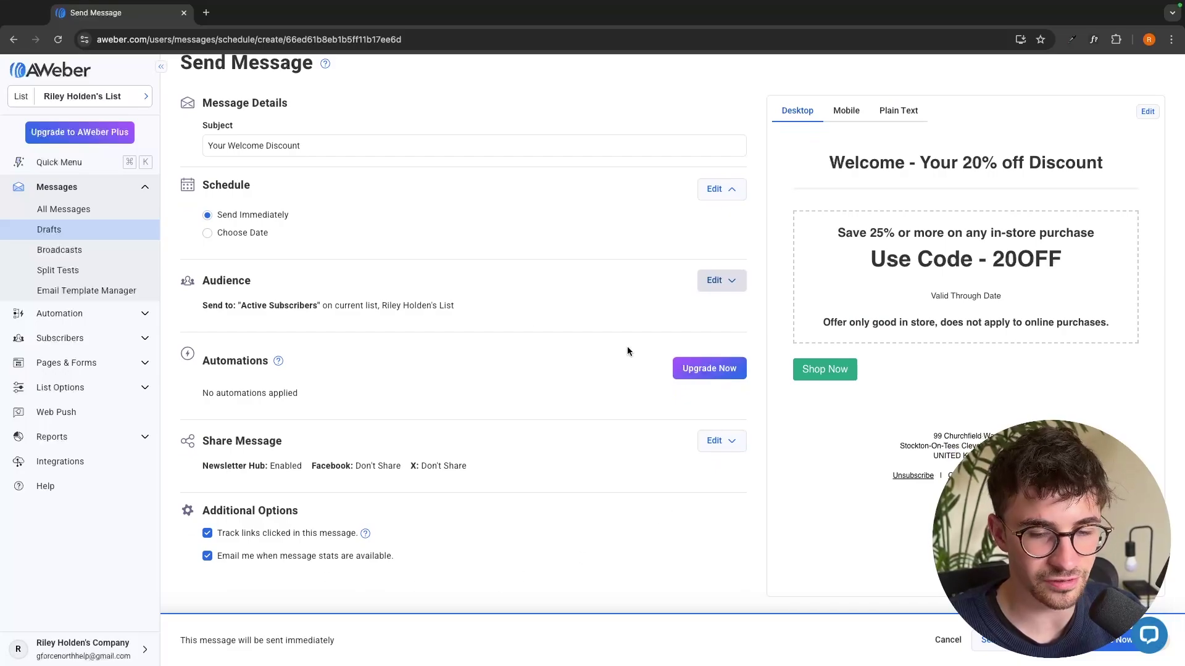
pyautogui.click(1092, 648)
pyautogui.click(710, 271)
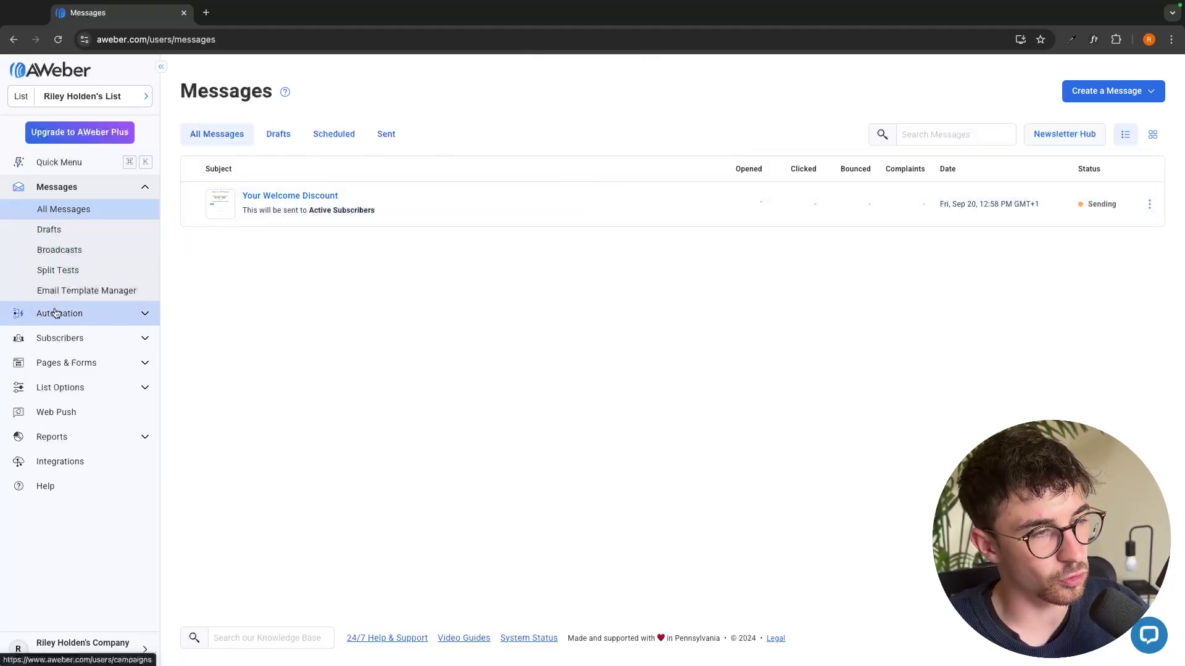
# Delete the Untitled Campaign draft from Automation > Campaigns
pyautogui.click(77, 316)
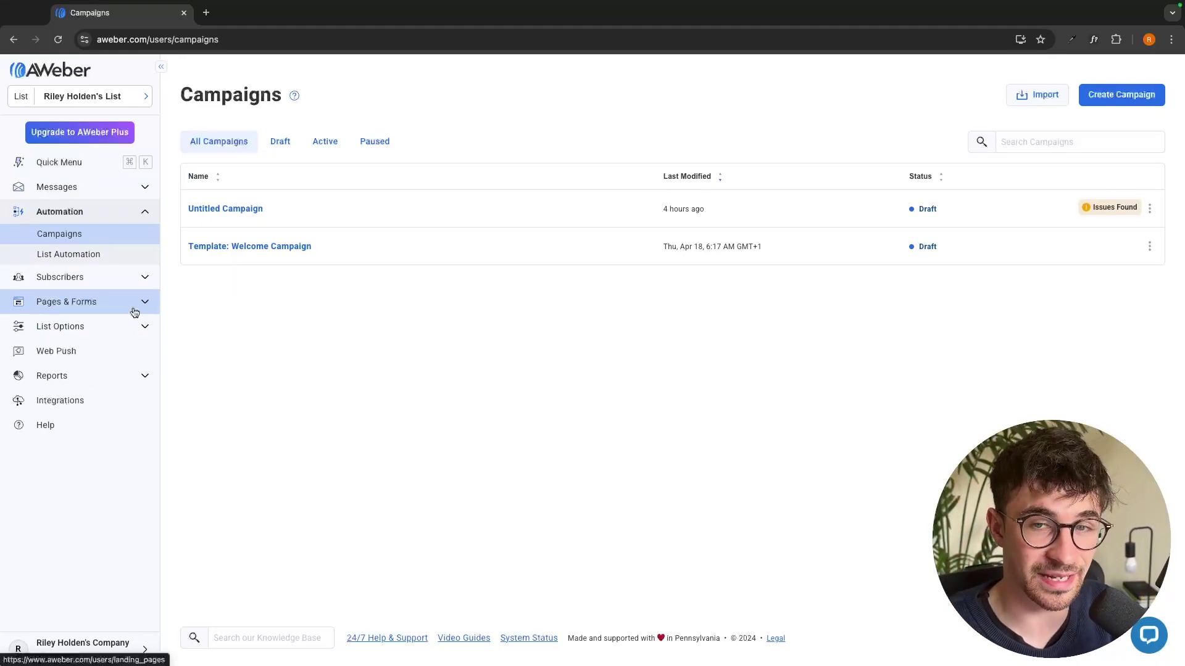
pyautogui.click(1149, 209)
pyautogui.click(1101, 343)
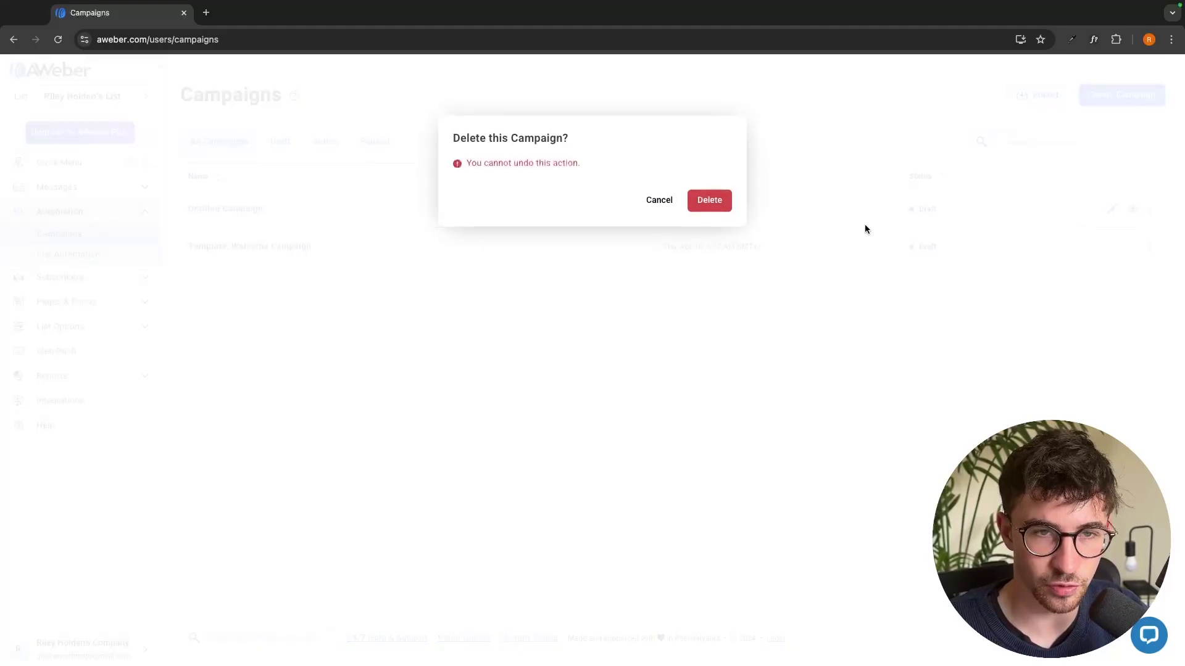
pyautogui.click(709, 200)
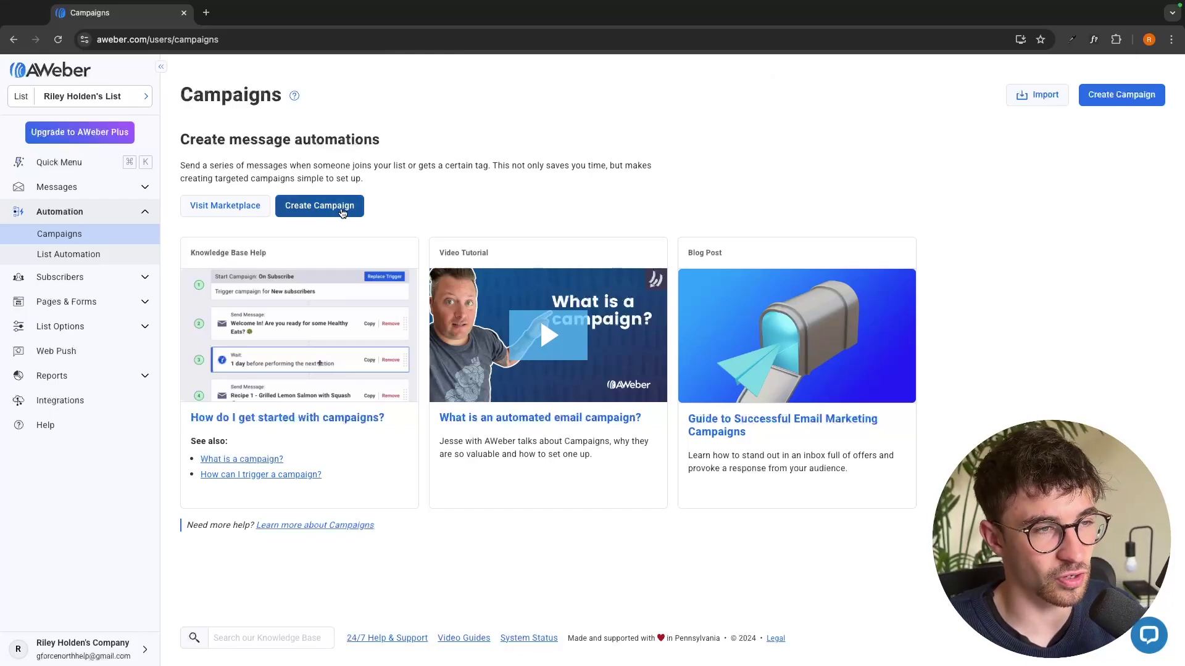
# Create a new campaign and select the Welcome Series template
pyautogui.click(291, 214)
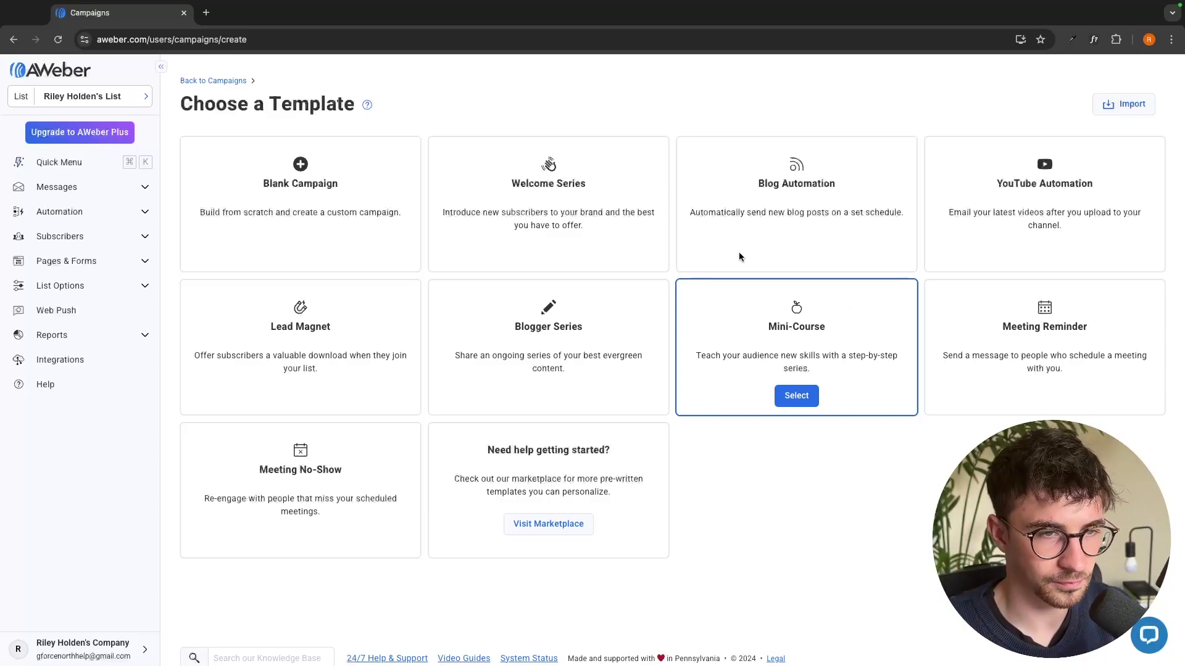
pyautogui.click(559, 253)
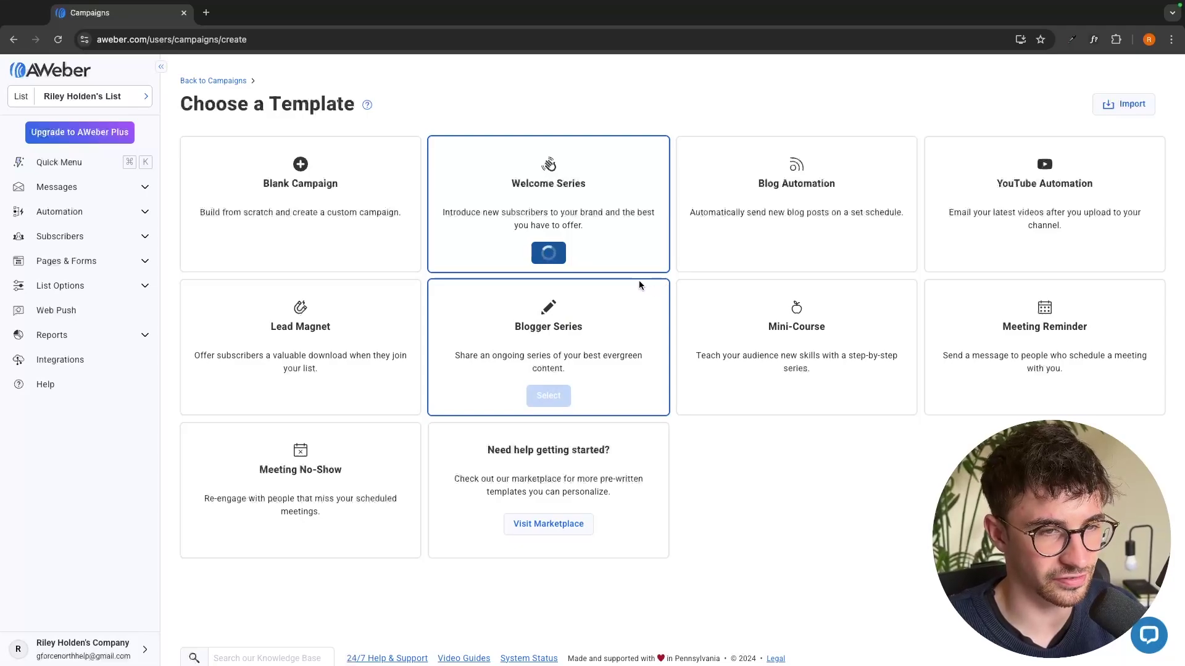
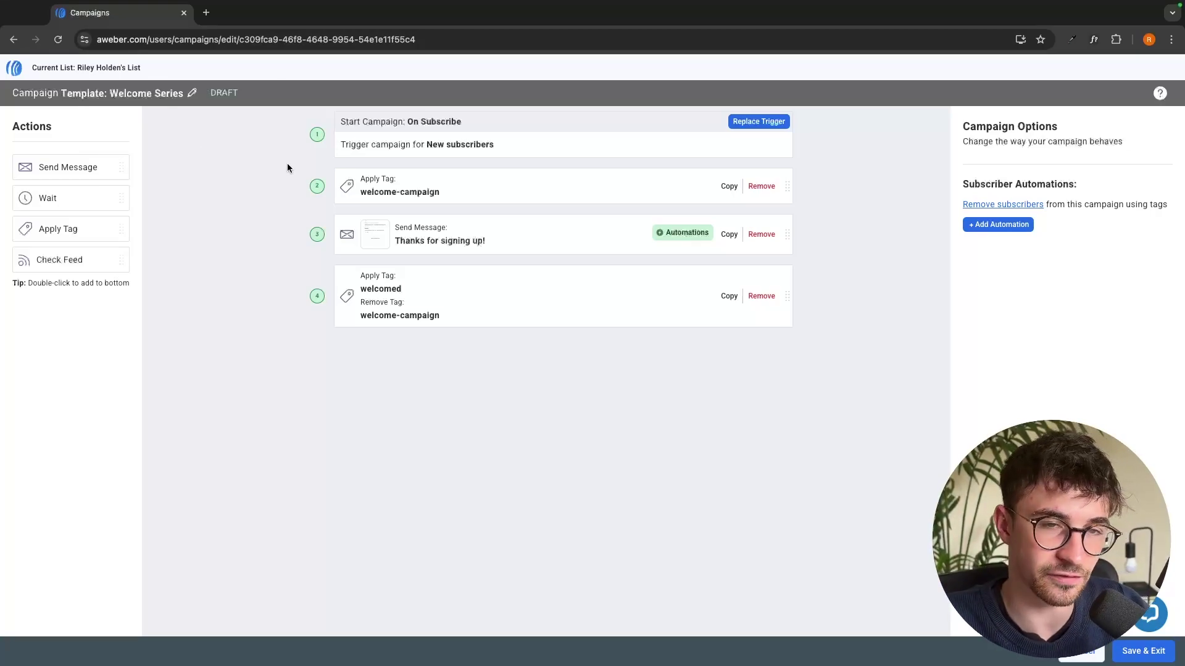
# Start a Blank Campaign from the template list and set its trigger to On Subscribe
pyautogui.hotkey('alt', 'Left')
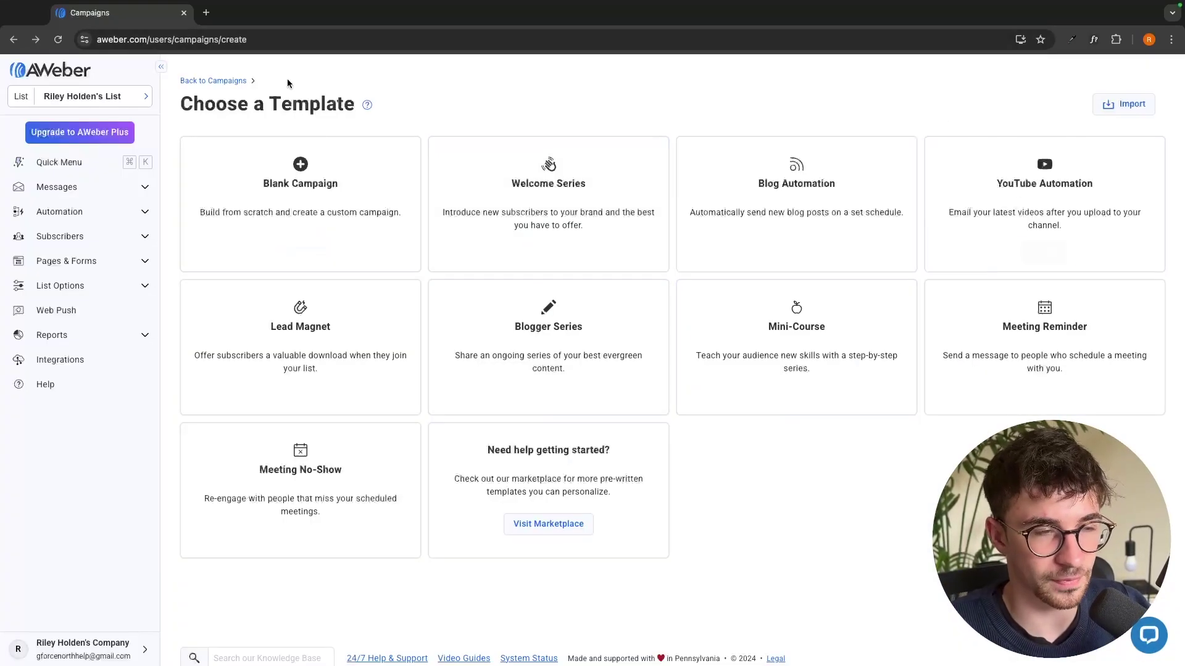
pyautogui.click(304, 241)
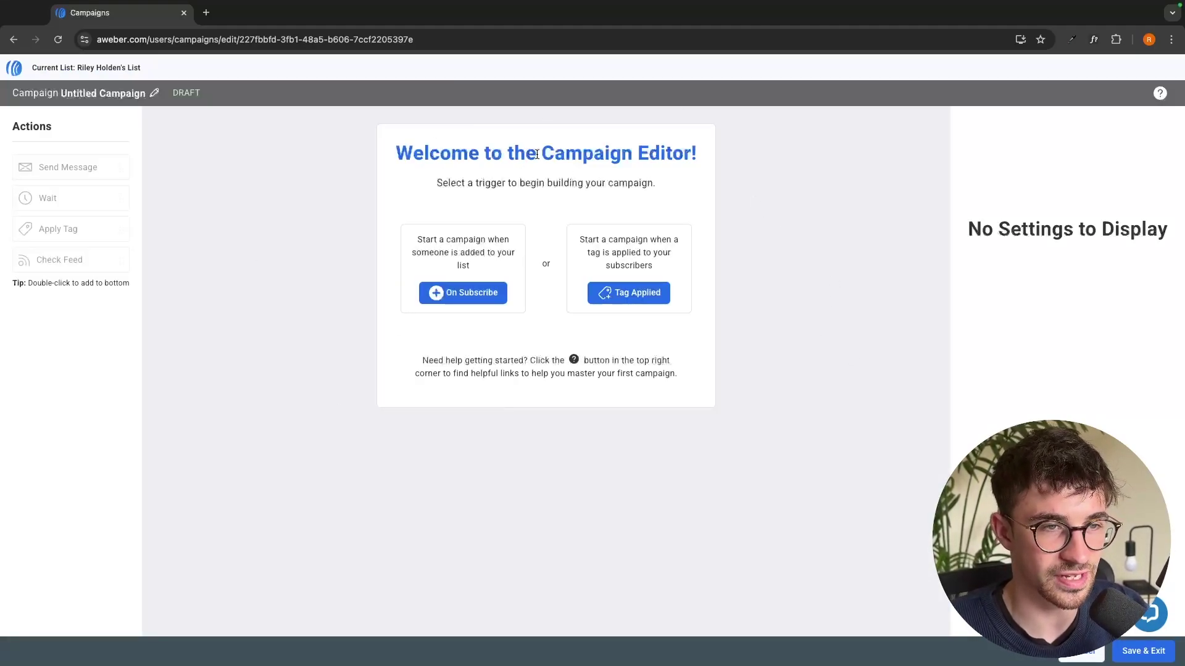
pyautogui.moveTo(540, 155); pyautogui.dragTo(700, 156)
pyautogui.click(364, 171)
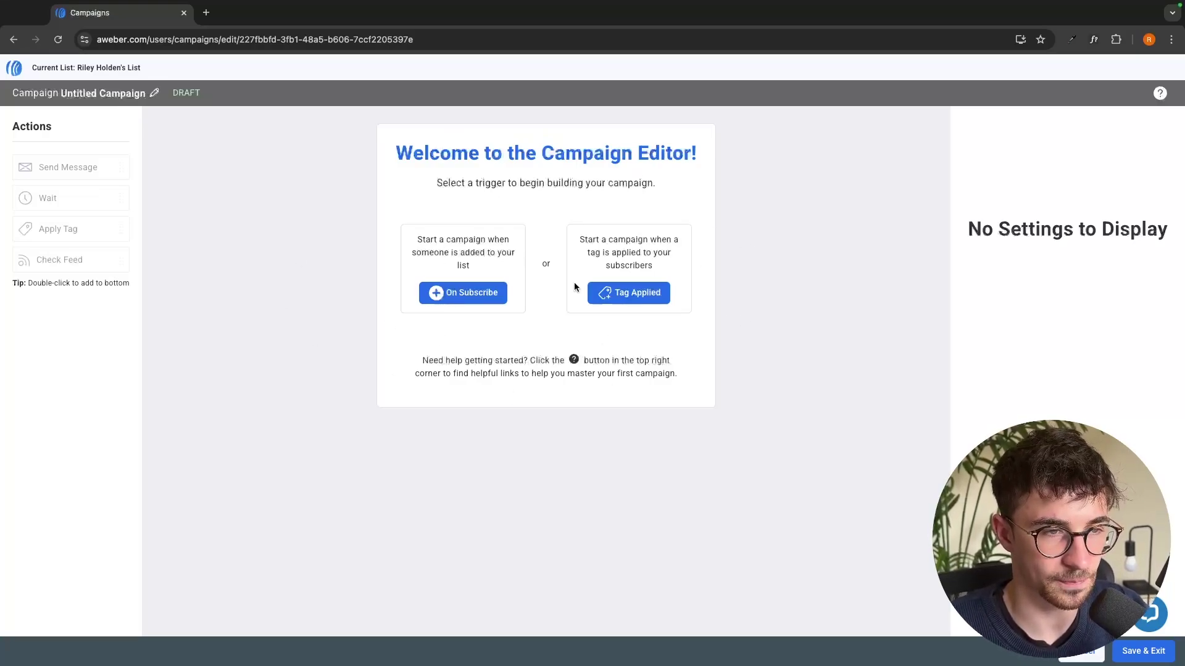
pyautogui.moveTo(412, 240); pyautogui.dragTo(492, 271)
pyautogui.click(449, 210)
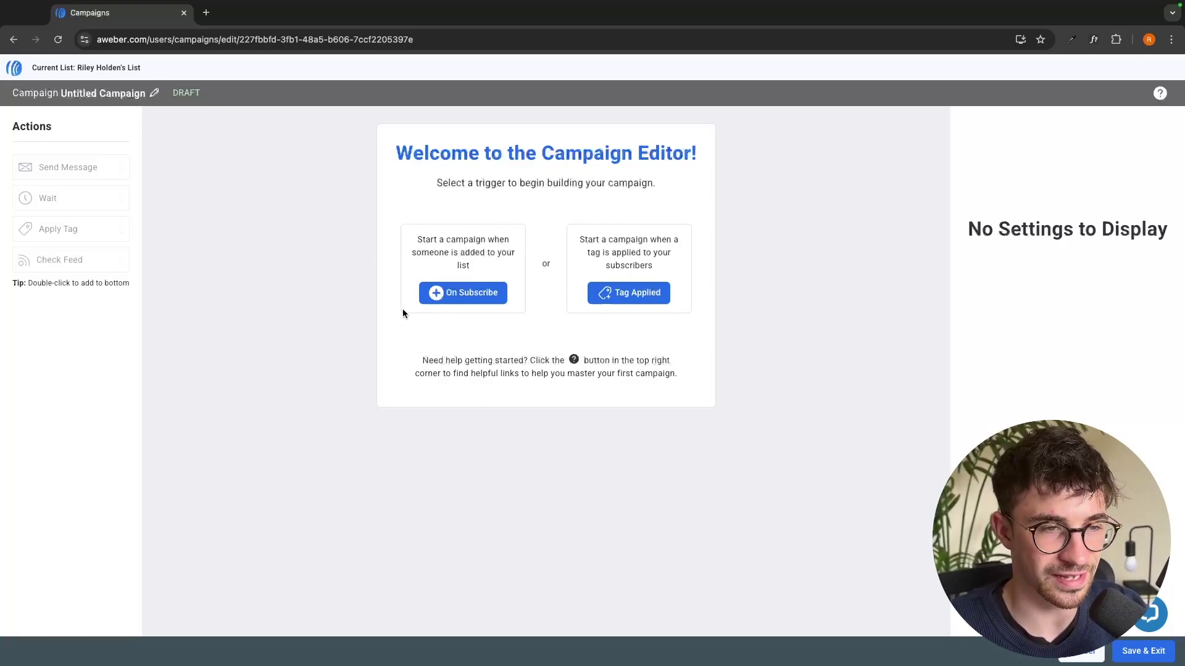
pyautogui.click(450, 298)
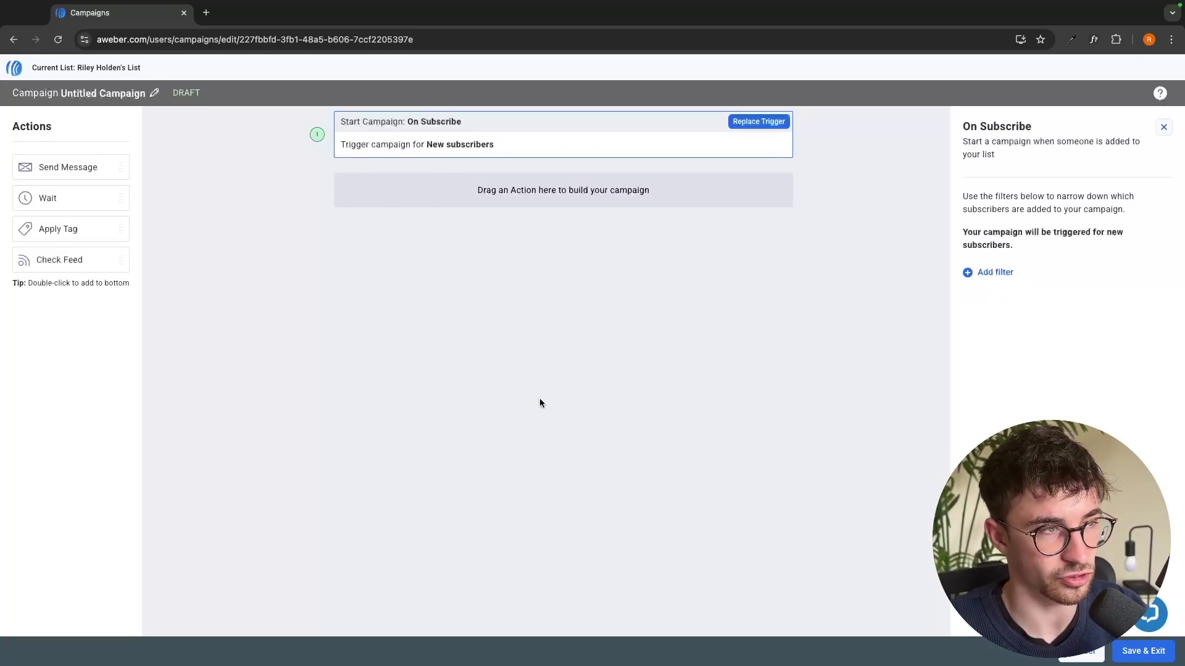
# Add a Send Message step holding a new Drag & Drop email, then save and exit the builder
pyautogui.moveTo(64, 170); pyautogui.dragTo(504, 192)
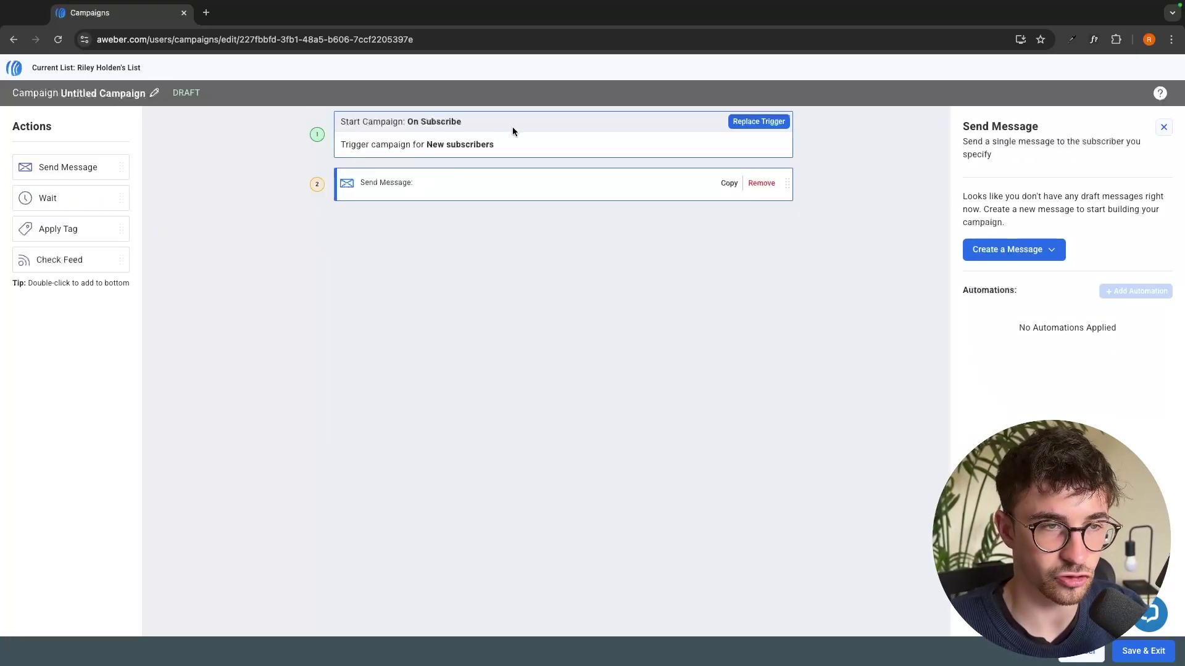
pyautogui.click(1051, 250)
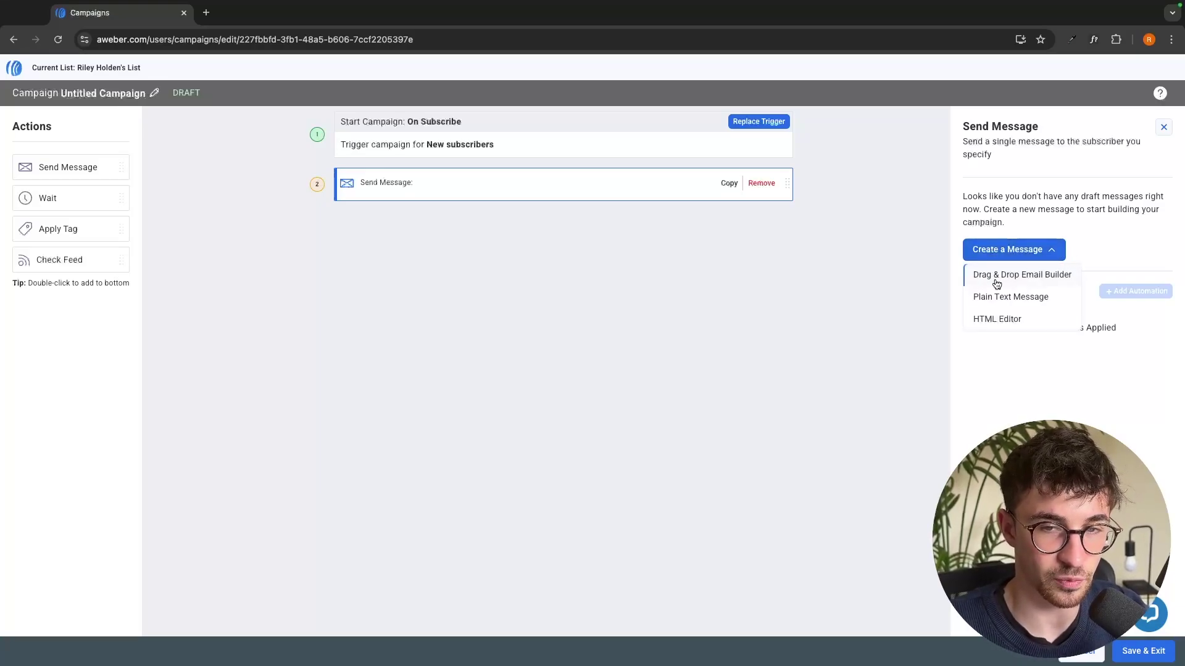
pyautogui.click(1028, 277)
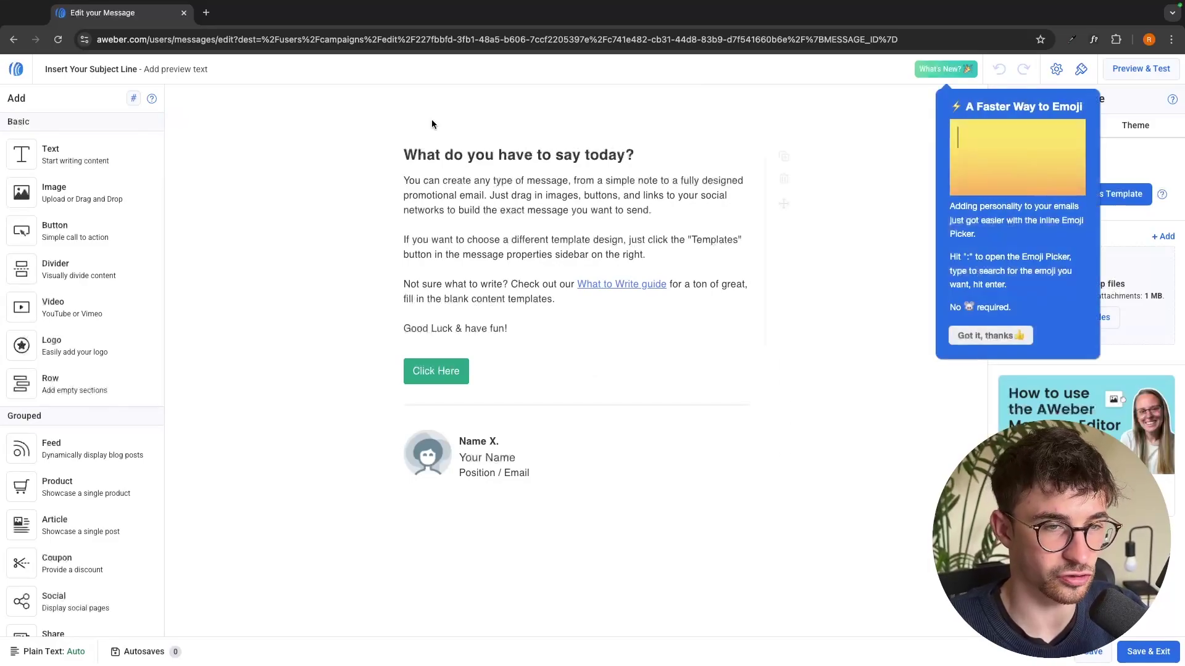
pyautogui.click(989, 336)
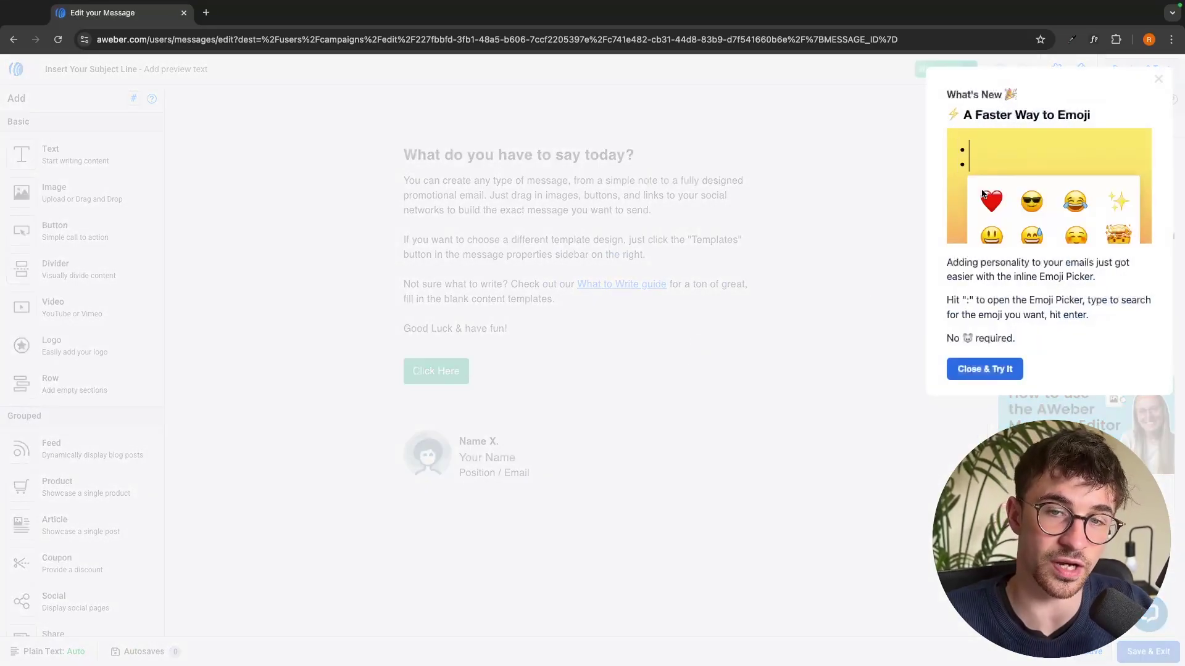
pyautogui.click(1143, 88)
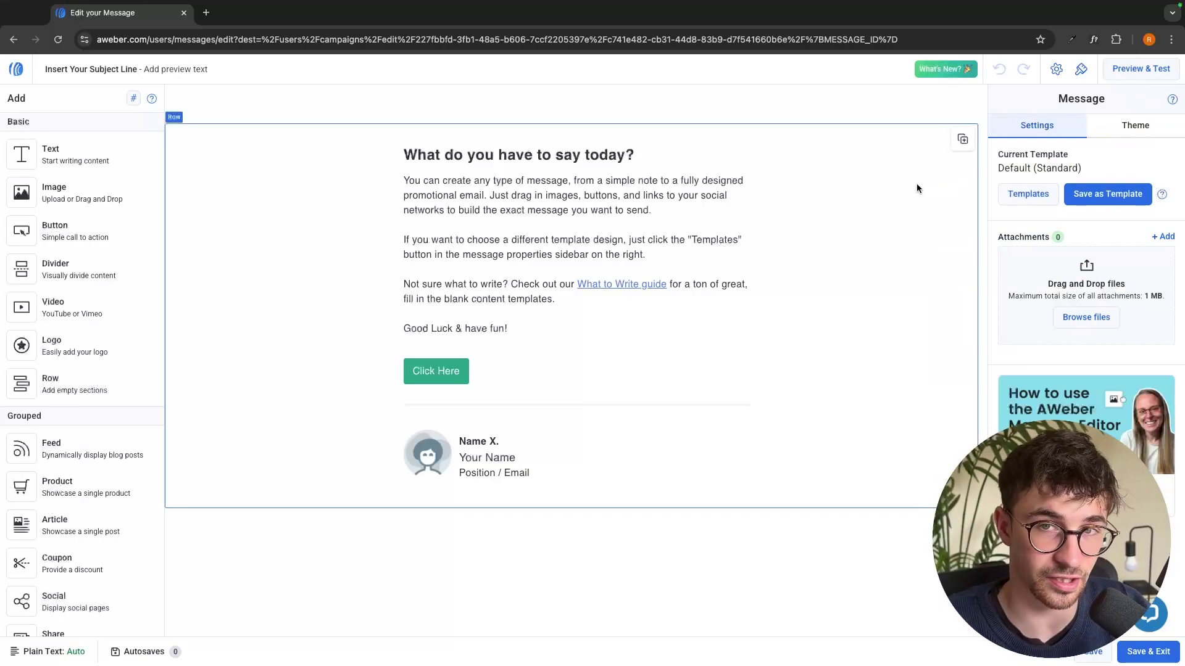
pyautogui.click(1163, 657)
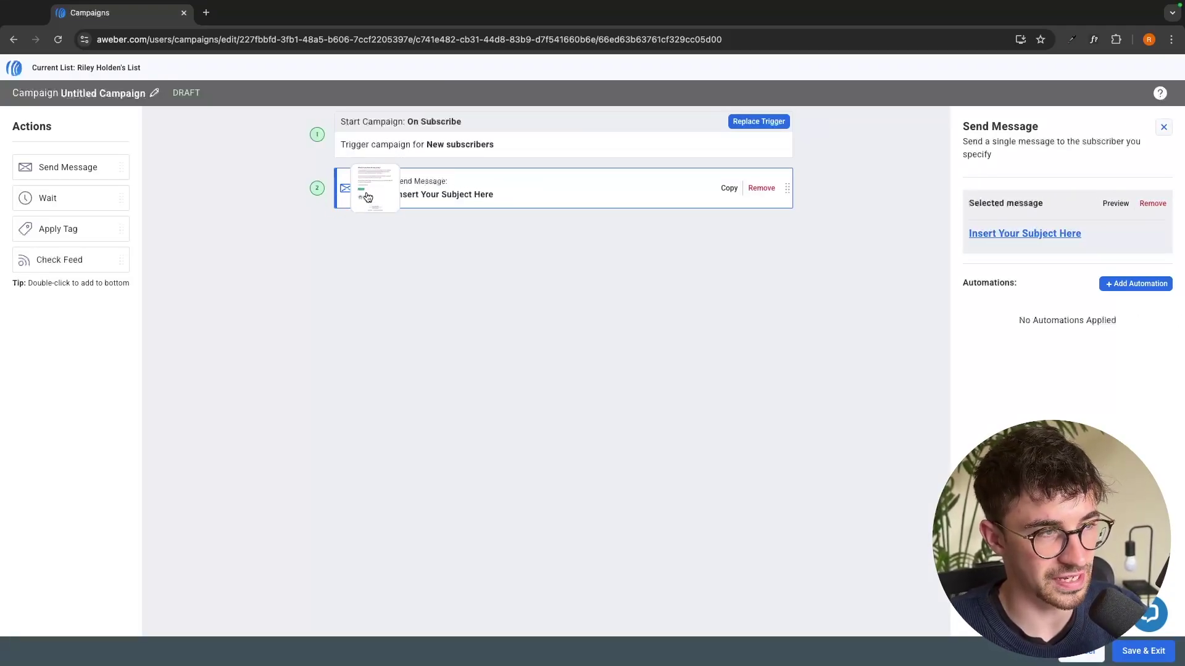
# Add a 1-day Wait step after the first message
pyautogui.moveTo(31, 204); pyautogui.dragTo(431, 232)
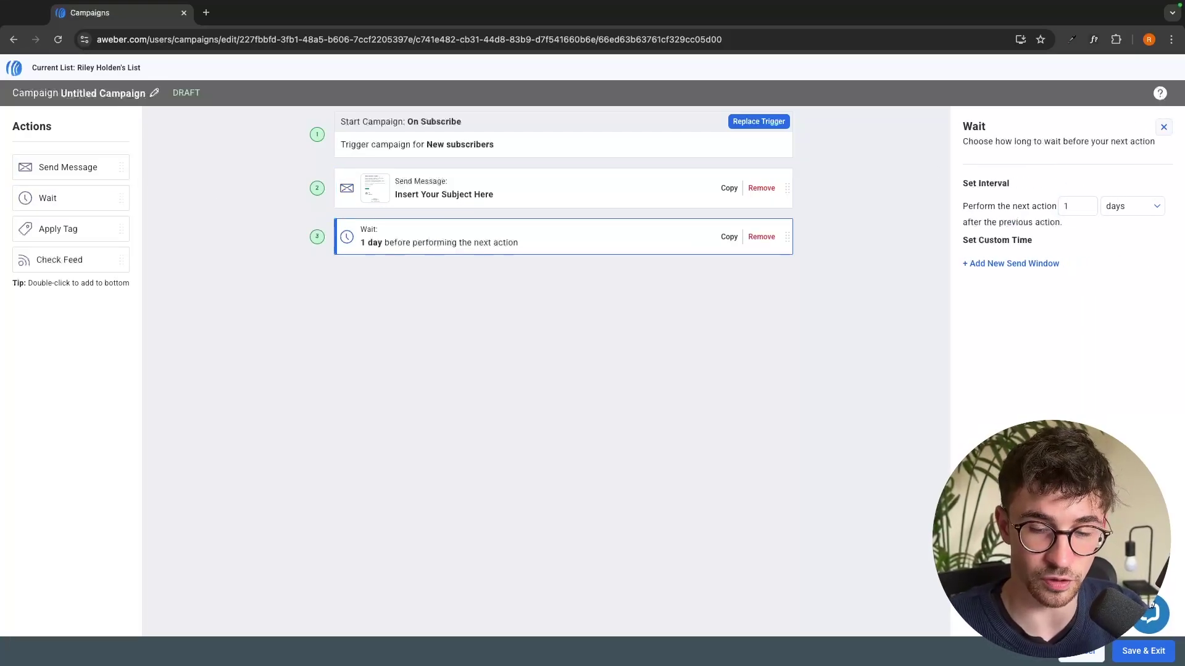
pyautogui.click(1138, 207)
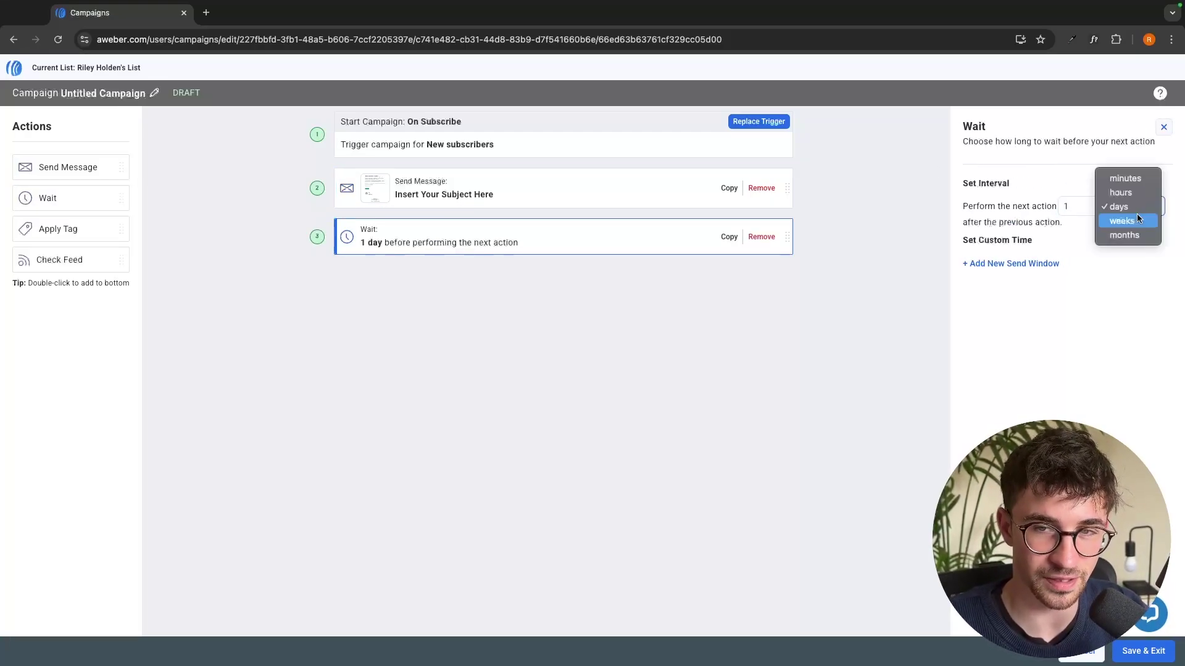
pyautogui.click(1122, 383)
pyautogui.click(635, 265)
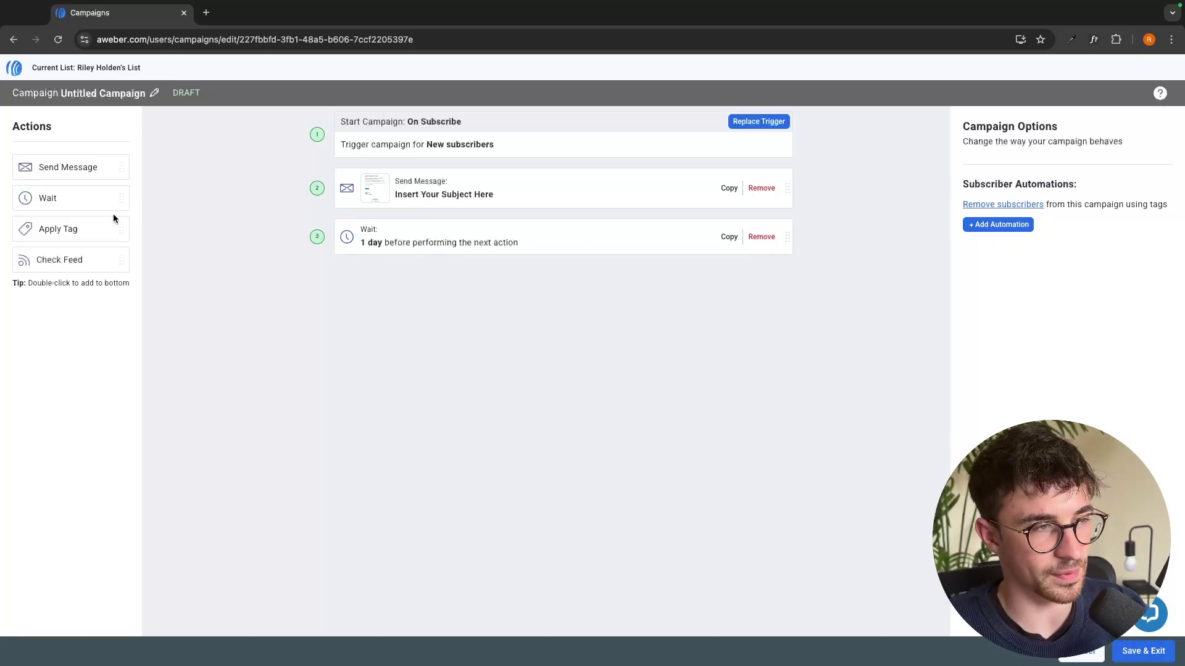
# Add a second Send Message step with a new Drag & Drop email, then an Apply Tag 'welcomed' step
pyautogui.moveTo(76, 173); pyautogui.dragTo(470, 279)
pyautogui.click(1114, 253)
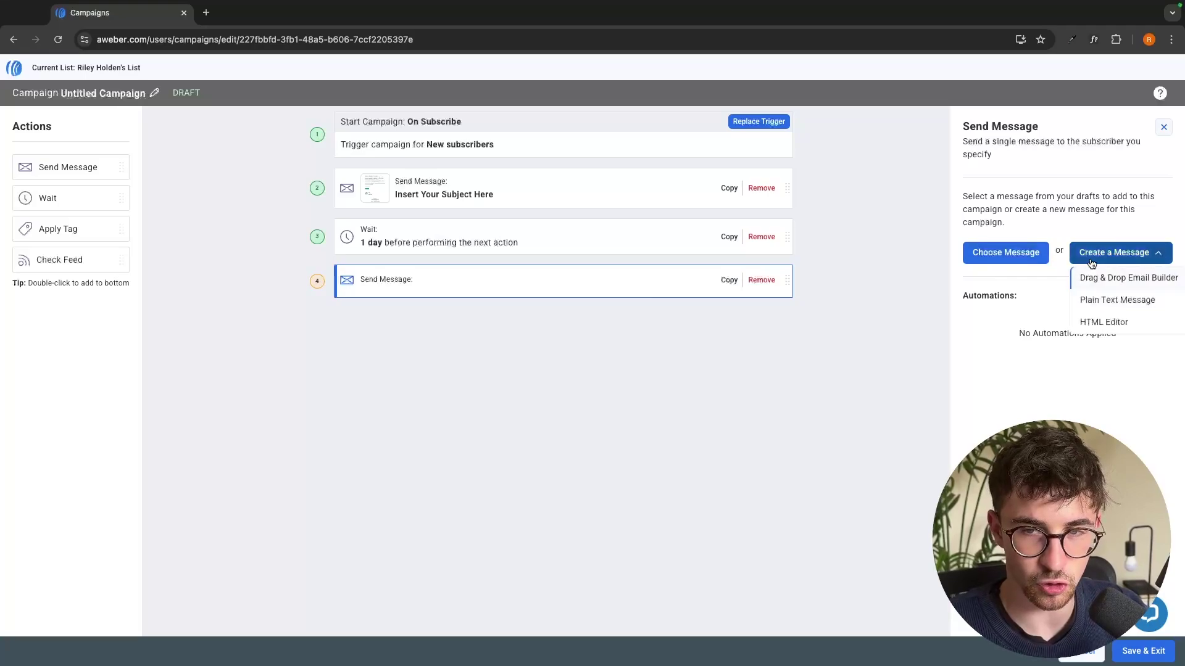
pyautogui.click(1113, 301)
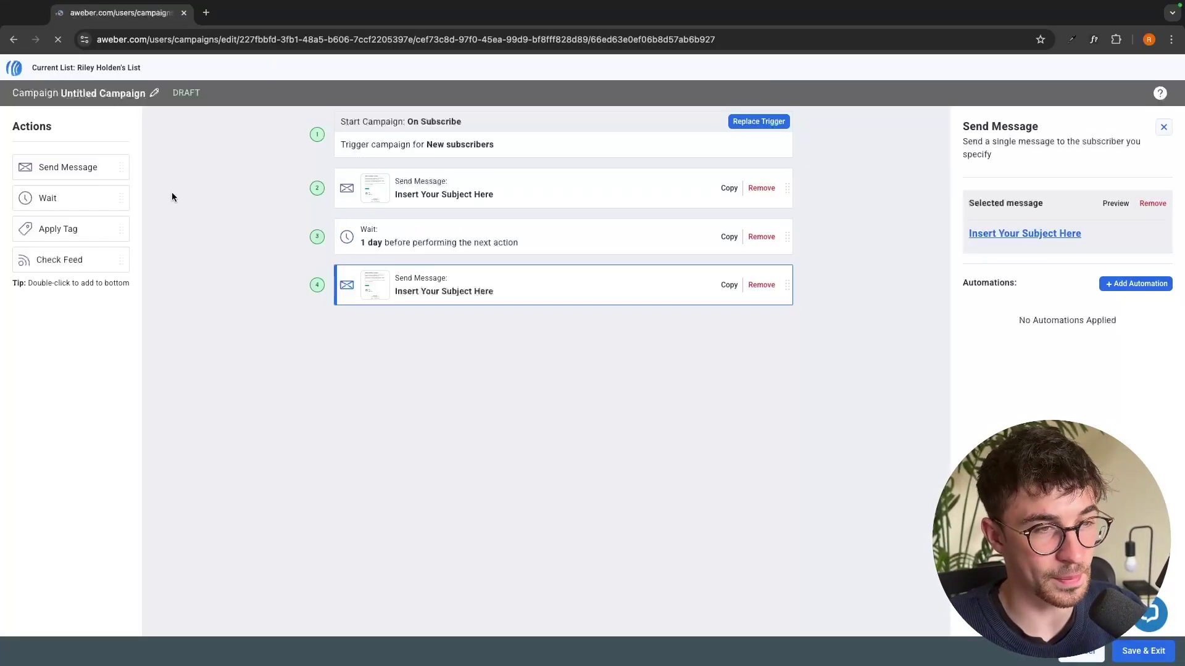
pyautogui.moveTo(41, 240); pyautogui.dragTo(416, 325)
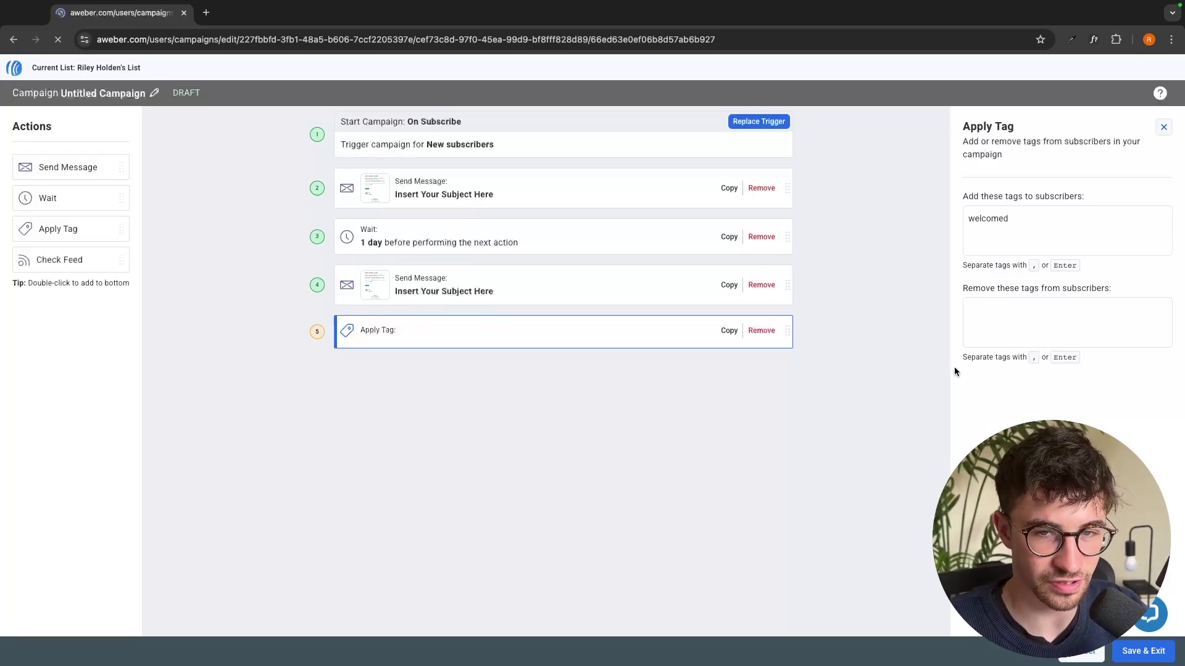
pyautogui.moveTo(968, 282); pyautogui.dragTo(1094, 291)
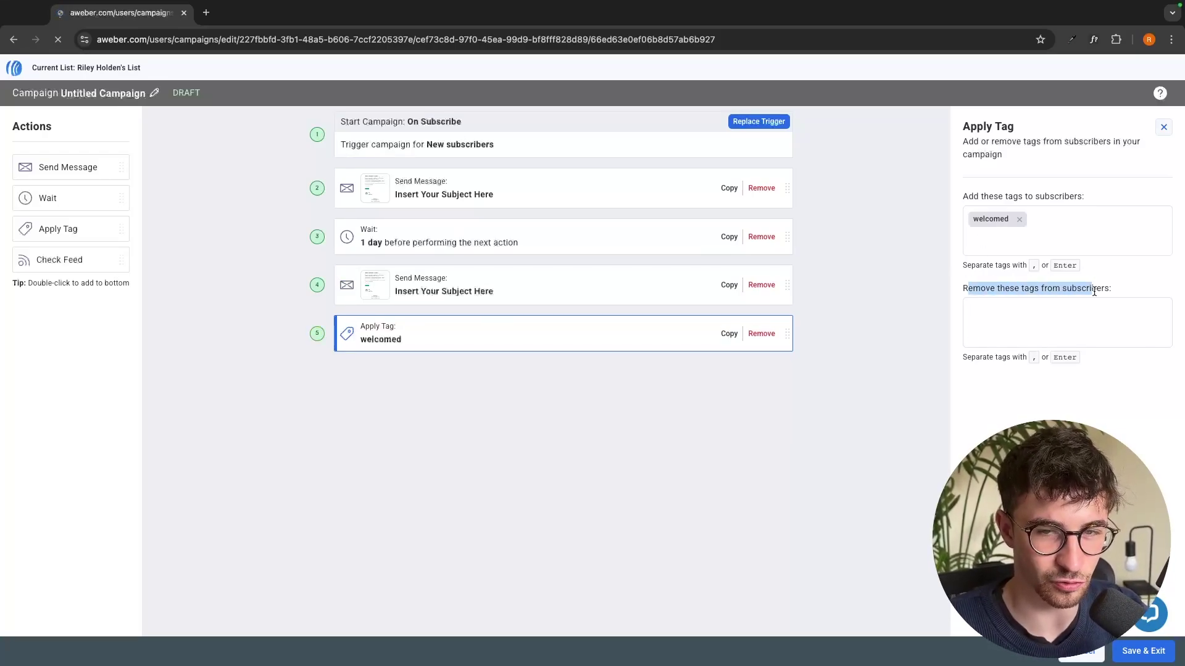
pyautogui.click(1149, 269)
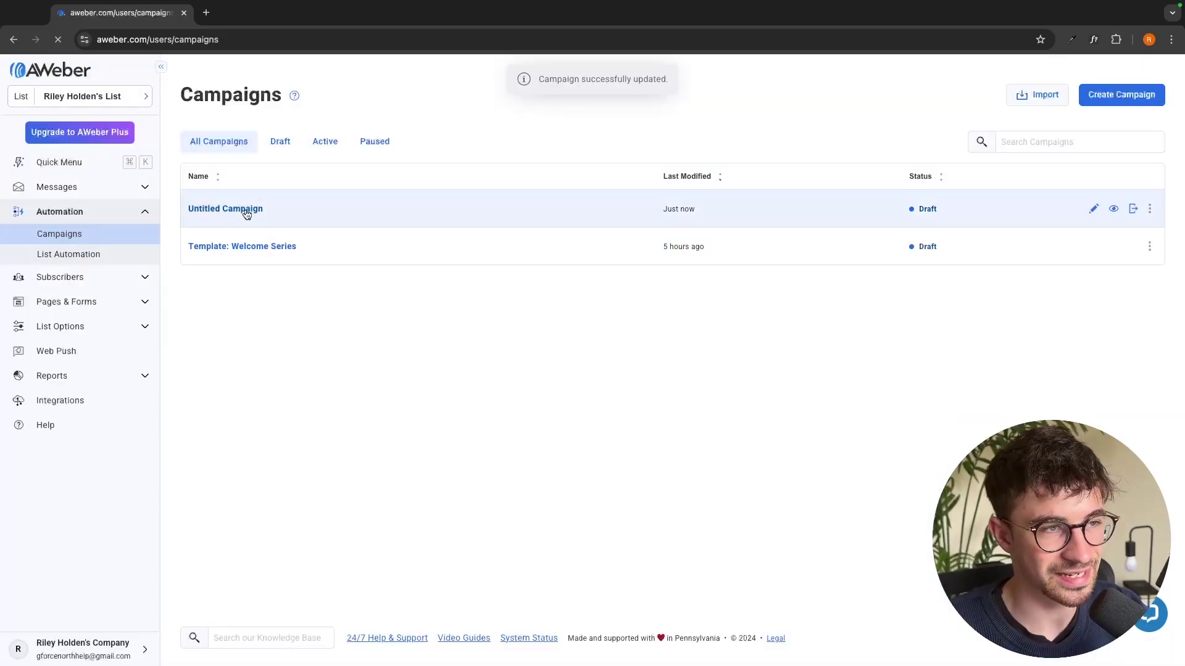
# Create another blank campaign and rename it '30 Day Sequence'
pyautogui.click(1135, 95)
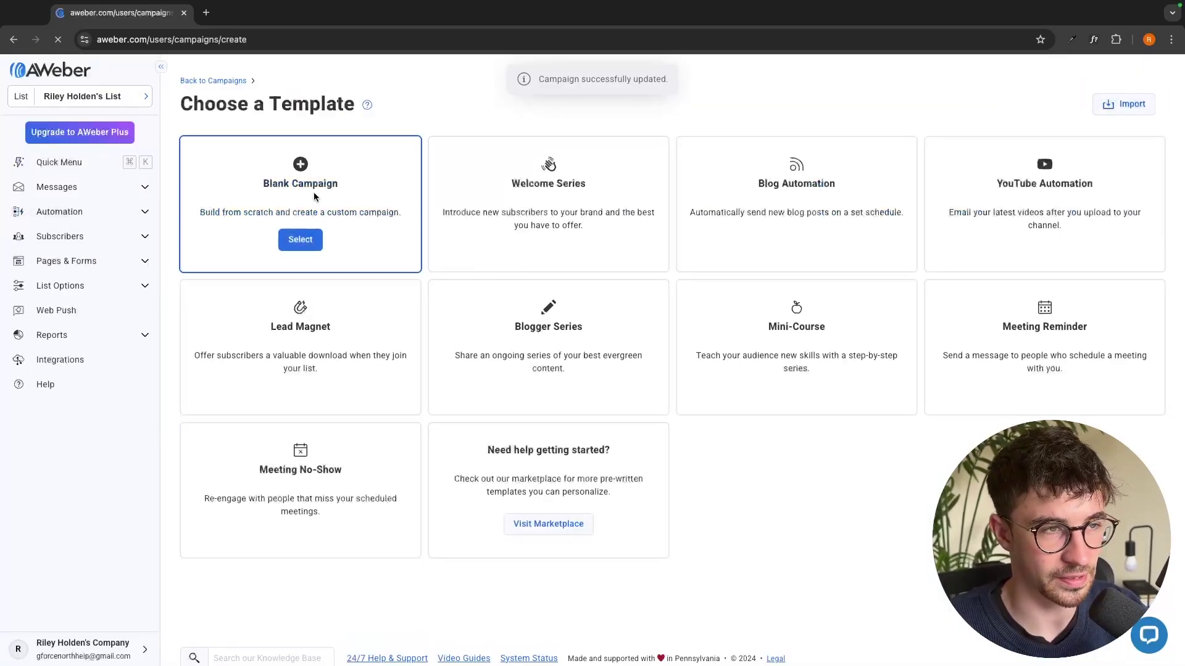
pyautogui.click(301, 239)
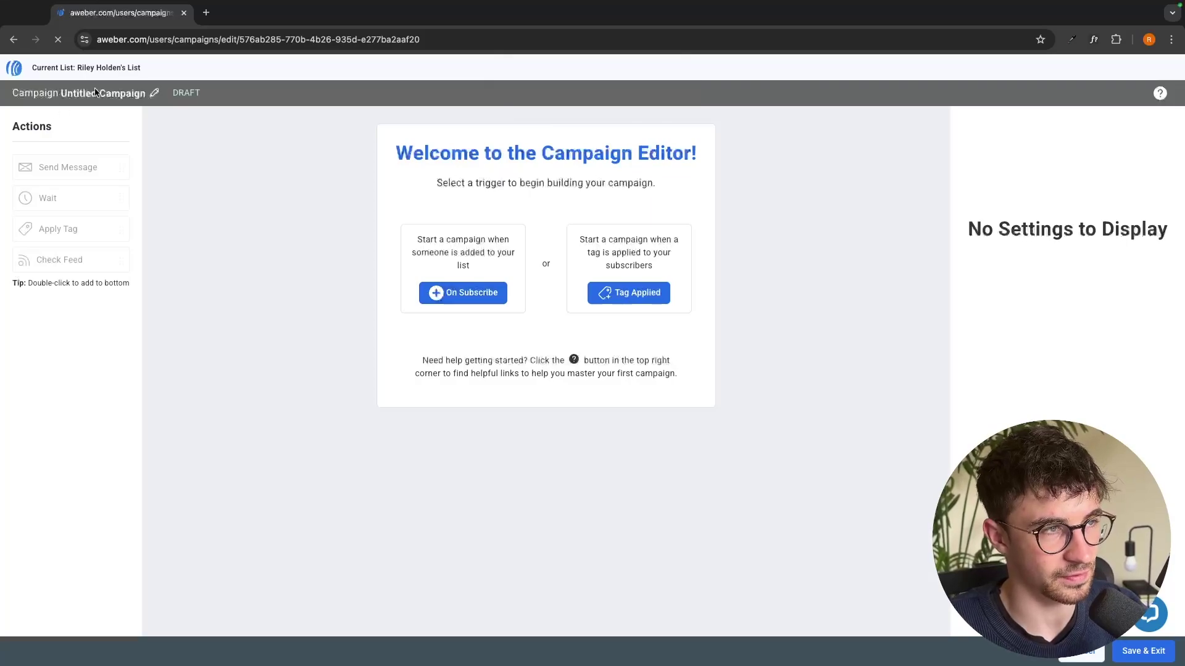
pyautogui.click(149, 96)
pyautogui.hotkey('ctrl', 'a')
pyautogui.write('30 ')
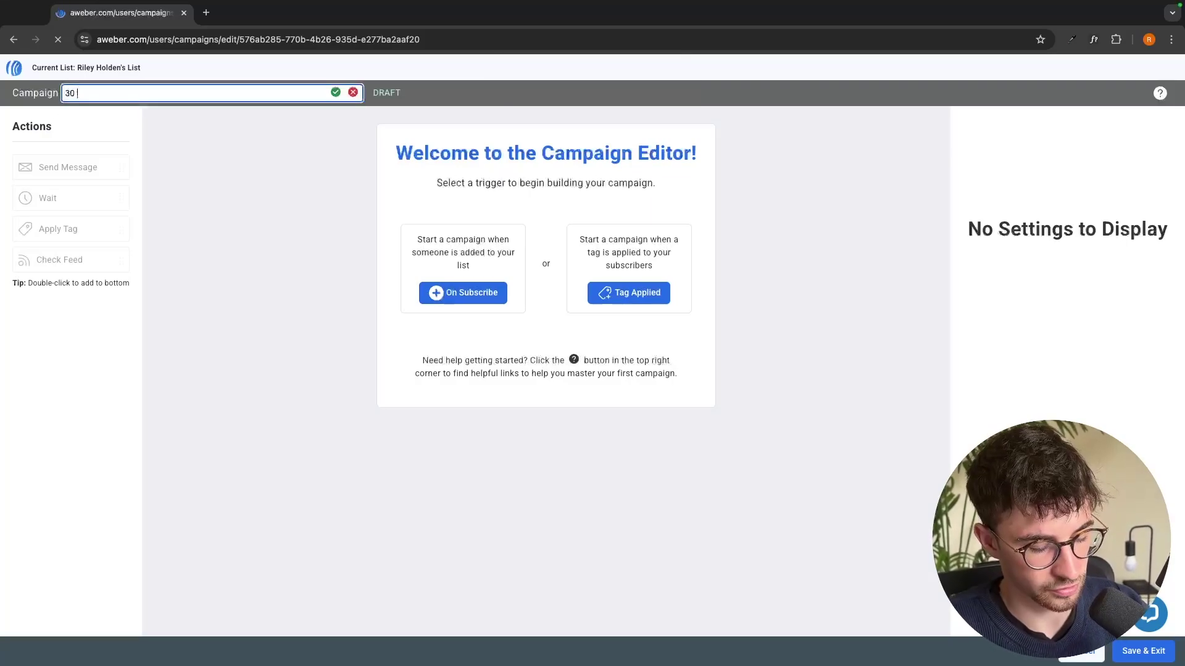
pyautogui.write('Day Sequence')
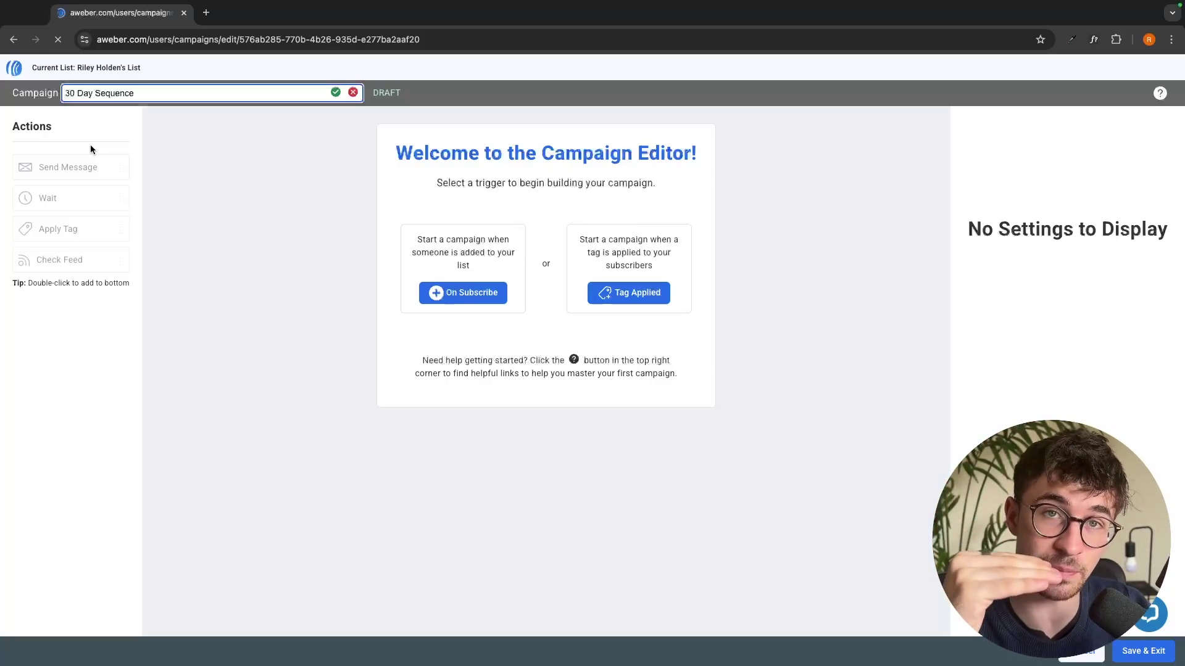
pyautogui.click(173, 156)
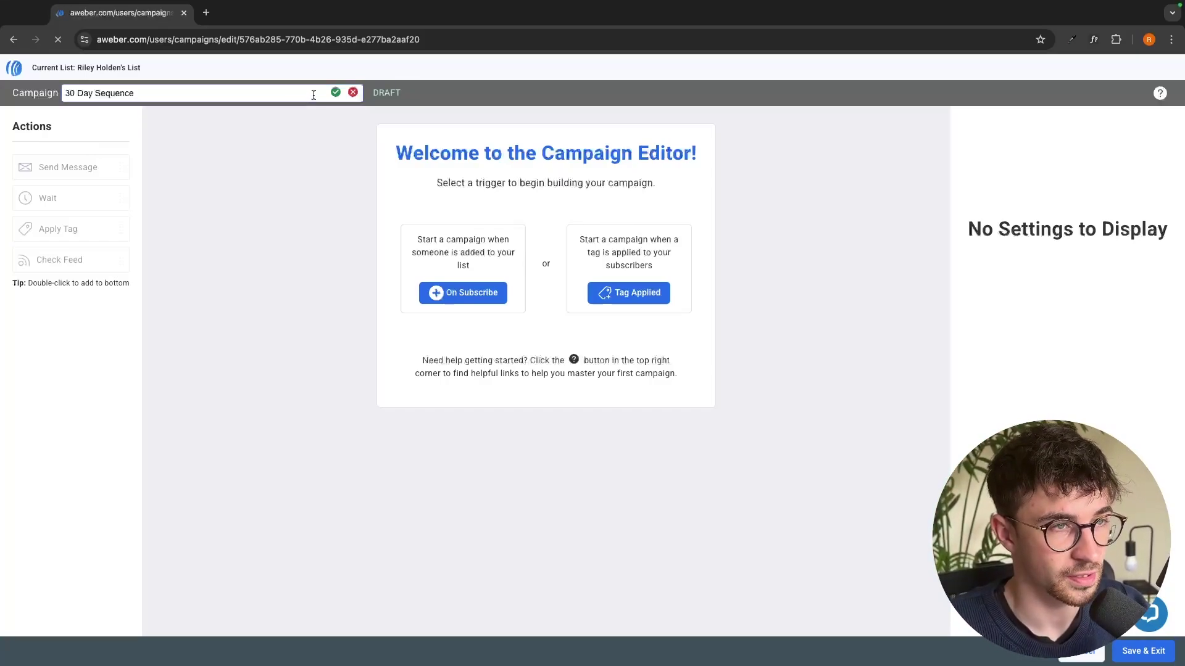
pyautogui.click(335, 92)
# Choose the Tag Applied trigger and enter 'welcomed' as the triggering tag
pyautogui.click(599, 292)
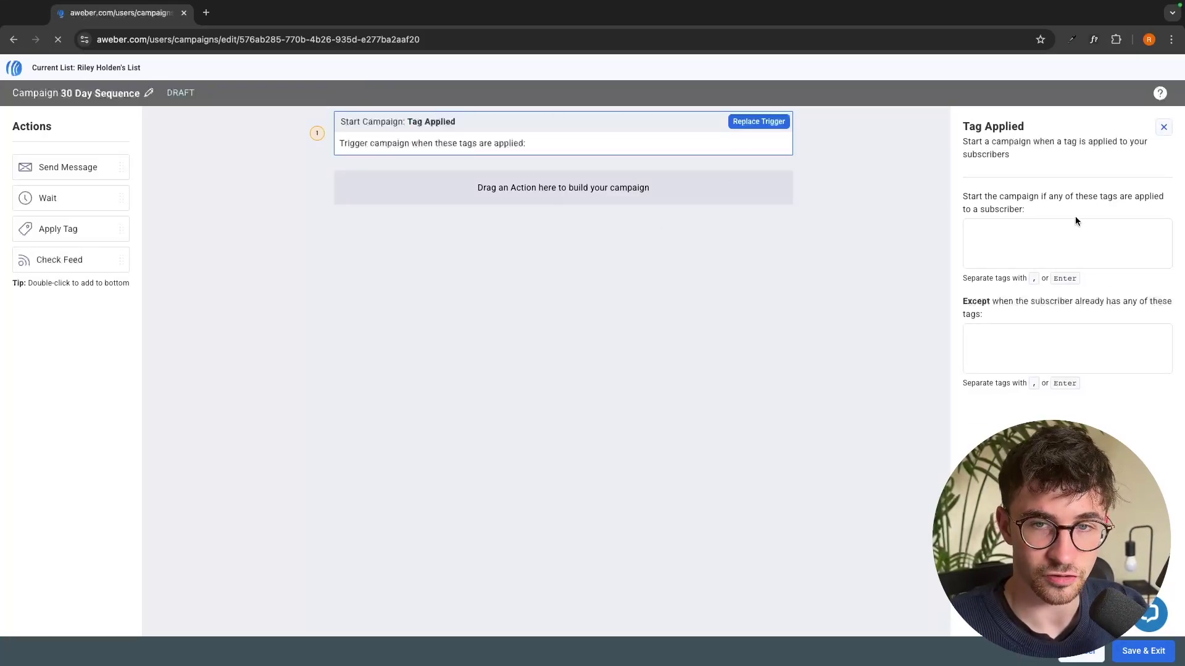
pyautogui.moveTo(1040, 195); pyautogui.dragTo(1142, 213)
pyautogui.click(1080, 251)
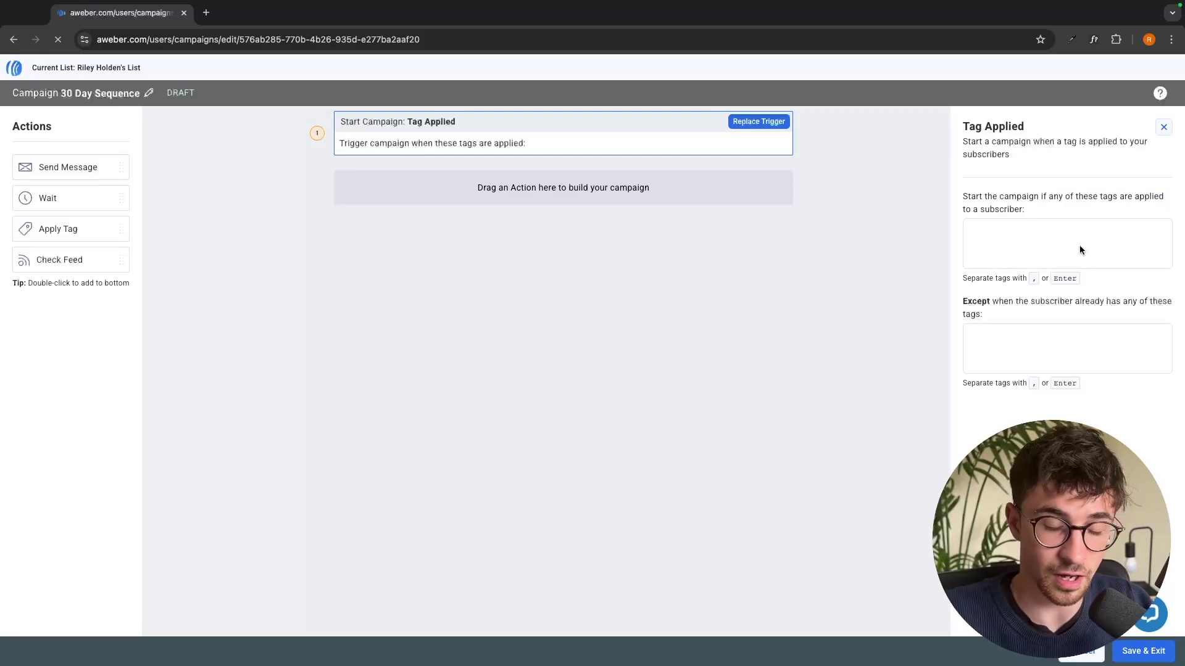
pyautogui.write('welc')
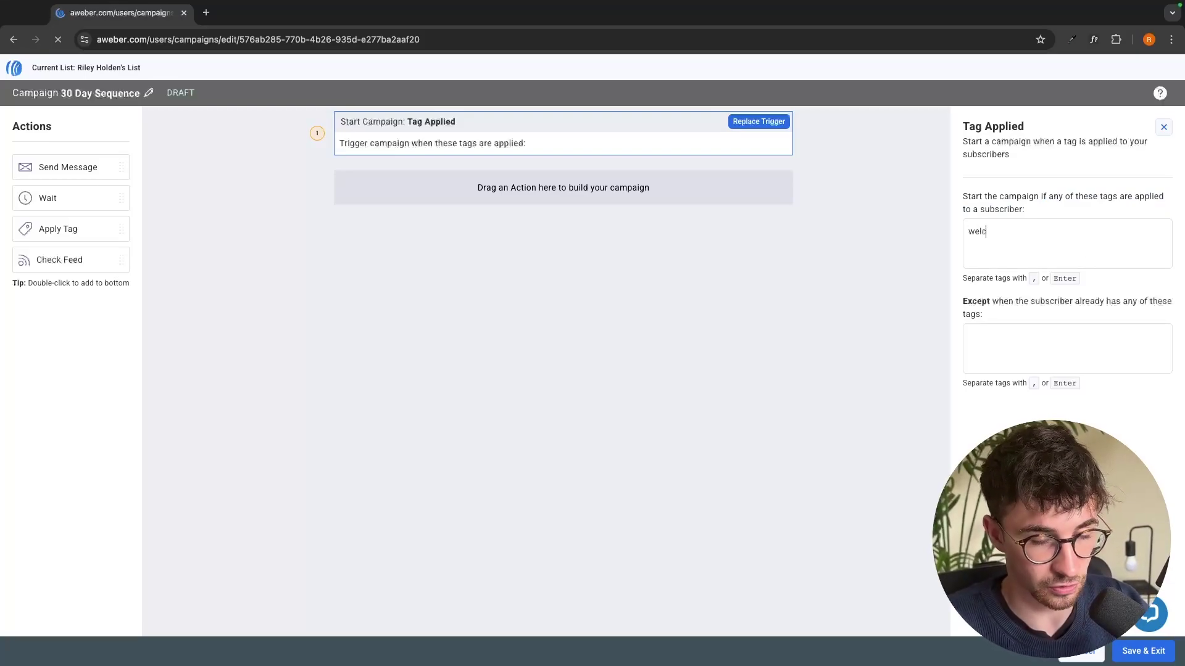
pyautogui.write('omed')
pyautogui.press('Return')
pyautogui.moveTo(957, 302); pyautogui.dragTo(994, 310)
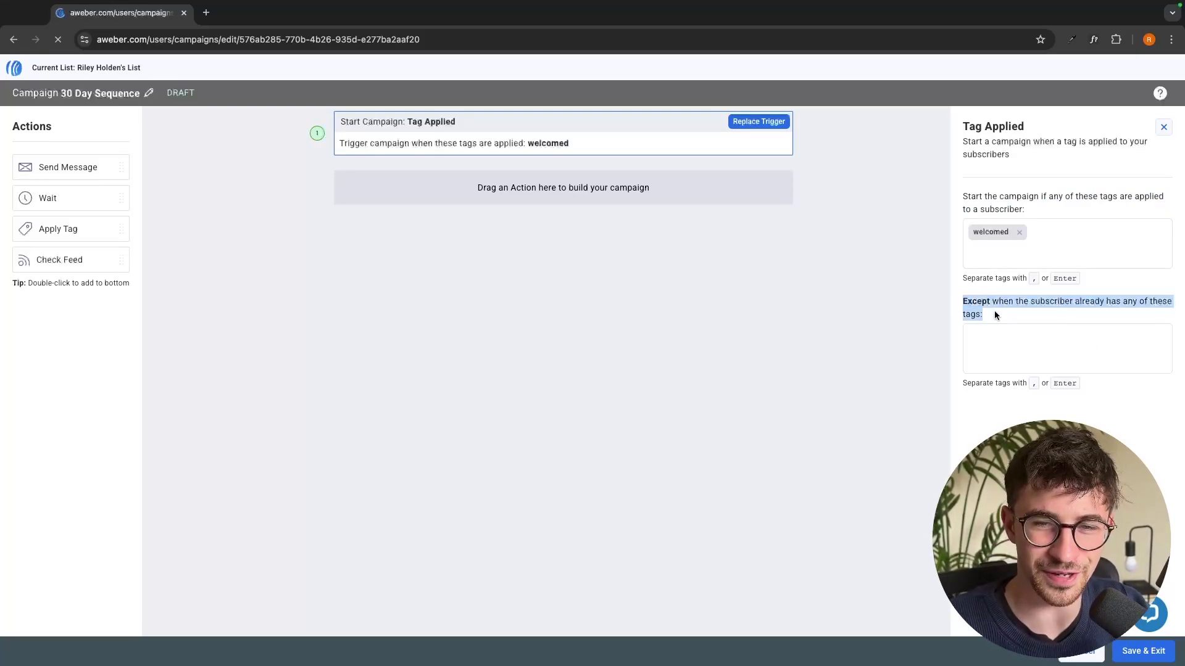
pyautogui.click(995, 311)
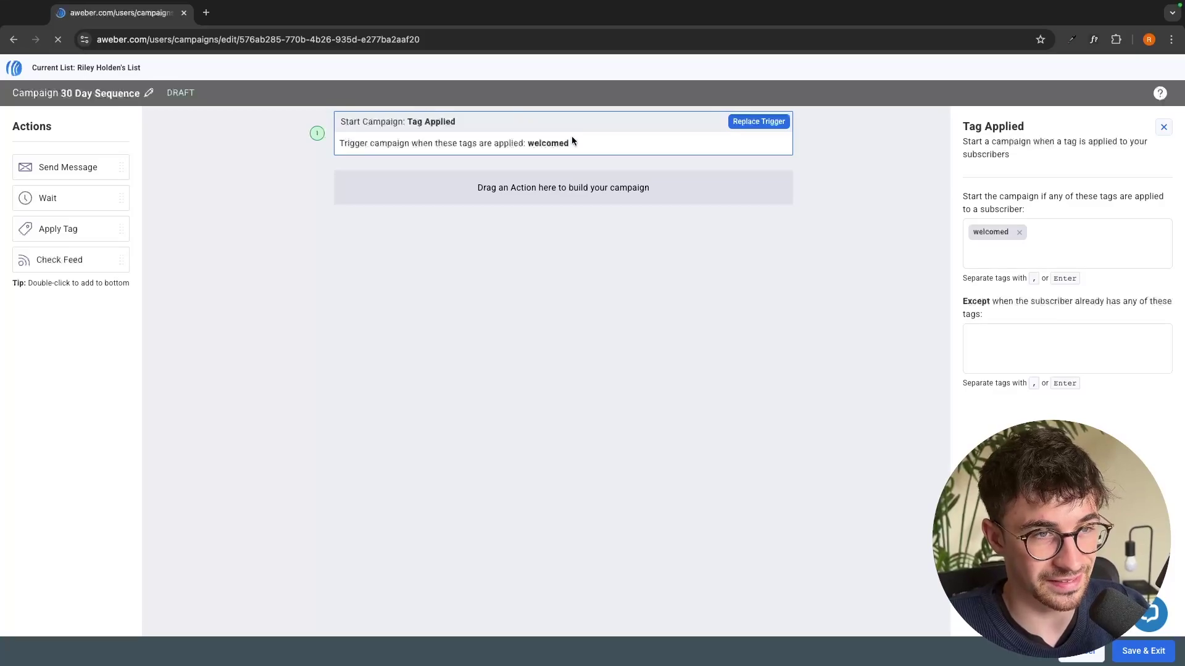
# Add alternating Send Message and 1-day Wait steps after the trigger
pyautogui.click(552, 246)
pyautogui.moveTo(68, 168); pyautogui.dragTo(488, 185)
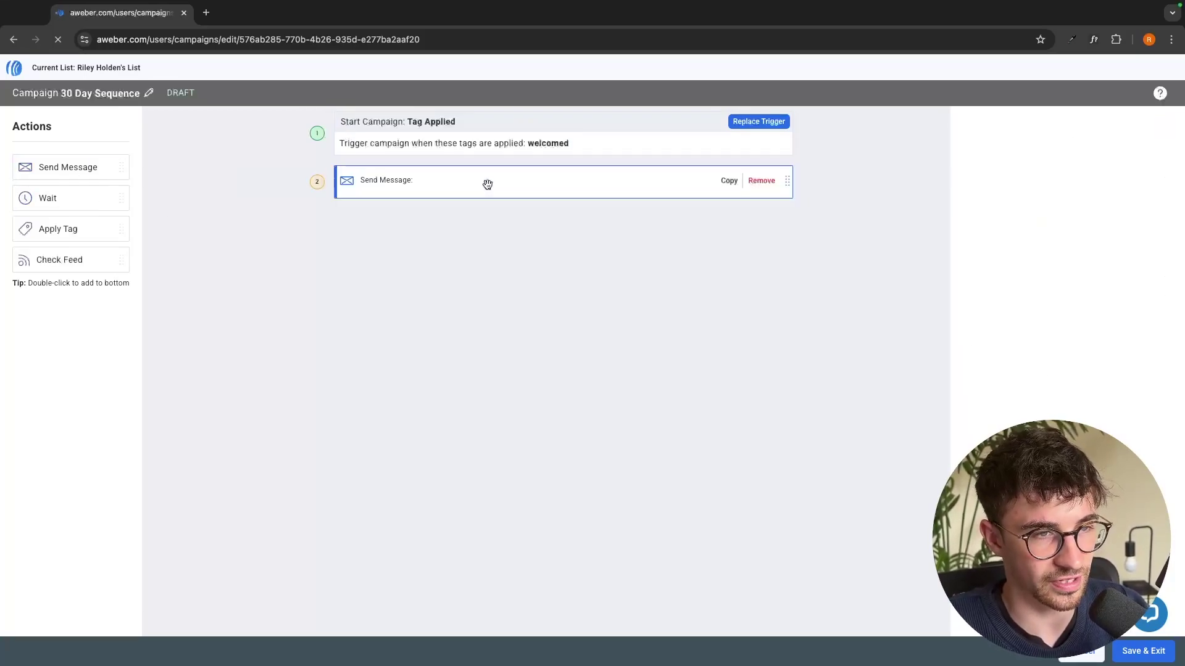
pyautogui.moveTo(50, 194); pyautogui.dragTo(439, 211)
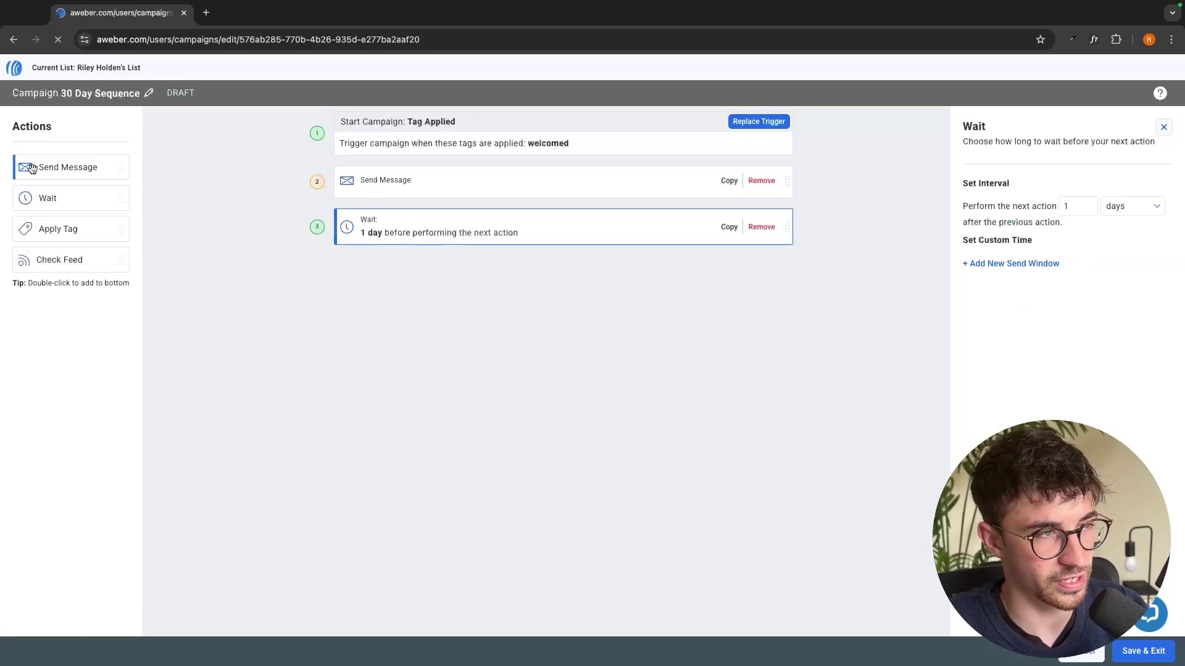
pyautogui.moveTo(32, 167)
pyautogui.mouseDown()
pyautogui.moveTo(463, 275)
pyautogui.moveTo(13, 179)
pyautogui.mouseUp()
pyautogui.moveTo(38, 230); pyautogui.dragTo(442, 495)
pyautogui.doubleClick(55, 198)
pyautogui.doubleClick(68, 167)
pyautogui.doubleClick(48, 198)
pyautogui.doubleClick(68, 167)
# Add a final Apply Tag 'completed sequence 1' step and save the campaign despite reported issues
pyautogui.click(1049, 244)
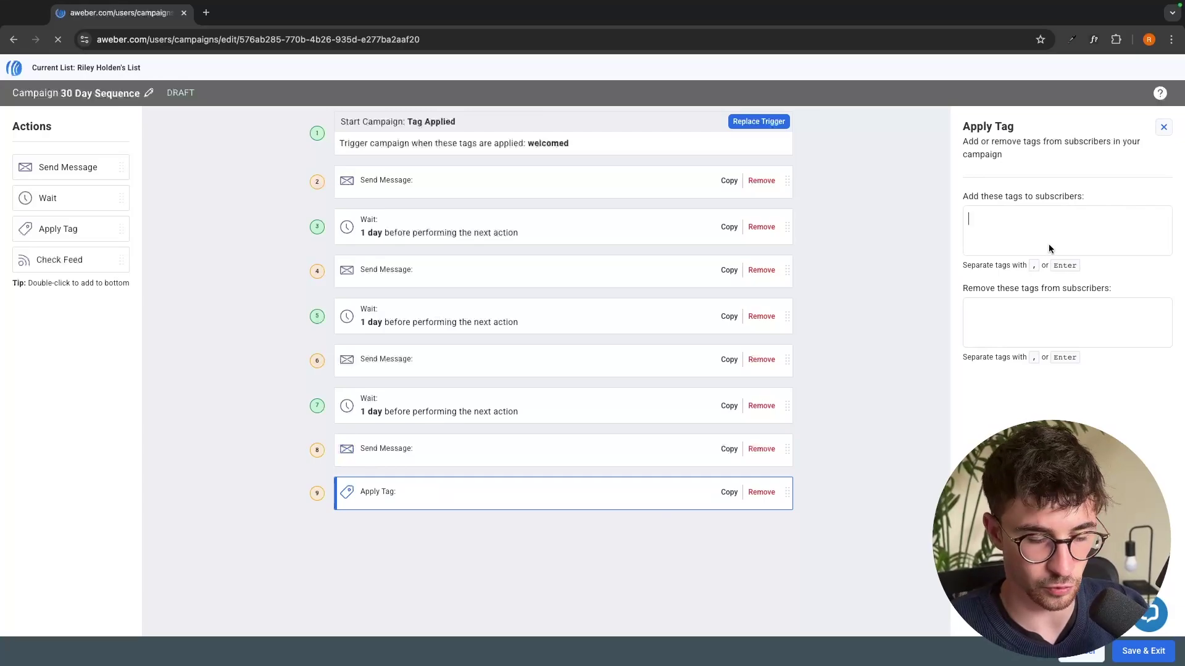
pyautogui.write('completed sequence 1')
pyautogui.press('Return')
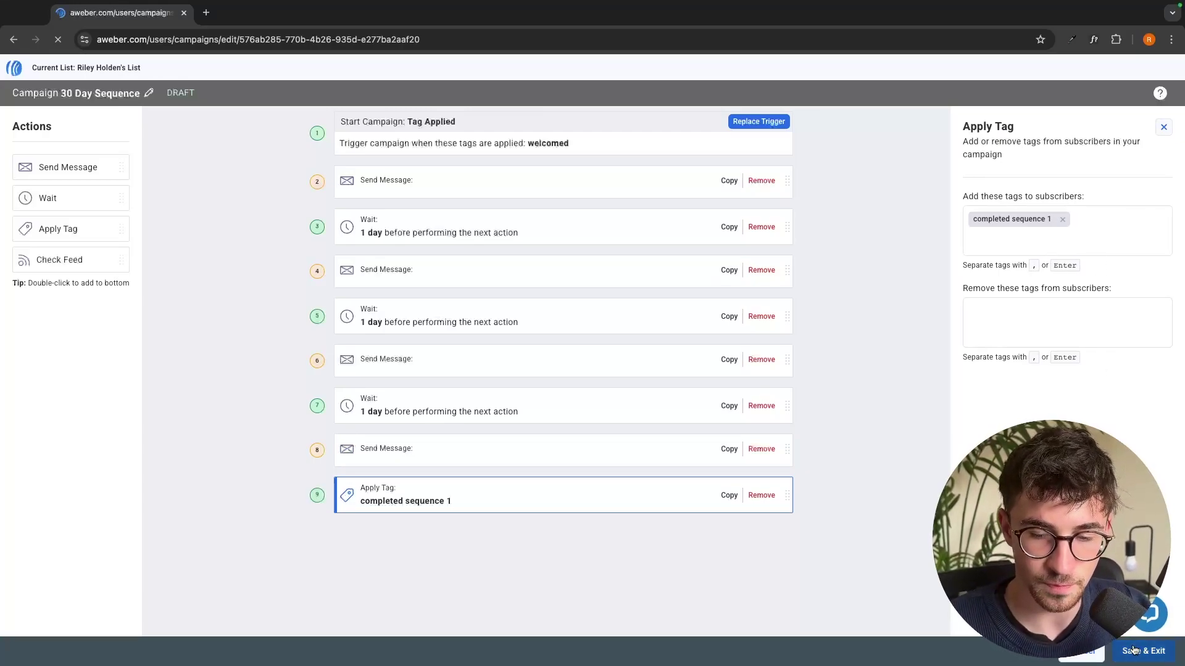
pyautogui.click(1133, 650)
pyautogui.click(701, 209)
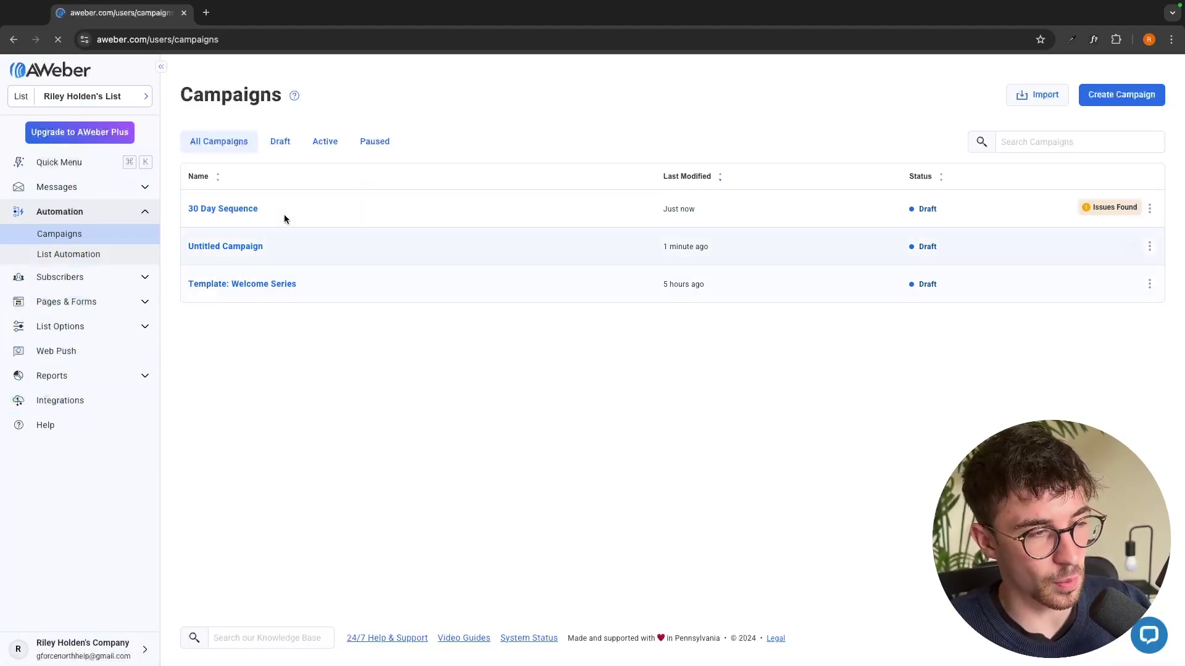
# Open Reports and review the Opens over time chart
pyautogui.click(56, 376)
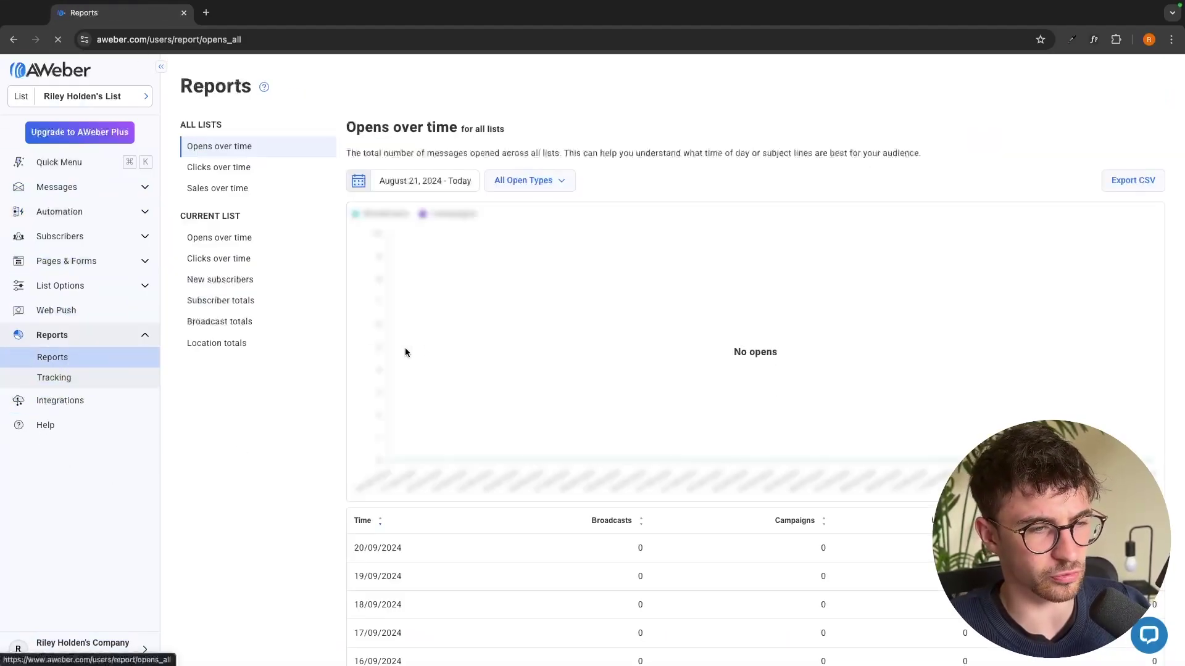
pyautogui.scroll(-3, 568, 395)
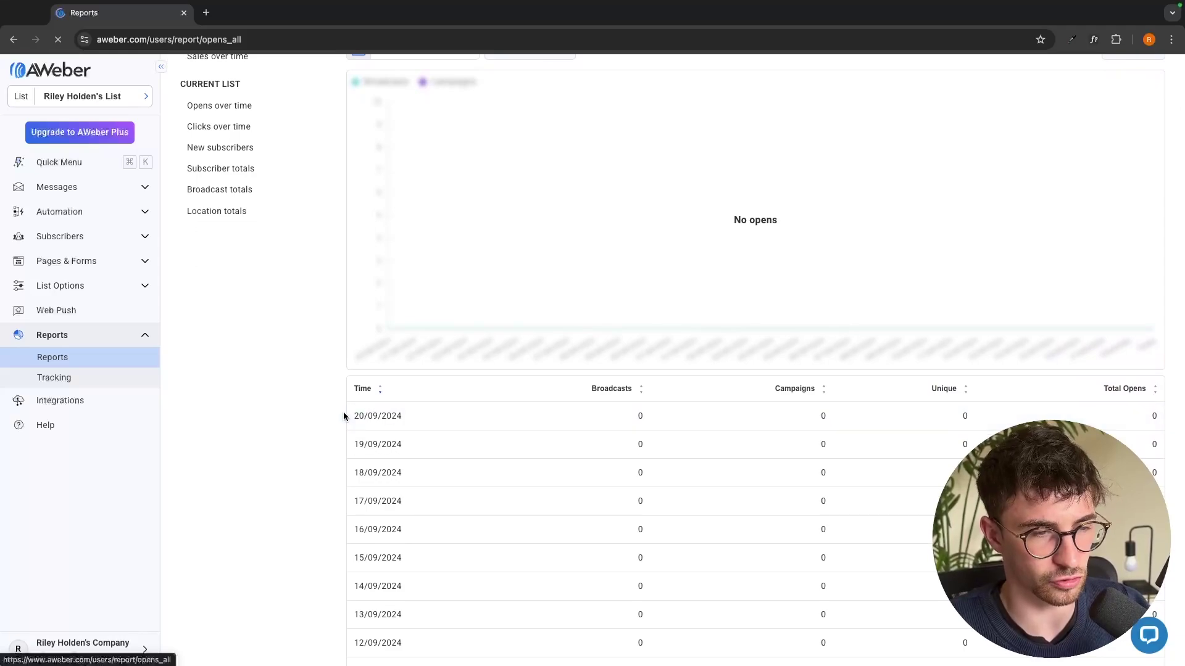
pyautogui.moveTo(345, 416); pyautogui.dragTo(664, 654)
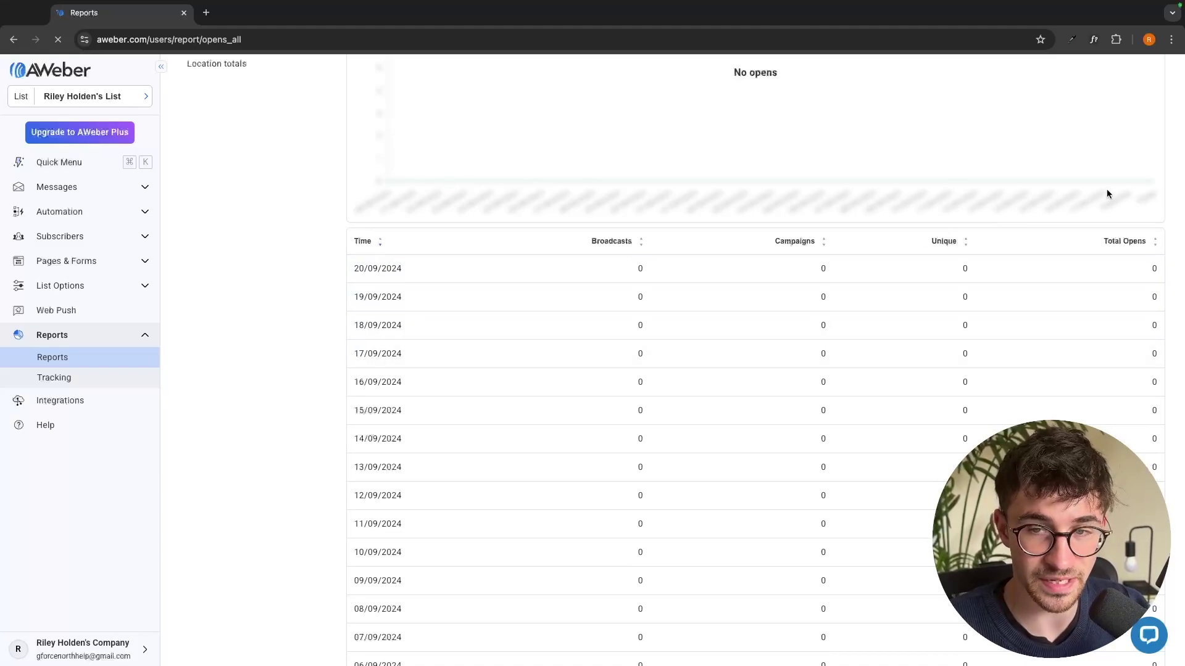
pyautogui.scroll(5, 1045, 275)
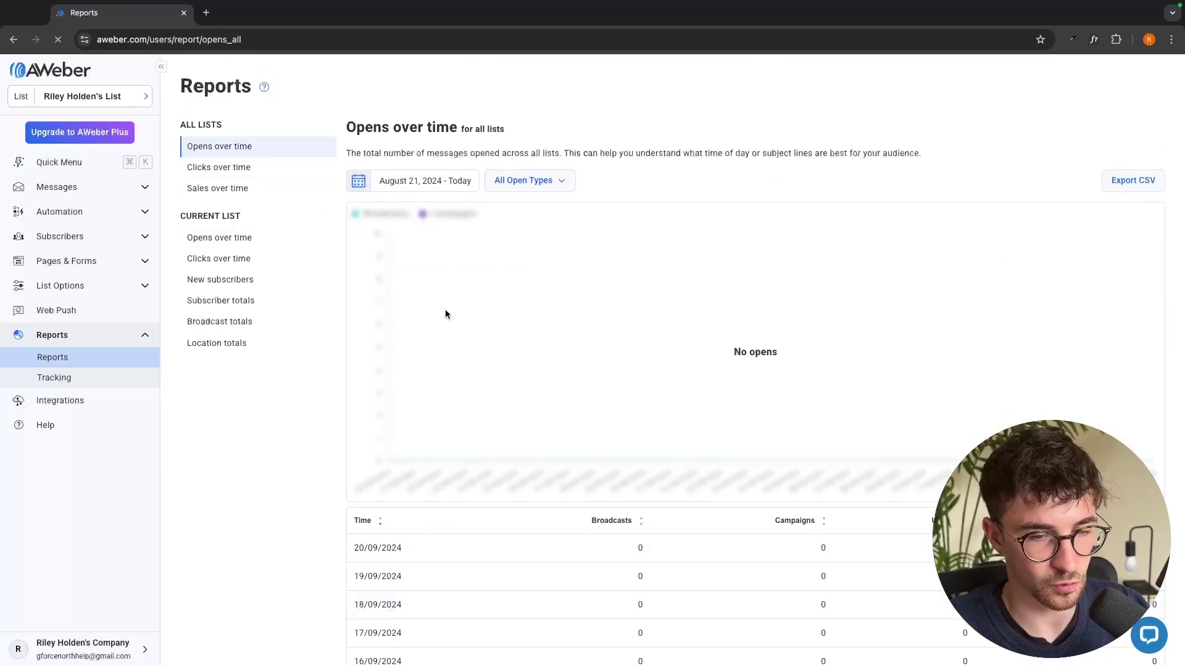
pyautogui.scroll(-2, 222, 130)
# View the Clicks over time and Sales over time reports for all lists, then open Integrations
pyautogui.click(217, 106)
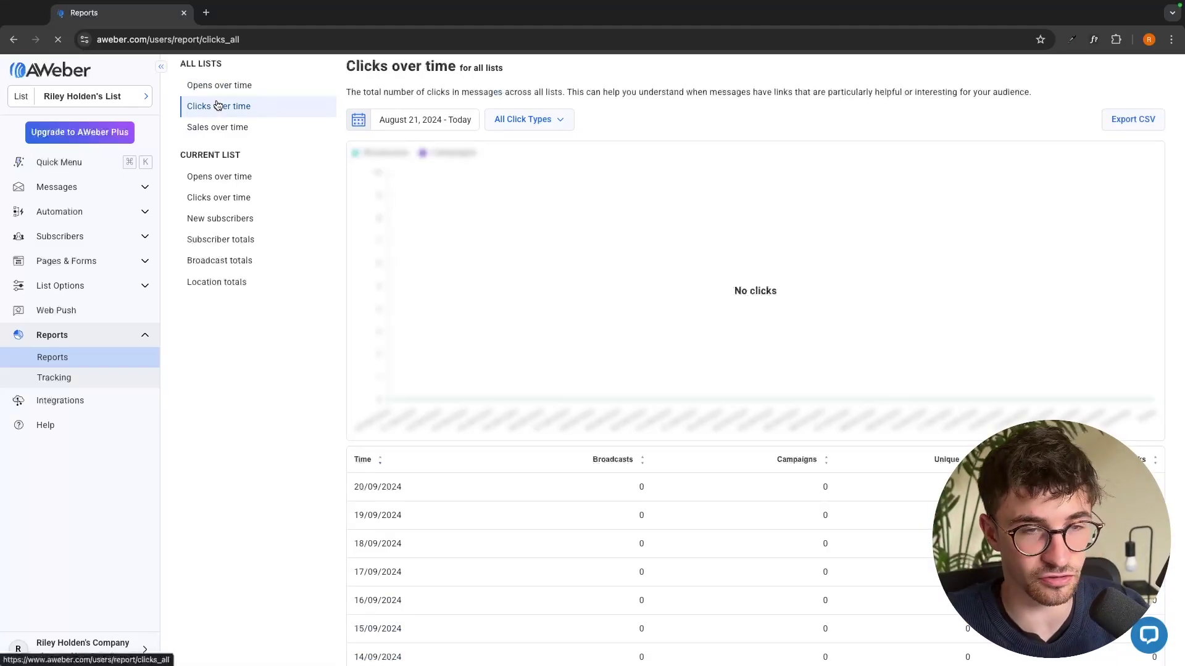
pyautogui.click(231, 126)
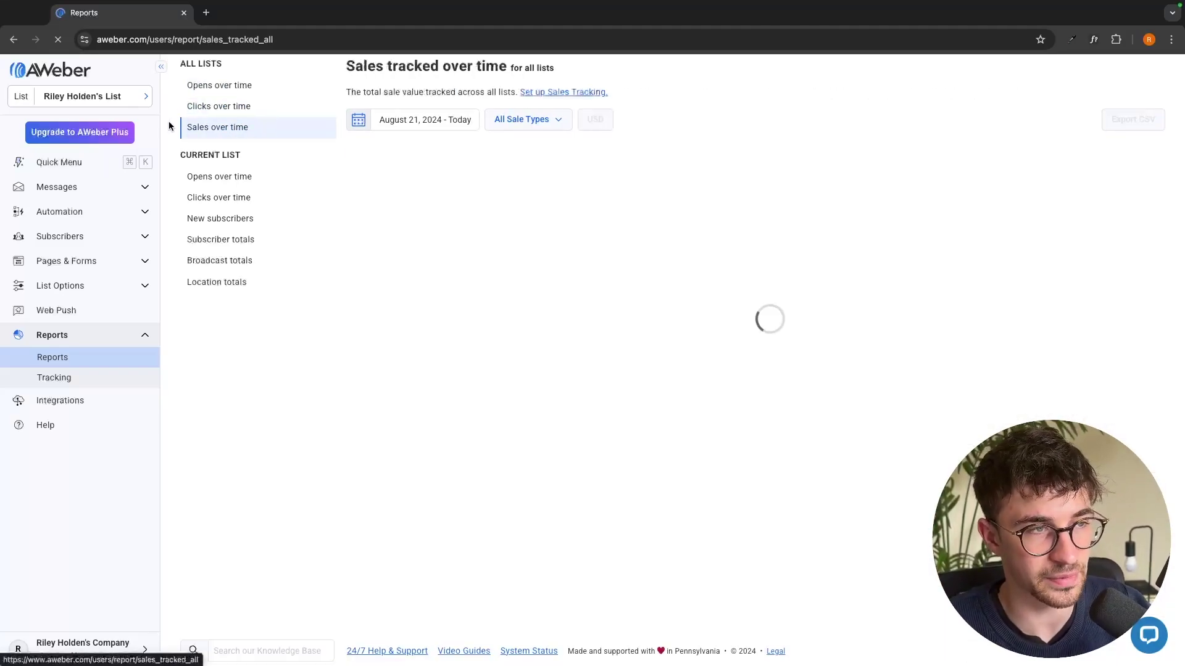
pyautogui.scroll(-1, 221, 350)
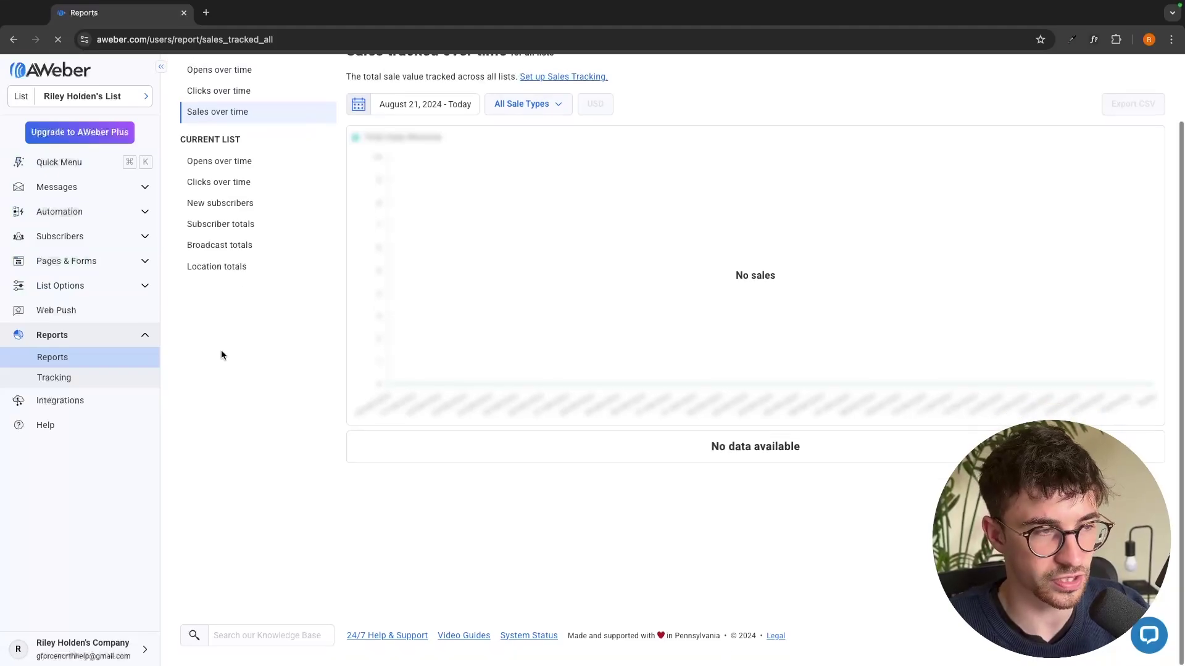
pyautogui.scroll(3, 505, 309)
pyautogui.scroll(-1, 505, 313)
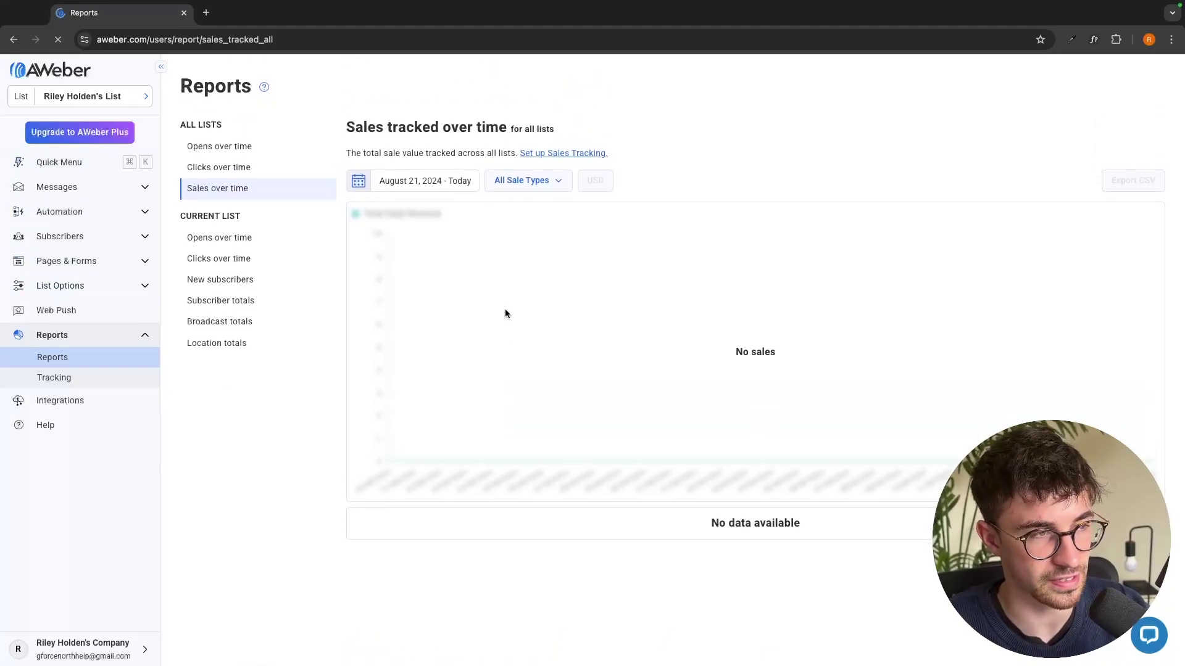
pyautogui.click(74, 403)
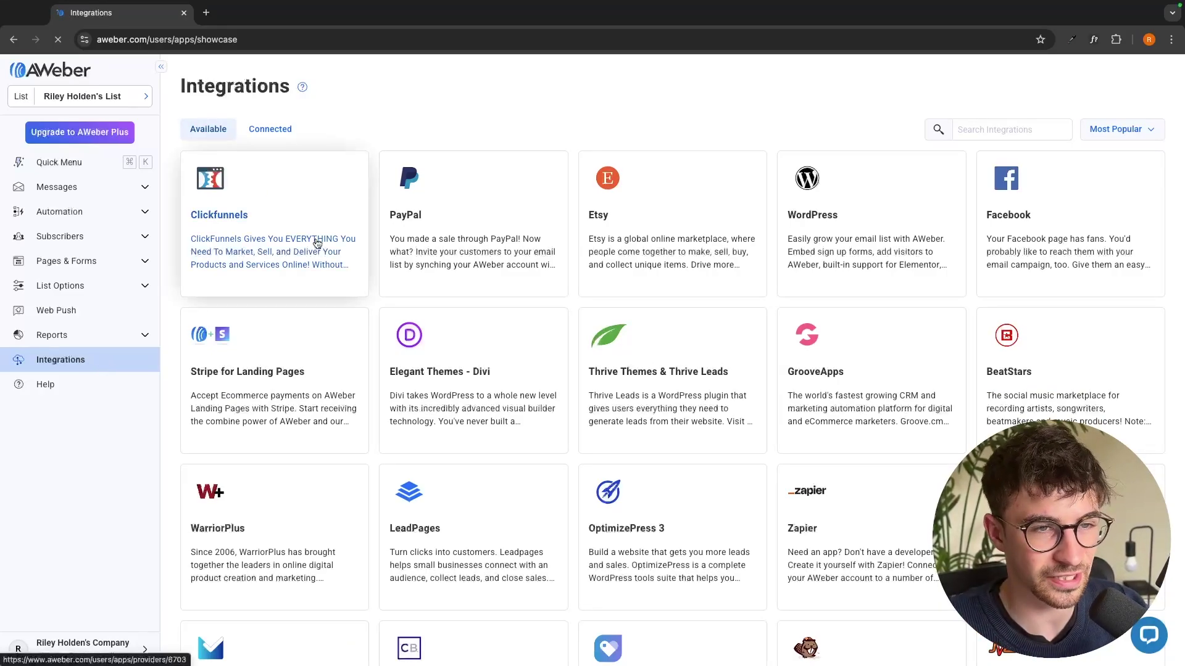
# Search integrations for 'slack' and start connecting the Slack integration through Zapier
pyautogui.scroll(-15, 531, 404)
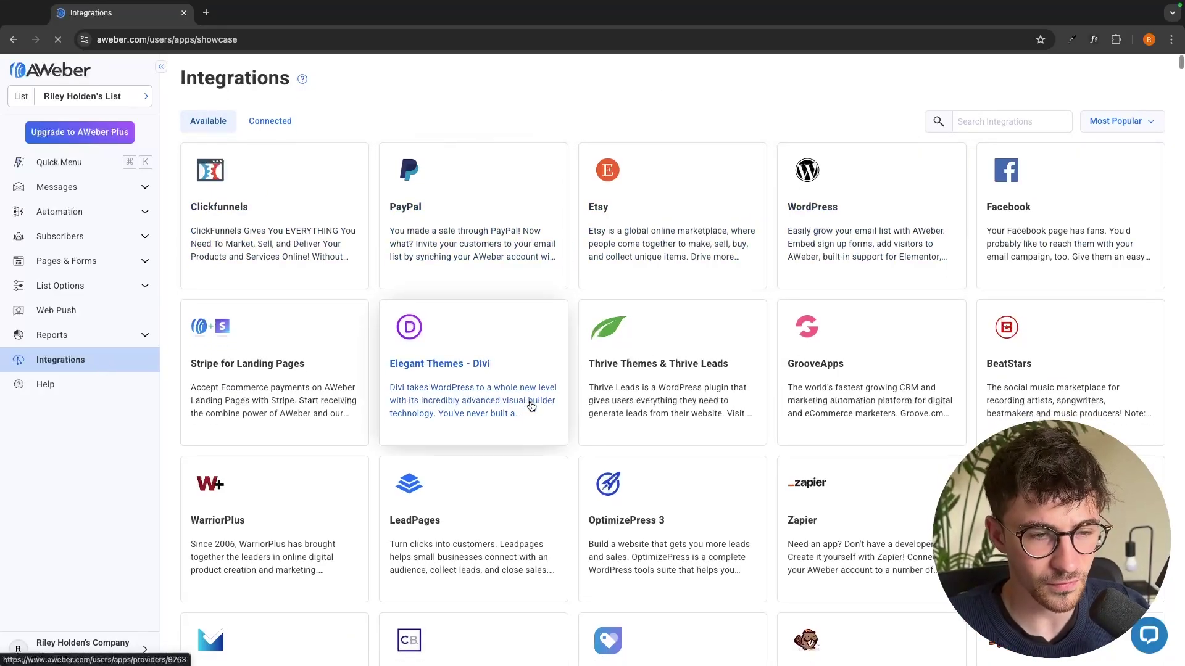
pyautogui.scroll(-20, 709, 336)
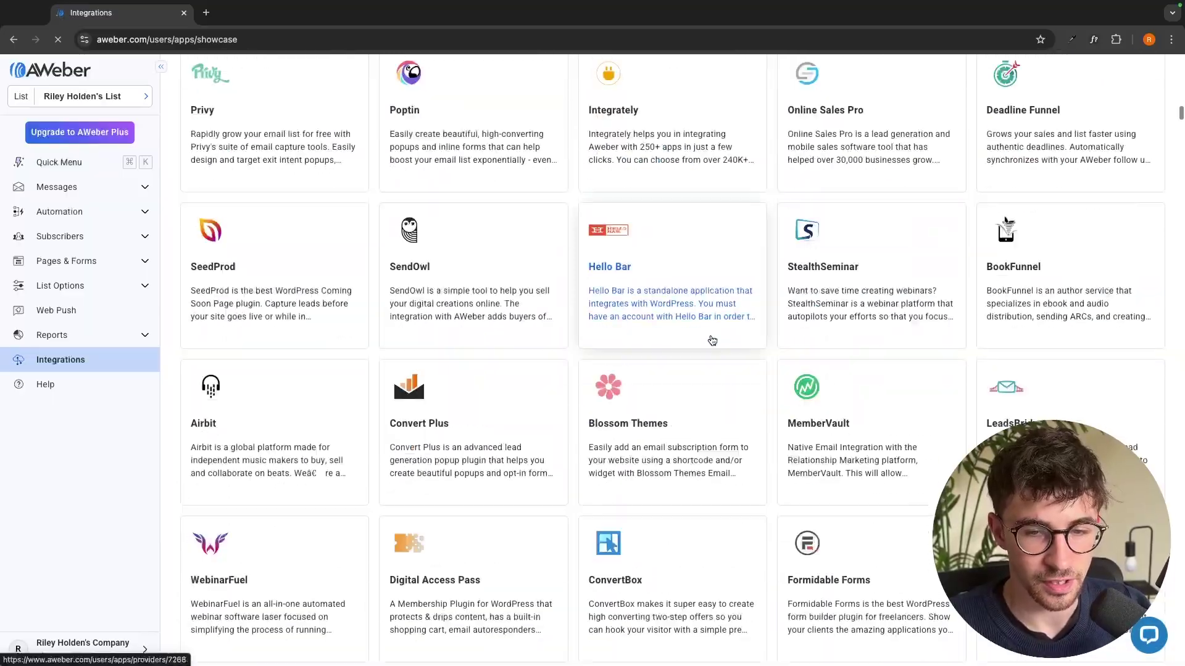
pyautogui.scroll(-10, 710, 338)
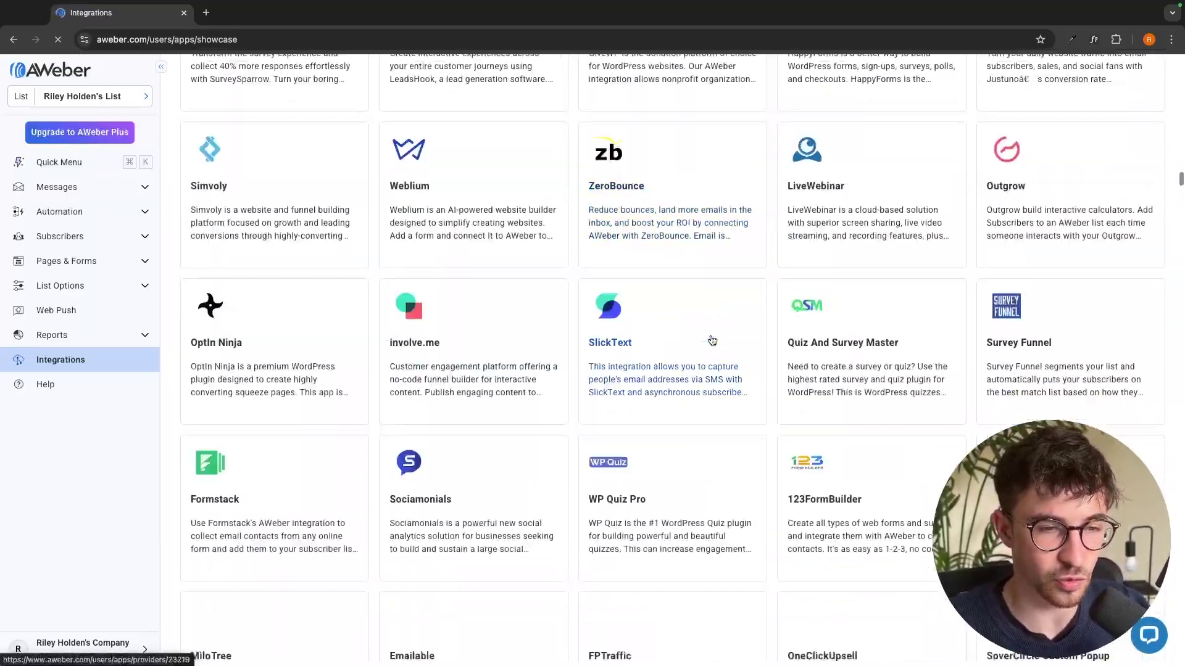
pyautogui.scroll(20, 709, 338)
pyautogui.scroll(5, 711, 339)
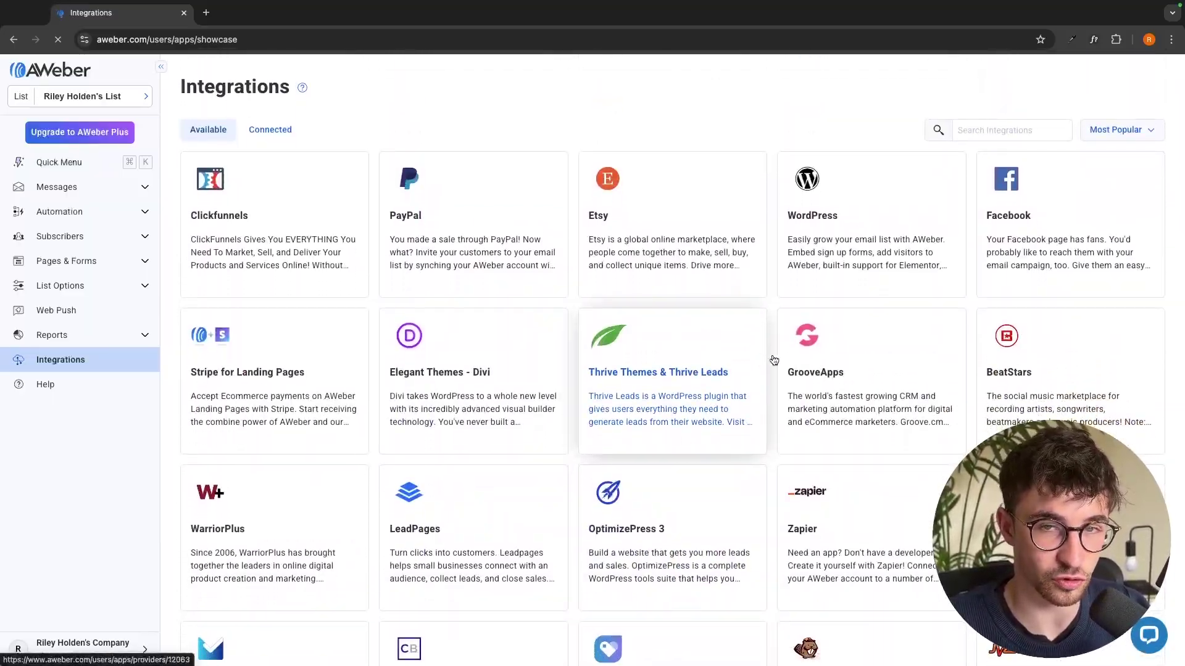
pyautogui.click(987, 130)
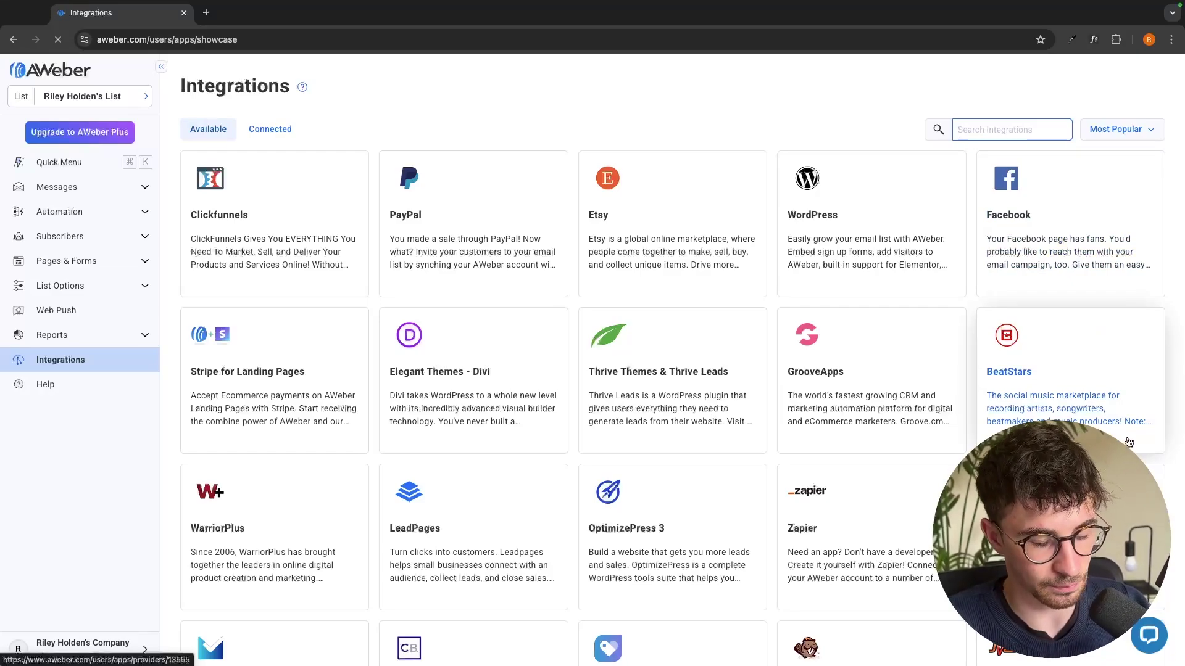
pyautogui.write('slack')
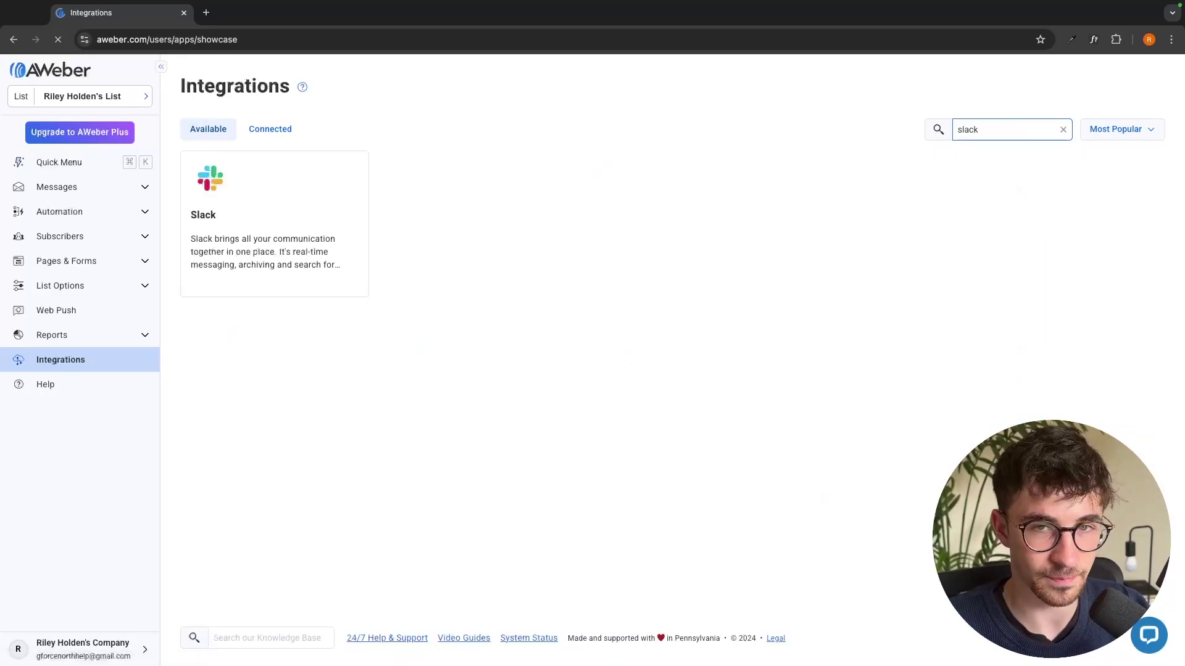
pyautogui.click(309, 247)
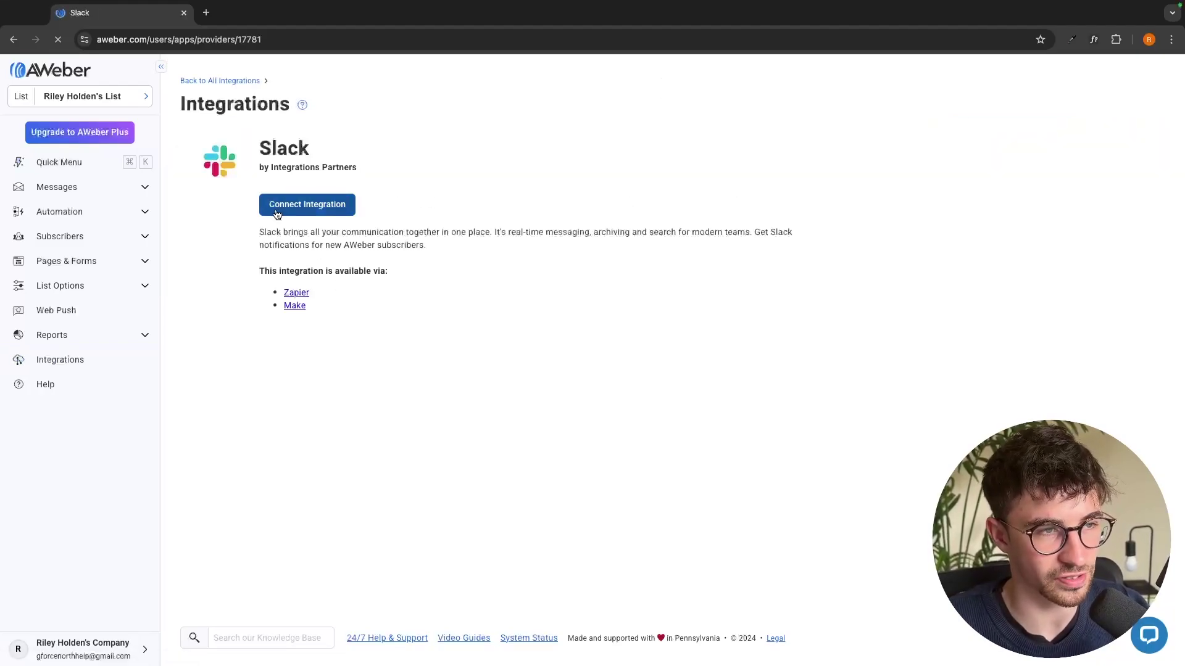
pyautogui.click(302, 213)
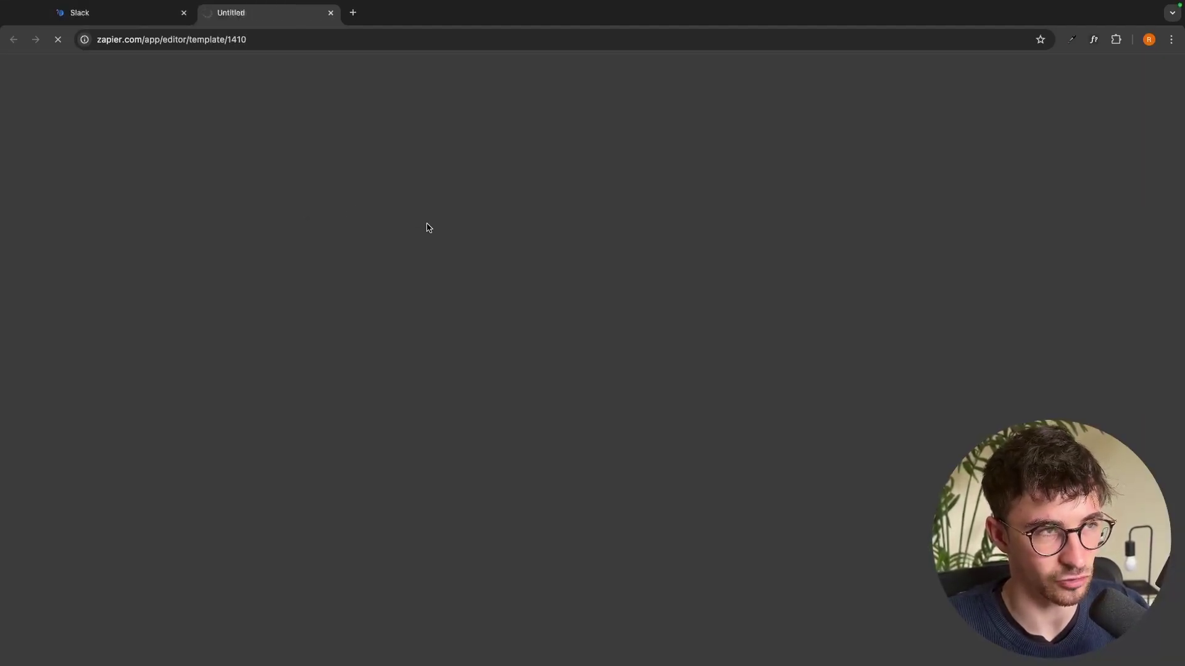